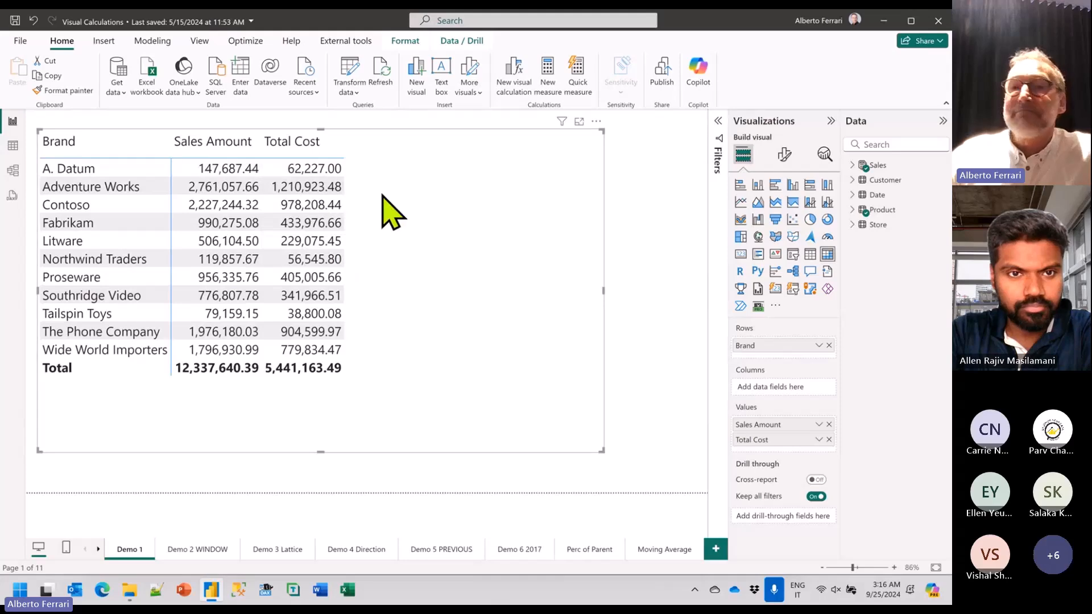
Add a visual calculation to the Brand matrix with the formula Margin = [Sales Amount] - [Total Cost].
{"action": "right_click", "coordinate": [383, 197]}
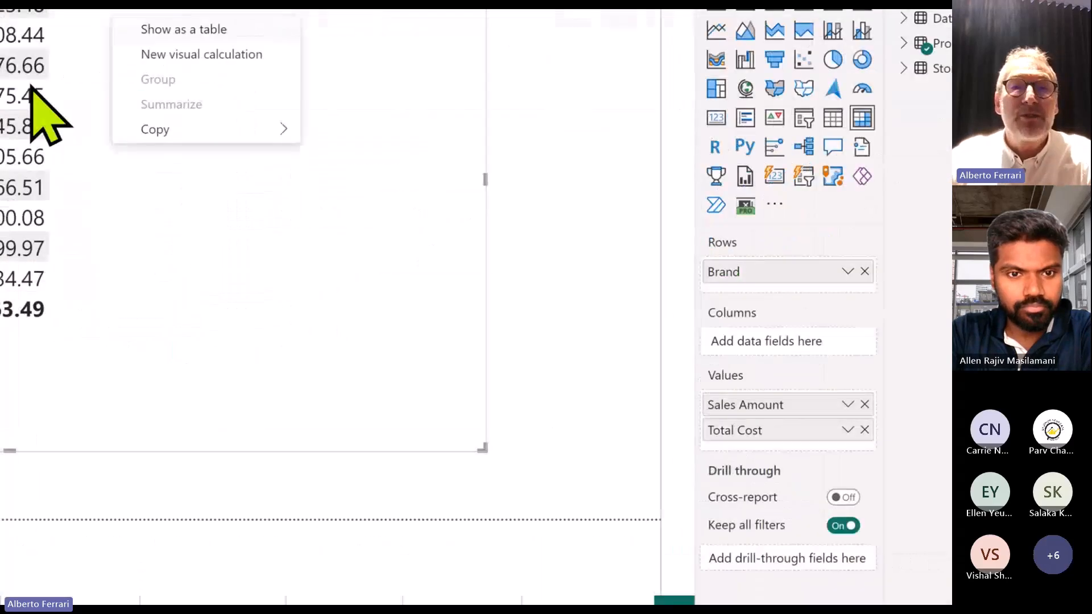
{"action": "left_click", "coordinate": [171, 54]}
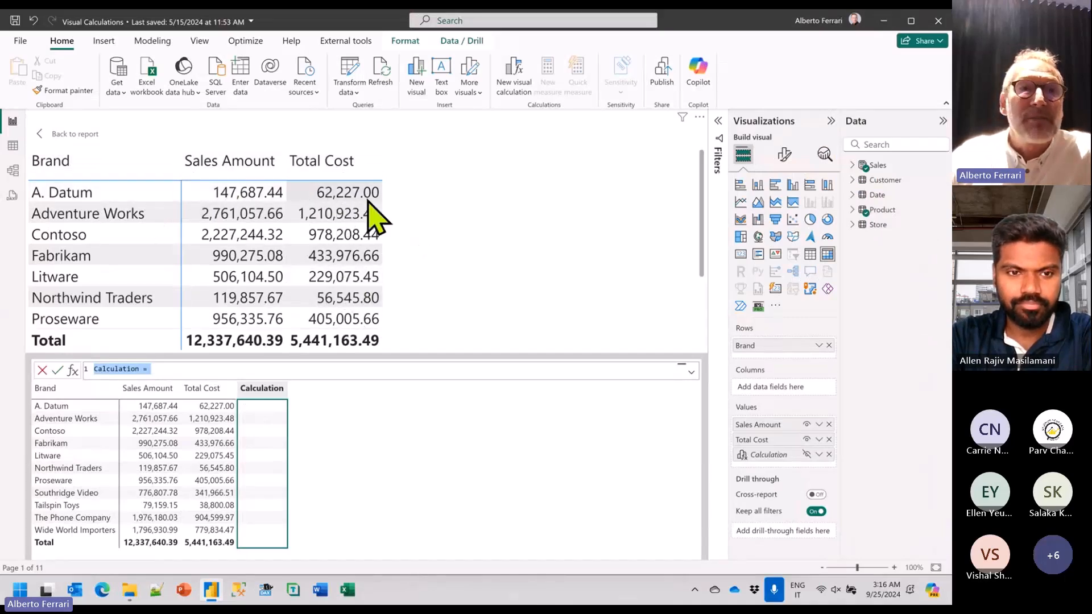
{"action": "scroll", "coordinate": [273, 319], "scroll_direction": "down", "scroll_amount": 3}
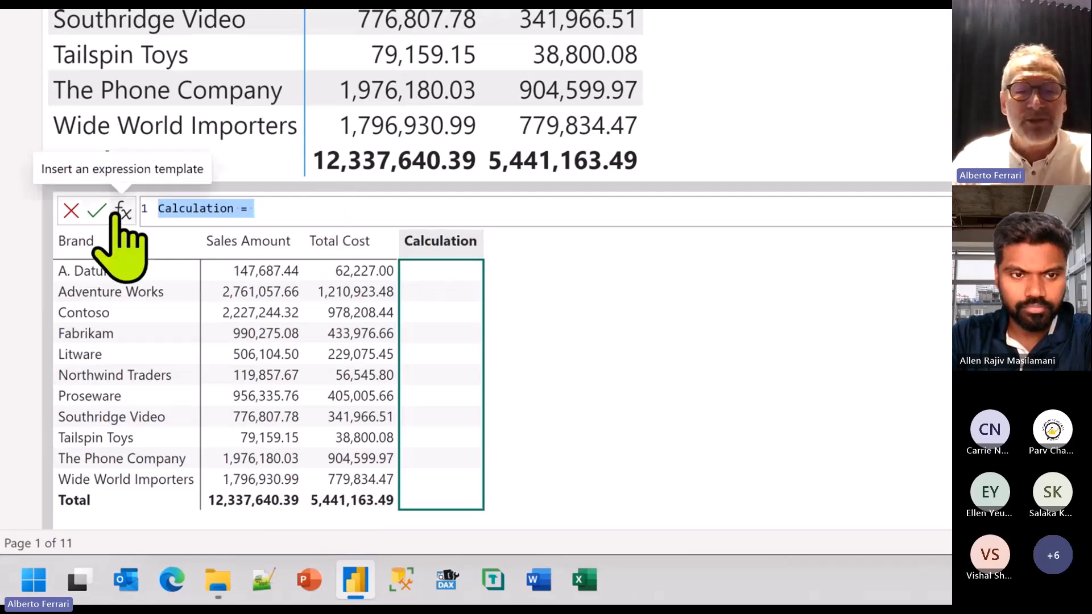
{"action": "type", "text": "Margin = "}
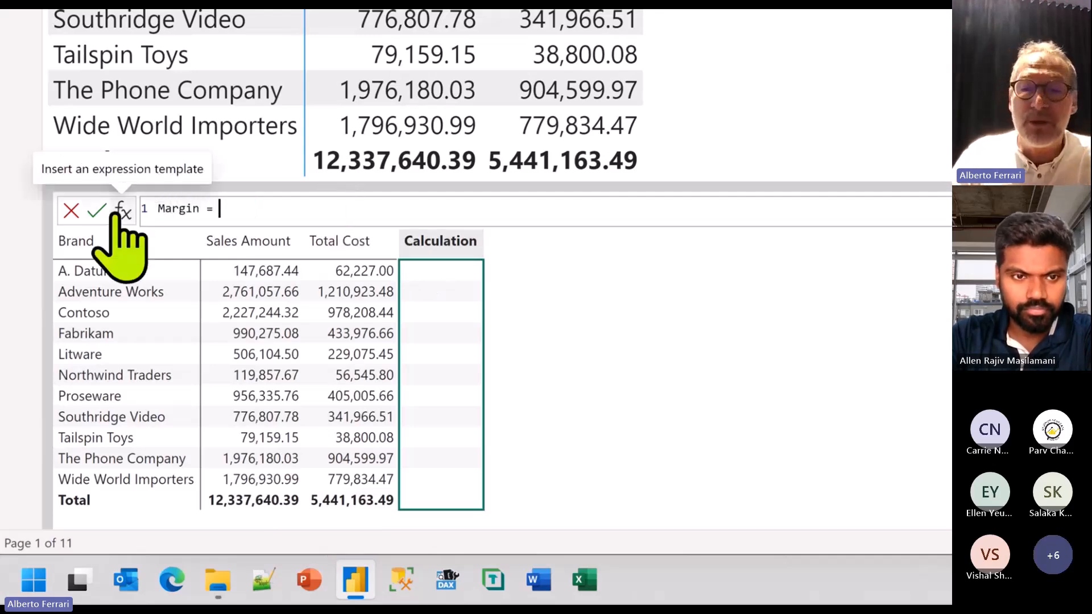
{"action": "type", "text": "["}
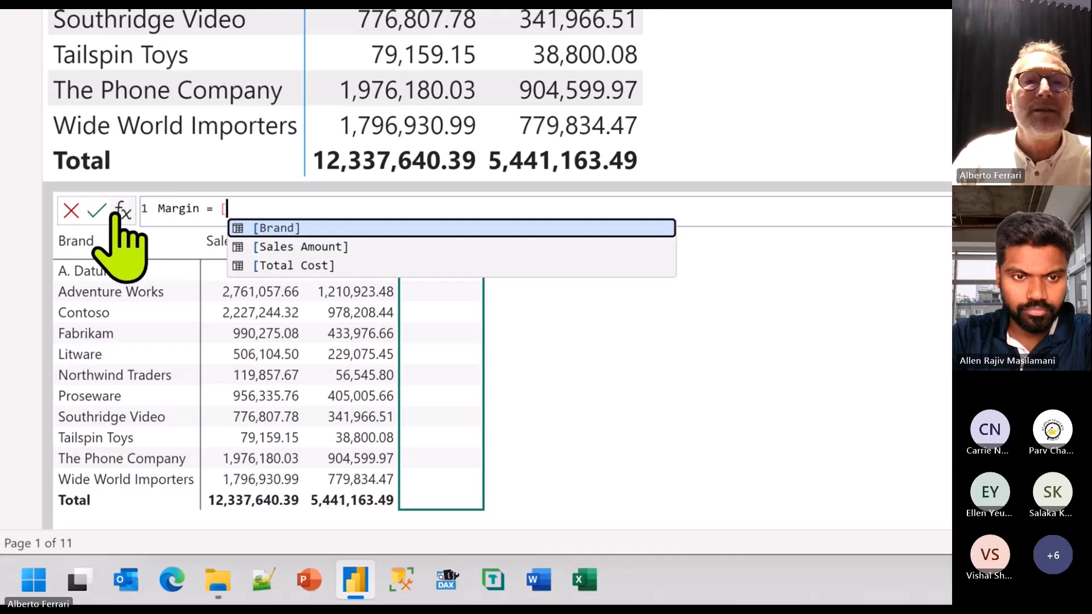
{"action": "key", "text": "Tab"}
{"action": "key", "text": "BackSpace"}
{"action": "key", "text": "BackSpace"}
{"action": "key", "text": "BackSpace"}
{"action": "key", "text": "BackSpace"}
{"action": "key", "text": "BackSpace"}
{"action": "key", "text": "BackSpace"}
{"action": "type", "text": "S"}
{"action": "key", "text": "Tab"}
{"action": "type", "text": "- "}
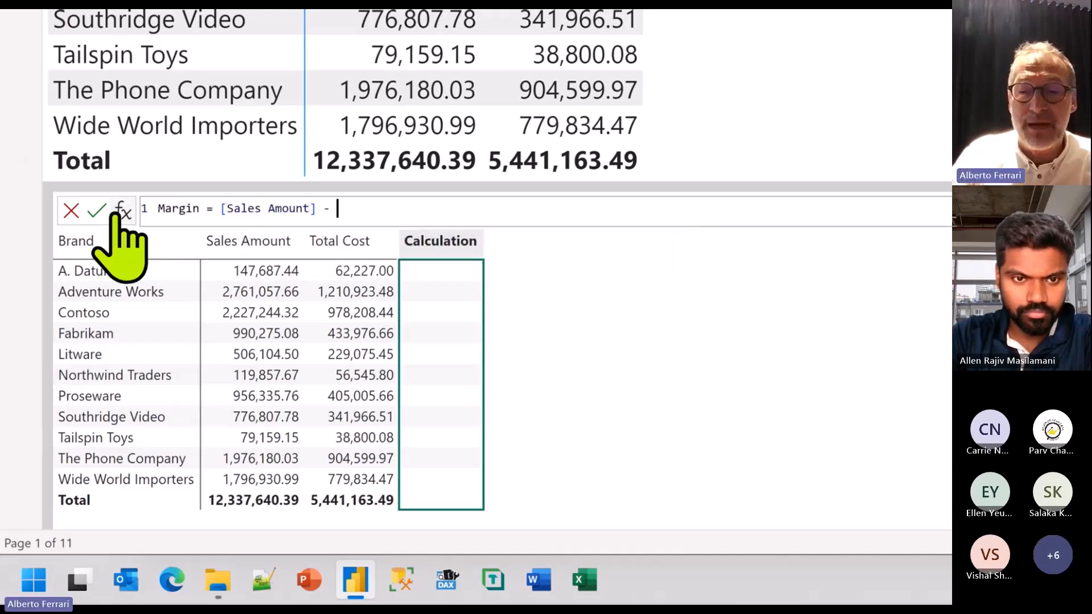
{"action": "type", "text": "[T"}
{"action": "key", "text": "Tab"}
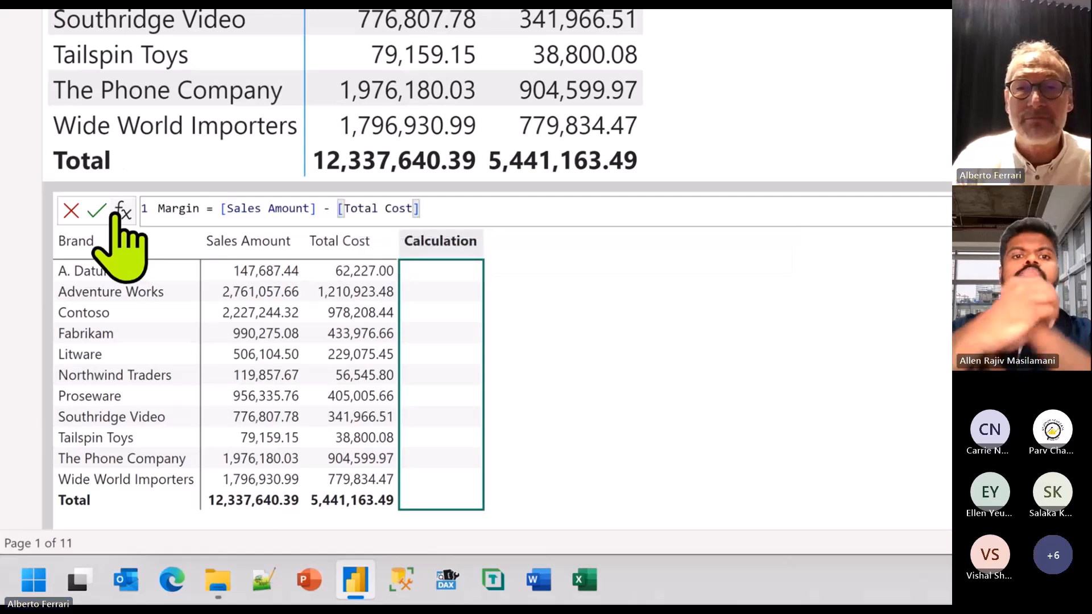
{"action": "key", "text": "Return"}
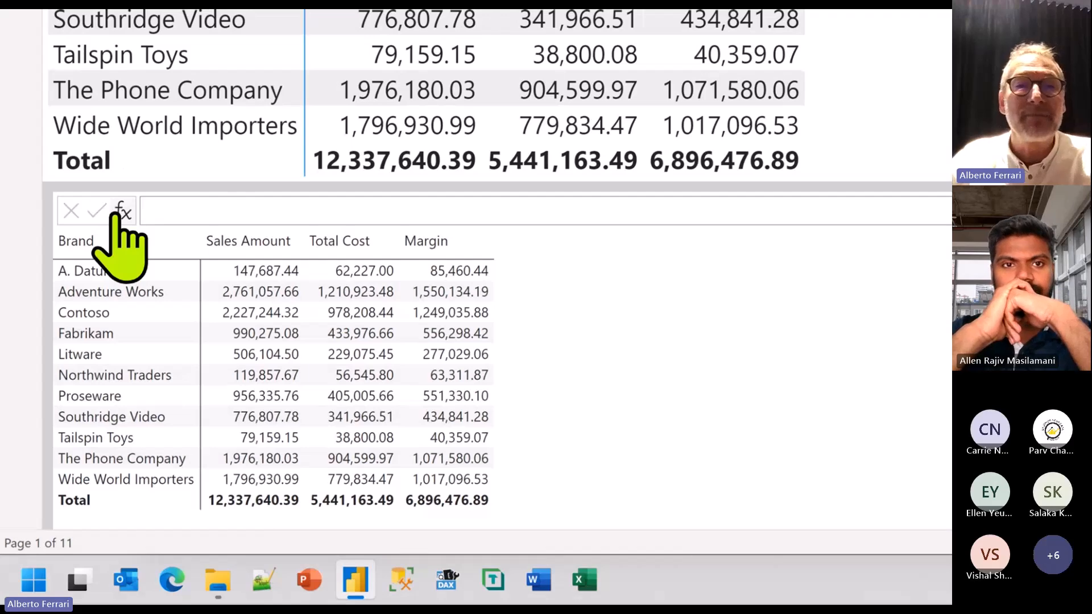
Examine the Margin calculation's formula and its two column references, and return to the report.
{"action": "left_click", "coordinate": [447, 292]}
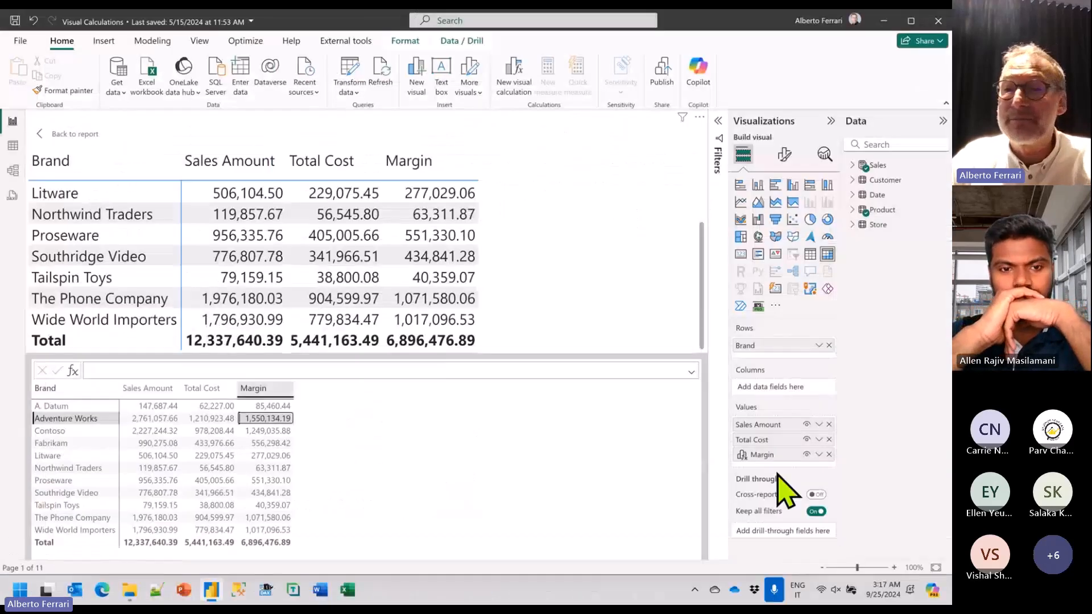
{"action": "left_click", "coordinate": [762, 454]}
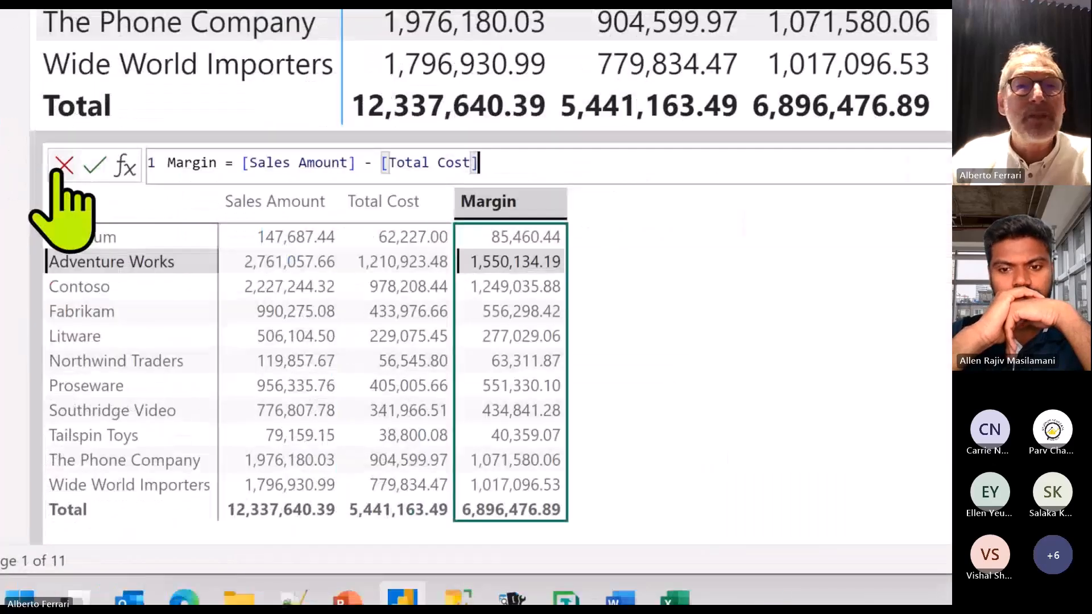
{"action": "left_click_drag", "start_coordinate": [235, 161], "coordinate": [374, 164]}
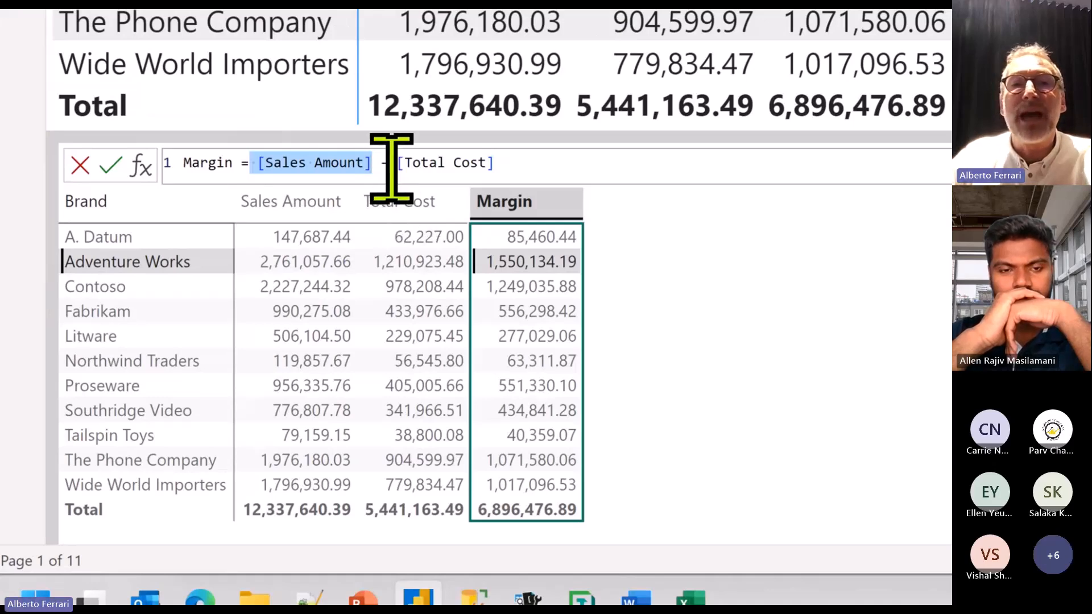
{"action": "left_click_drag", "start_coordinate": [396, 170], "coordinate": [536, 171]}
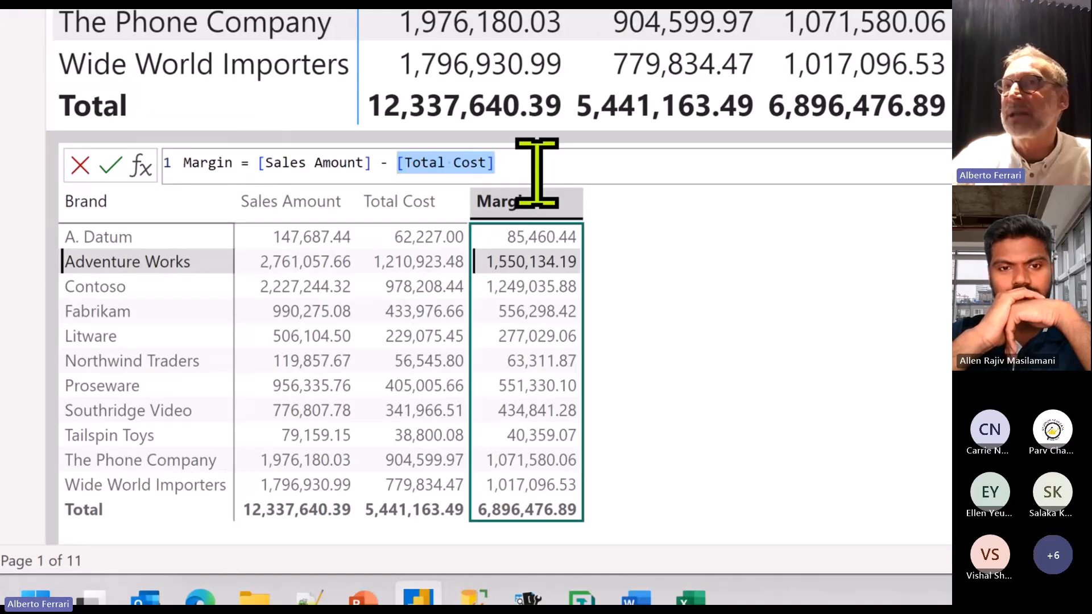
{"action": "left_click", "coordinate": [260, 168]}
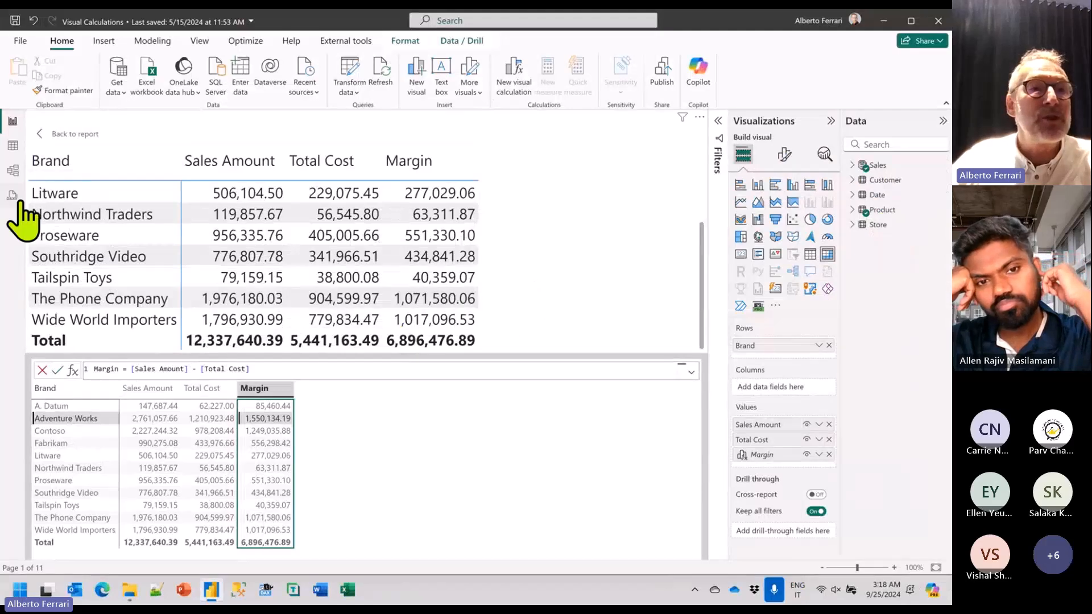
{"action": "left_click", "coordinate": [42, 134]}
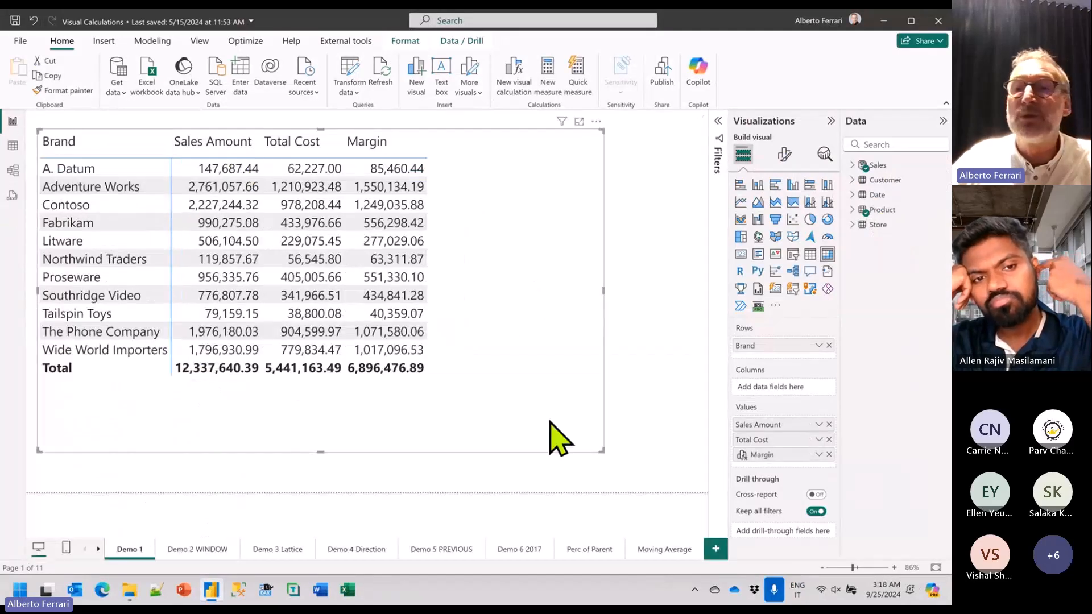
Rename the Sales Amount field to Sales for this visual only.
{"action": "left_click", "coordinate": [821, 426]}
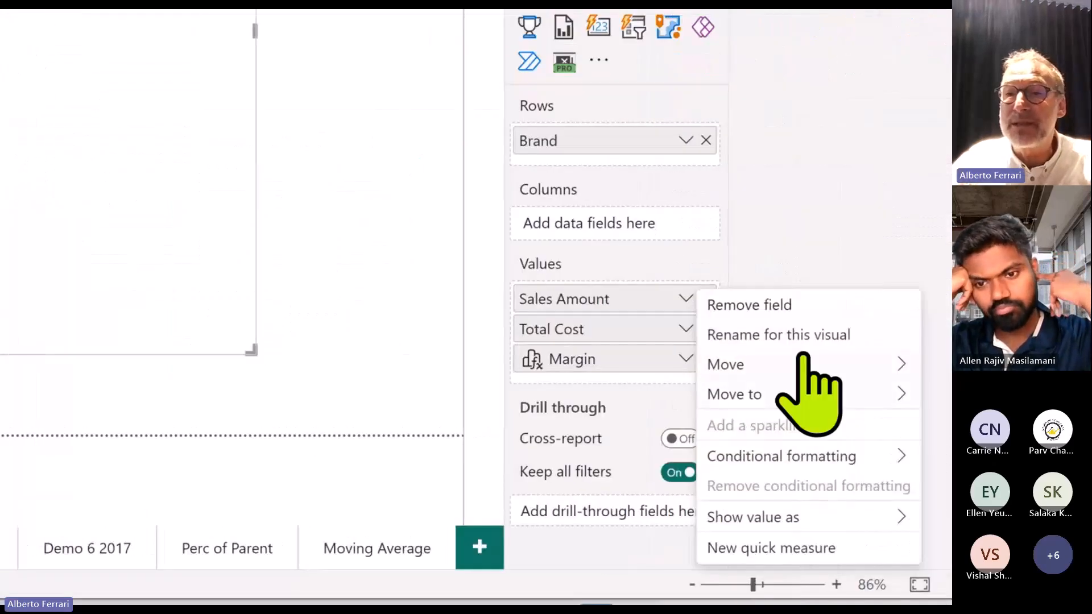
{"action": "left_click", "coordinate": [864, 443]}
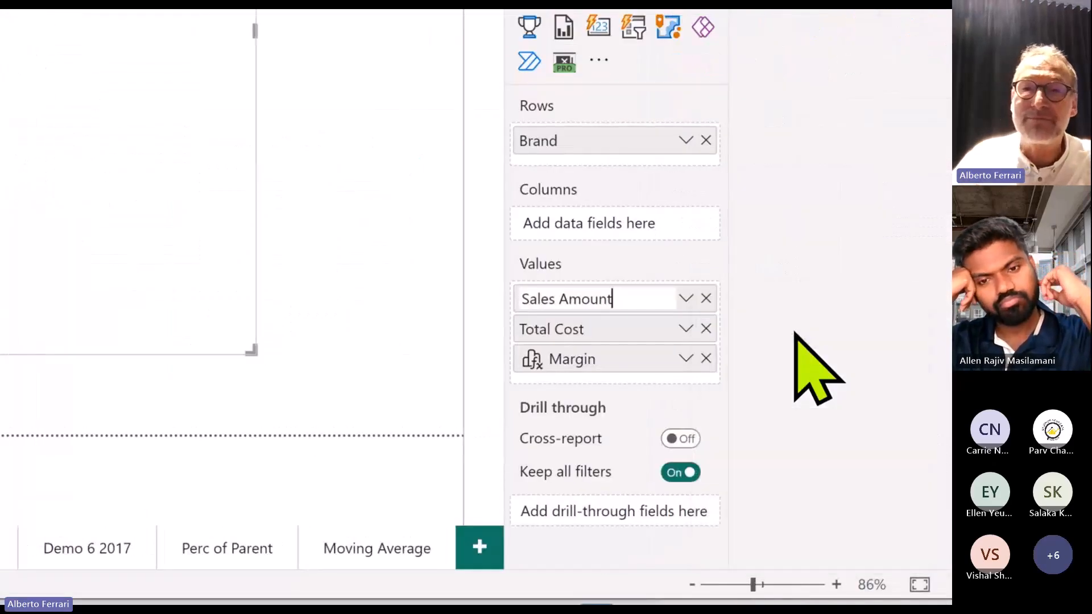
{"action": "key", "text": "shift+Home"}
{"action": "key", "text": "ctrl+shift+Right"}
{"action": "key", "text": "BackSpace"}
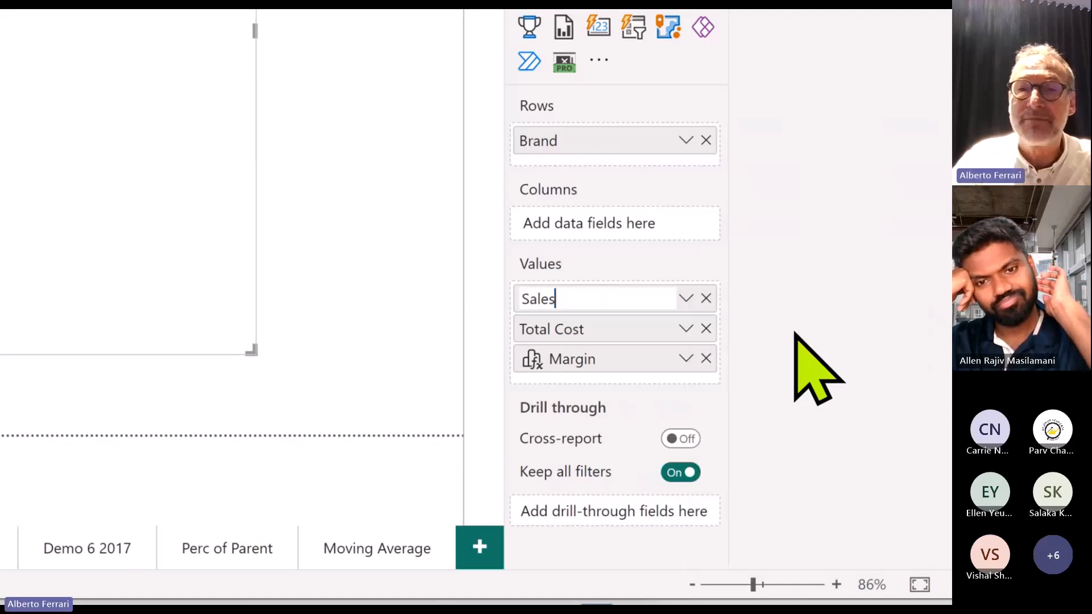
{"action": "key", "text": "Return"}
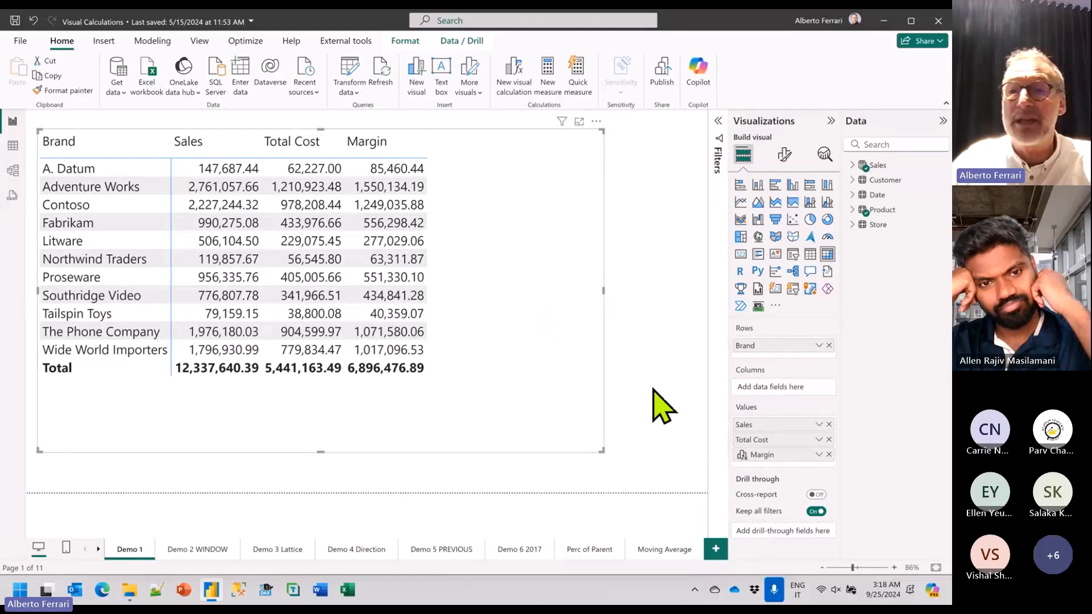
Try to extend the Margin visual calculation by subtracting the model measure name [Sales AMount] at the formula's end.
{"action": "right_click", "coordinate": [780, 456]}
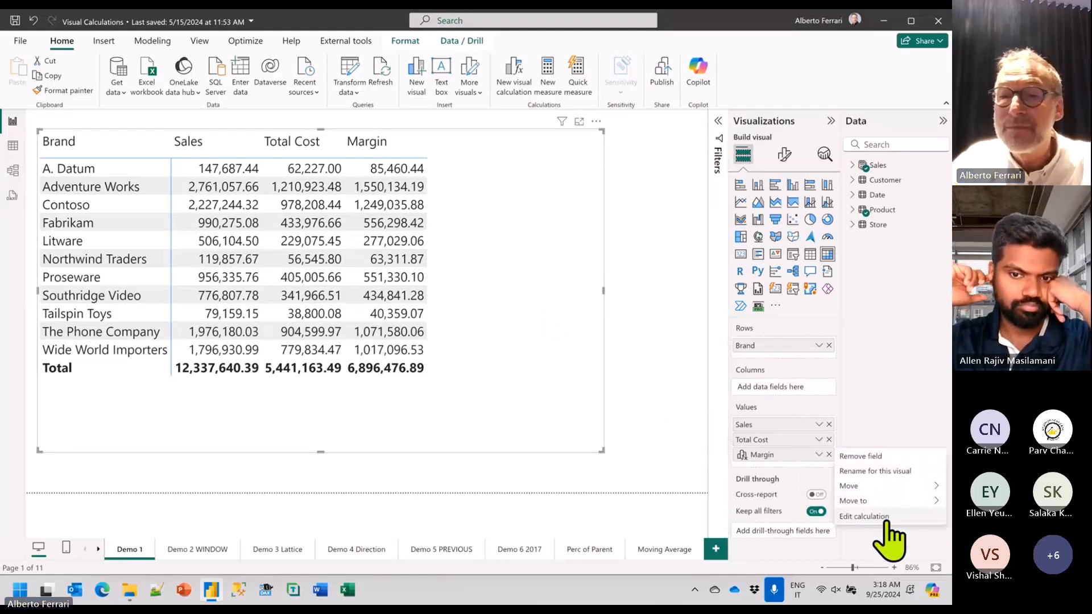
{"action": "left_click", "coordinate": [864, 515]}
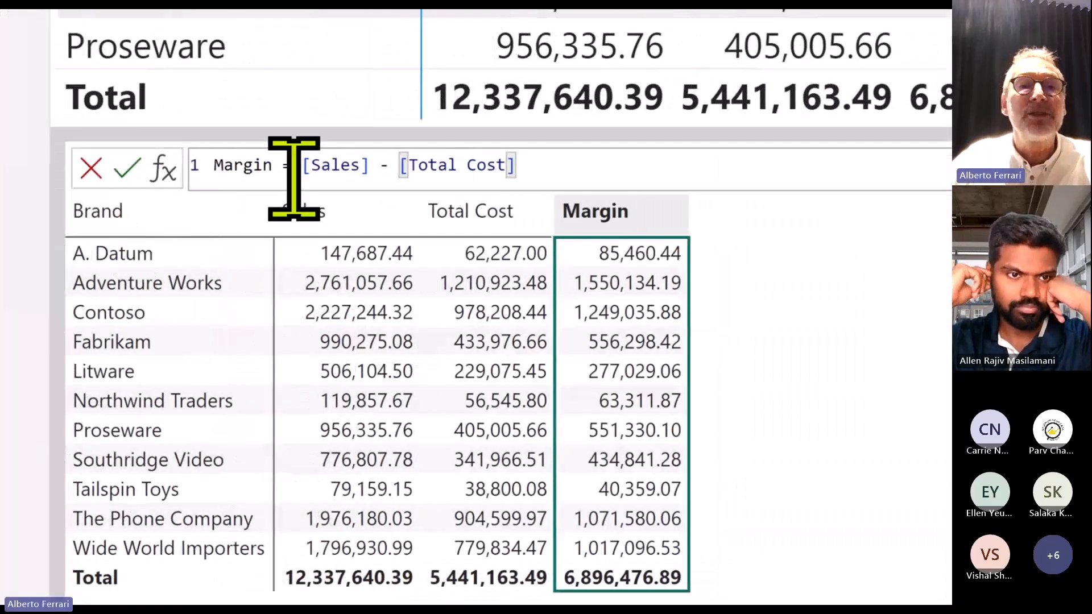
{"action": "left_click_drag", "start_coordinate": [292, 166], "coordinate": [367, 170]}
{"action": "left_click", "coordinate": [511, 170]}
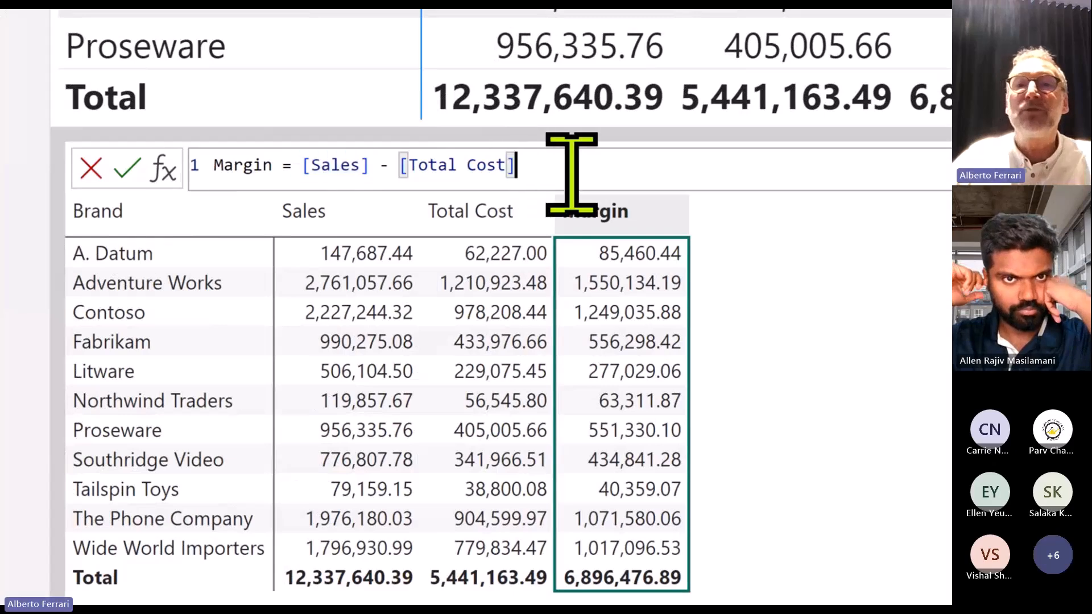
{"action": "type", "text": "- [Sale"}
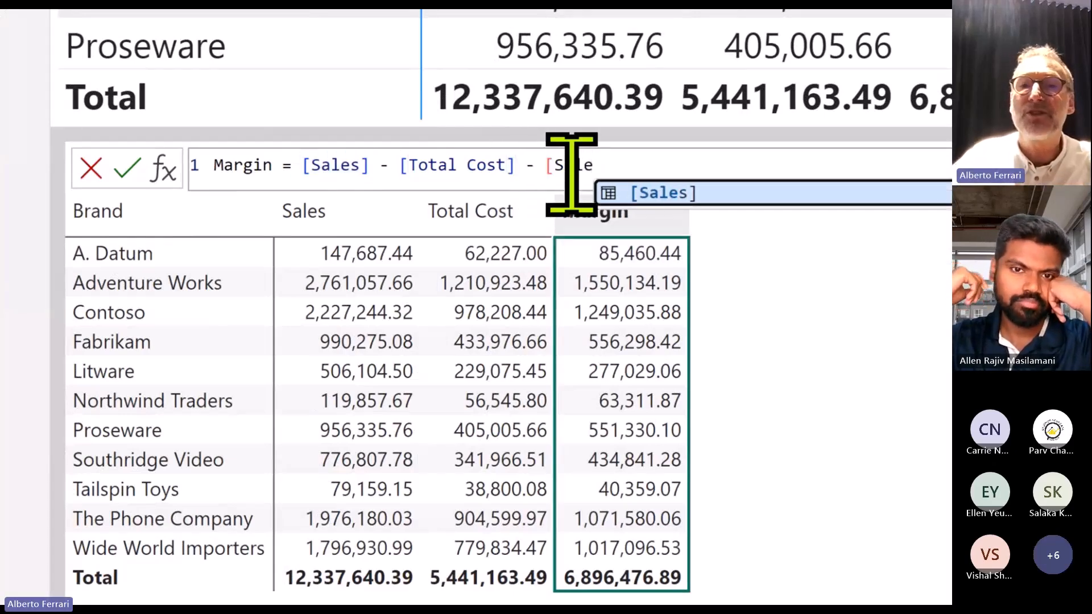
{"action": "type", "text": "s AMount]"}
{"action": "key", "text": "Return"}
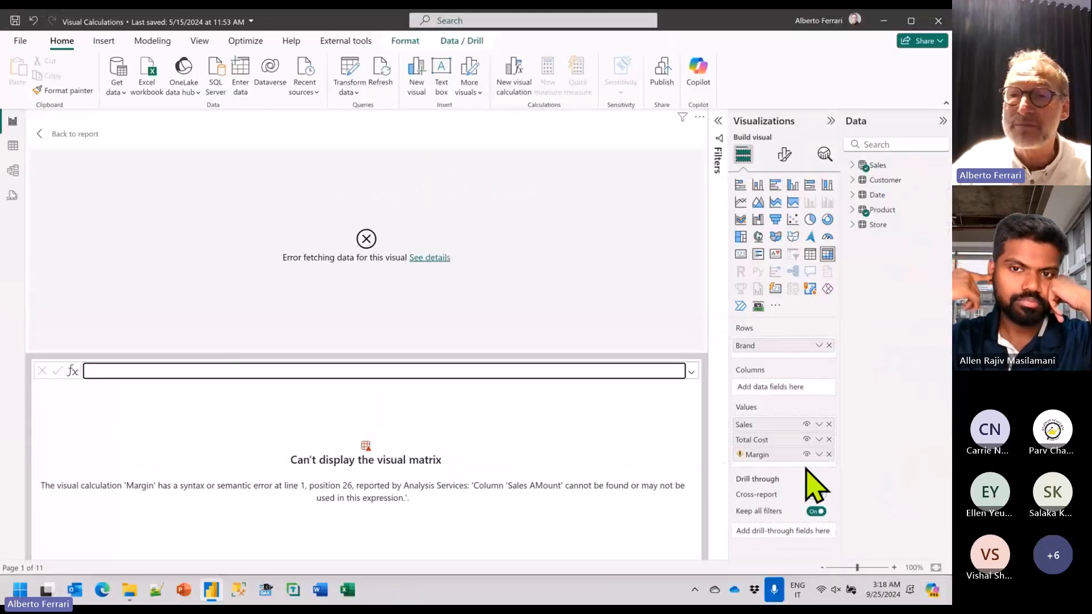
Restore the Margin formula to [Sales] - [Total Cost] by removing the [Sales AMount] term, and return to the report.
{"action": "left_click", "coordinate": [759, 455]}
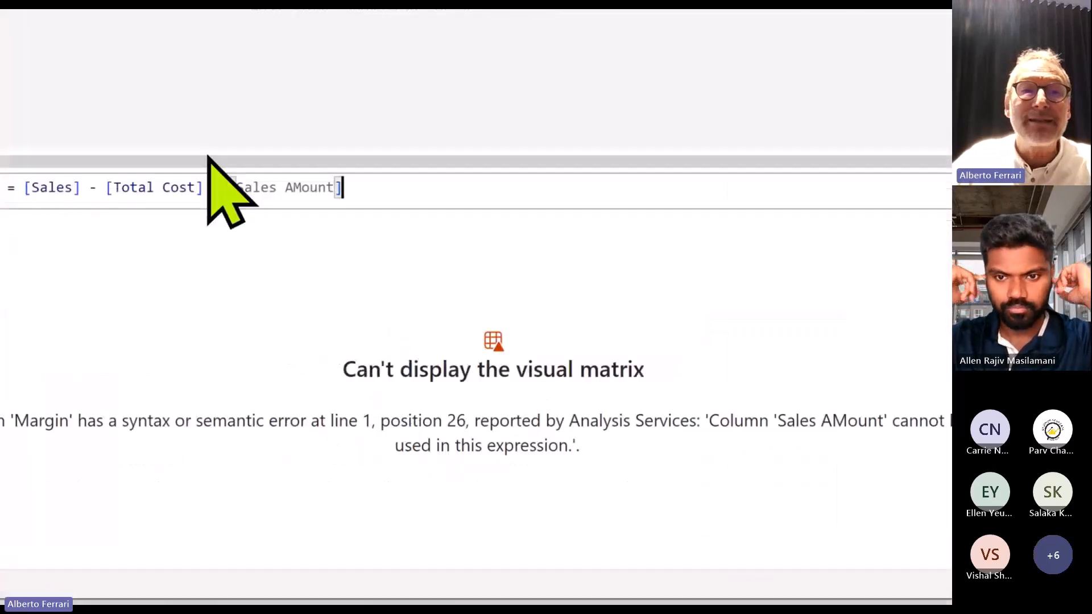
{"action": "left_click_drag", "start_coordinate": [307, 187], "coordinate": [466, 192]}
{"action": "key", "text": "BackSpace"}
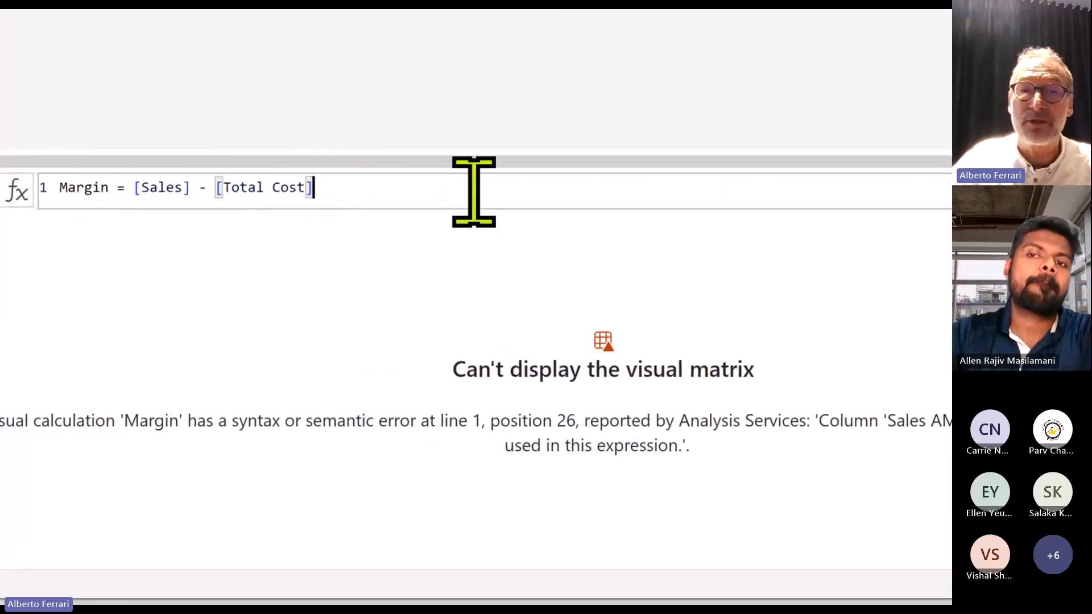
{"action": "key", "text": "Return"}
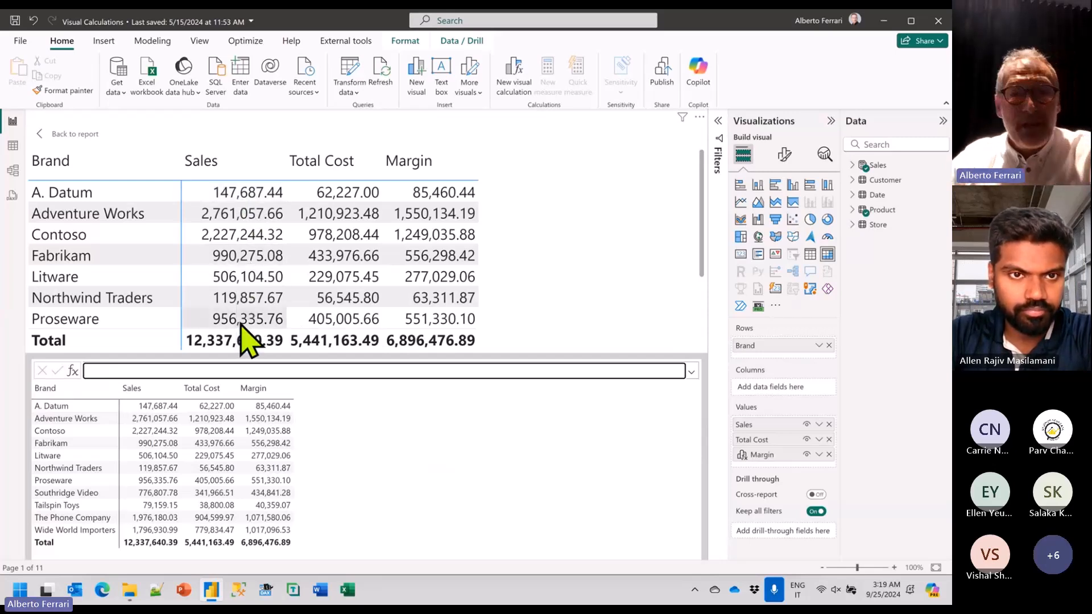
{"action": "left_click", "coordinate": [582, 216]}
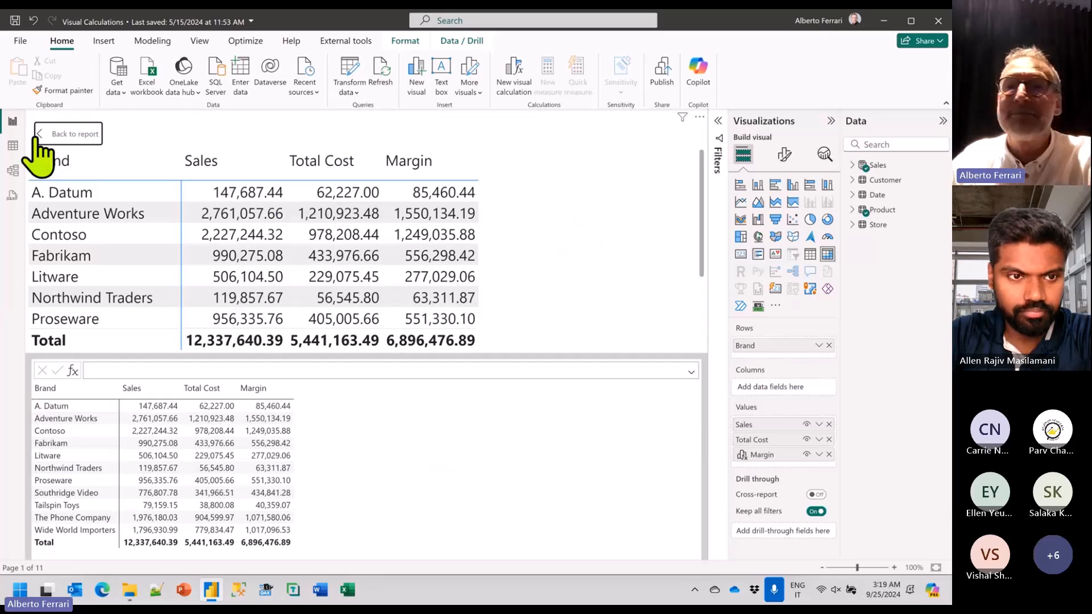
{"action": "left_click", "coordinate": [40, 133]}
Create a measure in the Sales table that begins Avg Sales = [Sales Amount] / COUNTROWS.
{"action": "right_click", "coordinate": [876, 180]}
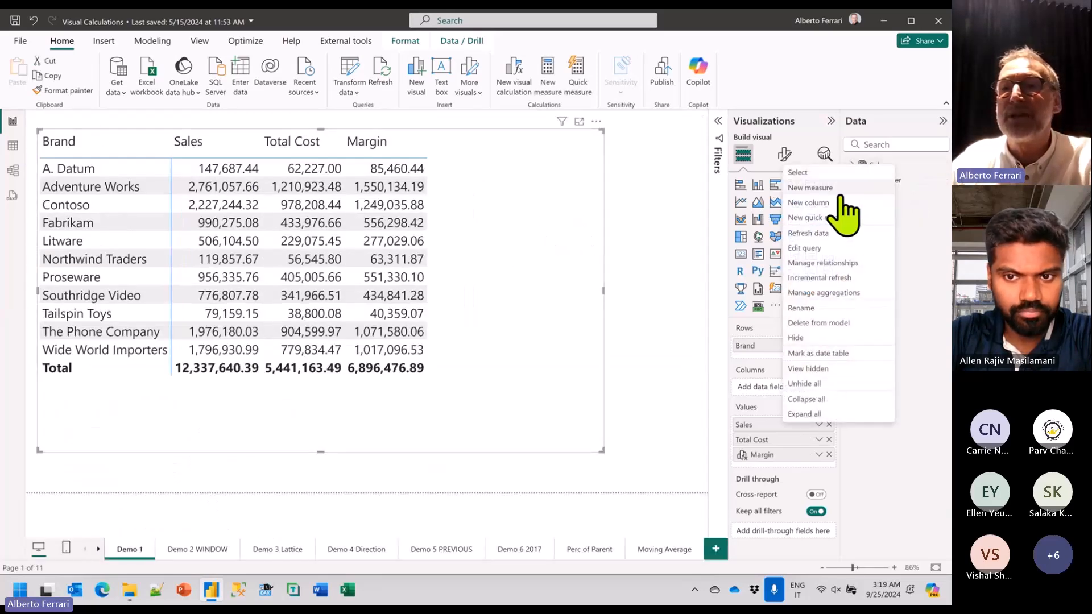
{"action": "left_click", "coordinate": [842, 189]}
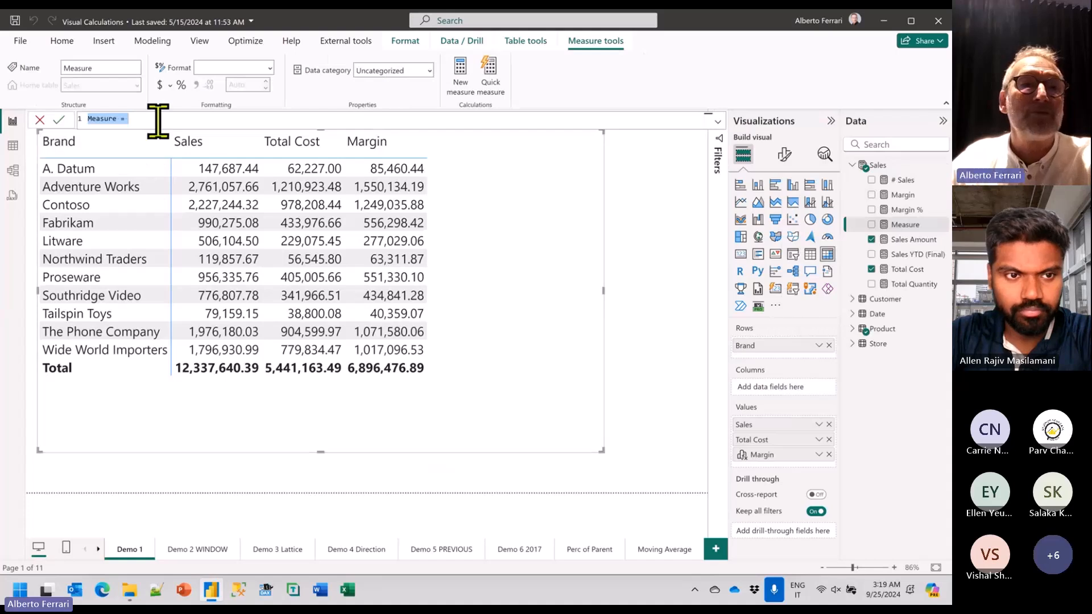
{"action": "type", "text": "Av"}
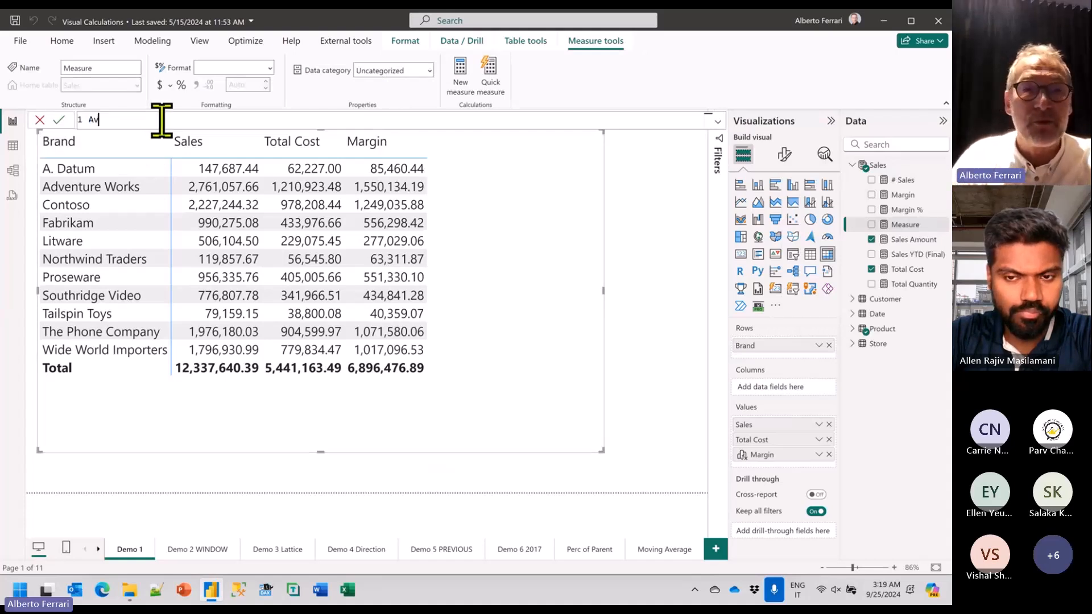
{"action": "type", "text": "g Sales = [Sales Amount] / COUNTROWS / Cu"}
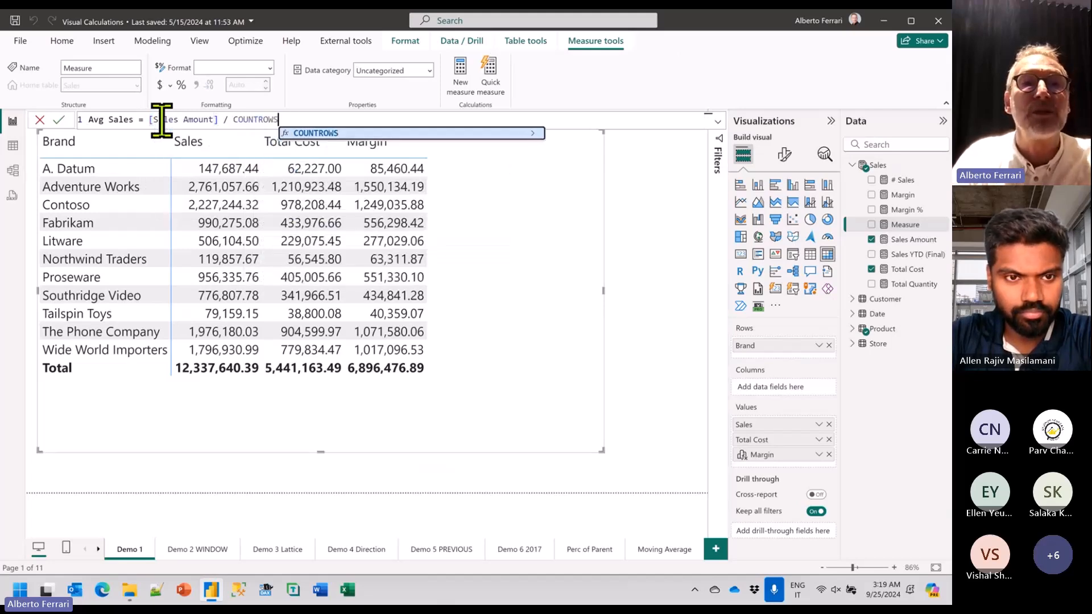
{"action": "key", "text": "BackSpace"}
{"action": "key", "text": "BackSpace"}
{"action": "type", "text": "("}
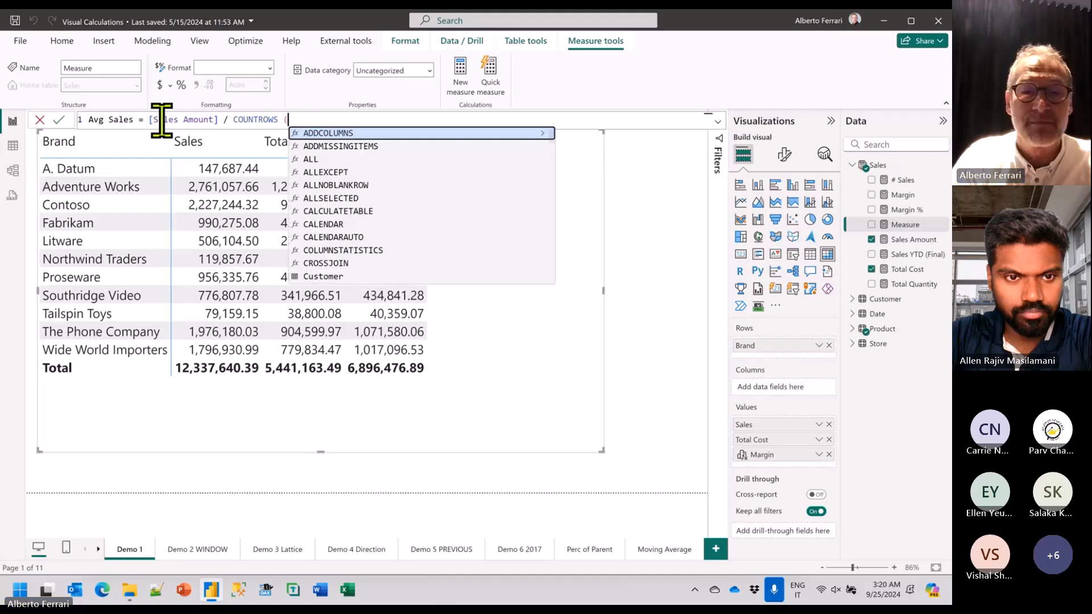
{"action": "key", "text": "BackSpace"}
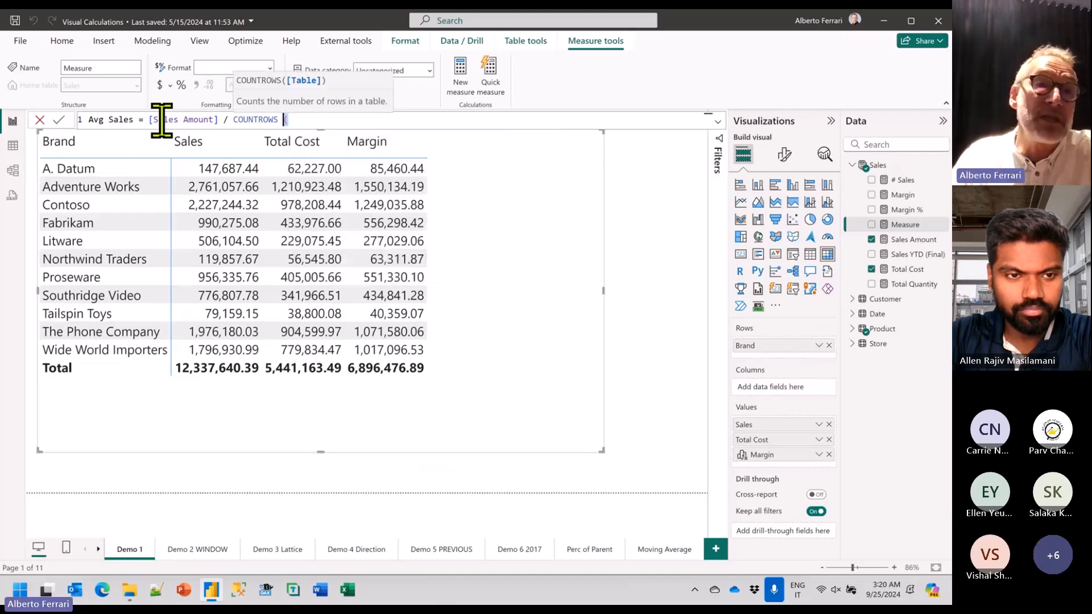
Complete the Avg Sales measure by replacing COUNTROWS with DISTINCTCOUNT( Sales[CustomerKey] ) as the divisor of [Sales Amount].
{"action": "key", "text": "ctrl+shift+Left"}
{"action": "type", "text": "DISTINCT("}
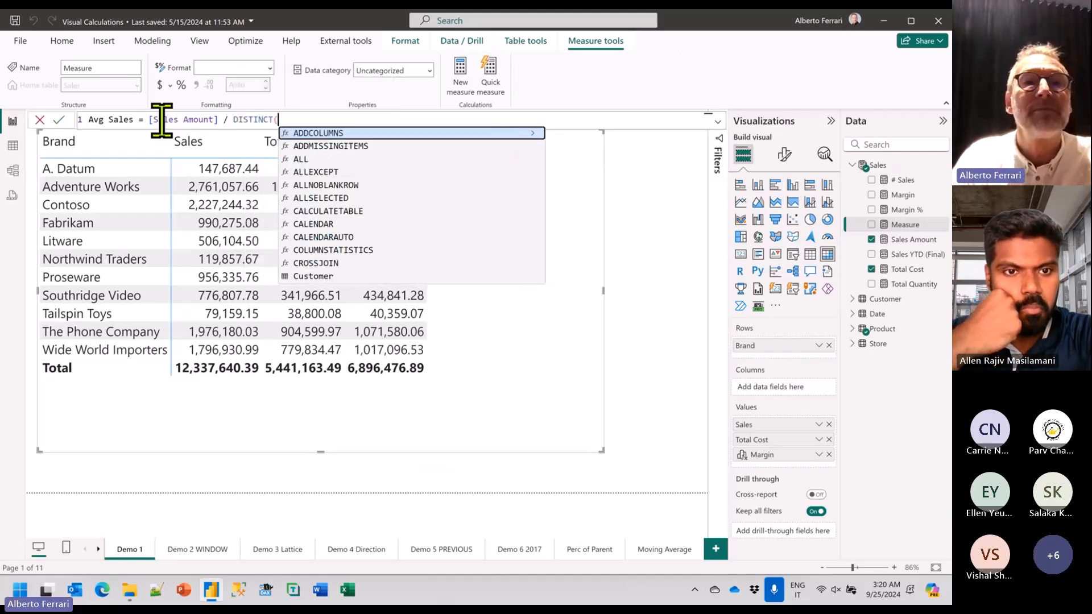
{"action": "key", "text": "BackSpace"}
{"action": "type", "text": "C"}
{"action": "key", "text": "Tab"}
{"action": "type", "text": "Sales[C"}
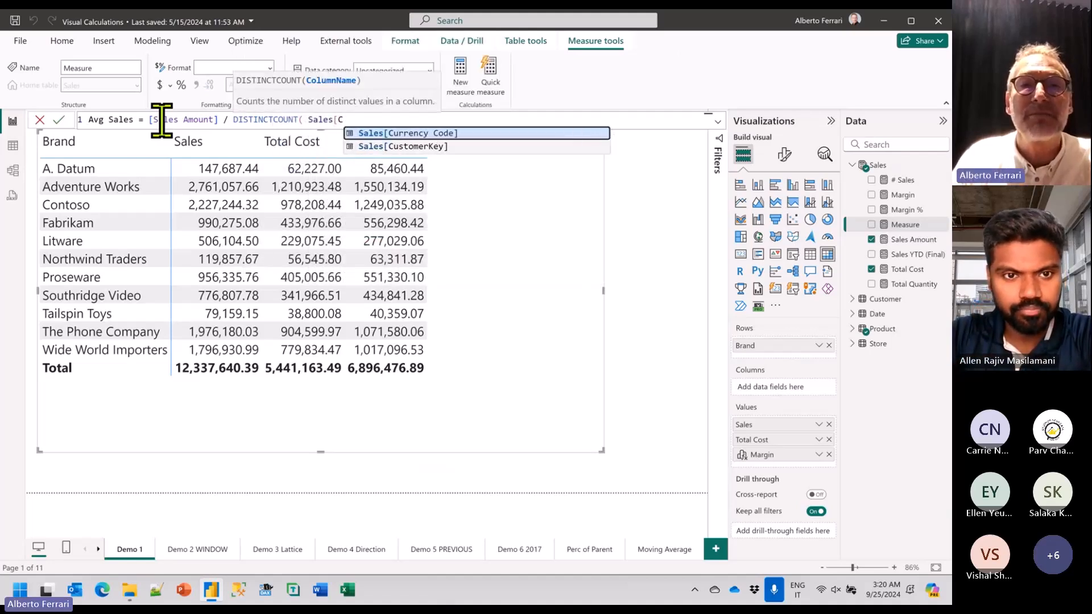
{"action": "key", "text": "Down"}
{"action": "key", "text": "Tab"}
{"action": "key", "text": "Escape"}
{"action": "type", "text": ")"}
{"action": "key", "text": "Return"}
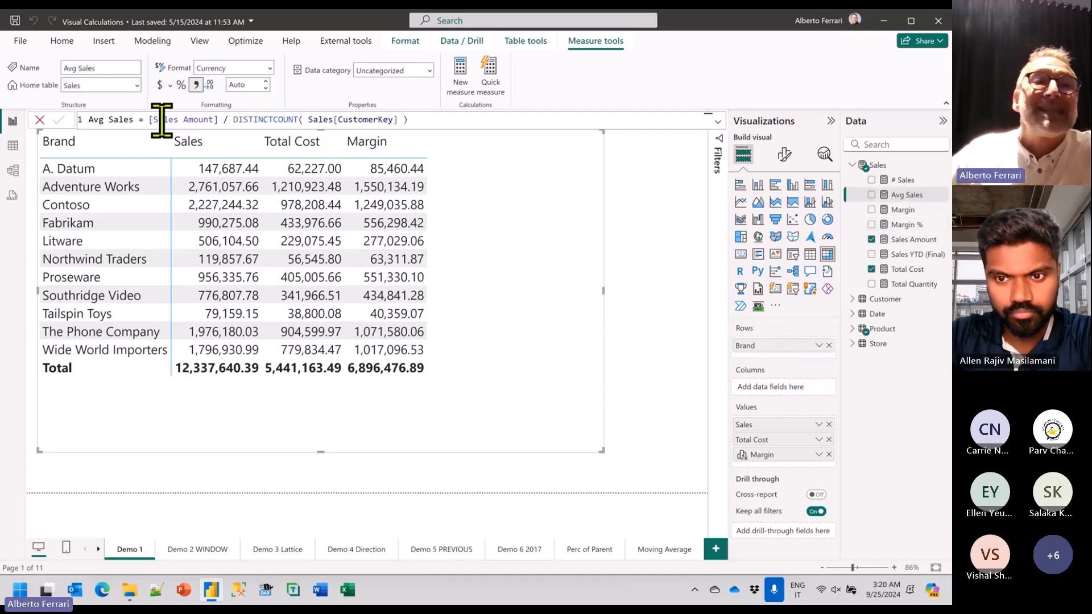
Format the Avg Sales measure as Decimal number and preview it in the matrix only temporarily, removing it again.
{"action": "left_click", "coordinate": [262, 68]}
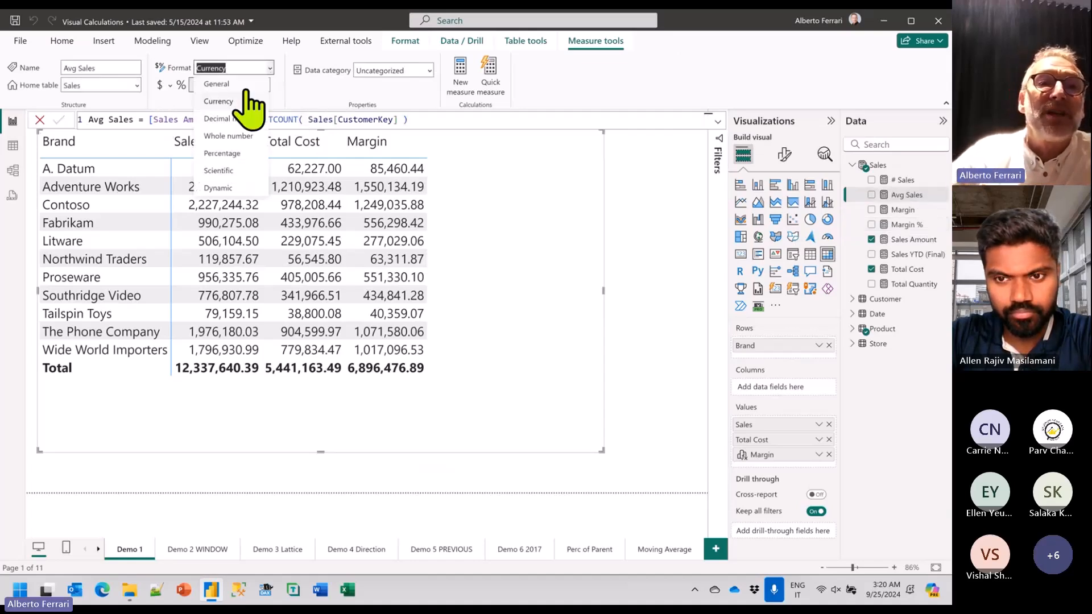
{"action": "left_click", "coordinate": [245, 121]}
{"action": "left_click_drag", "start_coordinate": [149, 120], "coordinate": [444, 126]}
{"action": "left_click", "coordinate": [482, 122]}
{"action": "left_click_drag", "start_coordinate": [917, 195], "coordinate": [537, 382]}
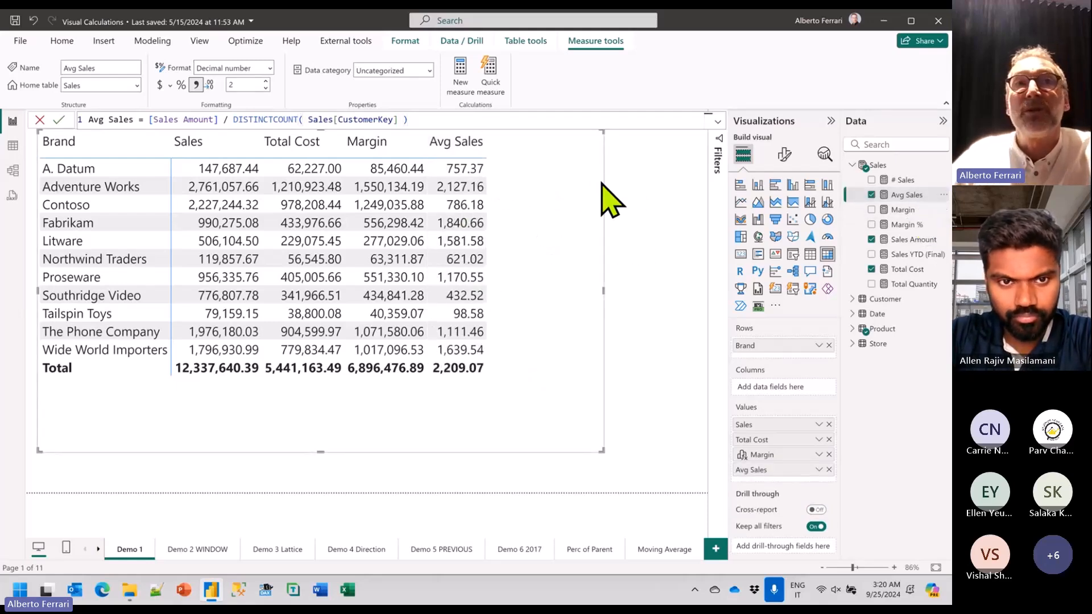
{"action": "left_click", "coordinate": [871, 195]}
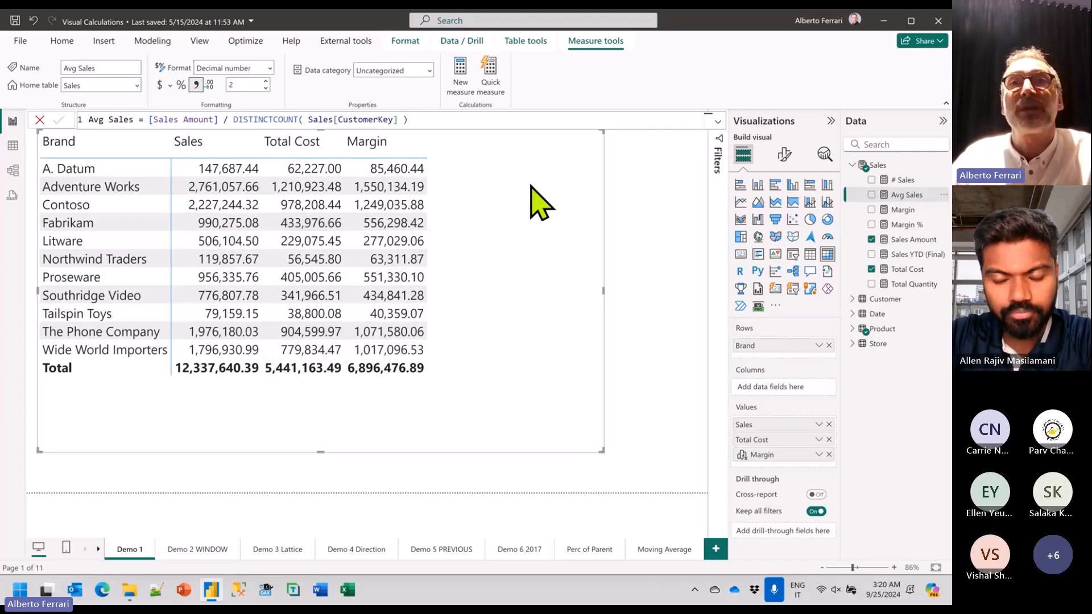
Create the Sales table measure # Customers = DISTINCTCOUNT( Sales[CustomerKey] ) and add it to the matrix values.
{"action": "right_click", "coordinate": [896, 166]}
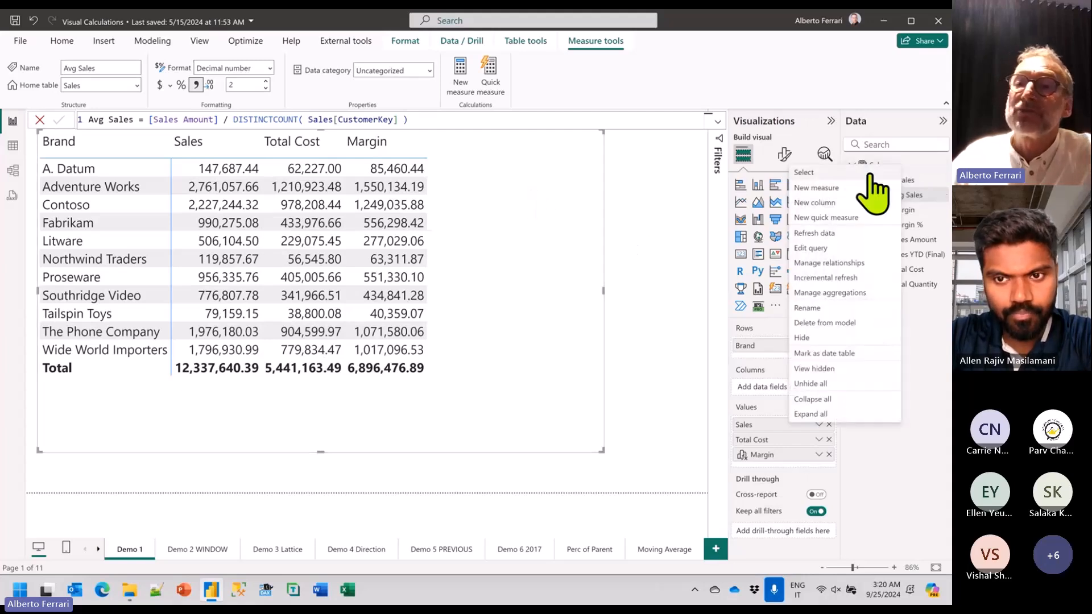
{"action": "left_click", "coordinate": [843, 188]}
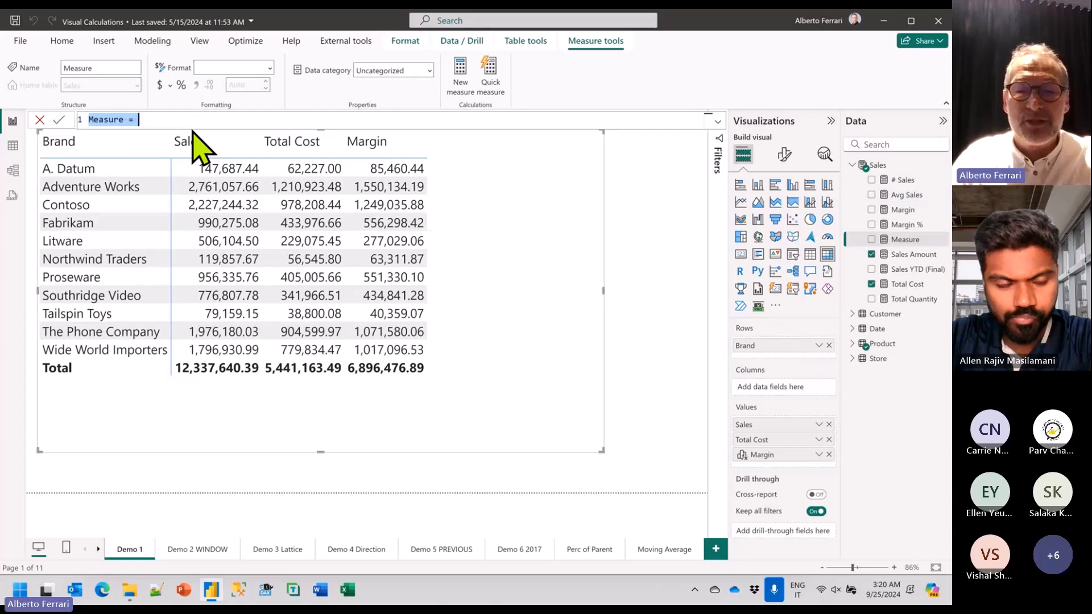
{"action": "type", "text": "# Custom"}
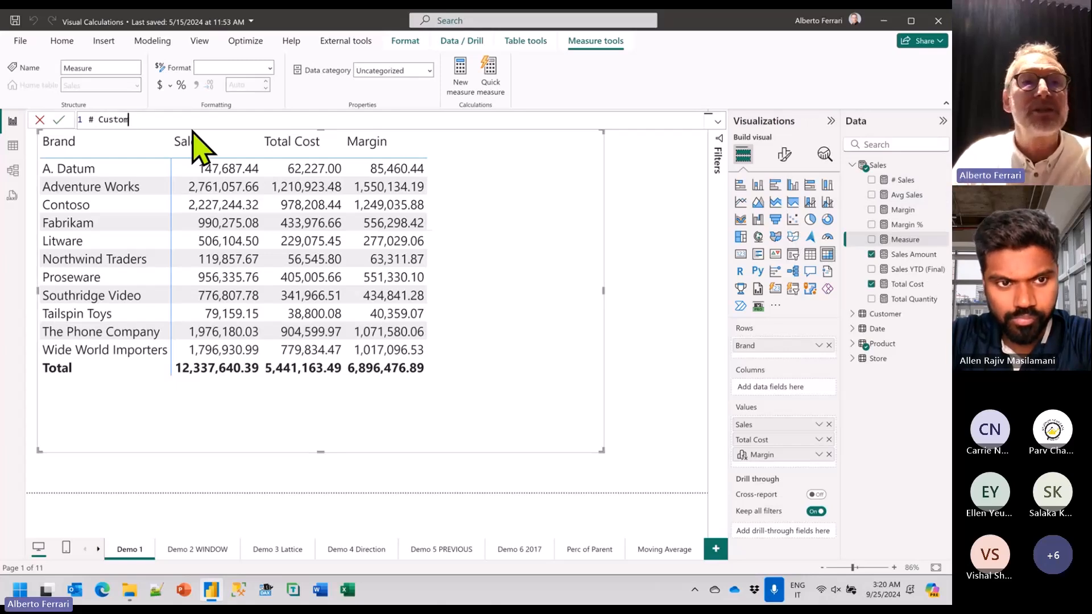
{"action": "type", "text": "ers = DIS"}
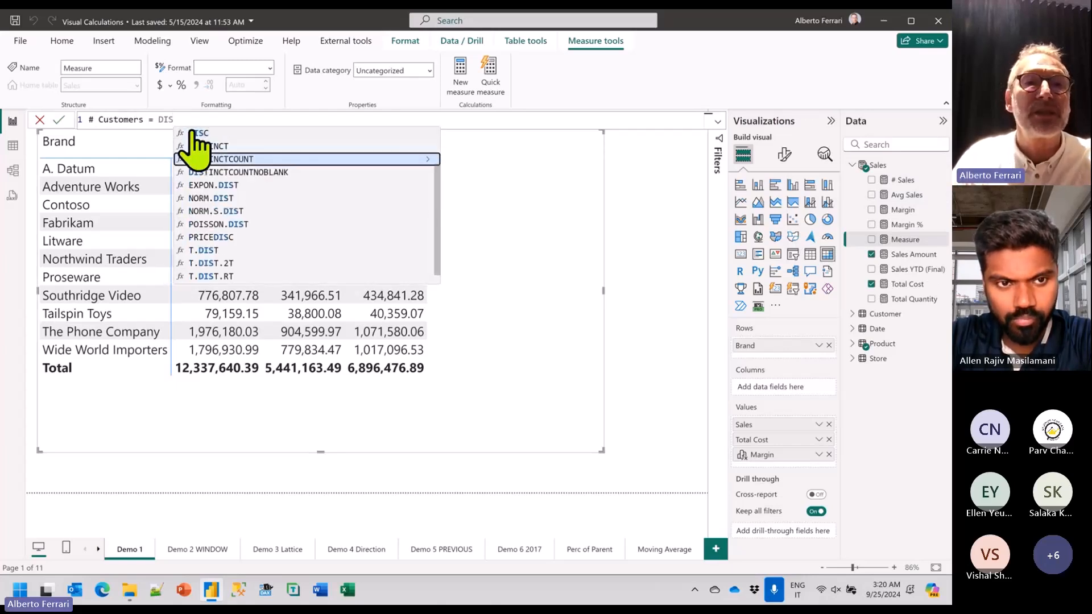
{"action": "type", "text": "TINCTCOUNT( Sales"}
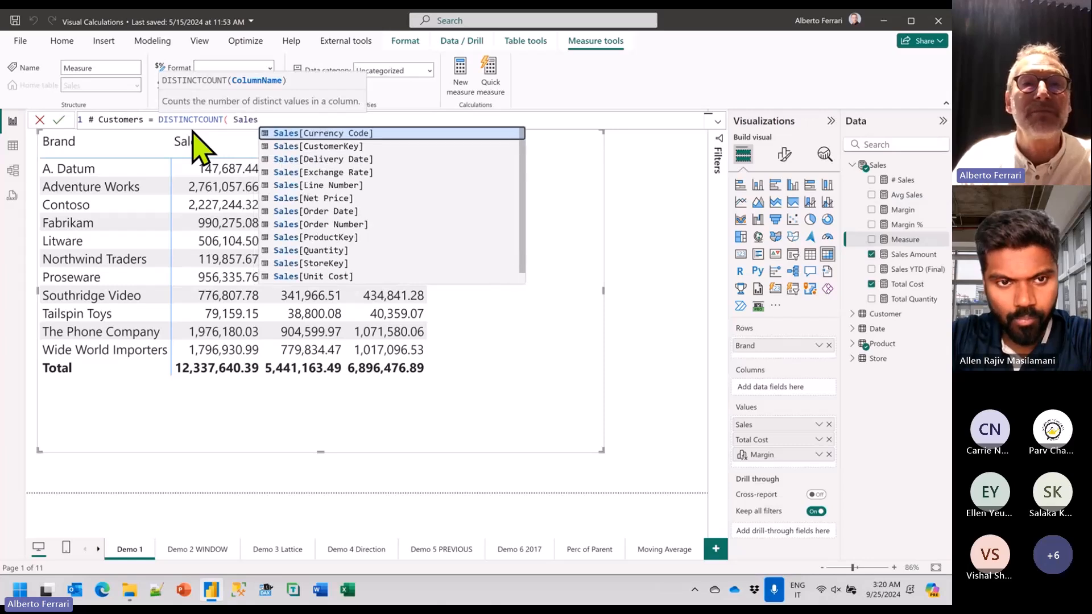
{"action": "key", "text": "Down"}
{"action": "key", "text": "Tab"}
{"action": "type", "text": ")"}
{"action": "key", "text": "Return"}
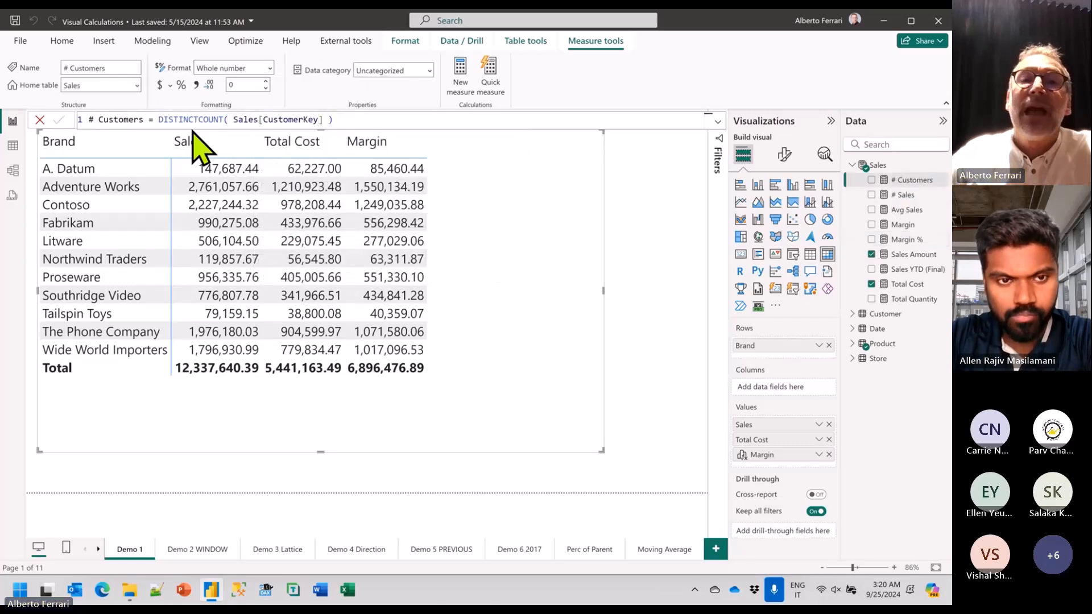
{"action": "left_click_drag", "start_coordinate": [907, 179], "coordinate": [488, 341]}
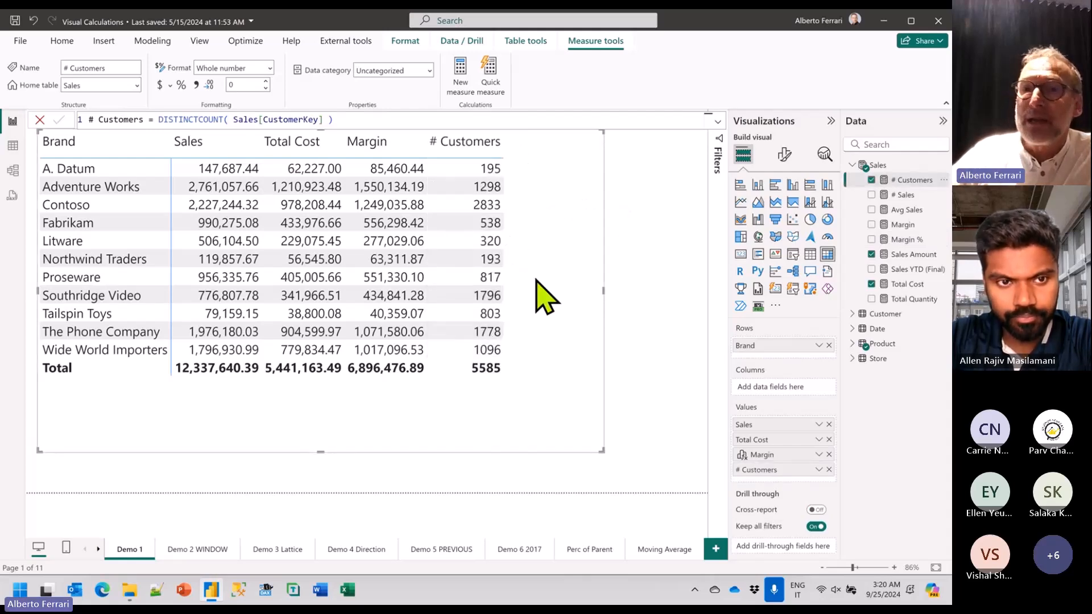
Add a visual calculation to the matrix defined as Avg Sales = DIVIDE ([Sales], [# Customers]).
{"action": "right_click", "coordinate": [547, 303]}
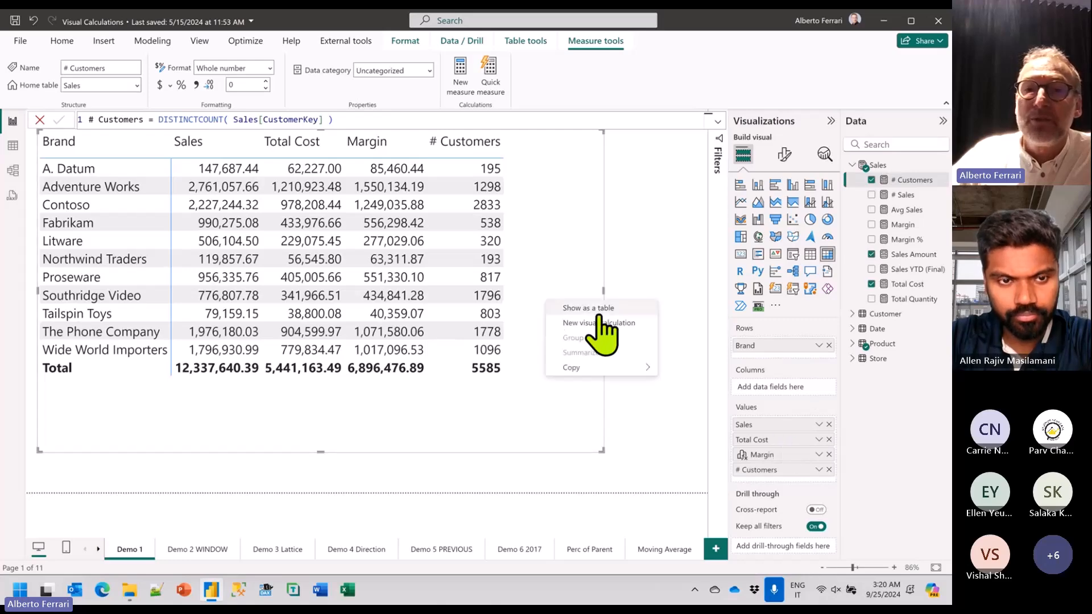
{"action": "left_click", "coordinate": [605, 324]}
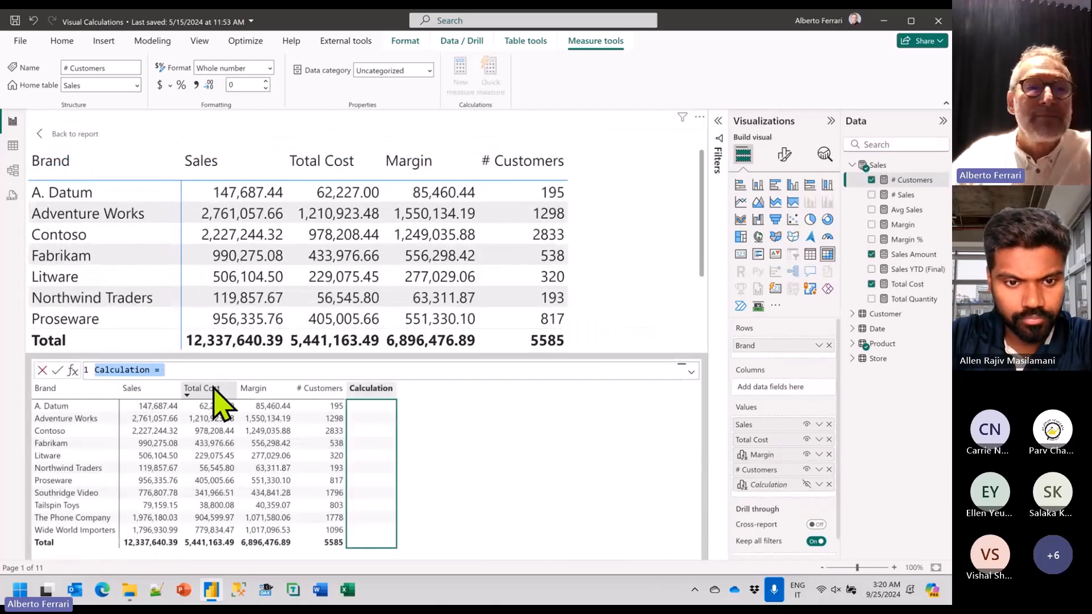
{"action": "type", "text": "Avg S"}
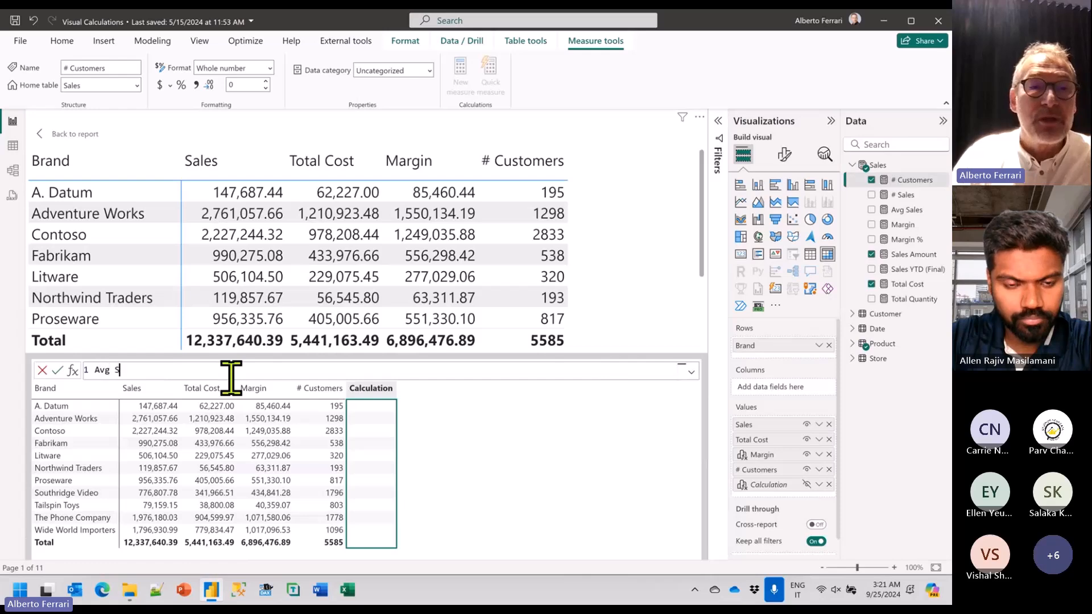
{"action": "type", "text": "ales = DIVI"}
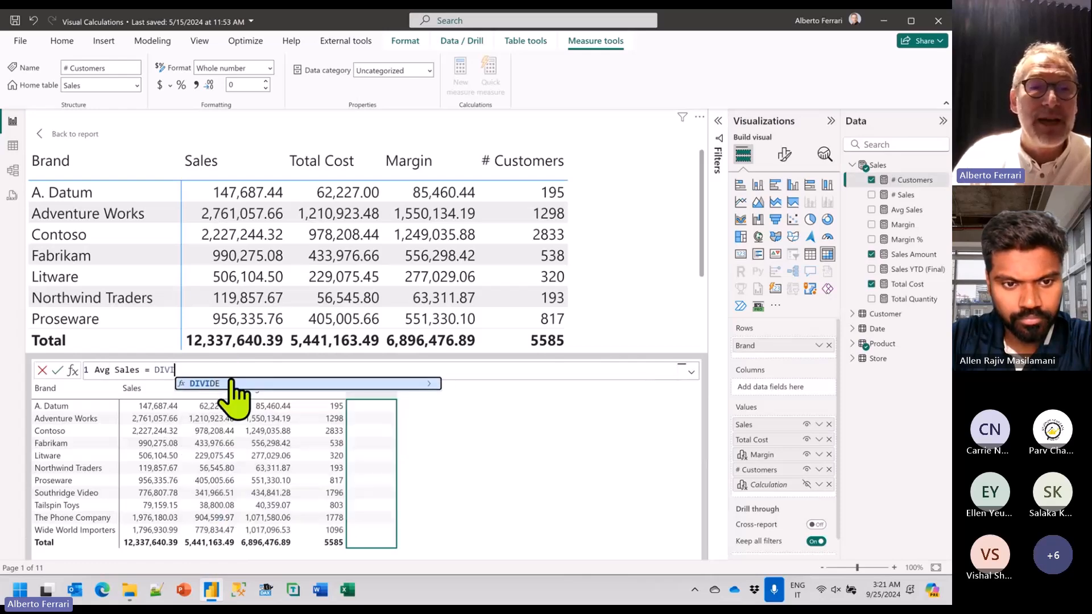
{"action": "type", "text": "DE ([S"}
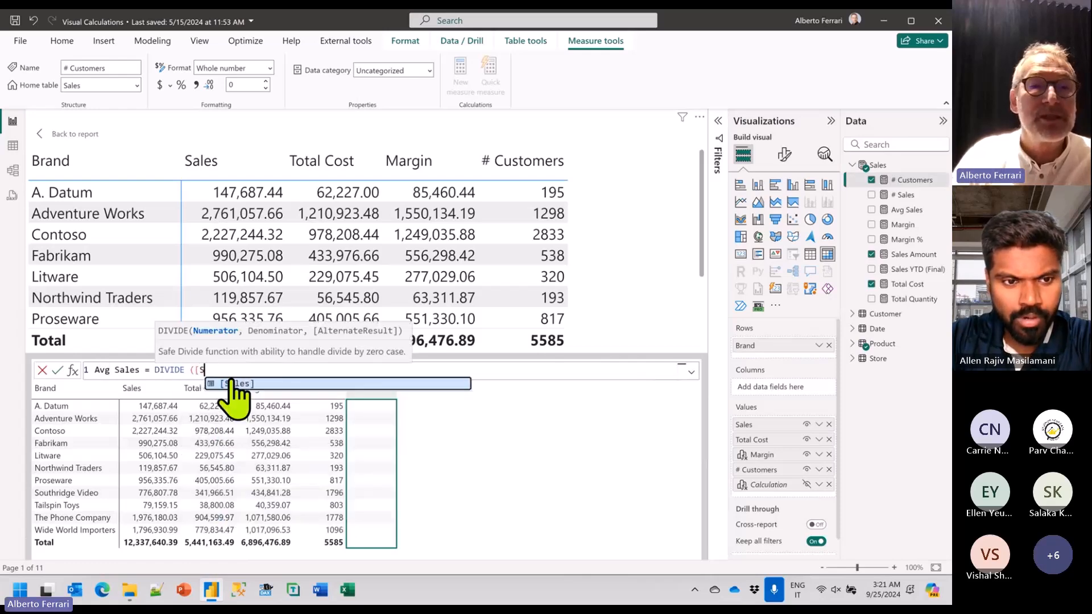
{"action": "type", "text": "ales], ["}
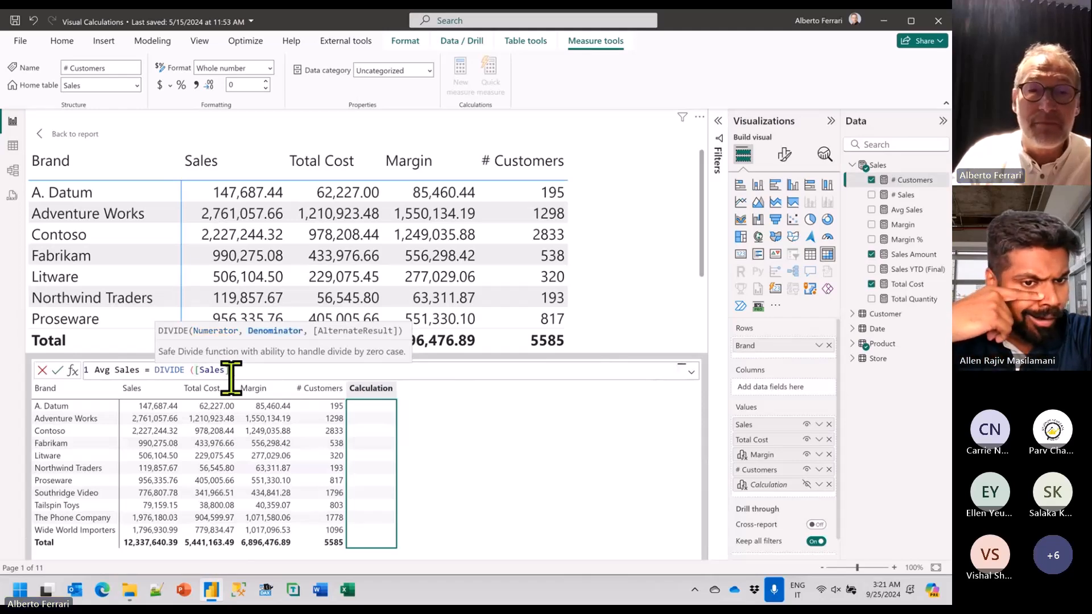
{"action": "type", "text": "#"}
{"action": "key", "text": "Tab"}
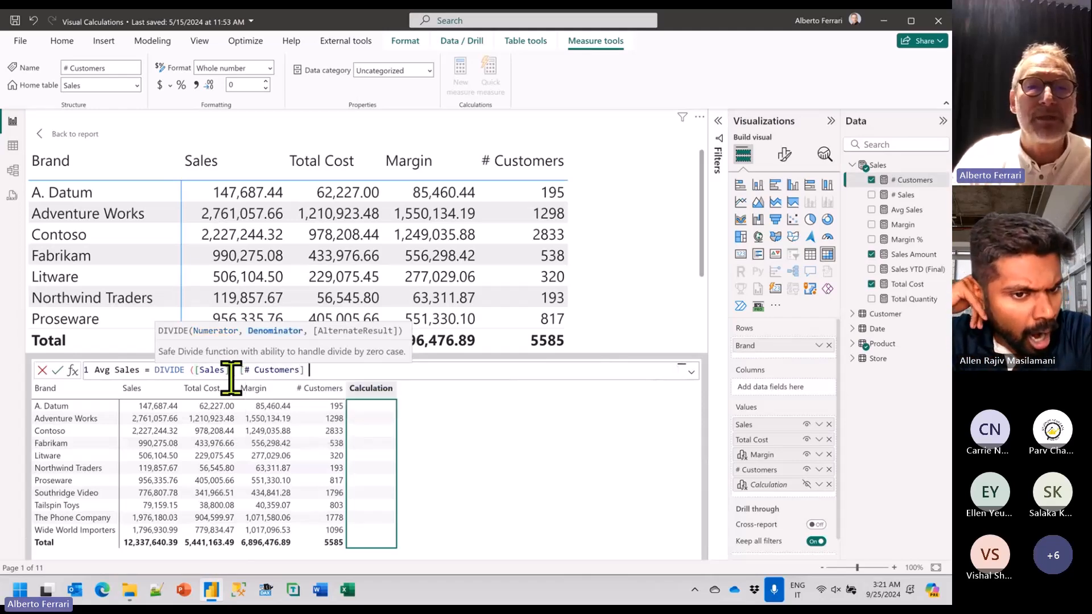
{"action": "type", "text": ")"}
{"action": "key", "text": "Return"}
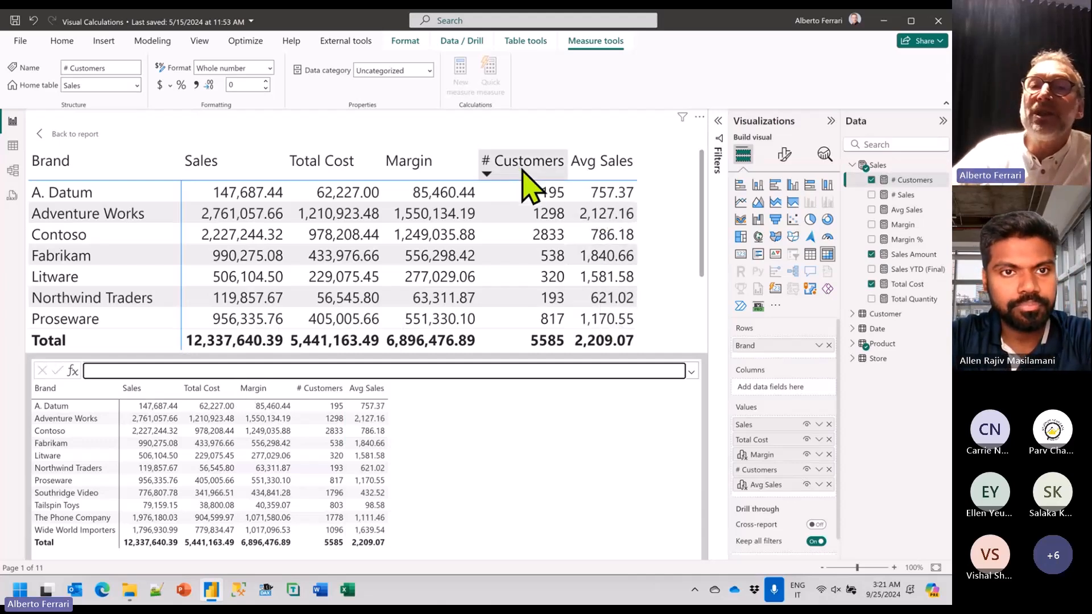
Hide the # Customers field from the matrix and enlarge the matrix visual slightly on the report page.
{"action": "left_click", "coordinate": [807, 470]}
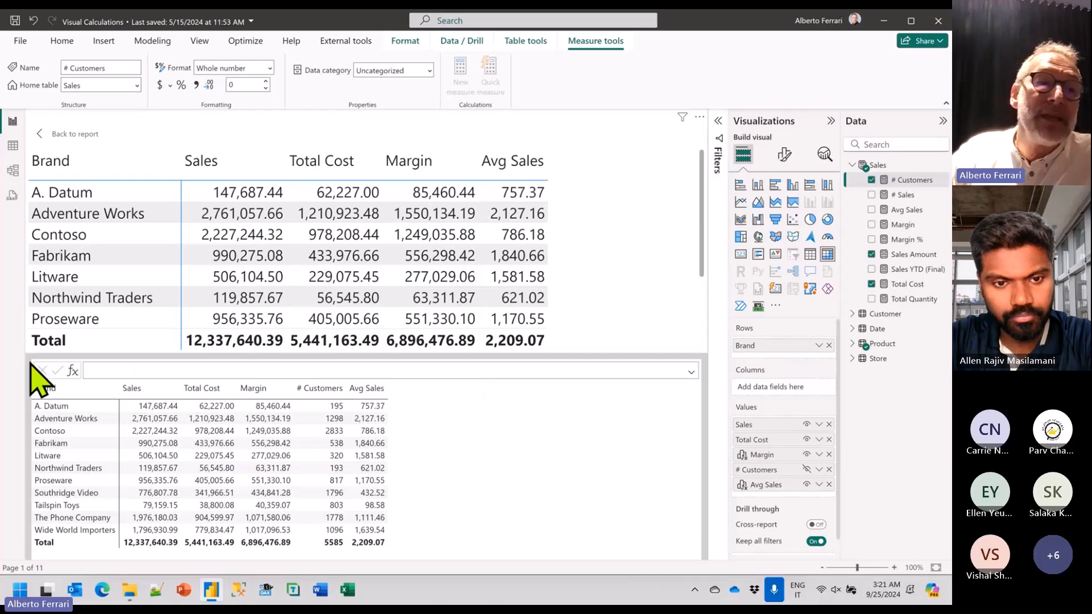
{"action": "left_click", "coordinate": [86, 140]}
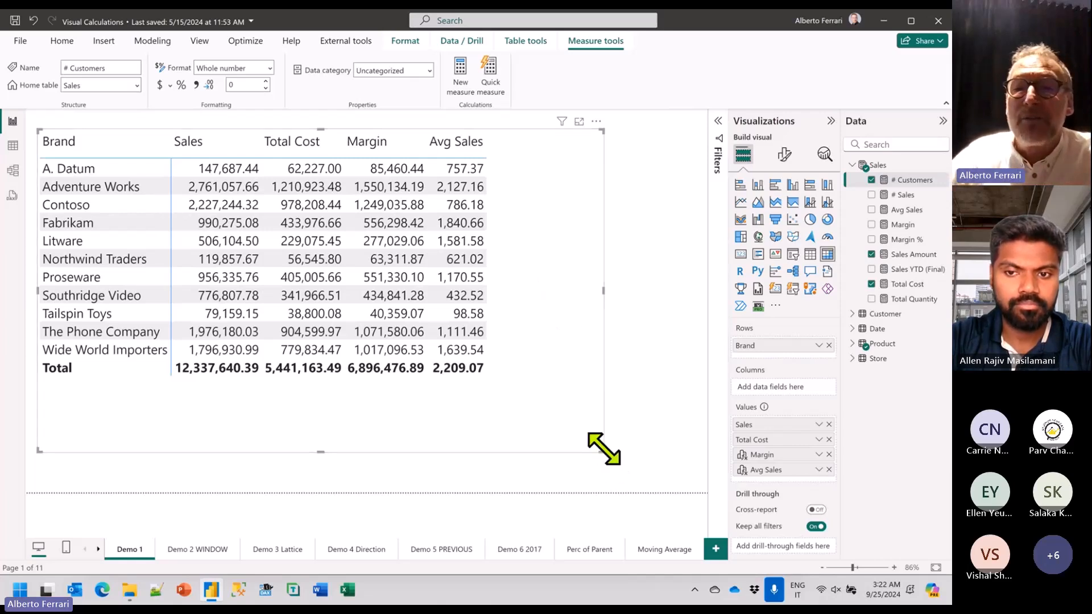
{"action": "left_click_drag", "start_coordinate": [603, 452], "coordinate": [659, 456]}
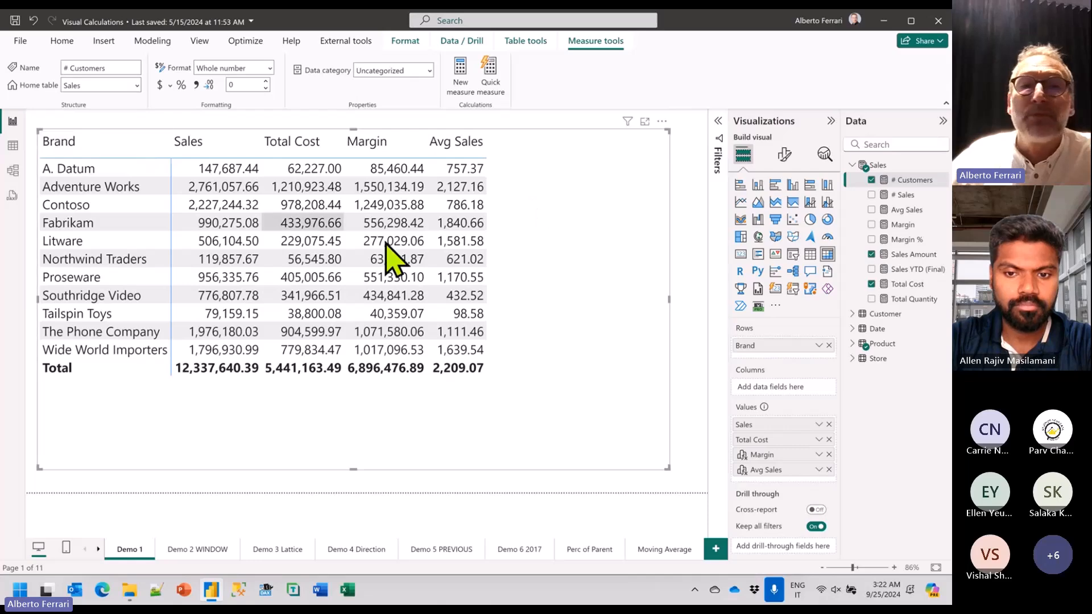
Start another visual calculation on the matrix from the Running sum template.
{"action": "right_click", "coordinate": [561, 194]}
{"action": "left_click", "coordinate": [603, 215]}
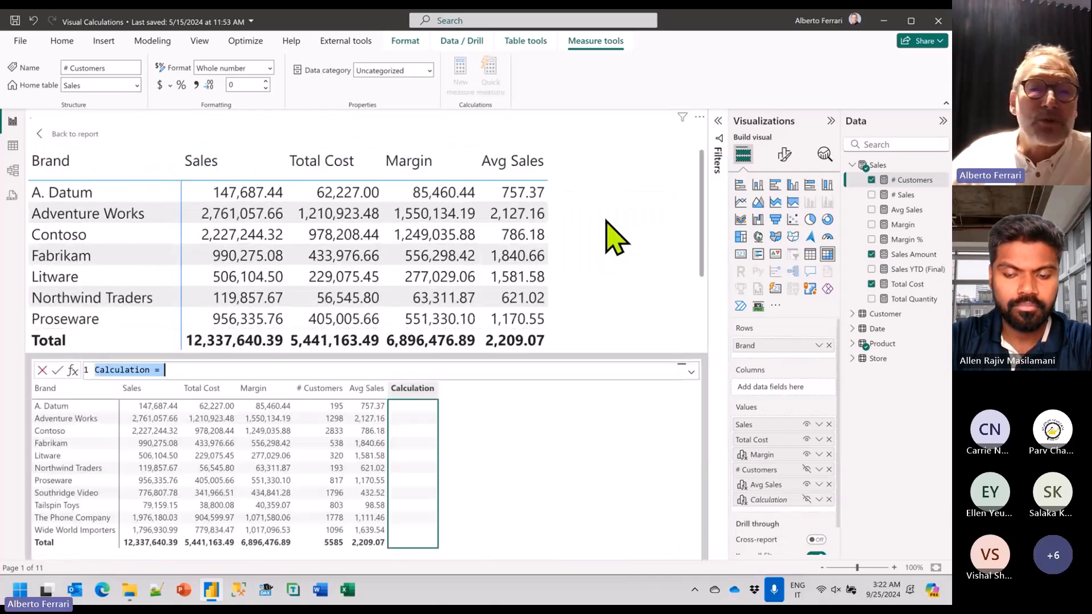
{"action": "left_click", "coordinate": [72, 371]}
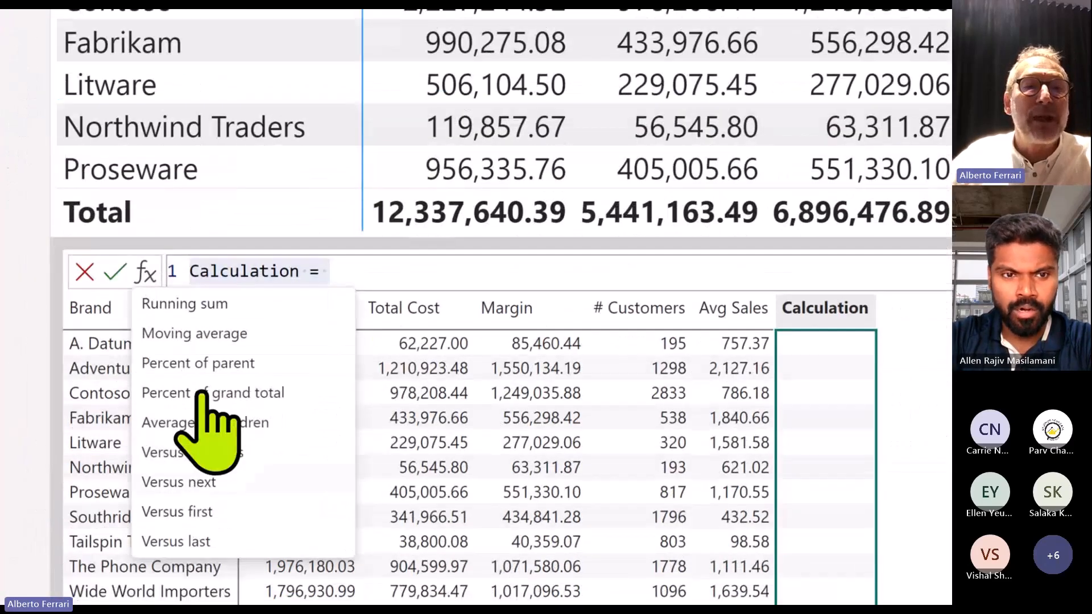
{"action": "left_click", "coordinate": [206, 303]}
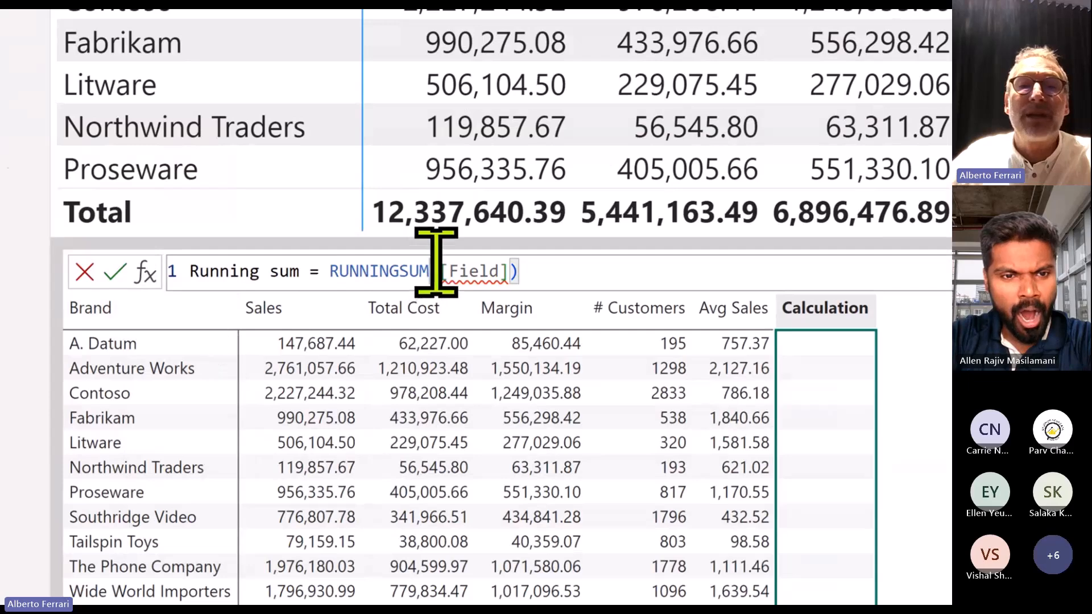
Replace the [Field] placeholder so the formula reads Running sum = RUNNINGSUM([Sales]), commit it, and return to the report.
{"action": "left_click", "coordinate": [478, 271]}
{"action": "key", "text": "Right"}
{"action": "key", "text": "Right"}
{"action": "key", "text": "Right"}
{"action": "key", "text": "ctrl+shift+Left"}
{"action": "key", "text": "shift+Left"}
{"action": "type", "text": "[S"}
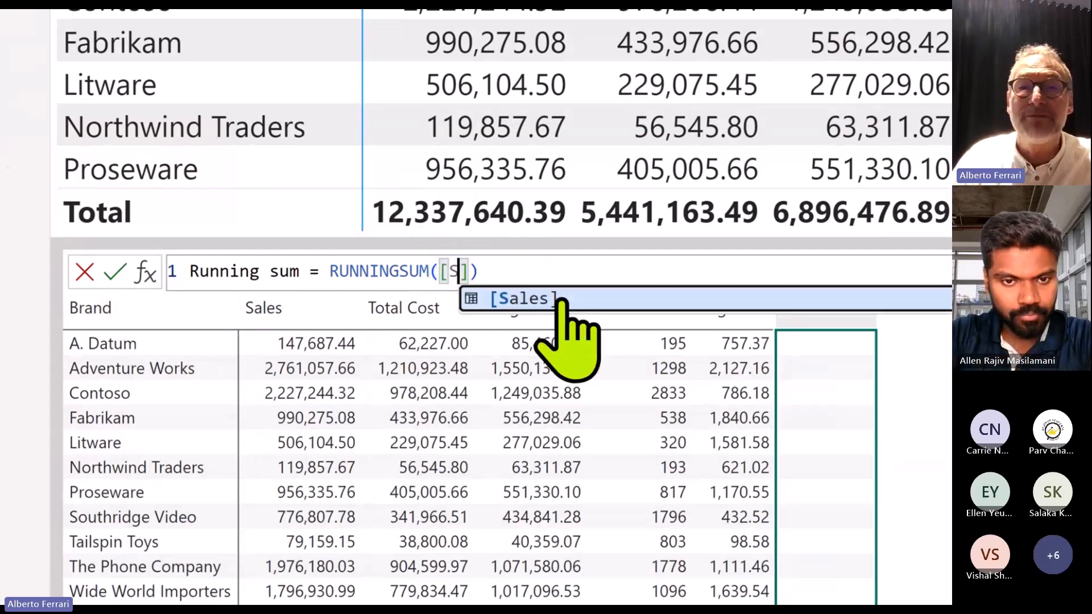
{"action": "left_click", "coordinate": [560, 298]}
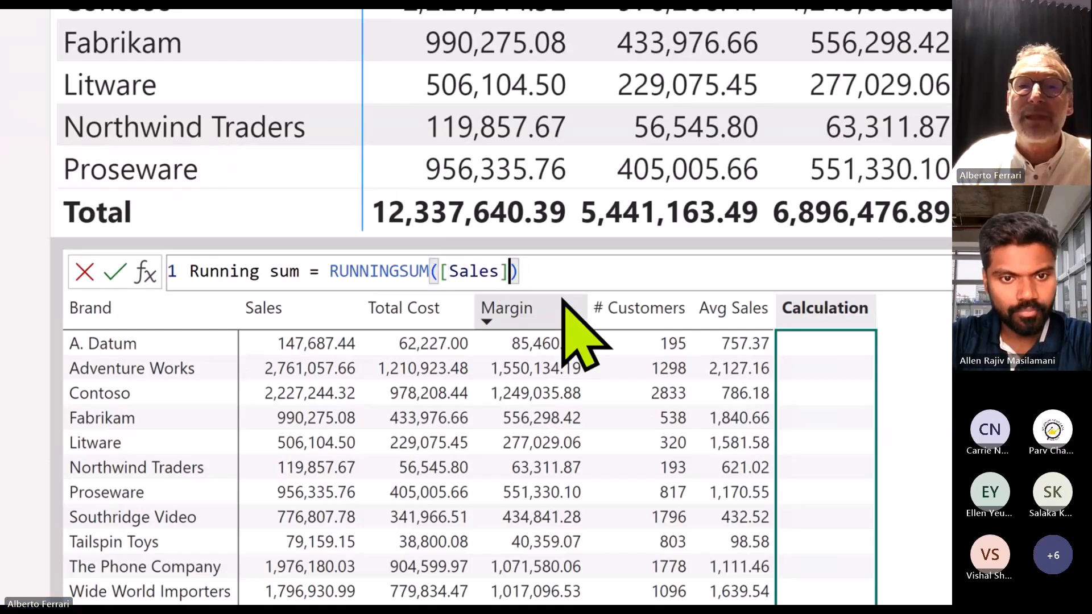
{"action": "key", "text": "Return"}
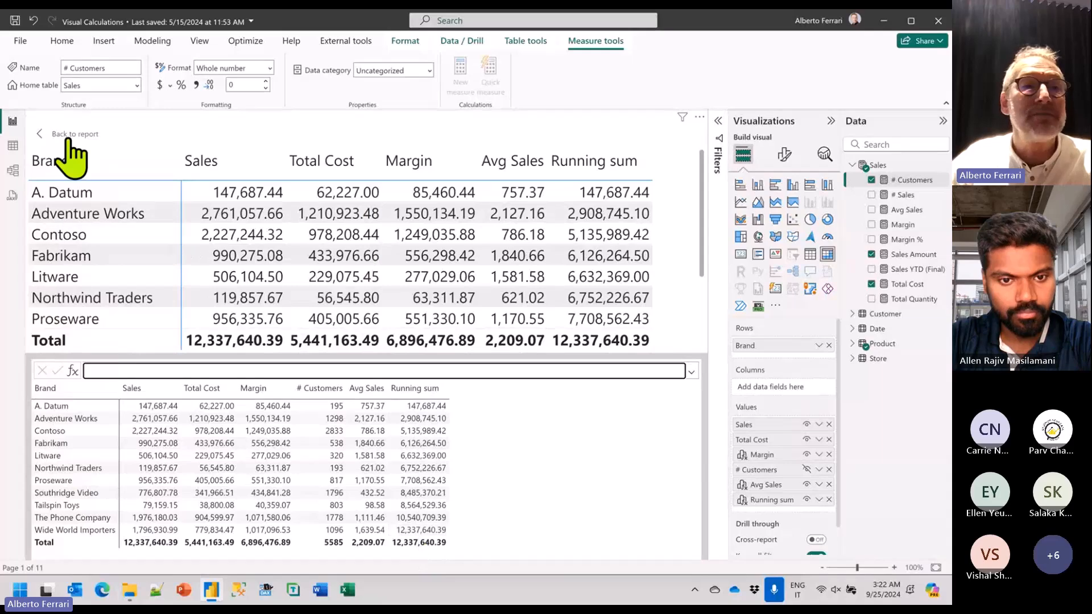
{"action": "left_click", "coordinate": [41, 135]}
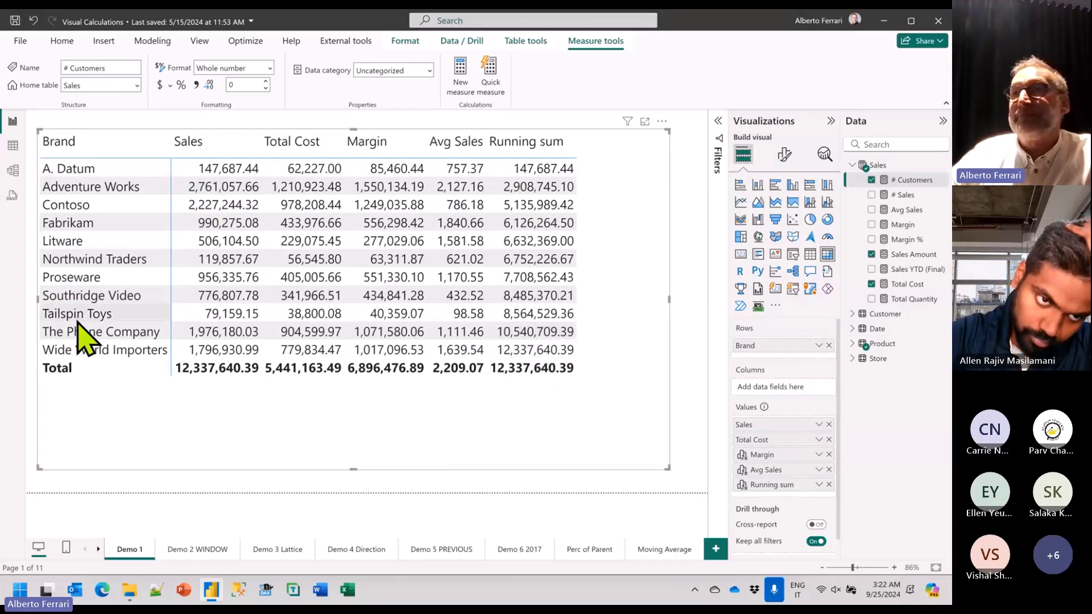
Alternate the matrix sort between Sales descending and Brand ascending to compare the Running sum values, ending on Brand.
{"action": "left_click", "coordinate": [204, 146]}
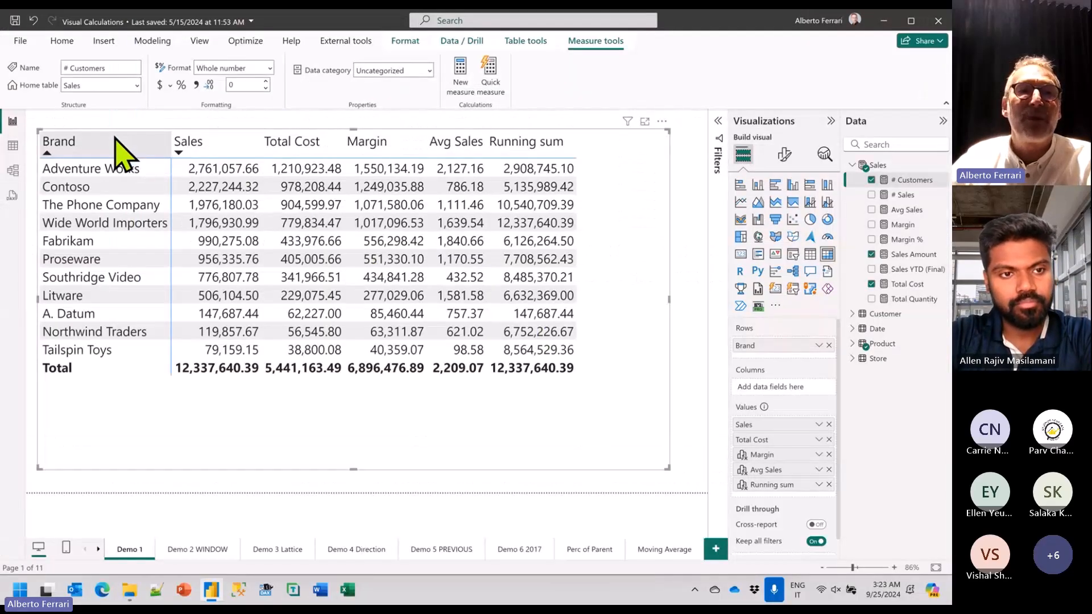
{"action": "left_click", "coordinate": [108, 143]}
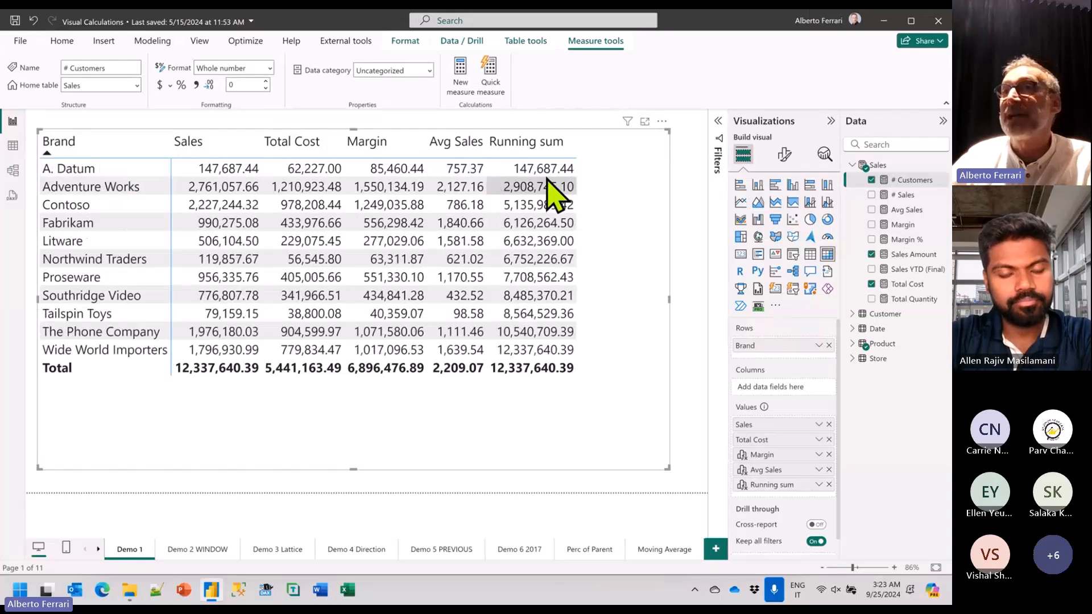
{"action": "left_click", "coordinate": [207, 143]}
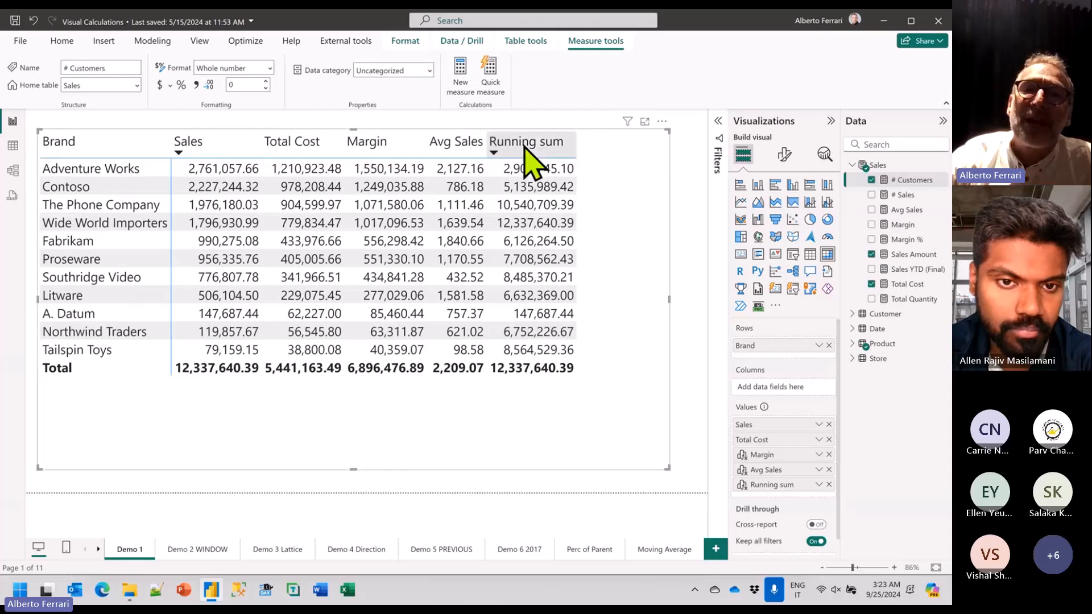
{"action": "left_click", "coordinate": [111, 145]}
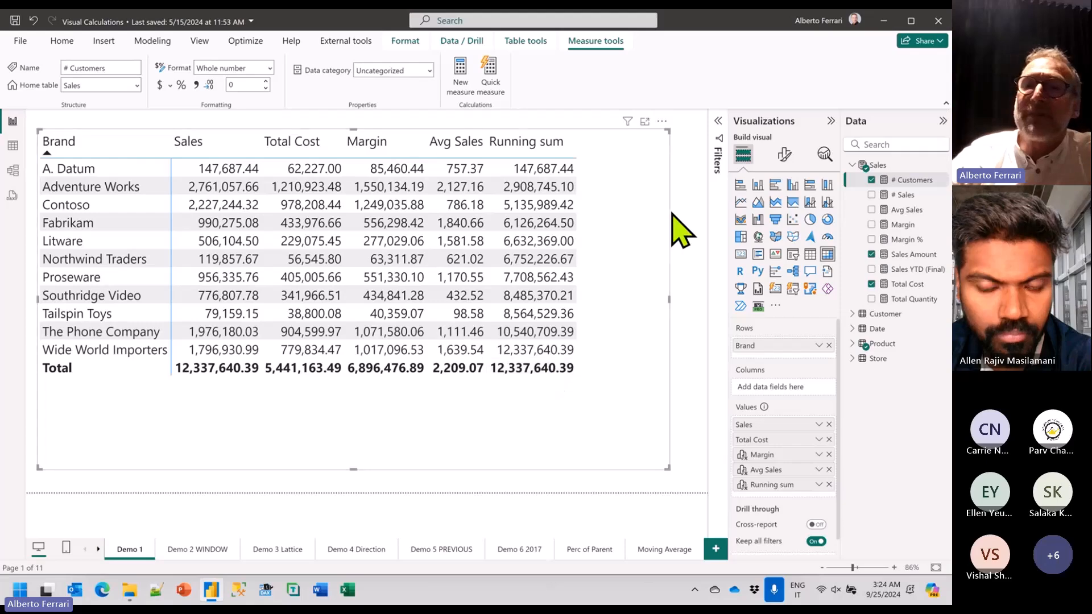
Switch to the PowerPoint deck, start the slide show at the current slide, and advance to the Demo takeaways slide.
{"action": "key", "text": "alt+Tab"}
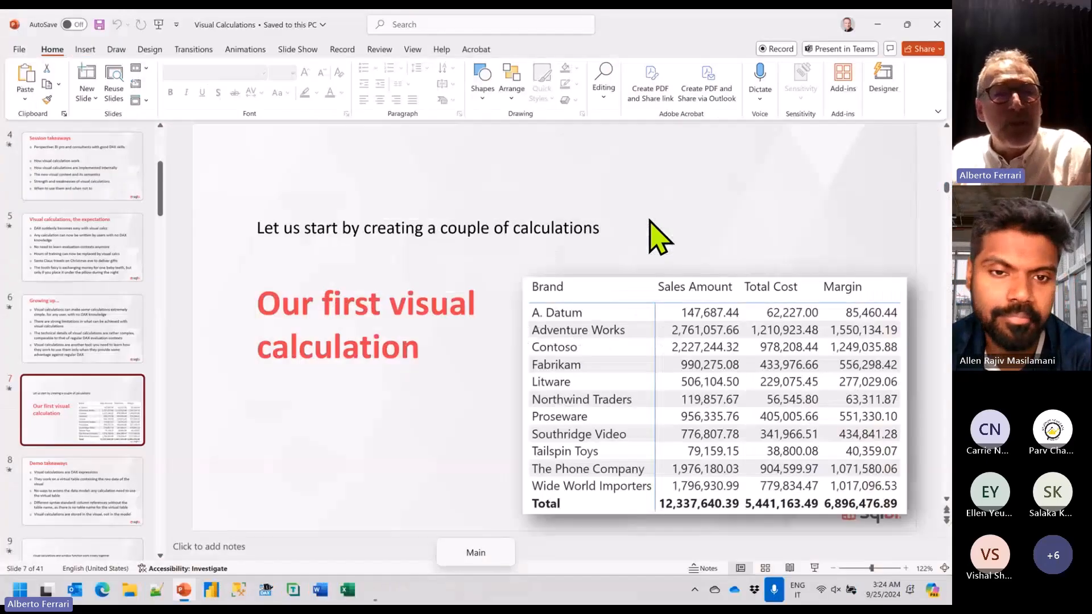
{"action": "left_click", "coordinate": [816, 568]}
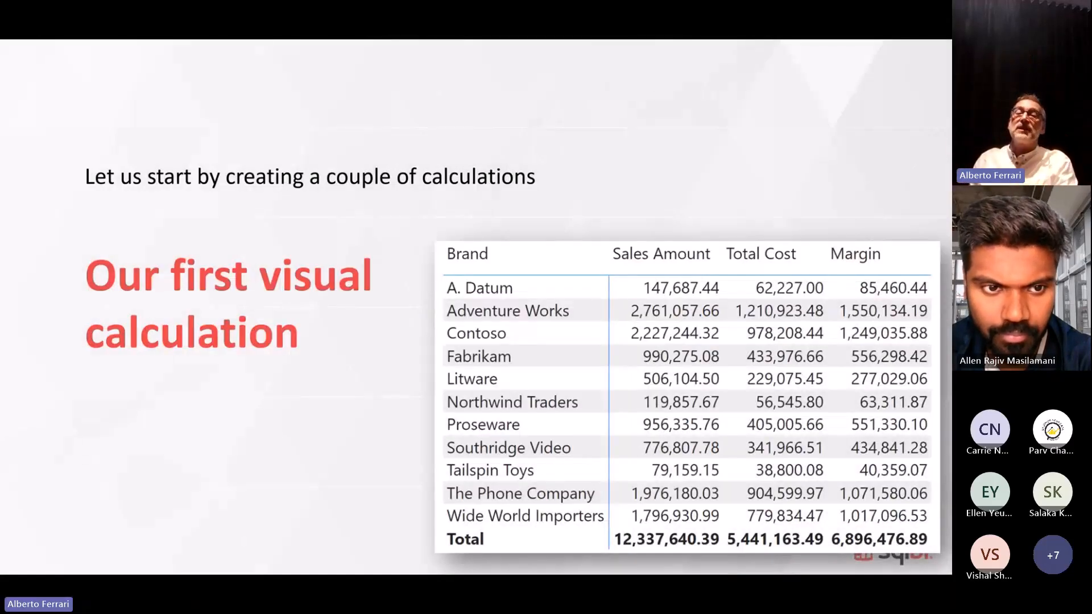
{"action": "key", "text": "Right"}
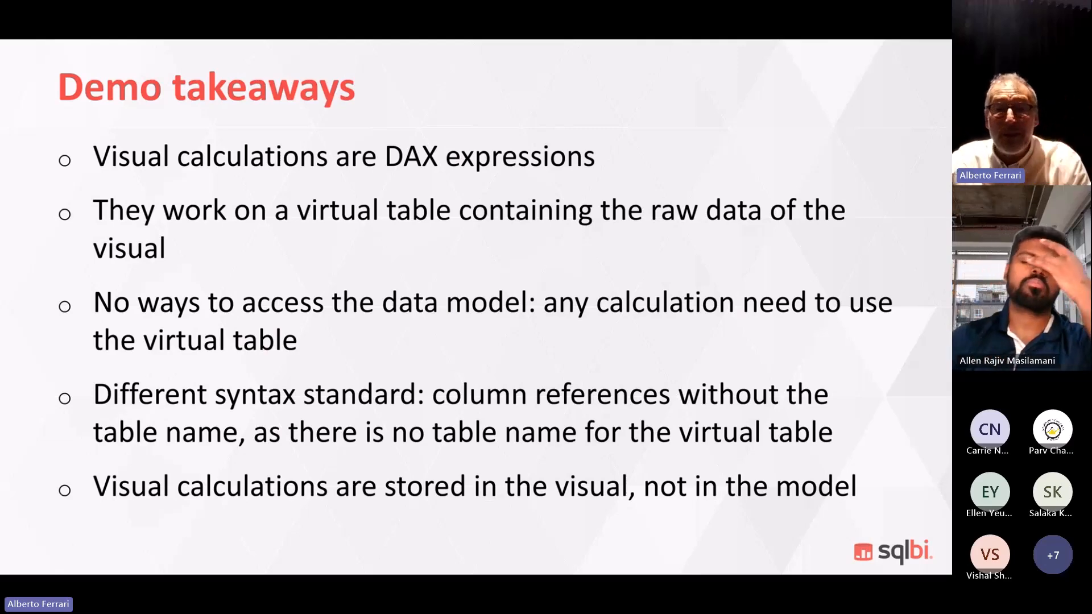
Return to the Power BI report and inspect a magnified view of the Sales table's measures.
{"action": "key", "text": "ctrl+super+Right"}
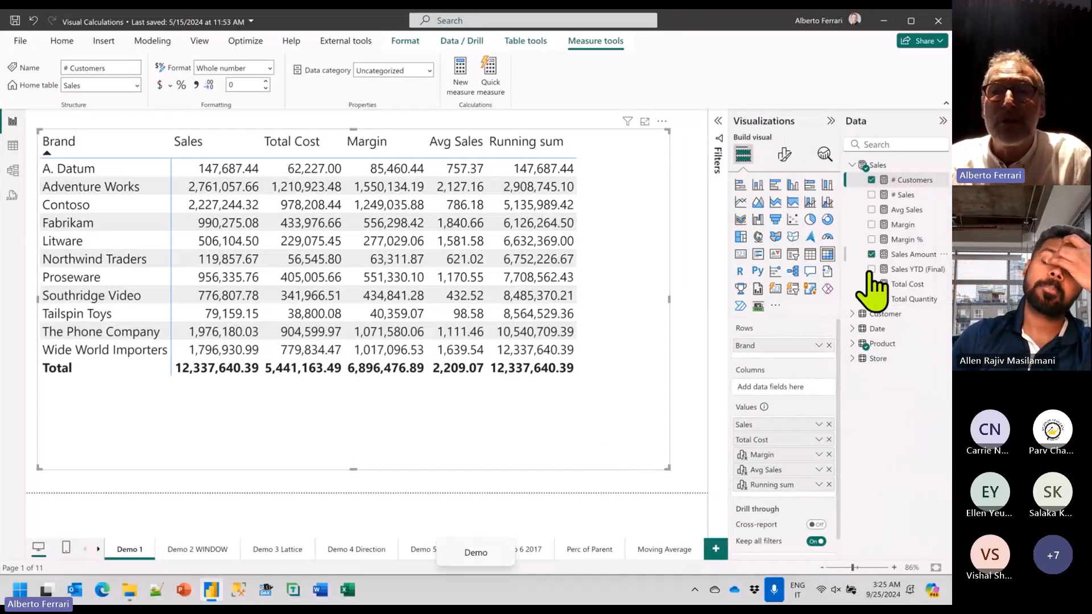
{"action": "key", "text": "ctrl+1"}
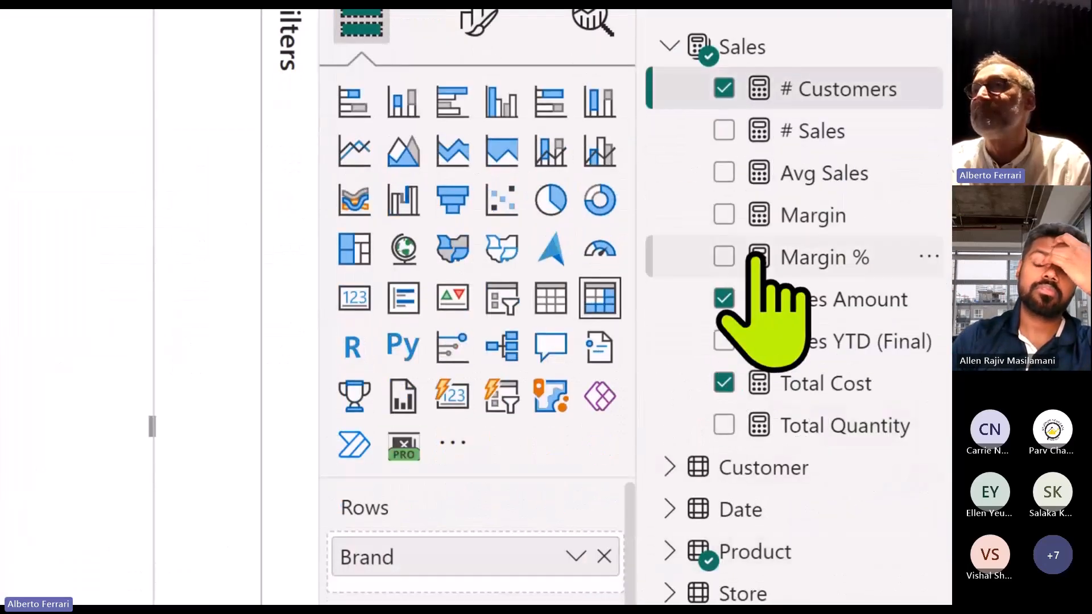
{"action": "key", "text": "ctrl+4"}
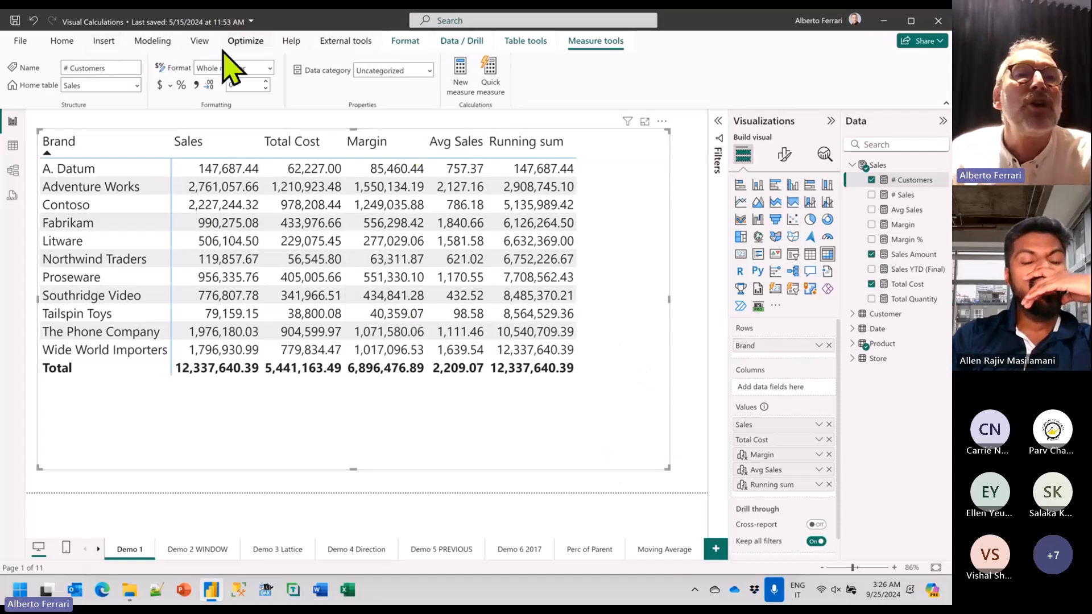
Record the matrix in Performance analyzer, refresh only that visual, and copy its DAX query.
{"action": "left_click", "coordinate": [245, 41]}
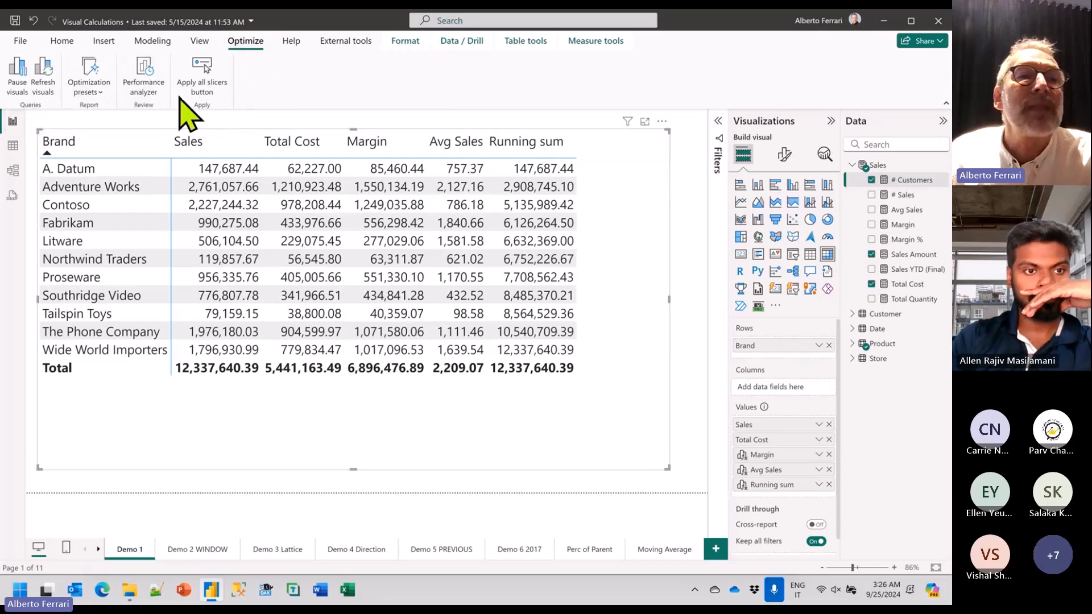
{"action": "left_click", "coordinate": [155, 82]}
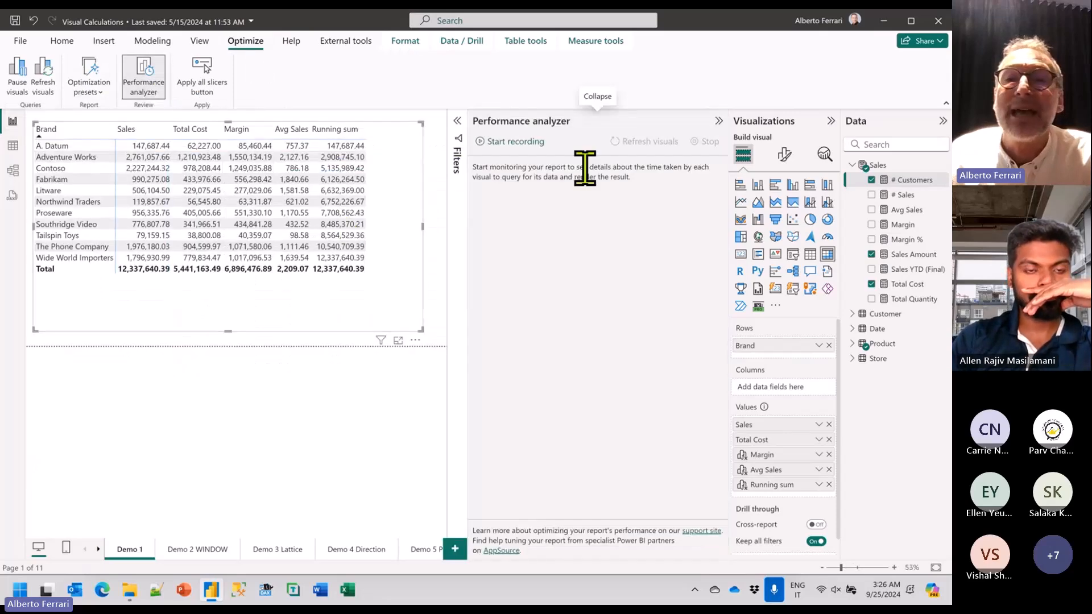
{"action": "left_click", "coordinate": [515, 143]}
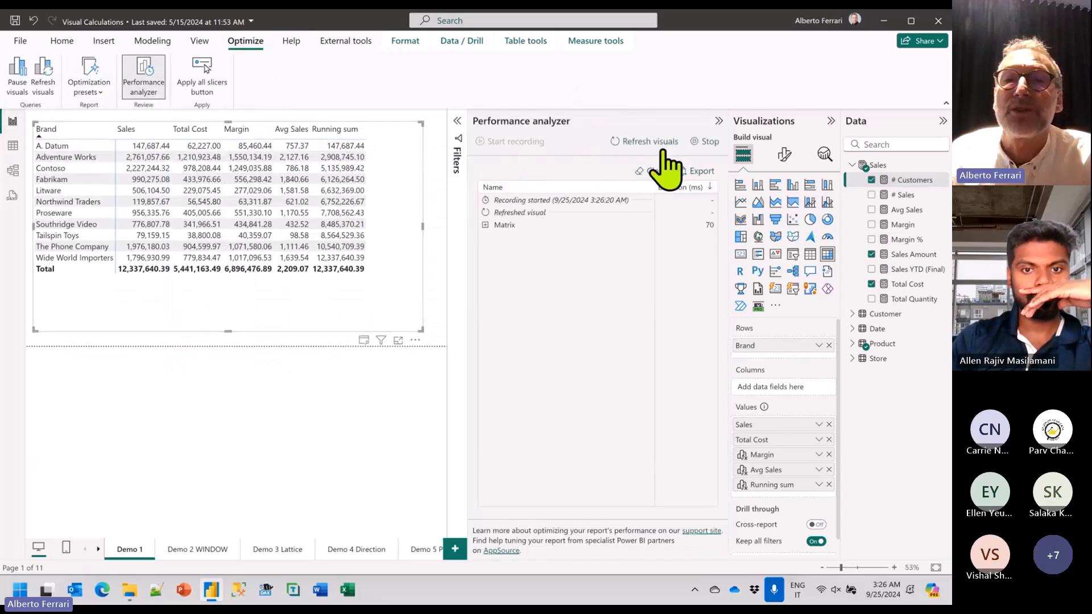
{"action": "left_click", "coordinate": [485, 225]}
{"action": "left_click", "coordinate": [533, 274]}
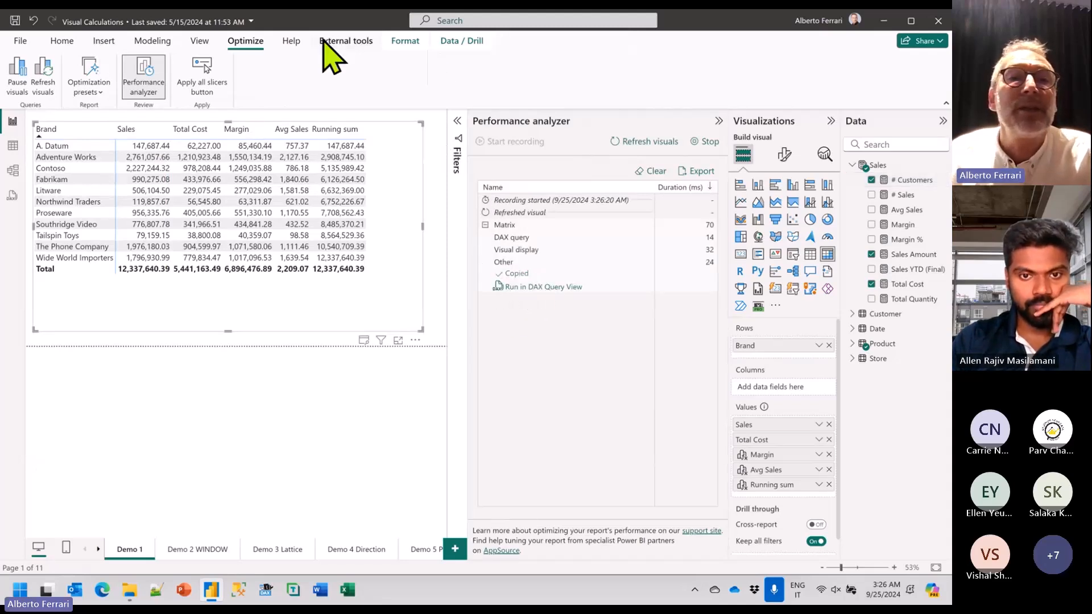
Launch DAX Studio connected to the Visual Calculations model and paste the copied matrix query into a new query.
{"action": "left_click", "coordinate": [345, 41]}
{"action": "left_click", "coordinate": [78, 71]}
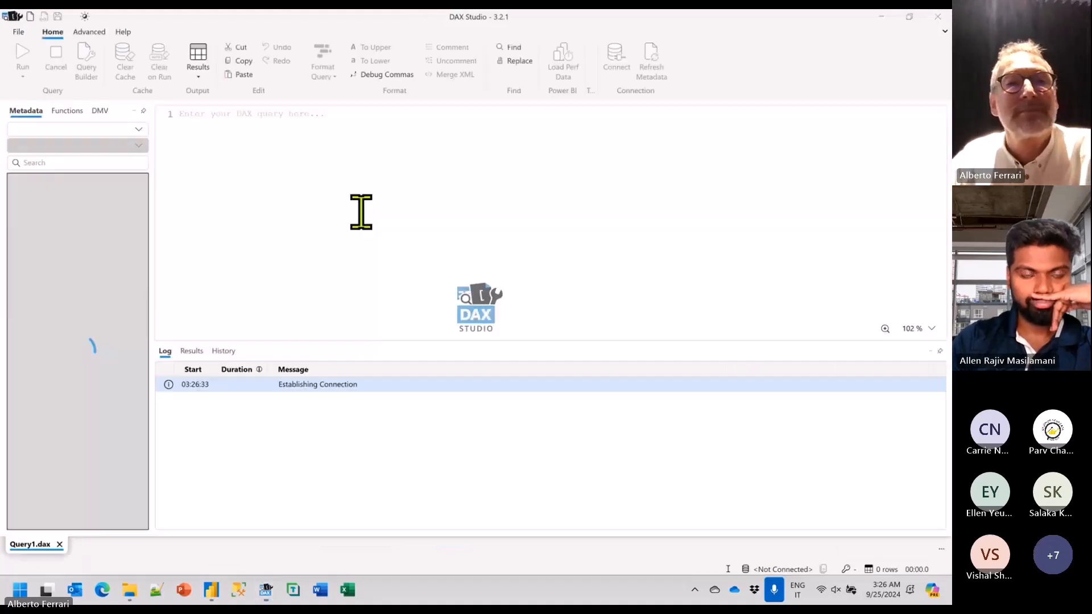
{"action": "key", "text": "ctrl+v"}
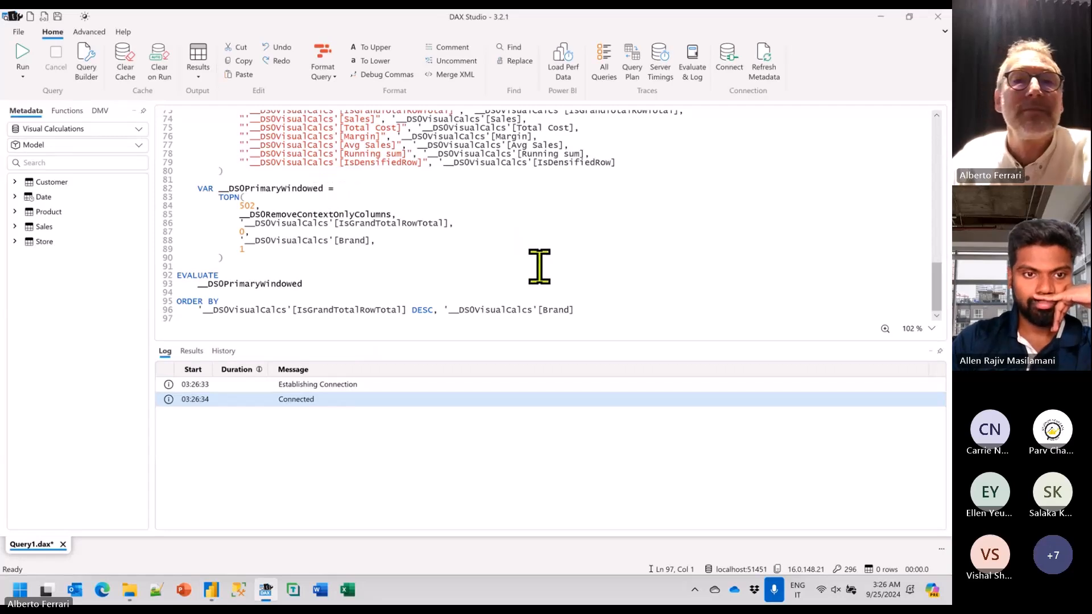
Format the pasted DAX query, enlarge the query editor area, and magnify its text to 156%.
{"action": "key", "text": "F6"}
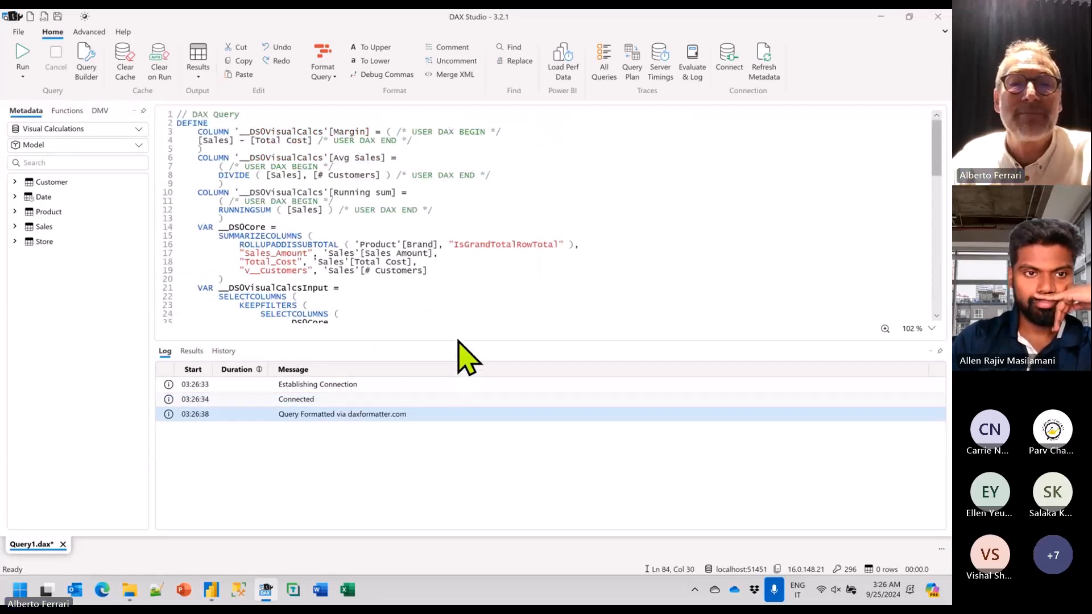
{"action": "left_click_drag", "start_coordinate": [455, 344], "coordinate": [455, 512]}
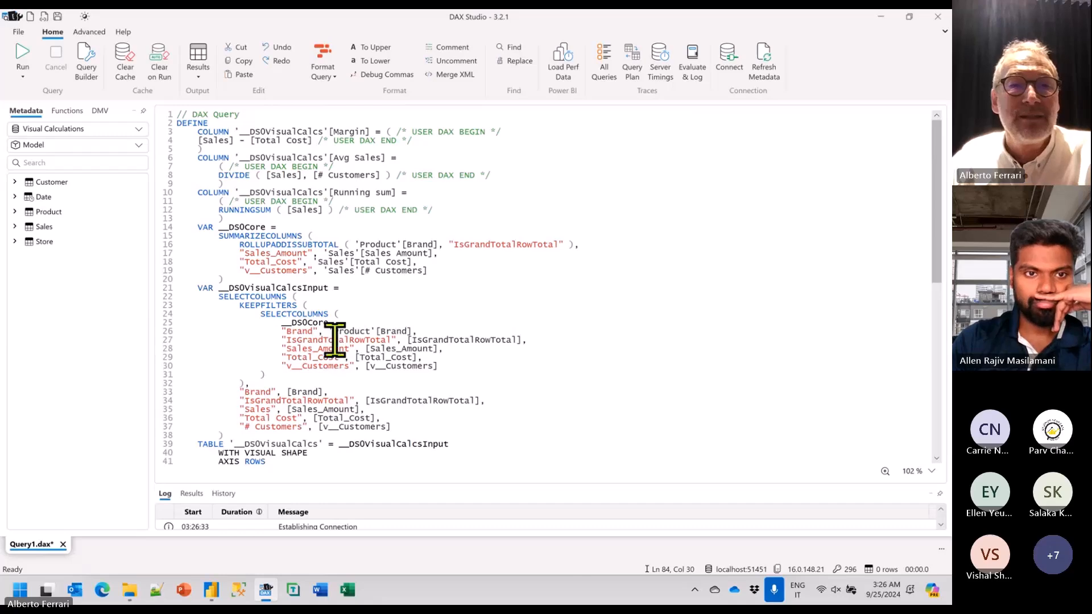
{"action": "scroll", "coordinate": [336, 338], "scroll_direction": "up", "scroll_amount": 5, "text": "ctrl"}
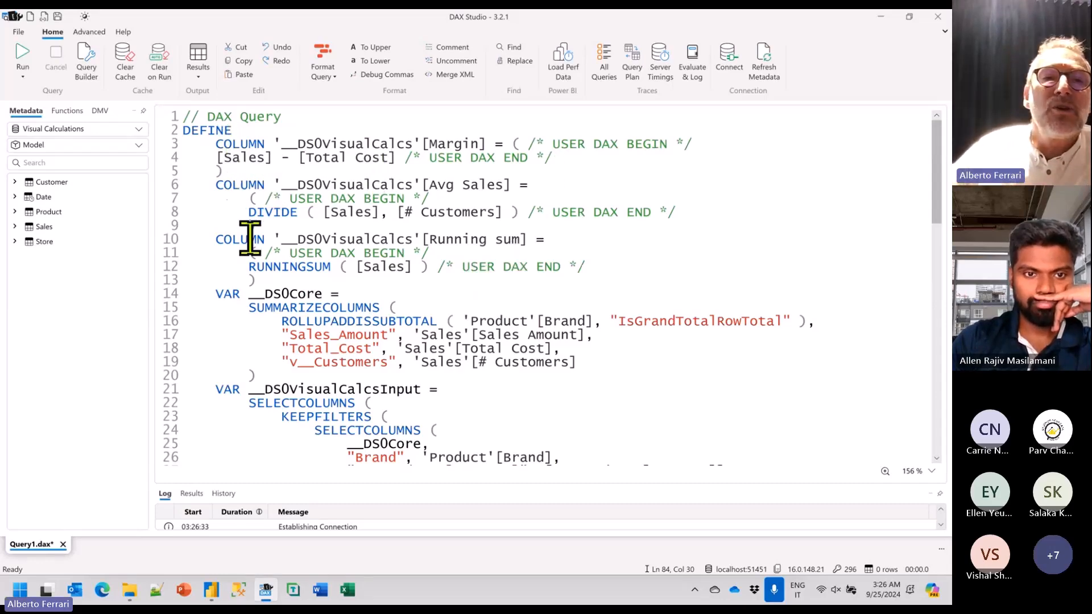
Examine the SUMMARIZECOLUMNS expression of __DS0Core, including the Brand subtotal rollup and the Sales_Amount, Total_Cost and v__Customers columns.
{"action": "scroll", "coordinate": [263, 283], "scroll_direction": "down", "scroll_amount": 3}
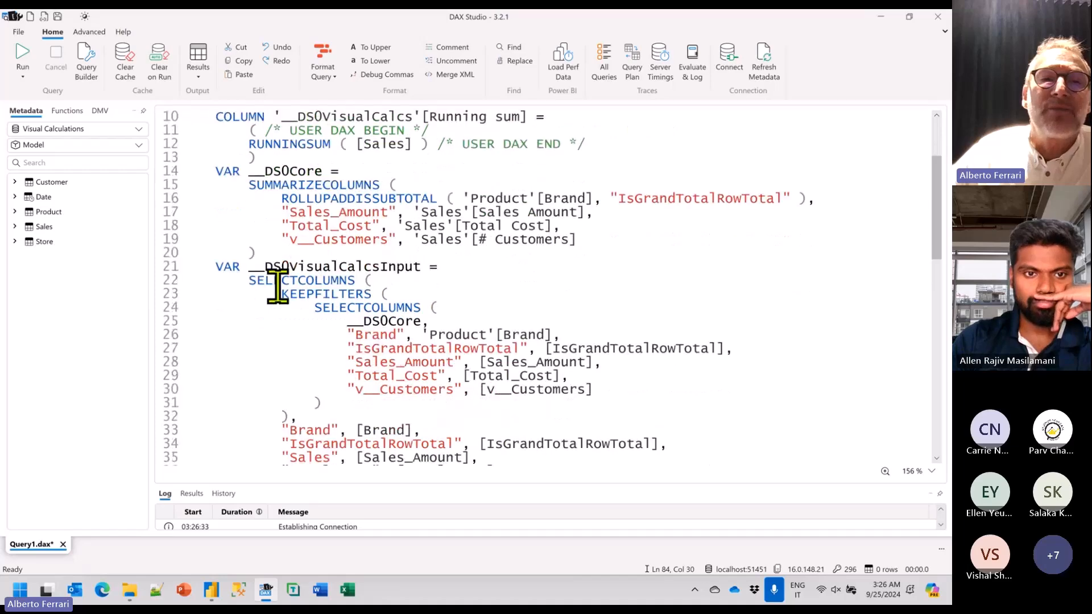
{"action": "left_click_drag", "start_coordinate": [278, 249], "coordinate": [145, 171]}
{"action": "left_click", "coordinate": [388, 212]}
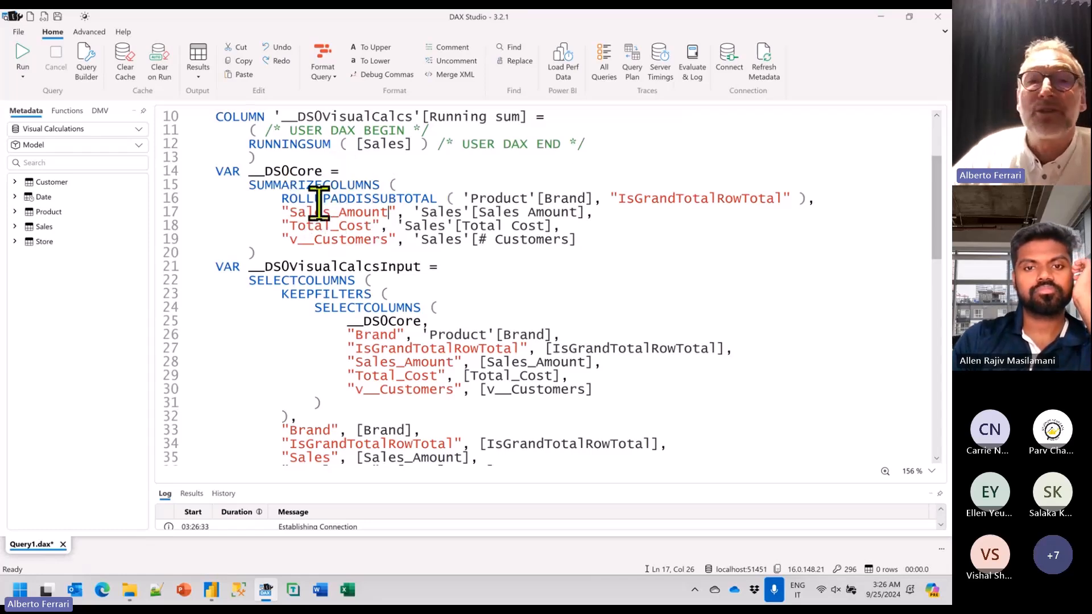
{"action": "left_click_drag", "start_coordinate": [282, 199], "coordinate": [814, 196]}
{"action": "left_click", "coordinate": [401, 238]}
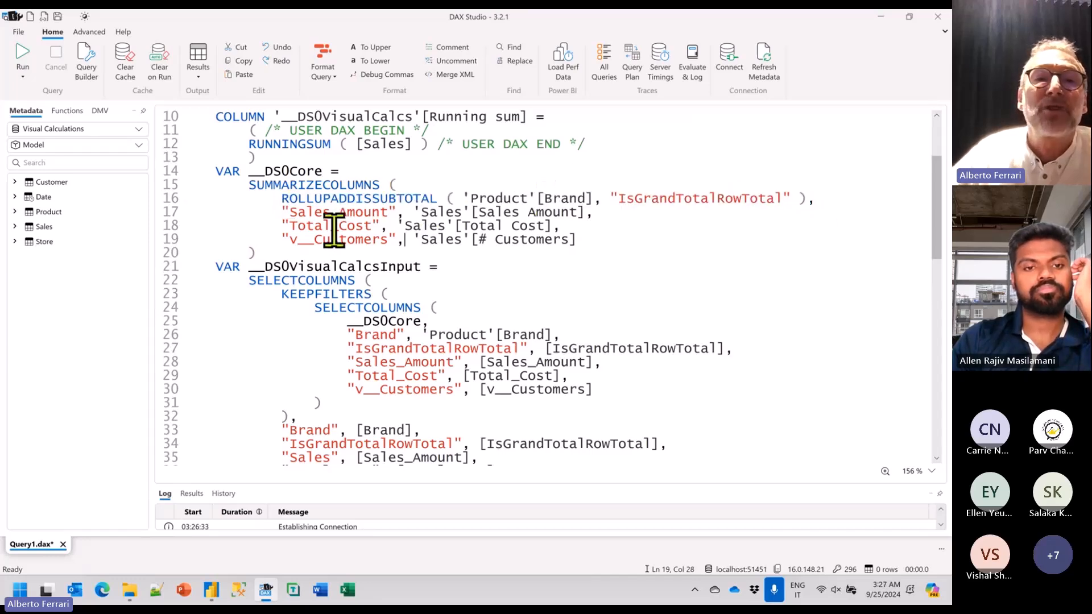
{"action": "double_click", "coordinate": [385, 214]}
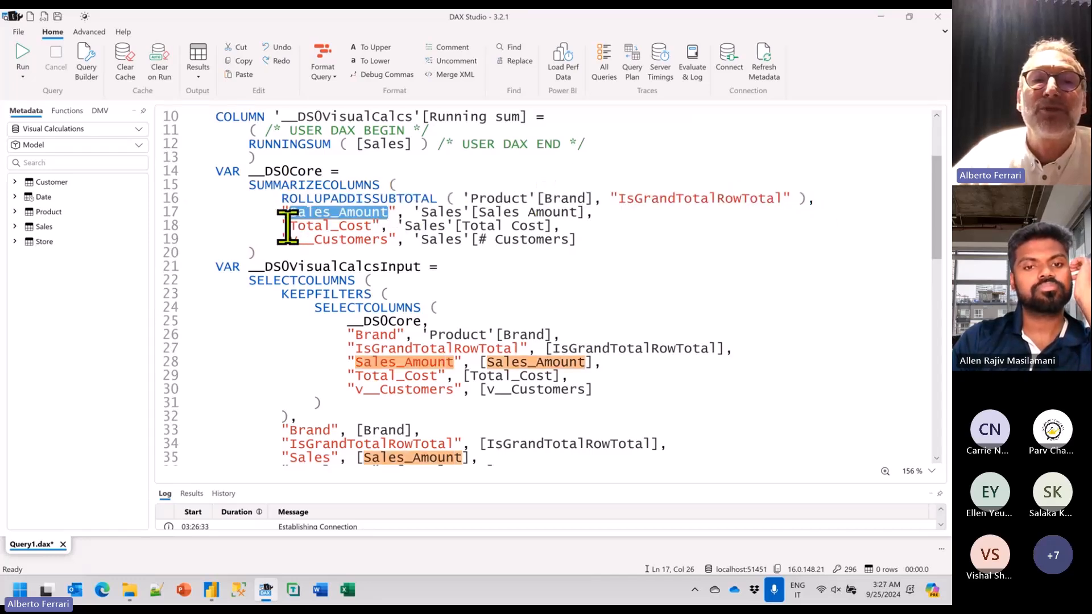
{"action": "left_click_drag", "start_coordinate": [289, 225], "coordinate": [369, 225]}
{"action": "left_click_drag", "start_coordinate": [289, 239], "coordinate": [389, 242]}
{"action": "left_click", "coordinate": [385, 257]}
{"action": "left_click_drag", "start_coordinate": [302, 250], "coordinate": [168, 200]}
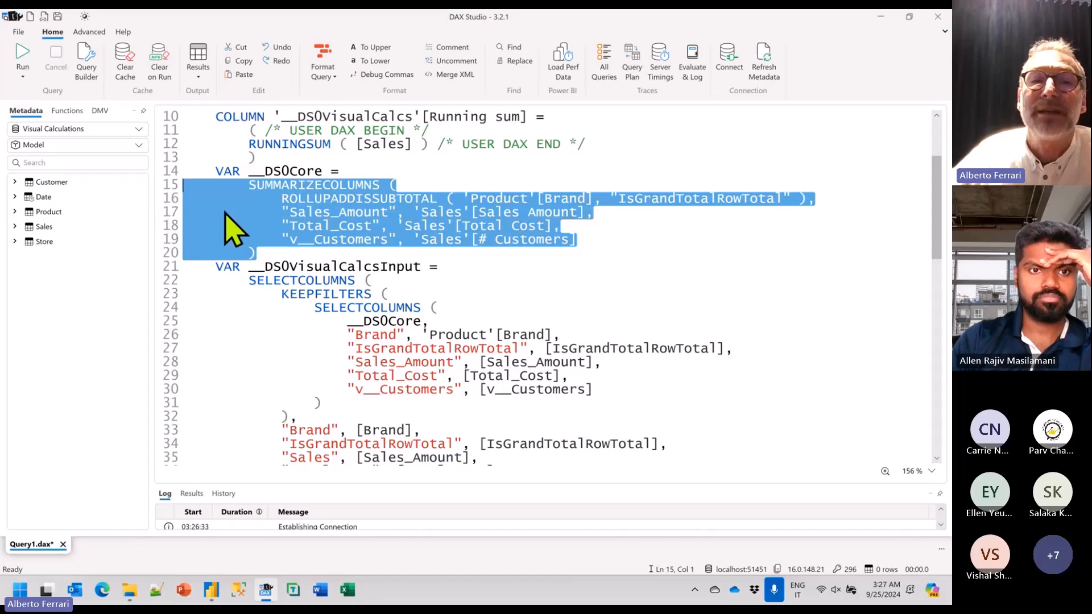
{"action": "left_click", "coordinate": [492, 254]}
{"action": "scroll", "coordinate": [494, 256], "scroll_direction": "down", "scroll_amount": 1}
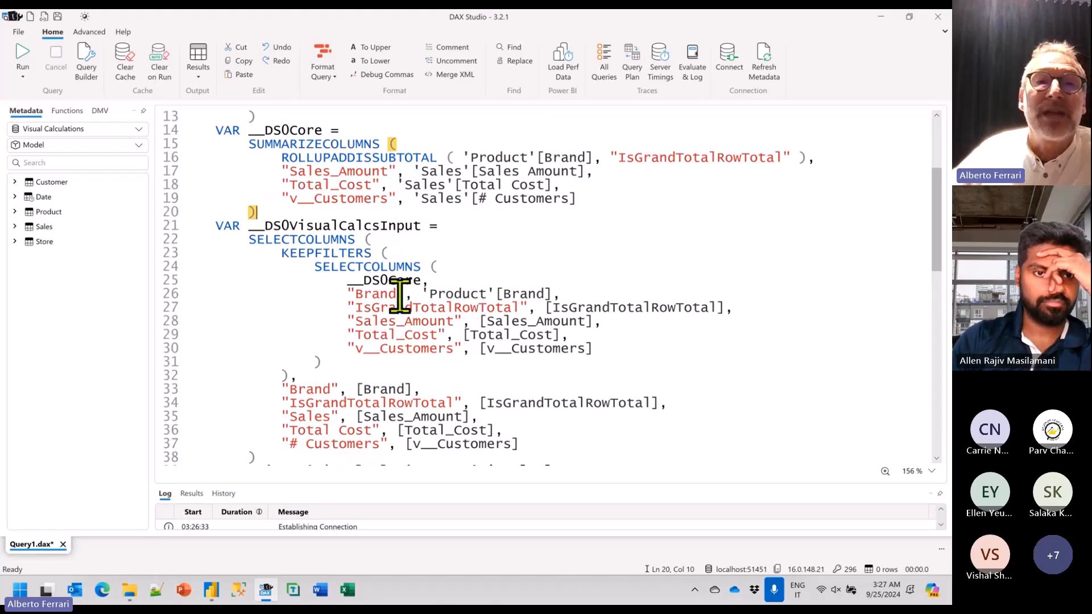
Trace how __DS0VisualCalcsInput takes __DS0Core through nested SELECTCOLUMNS and renames Sales_Amount to Sales.
{"action": "left_click_drag", "start_coordinate": [289, 177], "coordinate": [580, 171]}
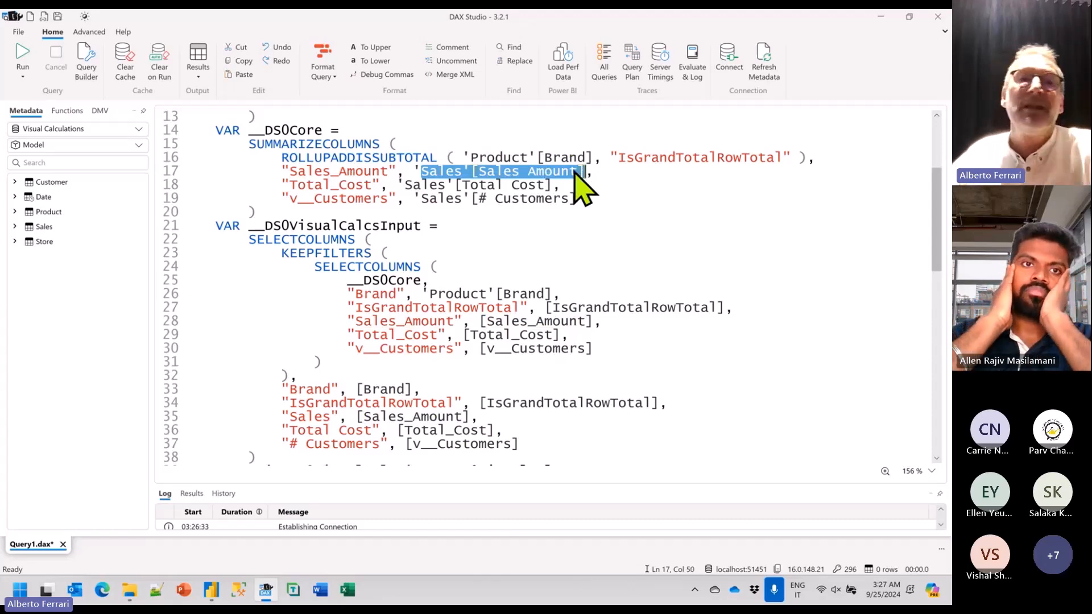
{"action": "left_click_drag", "start_coordinate": [240, 239], "coordinate": [376, 237]}
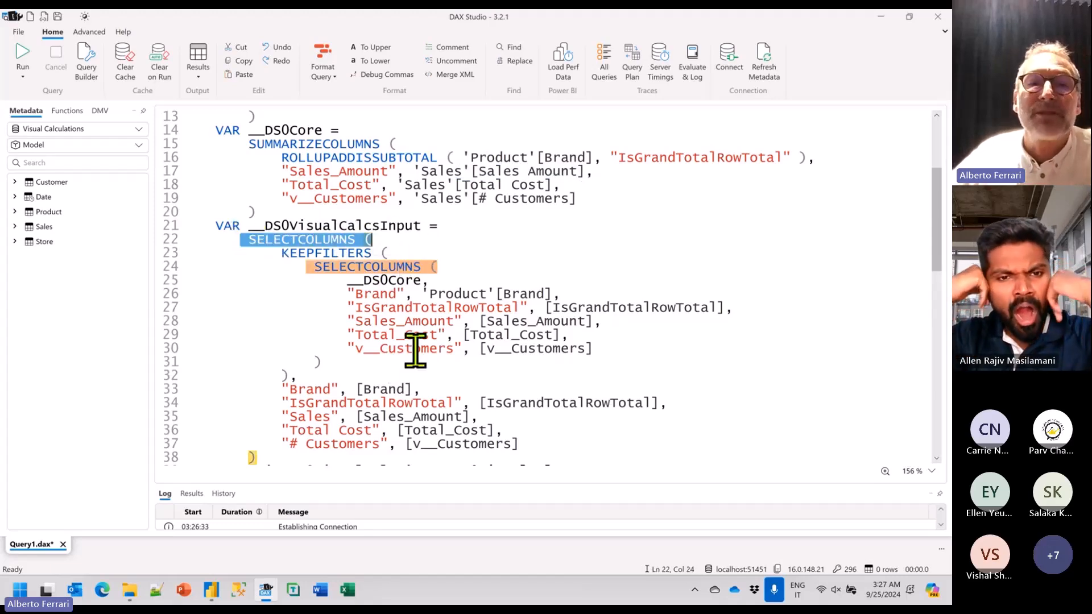
{"action": "left_click_drag", "start_coordinate": [366, 375], "coordinate": [113, 252]}
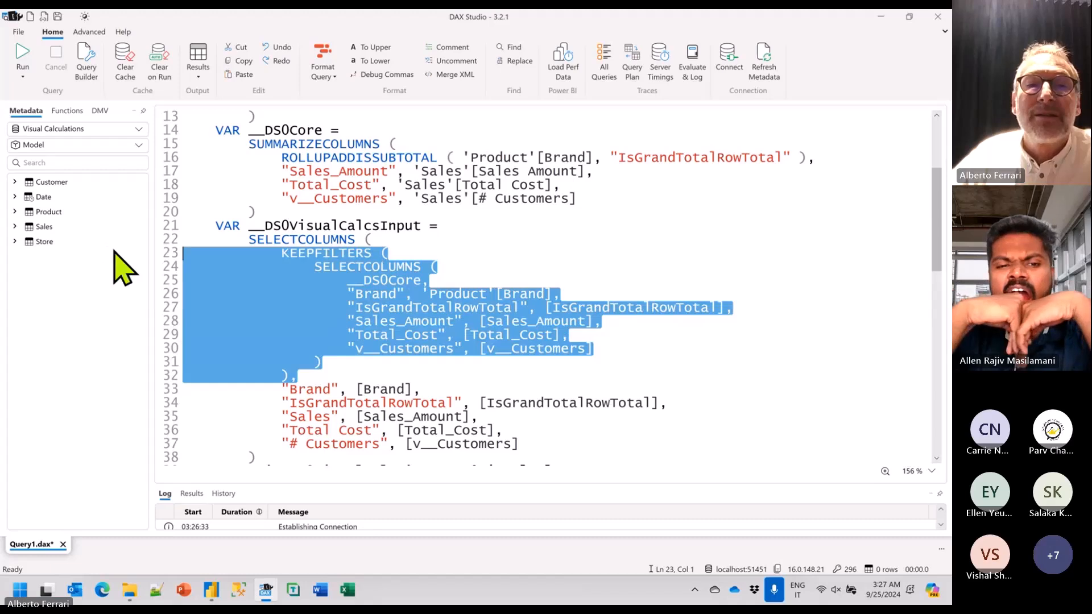
{"action": "left_click", "coordinate": [375, 278]}
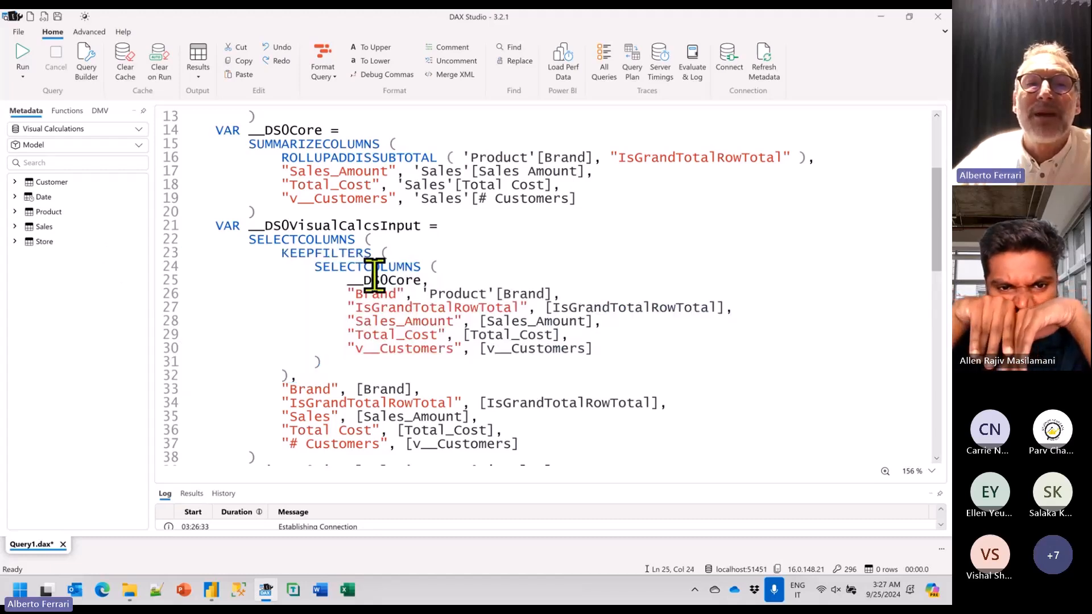
{"action": "left_click_drag", "start_coordinate": [341, 280], "coordinate": [422, 278]}
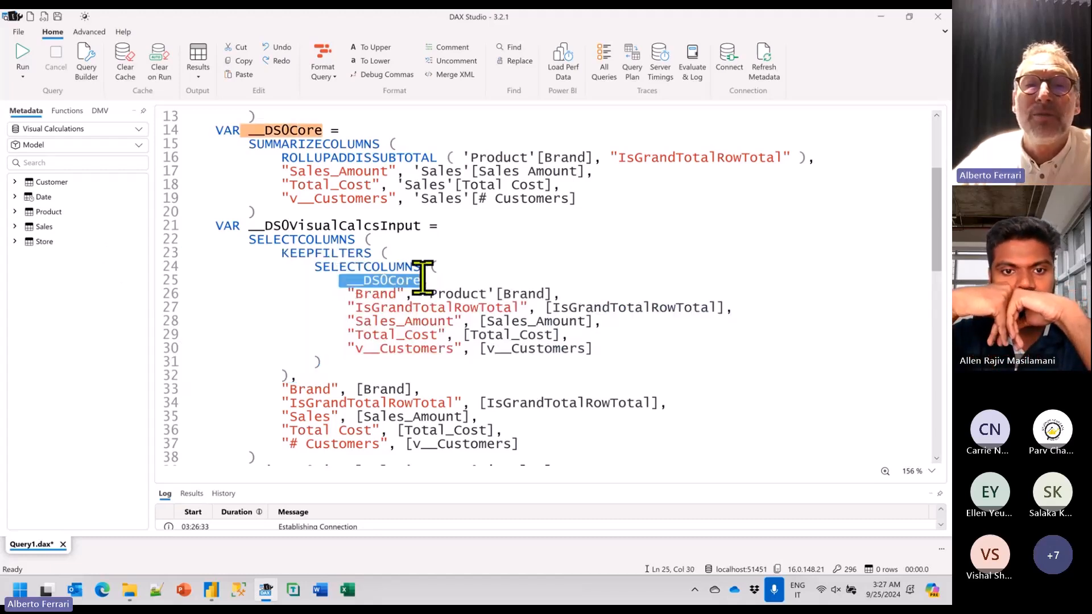
{"action": "left_click_drag", "start_coordinate": [348, 321], "coordinate": [453, 322]}
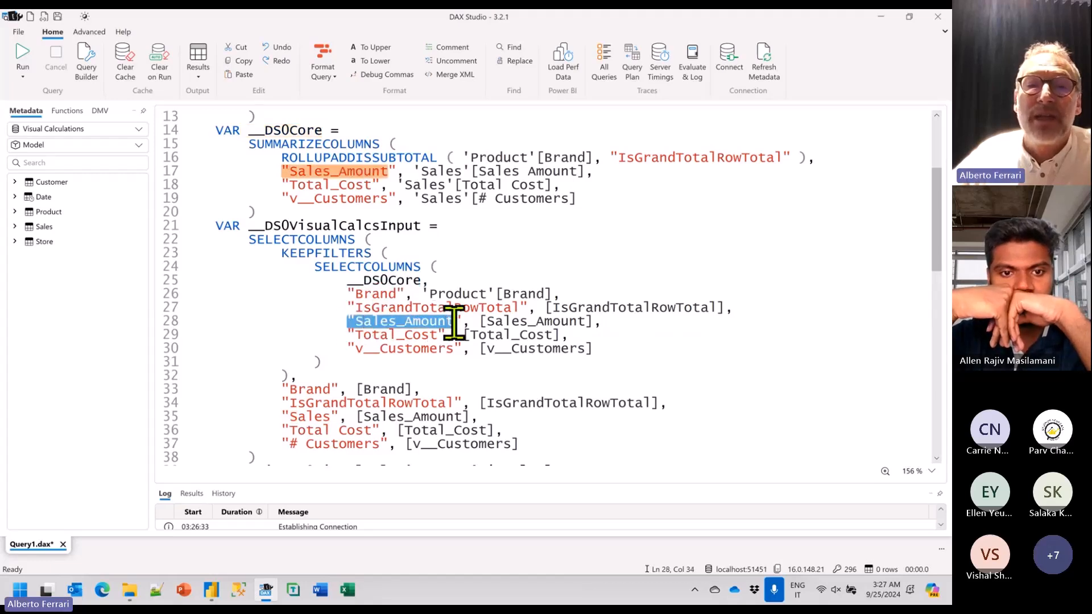
{"action": "left_click_drag", "start_coordinate": [289, 417], "coordinate": [482, 410]}
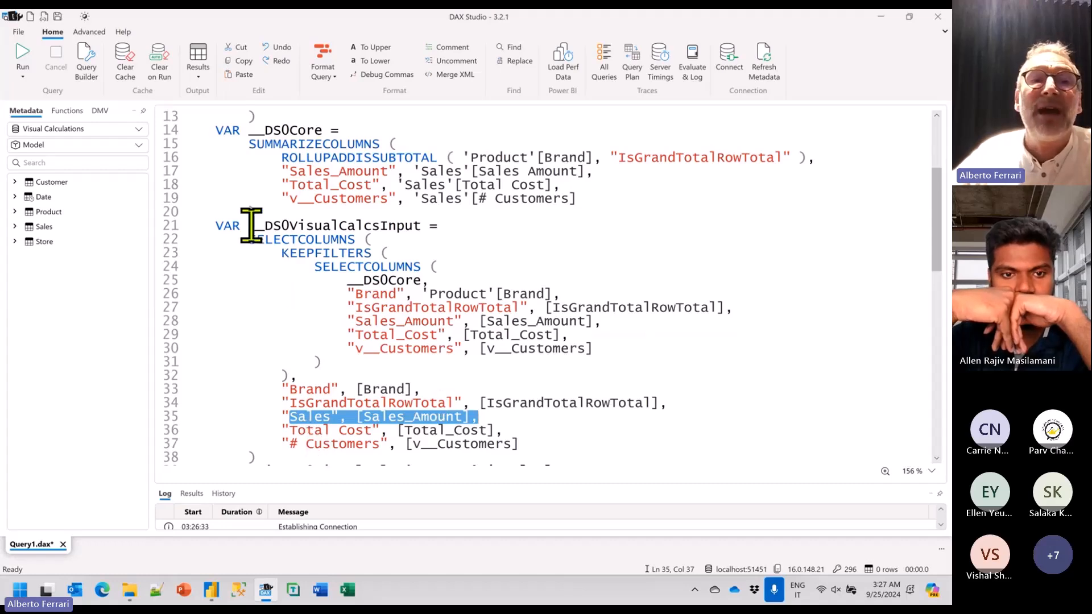
{"action": "left_click_drag", "start_coordinate": [250, 227], "coordinate": [419, 226]}
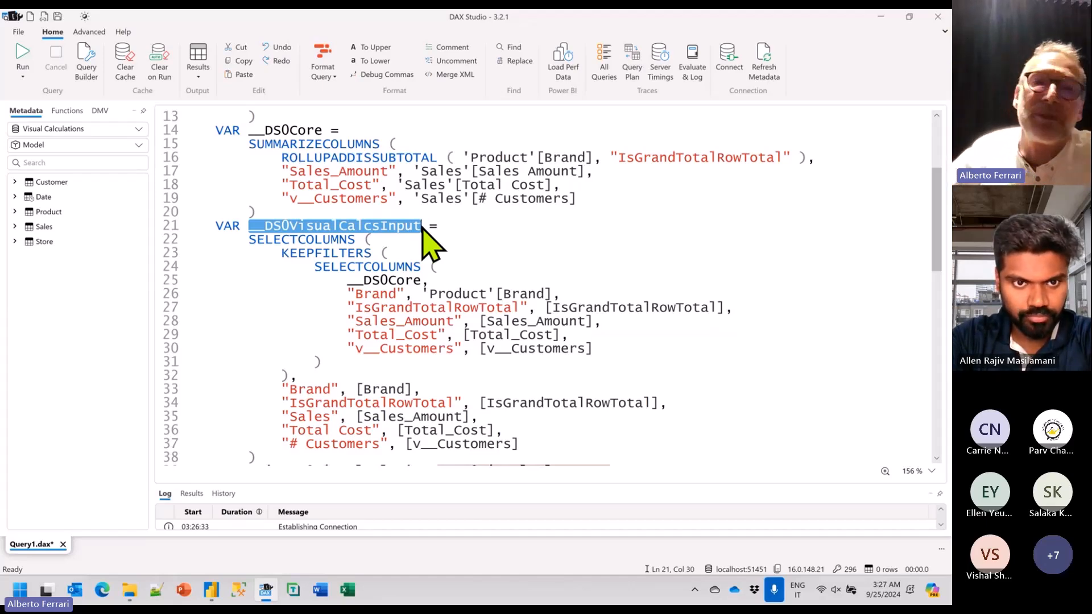
Examine the TABLE '__DS0VisualCalcs' definition, from WITH VISUAL SHAPE through the DENSIFY clause, with the text magnified to 184%.
{"action": "scroll", "coordinate": [463, 275], "scroll_direction": "down", "scroll_amount": 5}
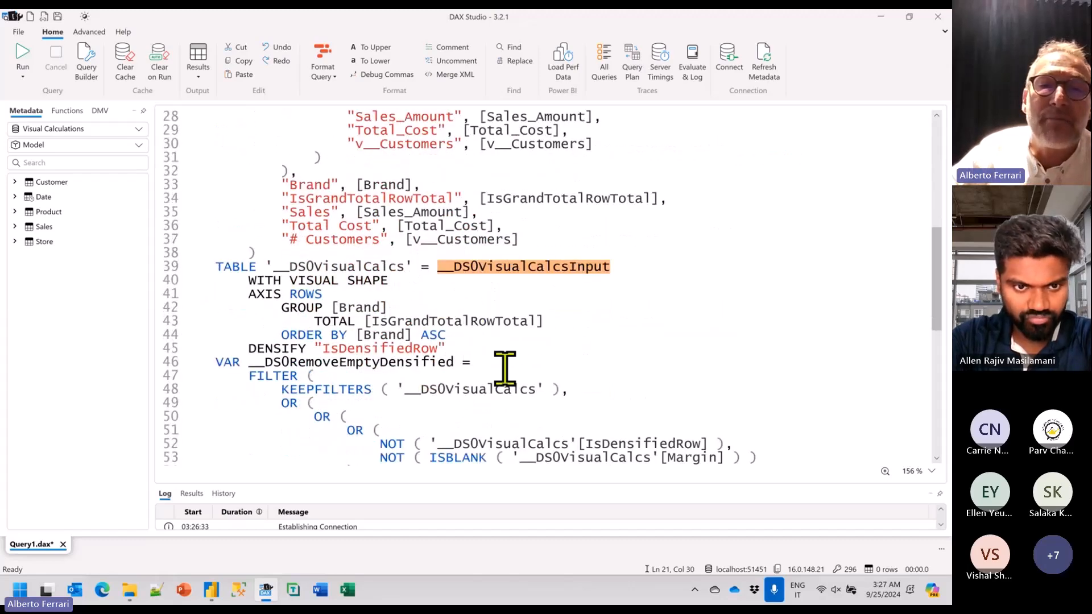
{"action": "left_click", "coordinate": [508, 351]}
{"action": "key", "text": "shift+Left"}
{"action": "key", "text": "shift+Left"}
{"action": "left_click_drag", "start_coordinate": [376, 337], "coordinate": [108, 268]}
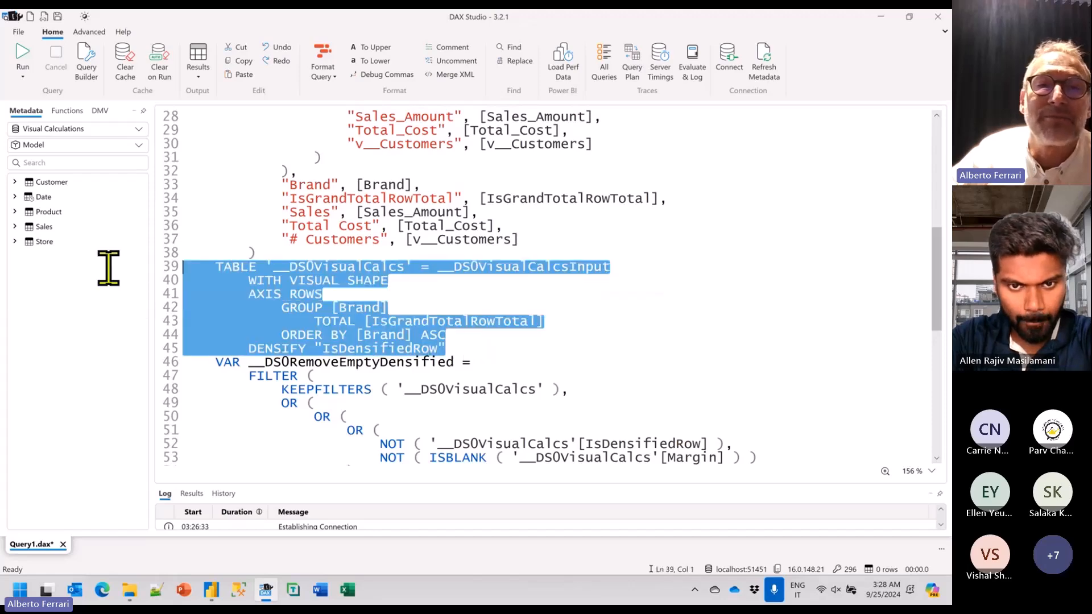
{"action": "left_click", "coordinate": [452, 325]}
{"action": "scroll", "coordinate": [439, 321], "scroll_direction": "up", "scroll_amount": 2, "text": "ctrl"}
{"action": "scroll", "coordinate": [439, 322], "scroll_direction": "down", "scroll_amount": 4}
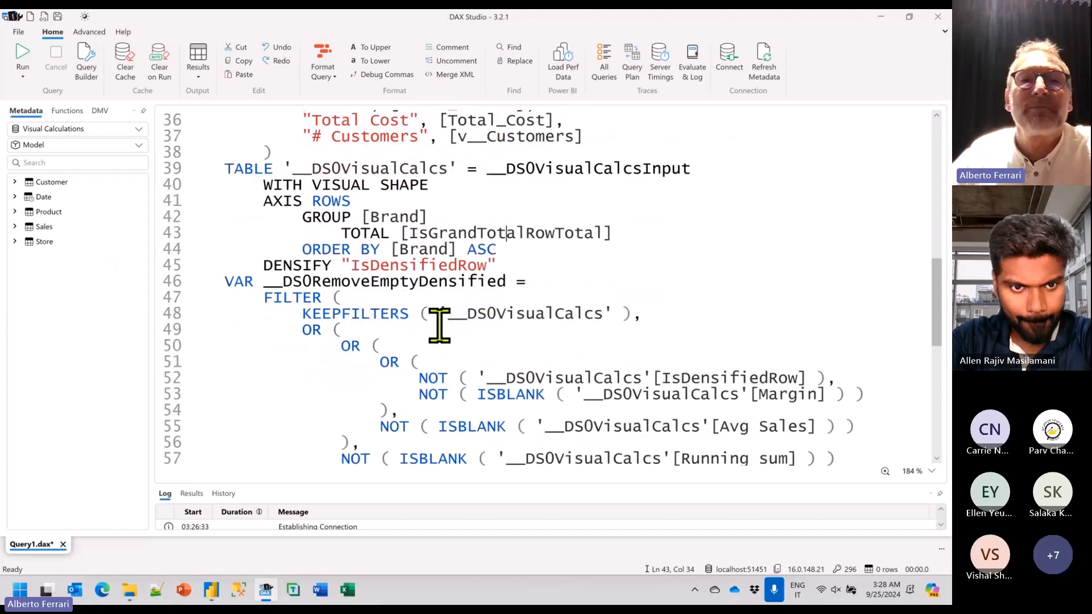
Trace the source of TABLE '__DS0VisualCalcs' back to the __DS0VisualCalcsInput variable and its SELECTCOLUMNS expression.
{"action": "left_click", "coordinate": [290, 171]}
{"action": "left_click_drag", "start_coordinate": [290, 170], "coordinate": [455, 171]}
{"action": "left_click_drag", "start_coordinate": [225, 168], "coordinate": [275, 168]}
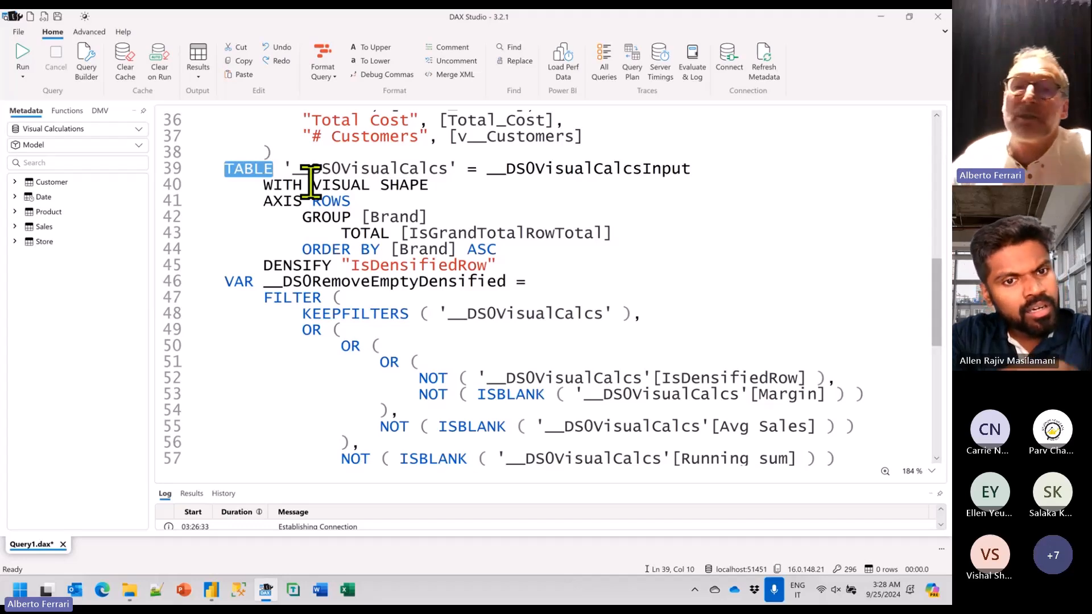
{"action": "left_click_drag", "start_coordinate": [486, 167], "coordinate": [694, 166]}
{"action": "scroll", "coordinate": [665, 182], "scroll_direction": "up", "scroll_amount": 6}
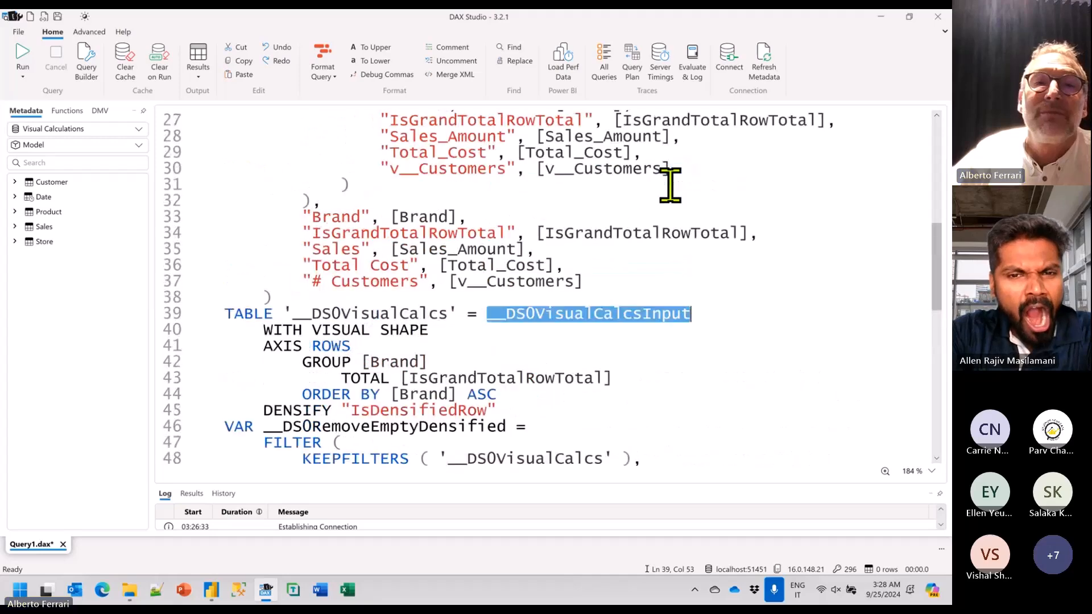
{"action": "scroll", "coordinate": [438, 183], "scroll_direction": "down", "scroll_amount": 5}
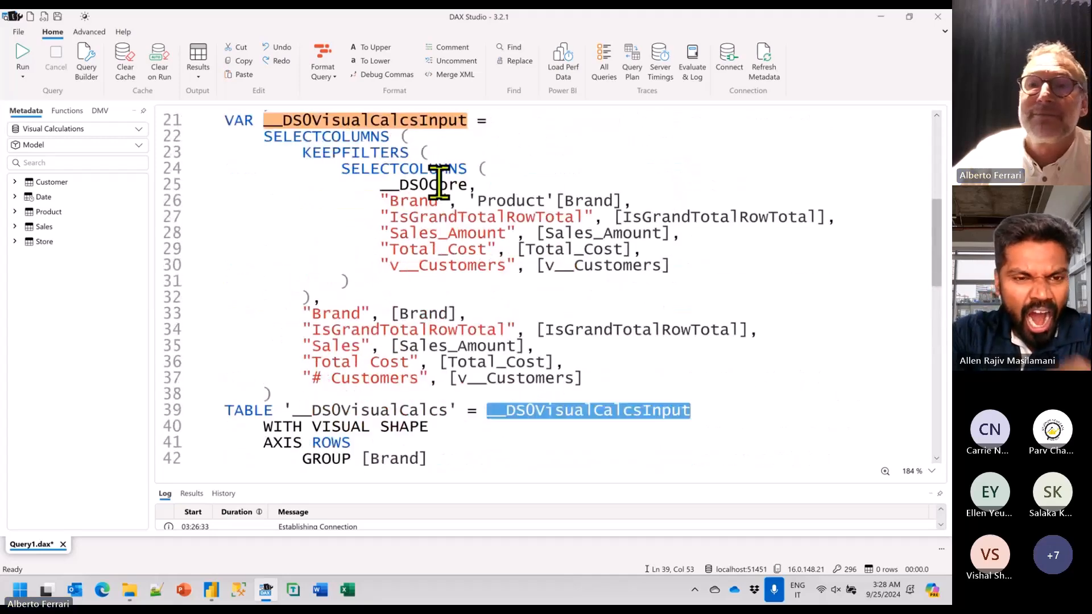
Examine the WITH VISUAL SHAPE clause and match its TOTAL [IsGrandTotalRowTotal] to the same column in __DS0VisualCalcsInput.
{"action": "double_click", "coordinate": [272, 233]}
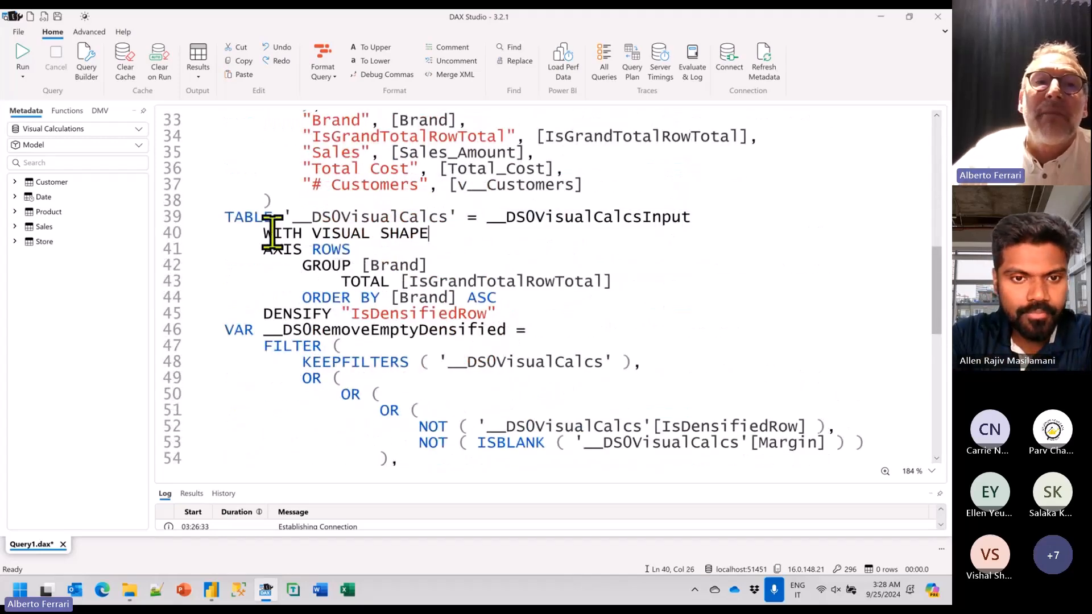
{"action": "left_click_drag", "start_coordinate": [352, 236], "coordinate": [443, 233]}
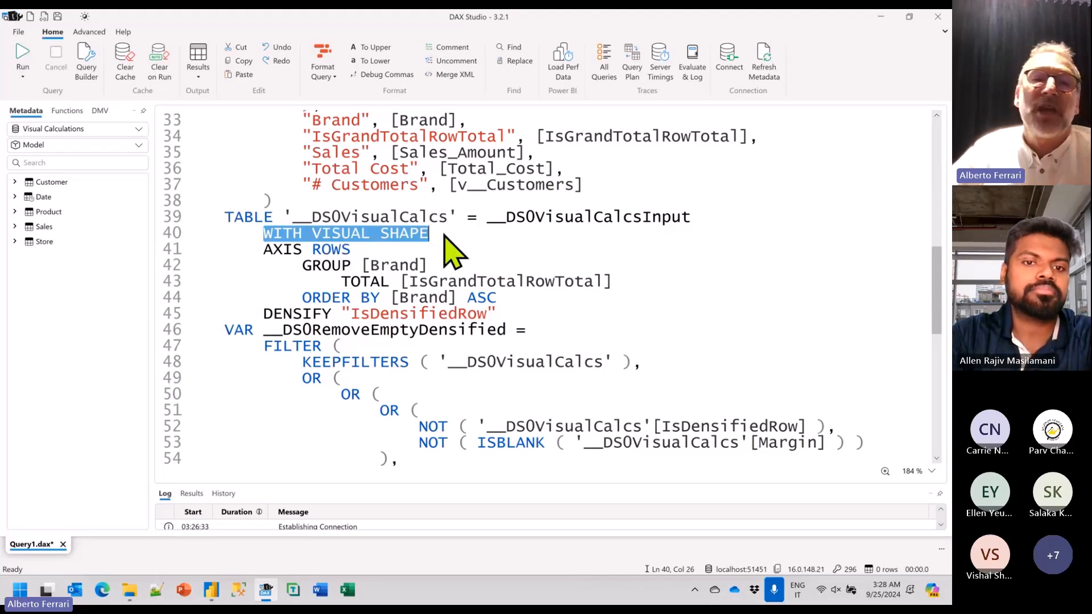
{"action": "left_click", "coordinate": [455, 234]}
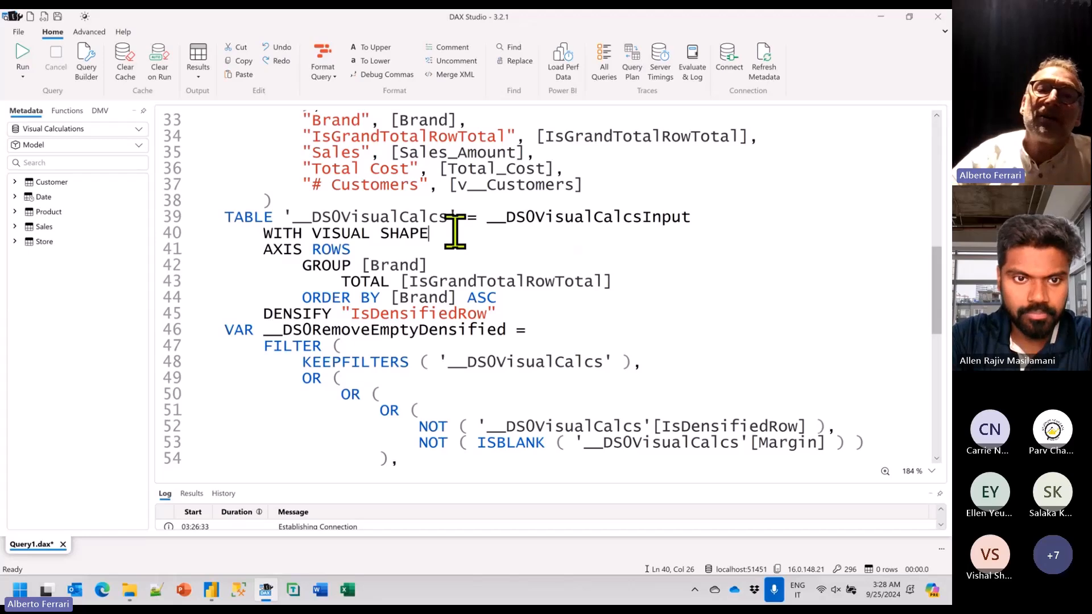
{"action": "left_click_drag", "start_coordinate": [429, 265], "coordinate": [610, 294]}
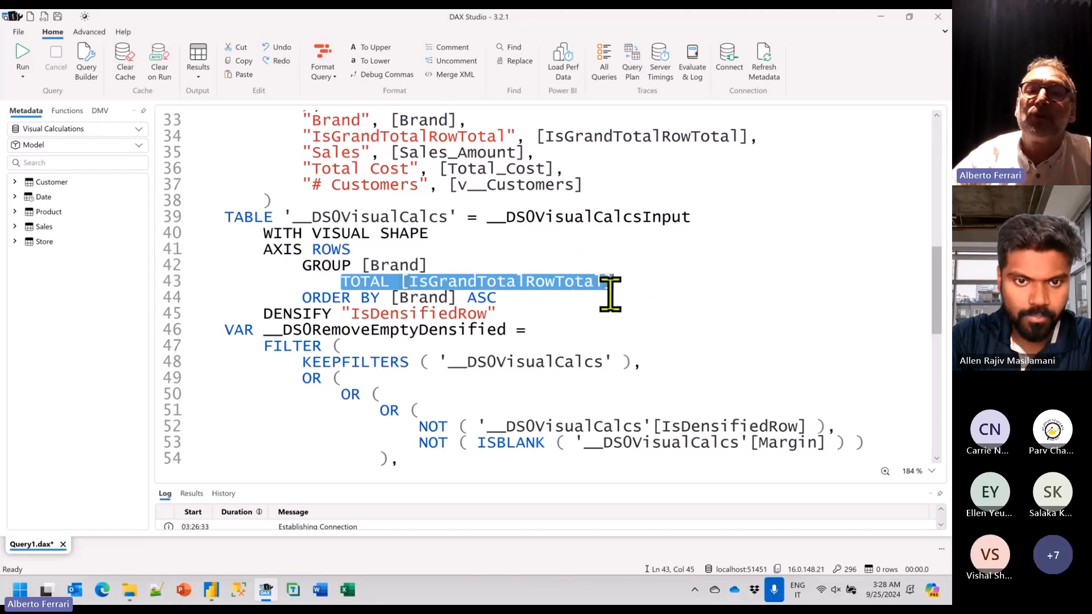
{"action": "scroll", "coordinate": [626, 279], "scroll_direction": "up", "scroll_amount": 1}
{"action": "left_click_drag", "start_coordinate": [321, 185], "coordinate": [510, 183]}
{"action": "left_click", "coordinate": [521, 331]}
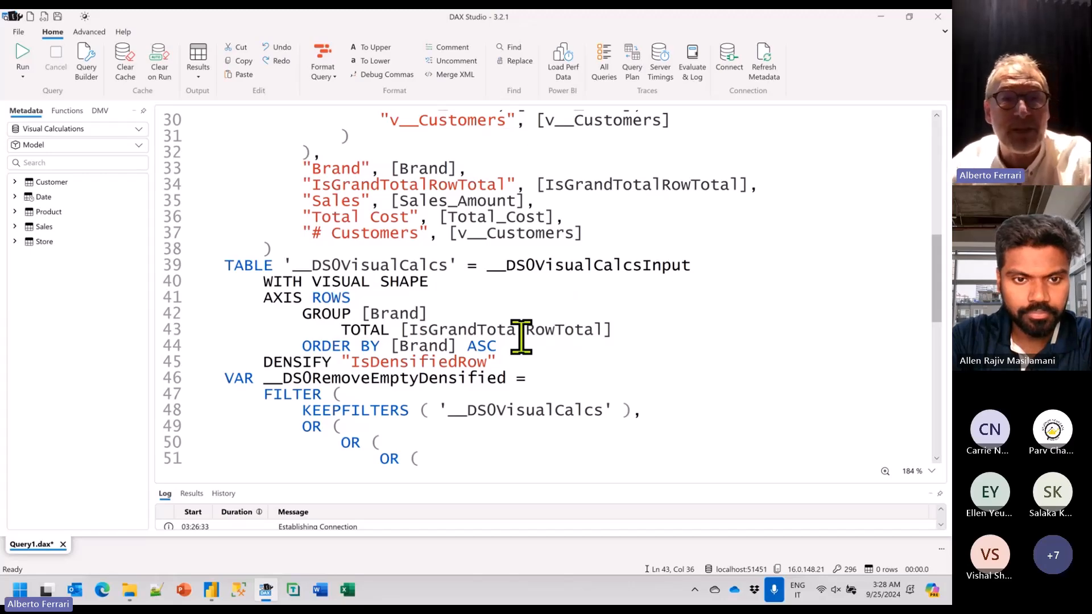
Check the Brand matrix in Power BI Desktop, and relate it to the AXIS ROWS, GROUP [Brand] and TOTAL clauses in DAX Studio.
{"action": "left_click", "coordinate": [210, 596]}
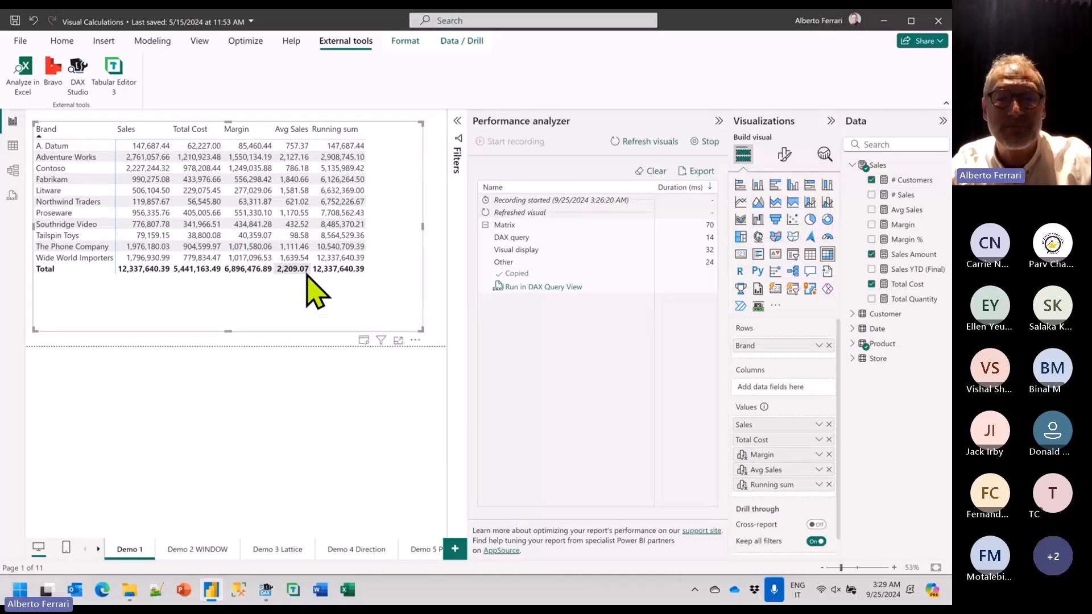
{"action": "key", "text": "alt+Tab"}
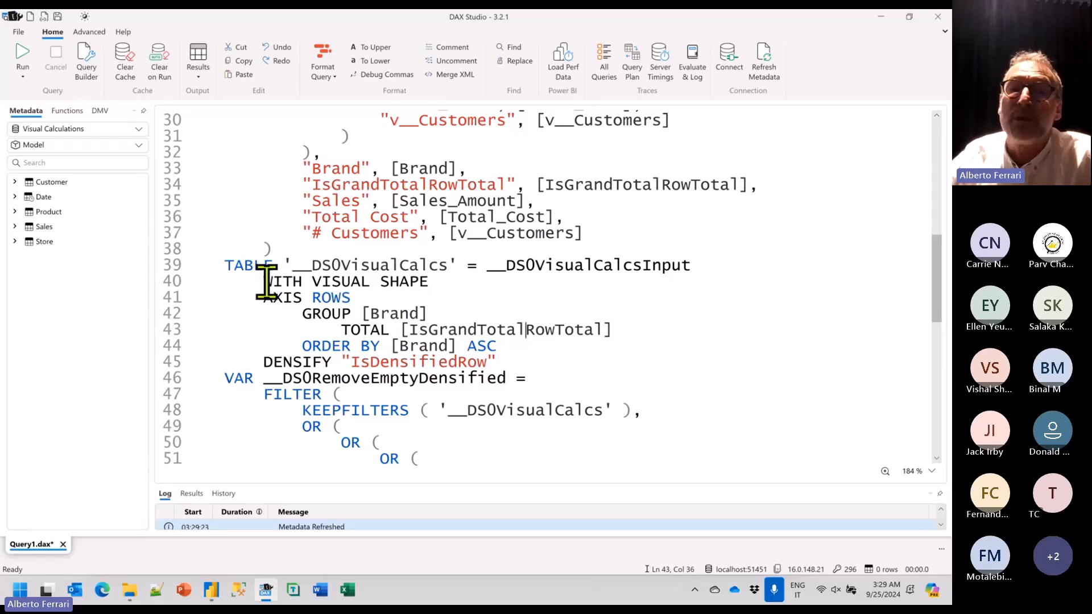
{"action": "left_click_drag", "start_coordinate": [263, 282], "coordinate": [439, 285]}
{"action": "left_click", "coordinate": [289, 296]}
{"action": "double_click", "coordinate": [323, 299]}
{"action": "left_click_drag", "start_coordinate": [303, 313], "coordinate": [433, 314]}
{"action": "left_click_drag", "start_coordinate": [342, 330], "coordinate": [629, 325]}
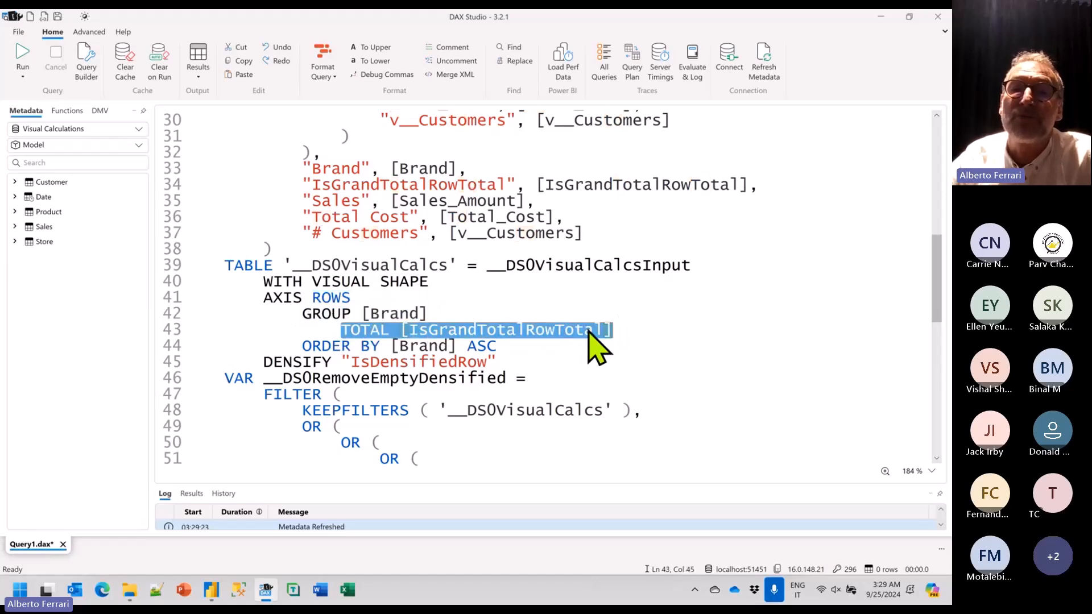
{"action": "left_click", "coordinate": [629, 327]}
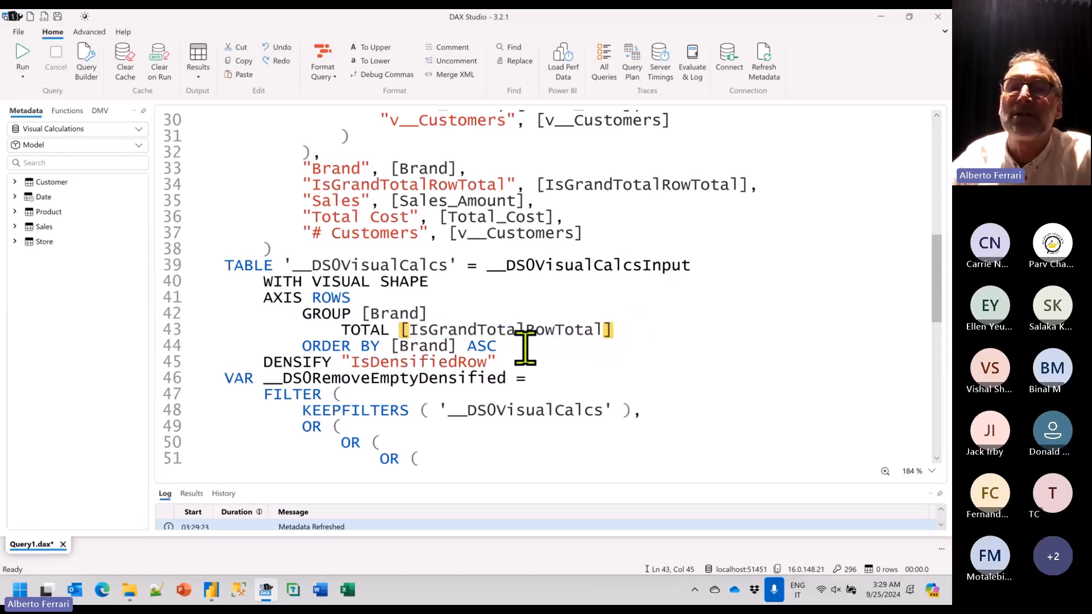
Examine the ORDER BY [Brand] ASC and DENSIFY "IsDensifiedRow" clauses of the visual shape.
{"action": "left_click_drag", "start_coordinate": [301, 346], "coordinate": [505, 347]}
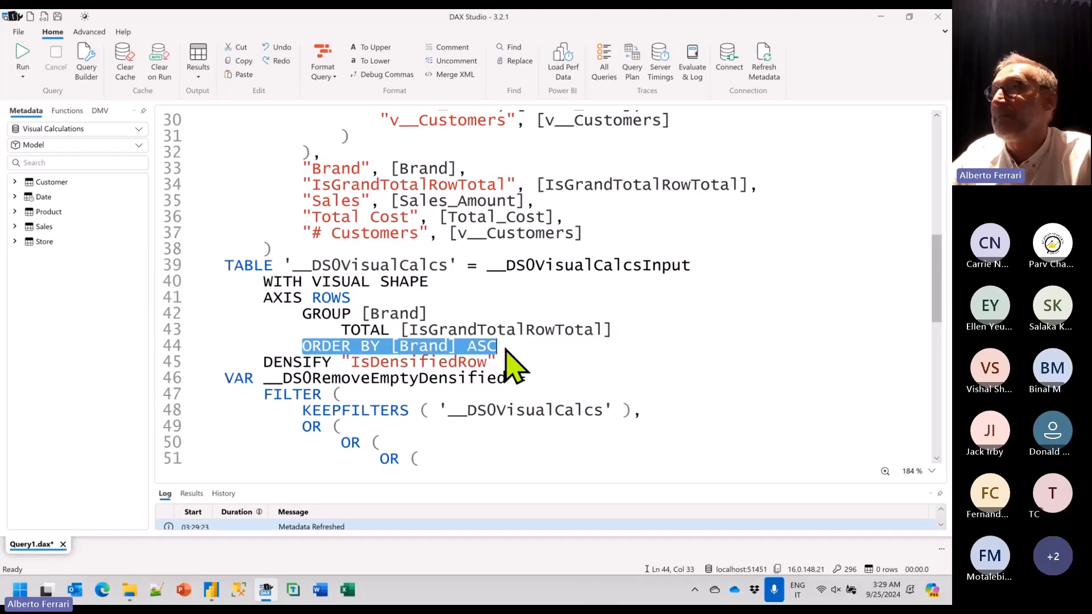
{"action": "left_click", "coordinate": [390, 341]}
{"action": "double_click", "coordinate": [429, 346]}
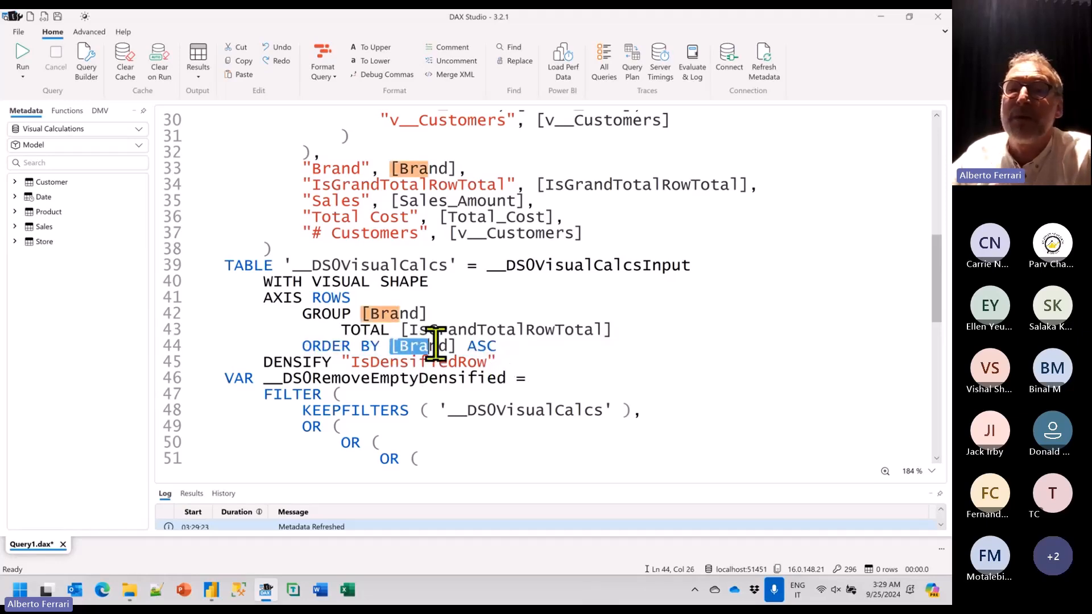
{"action": "left_click", "coordinate": [458, 359]}
{"action": "left_click", "coordinate": [266, 362]}
{"action": "left_click_drag", "start_coordinate": [265, 362], "coordinate": [512, 369]}
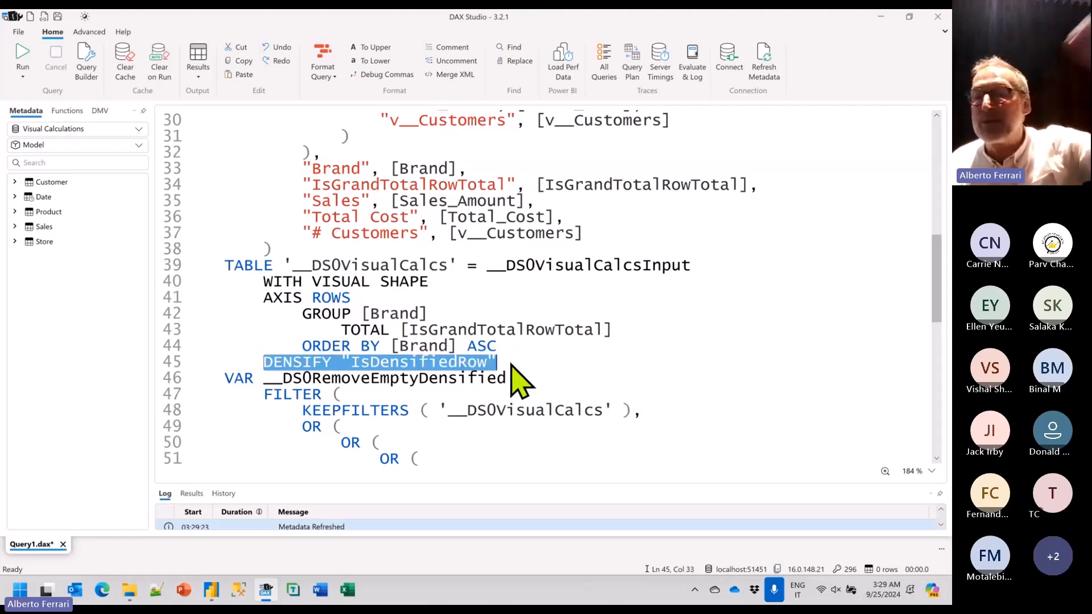
{"action": "left_click", "coordinate": [510, 362]}
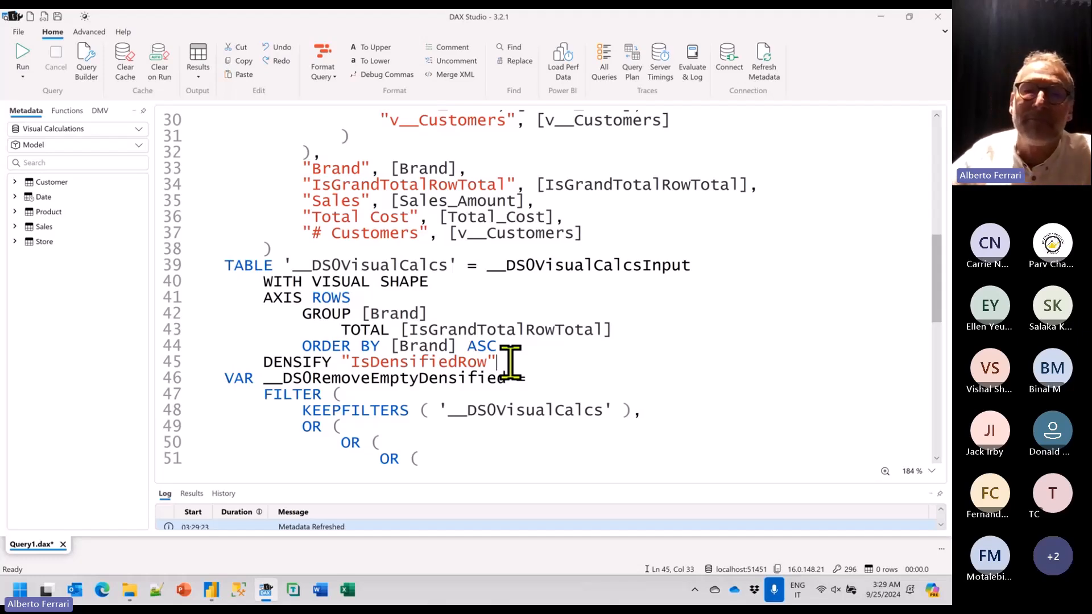
Review the complete TABLE '__DS0VisualCalcs' definition, and compare it with the Brand matrix in Power BI Desktop before returning to DAX Studio.
{"action": "left_click_drag", "start_coordinate": [511, 362], "coordinate": [122, 269]}
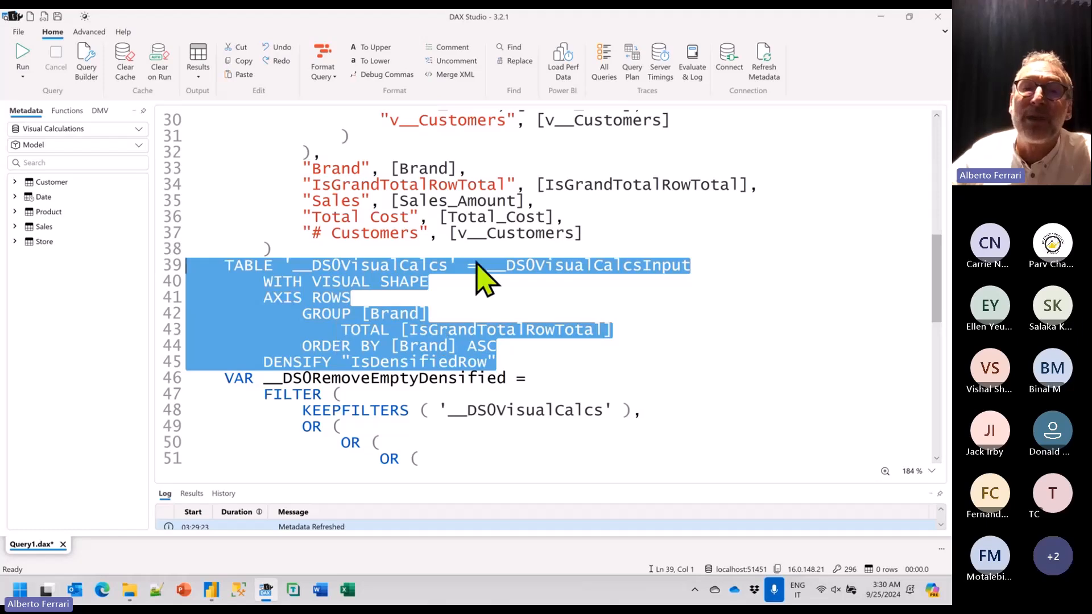
{"action": "left_click", "coordinate": [482, 278]}
{"action": "left_click_drag", "start_coordinate": [294, 268], "coordinate": [449, 266]}
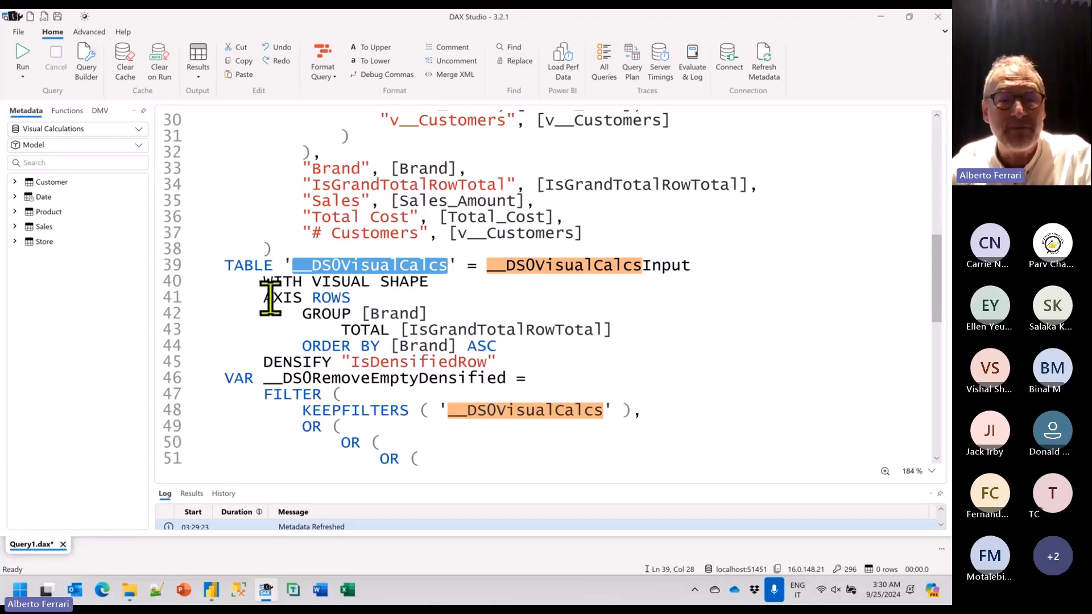
{"action": "key", "text": "alt+Tab"}
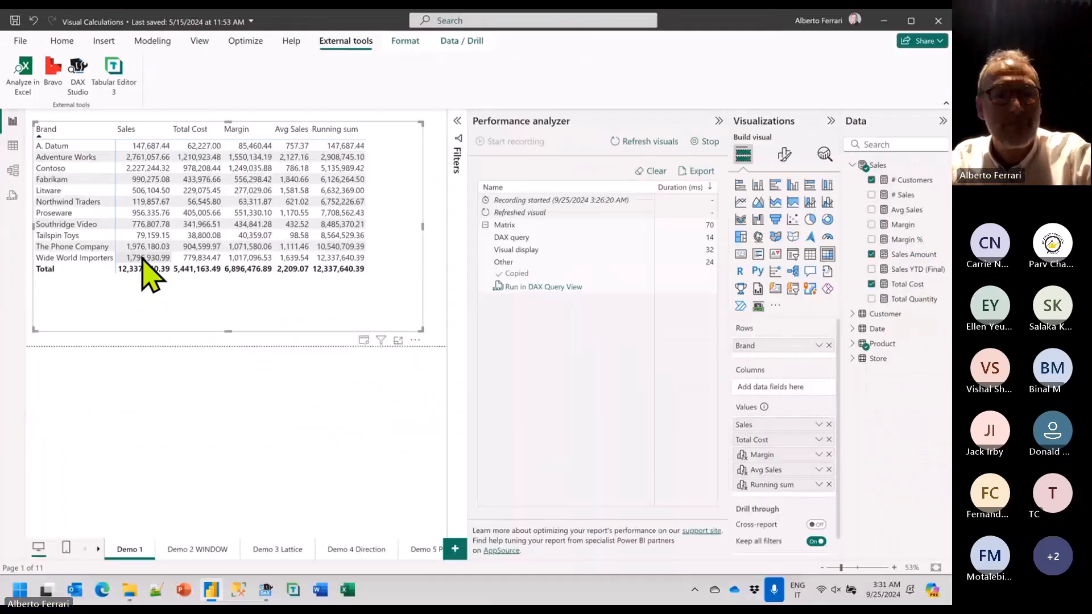
{"action": "key", "text": "alt+Tab"}
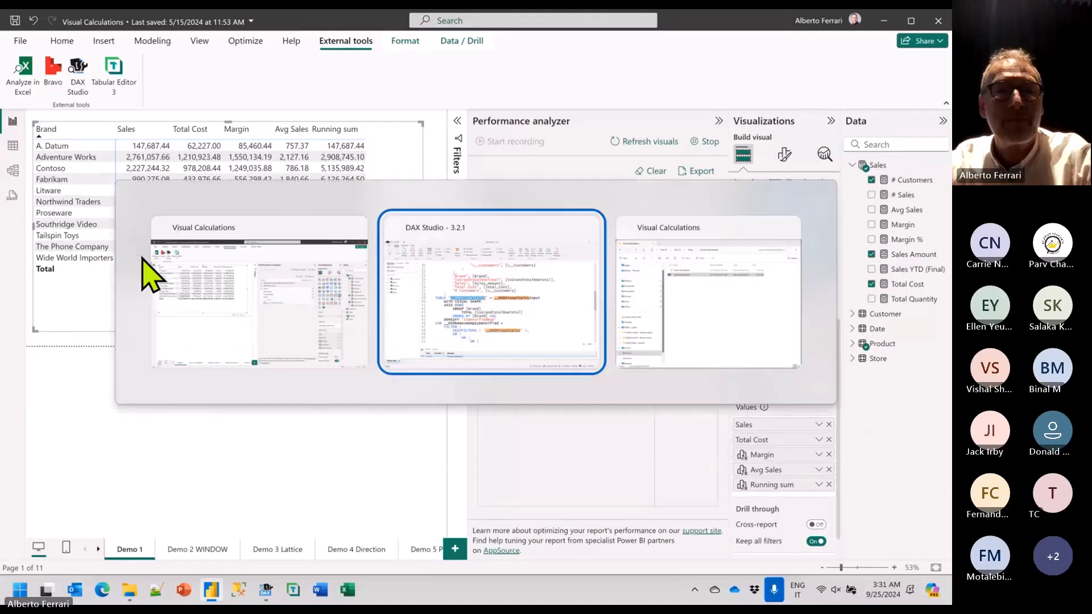
{"action": "left_click", "coordinate": [334, 386]}
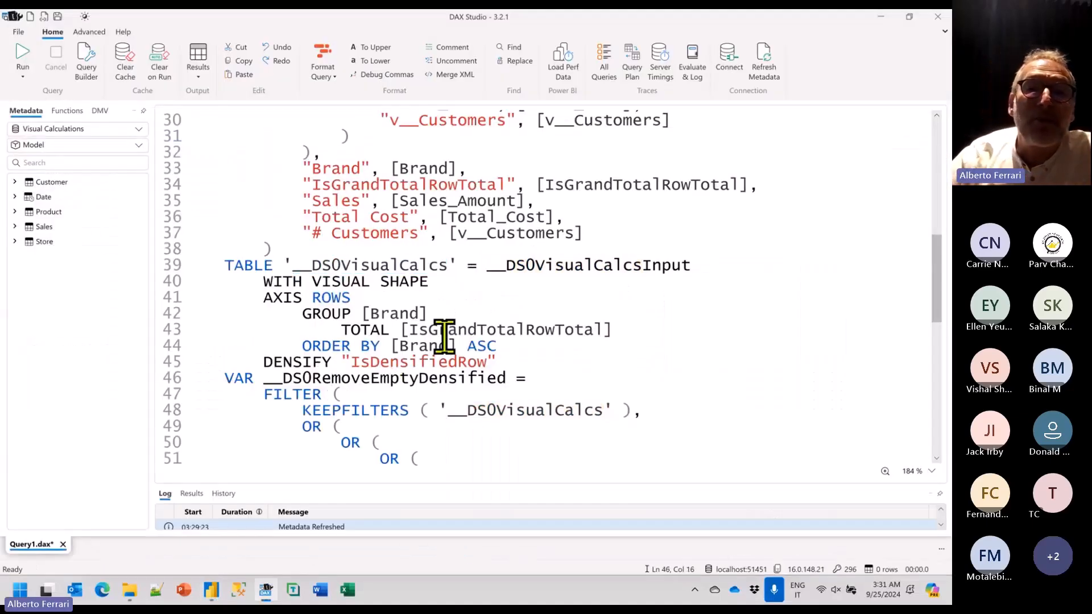
Examine the variables after the visual shape: __DS0RemoveEmptyDensified, __DS0RemoveContextOnlyColumns and the TOPN in __DS0PrimaryWindowed.
{"action": "scroll", "coordinate": [446, 338], "scroll_direction": "down", "scroll_amount": 3}
{"action": "scroll", "coordinate": [332, 273], "scroll_direction": "up", "scroll_amount": 2}
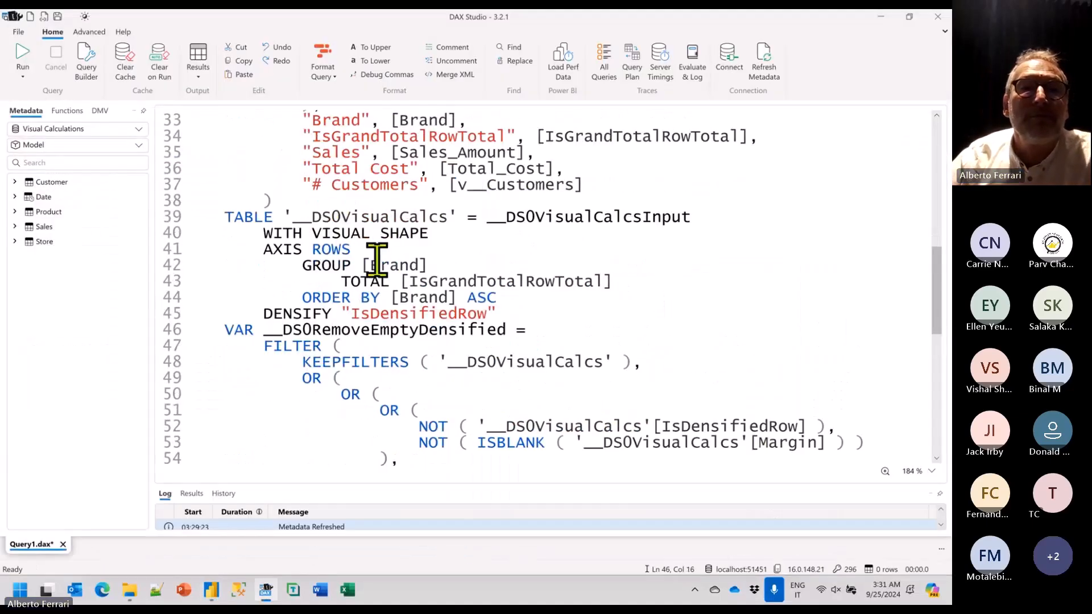
{"action": "scroll", "coordinate": [379, 277], "scroll_direction": "down", "scroll_amount": 2}
{"action": "left_click", "coordinate": [232, 239]}
{"action": "left_click_drag", "start_coordinate": [232, 246], "coordinate": [354, 439]}
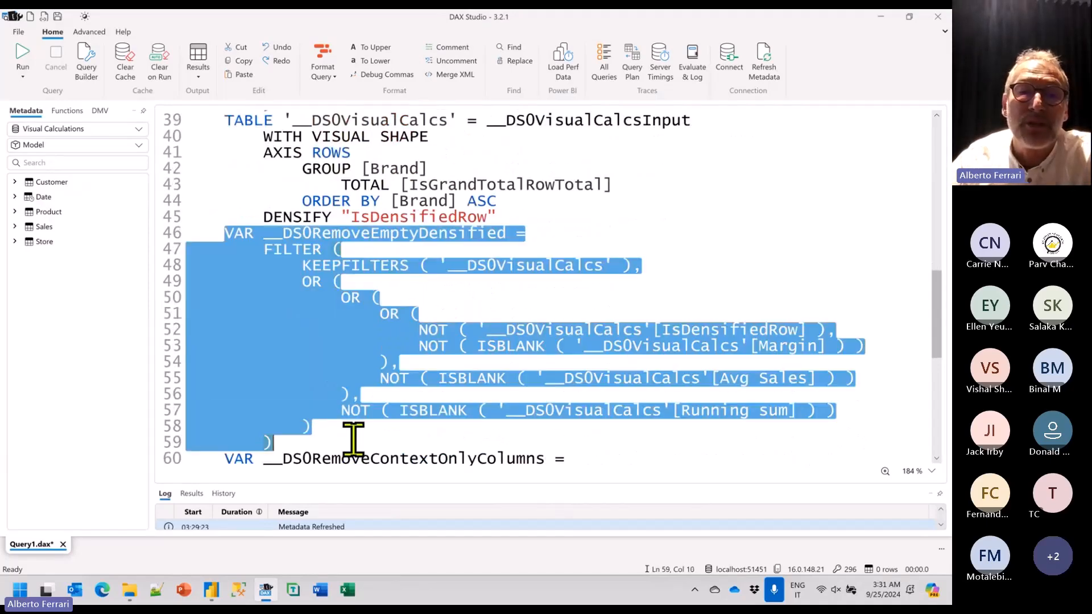
{"action": "left_click", "coordinate": [495, 348]}
{"action": "scroll", "coordinate": [496, 348], "scroll_direction": "down", "scroll_amount": 5}
{"action": "left_click_drag", "start_coordinate": [214, 222], "coordinate": [341, 391]}
{"action": "left_click", "coordinate": [415, 395]}
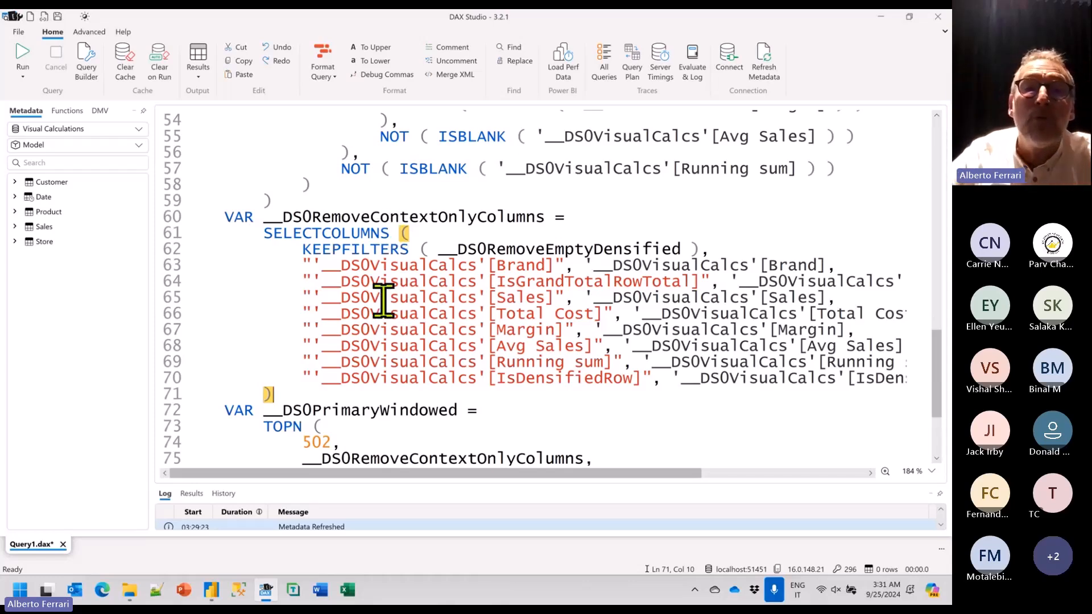
{"action": "scroll", "coordinate": [446, 397], "scroll_direction": "down", "scroll_amount": 3}
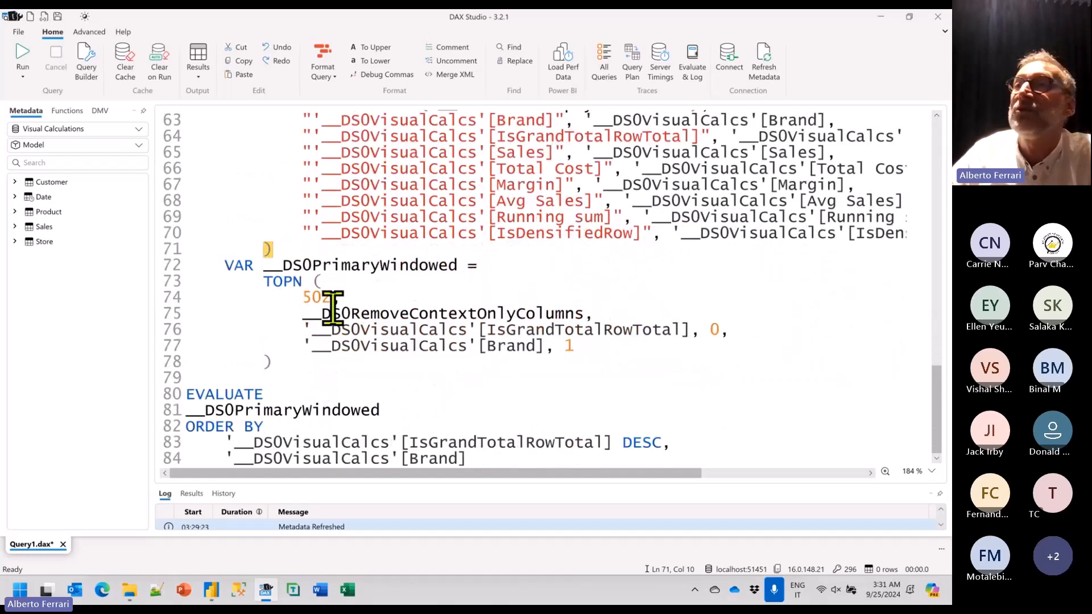
Examine the query's COLUMN definitions for Margin, Avg Sales and Running sum, including the user DAX expression of each.
{"action": "scroll", "coordinate": [420, 293], "scroll_direction": "up", "scroll_amount": 20}
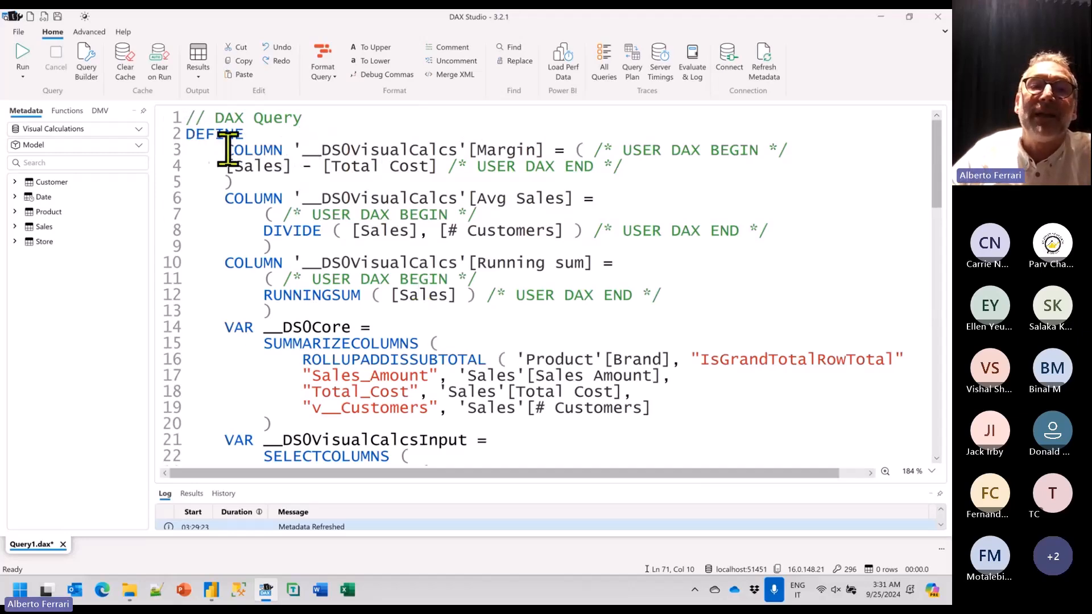
{"action": "left_click_drag", "start_coordinate": [226, 150], "coordinate": [543, 147]}
{"action": "left_click", "coordinate": [572, 148]}
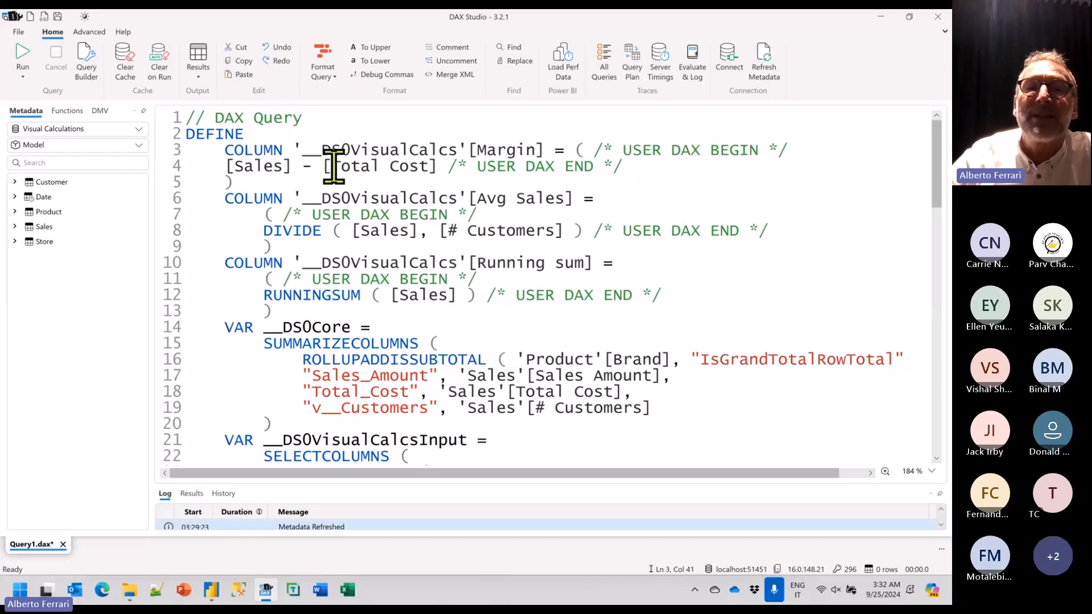
{"action": "double_click", "coordinate": [483, 151]}
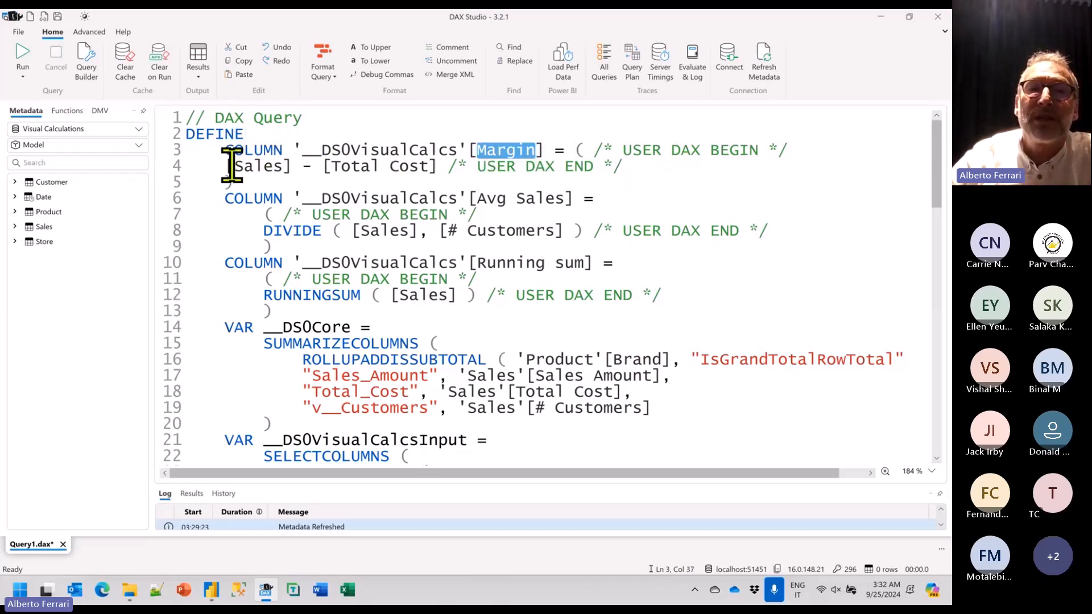
{"action": "left_click_drag", "start_coordinate": [228, 166], "coordinate": [566, 211]}
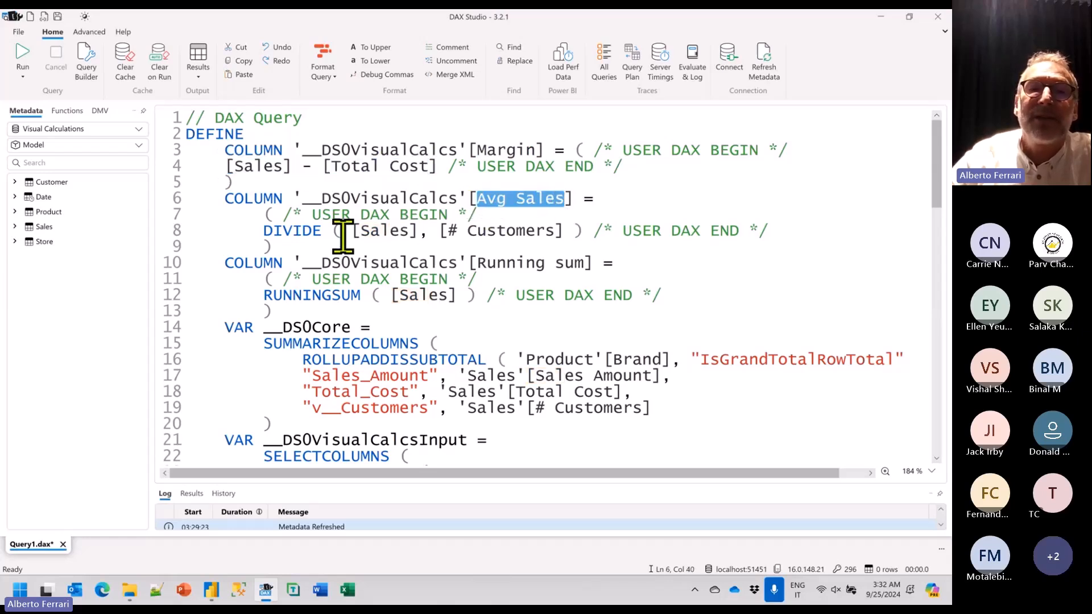
{"action": "left_click_drag", "start_coordinate": [263, 230], "coordinate": [578, 233]}
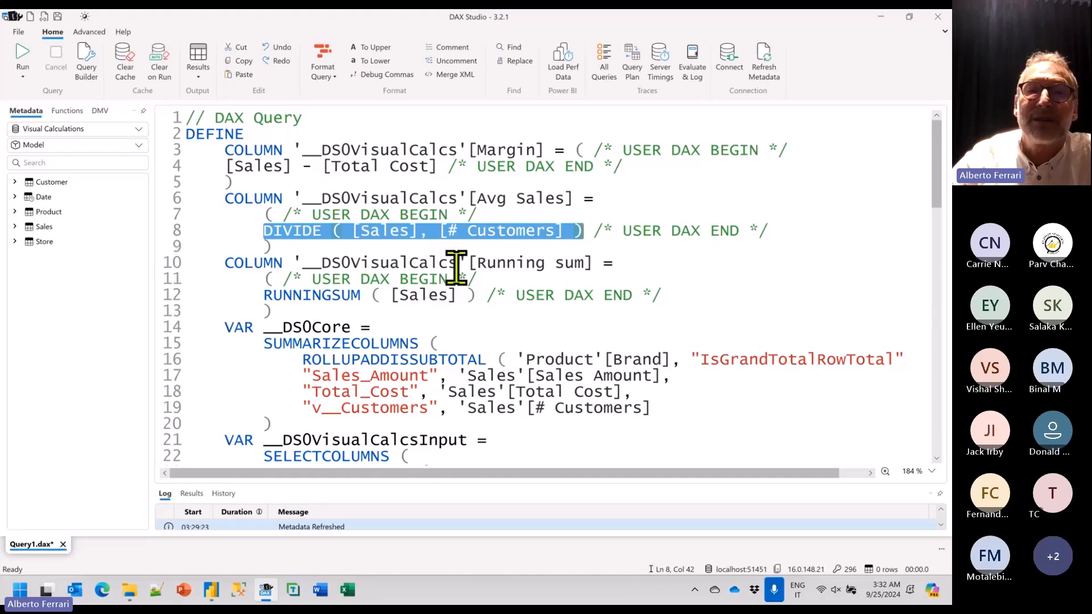
{"action": "left_click_drag", "start_coordinate": [477, 263], "coordinate": [589, 263]}
{"action": "left_click_drag", "start_coordinate": [263, 295], "coordinate": [456, 295]}
{"action": "left_click_drag", "start_coordinate": [317, 310], "coordinate": [117, 147]}
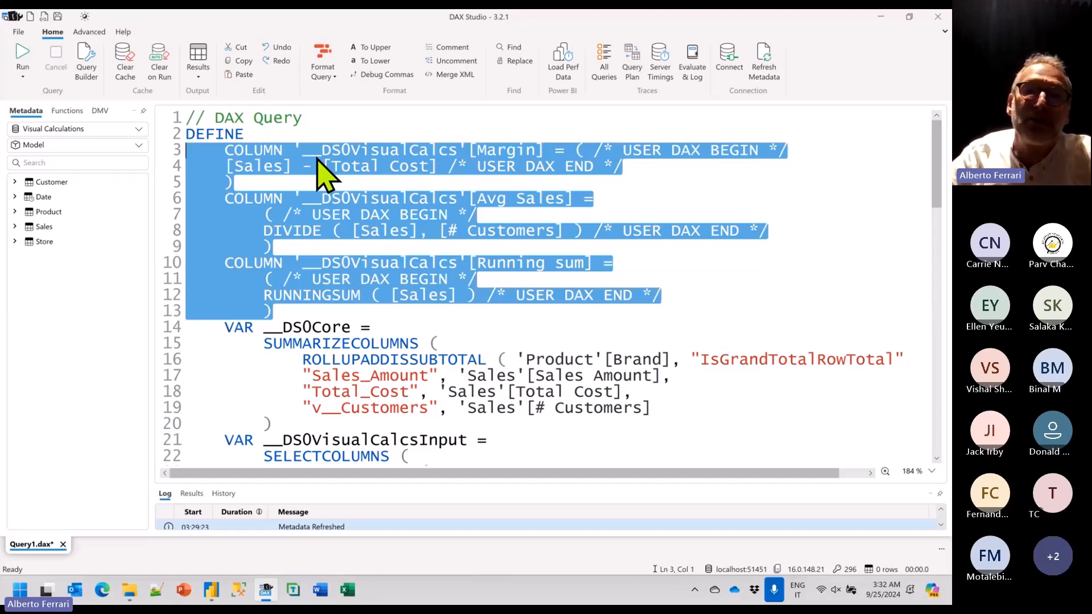
Revisit the '__DS0VisualCalcs' table and its visual shape clauses as the virtual table holding the three calculated columns.
{"action": "scroll", "coordinate": [383, 309], "scroll_direction": "down", "scroll_amount": 10}
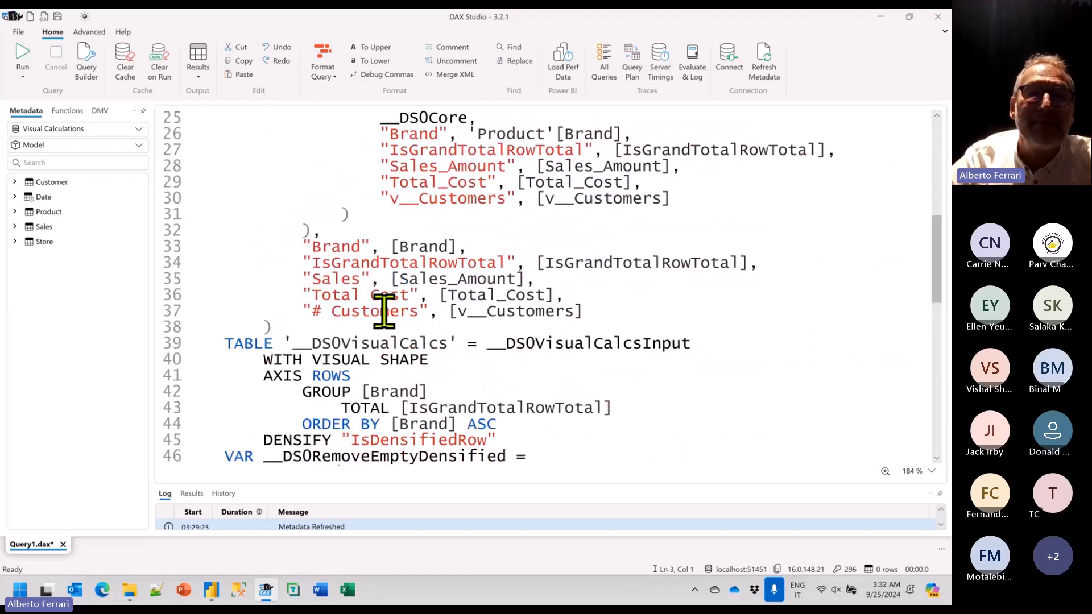
{"action": "left_click_drag", "start_coordinate": [531, 341], "coordinate": [140, 246]}
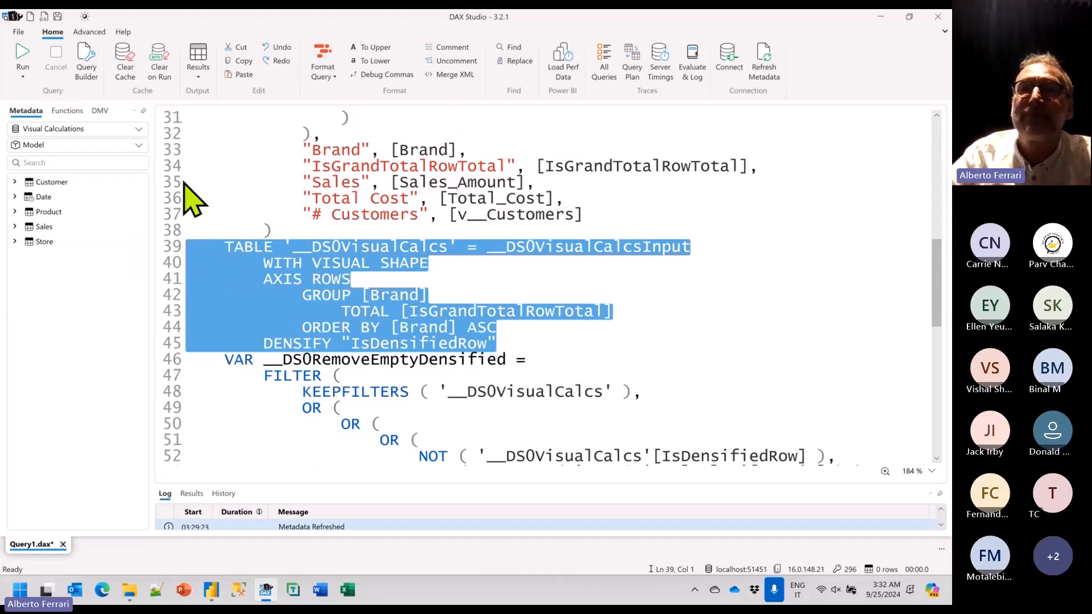
{"action": "left_click", "coordinate": [365, 334]}
{"action": "left_click_drag", "start_coordinate": [524, 341], "coordinate": [138, 248]}
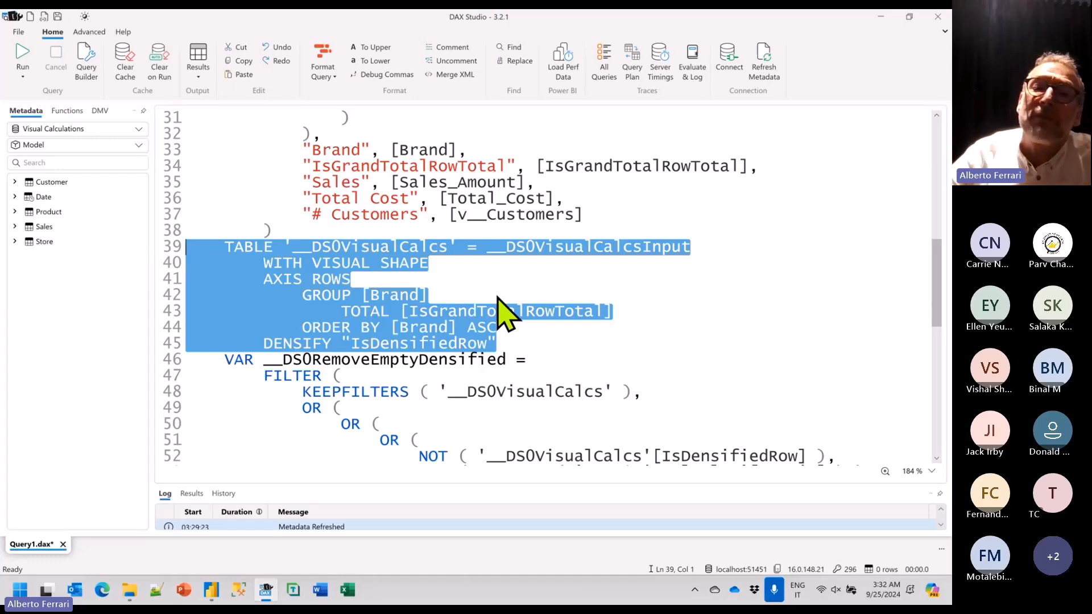
{"action": "left_click", "coordinate": [370, 262]}
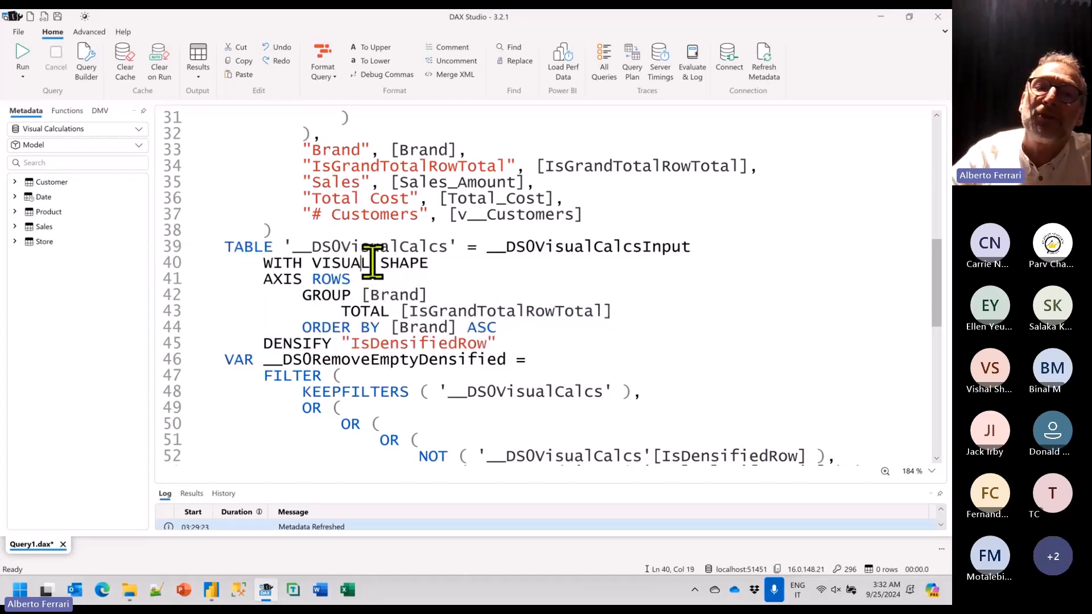
Examine the visual shape clauses of '__DS0VisualCalcs', focusing on ORDER BY [Brand] ASC.
{"action": "left_click", "coordinate": [380, 263]}
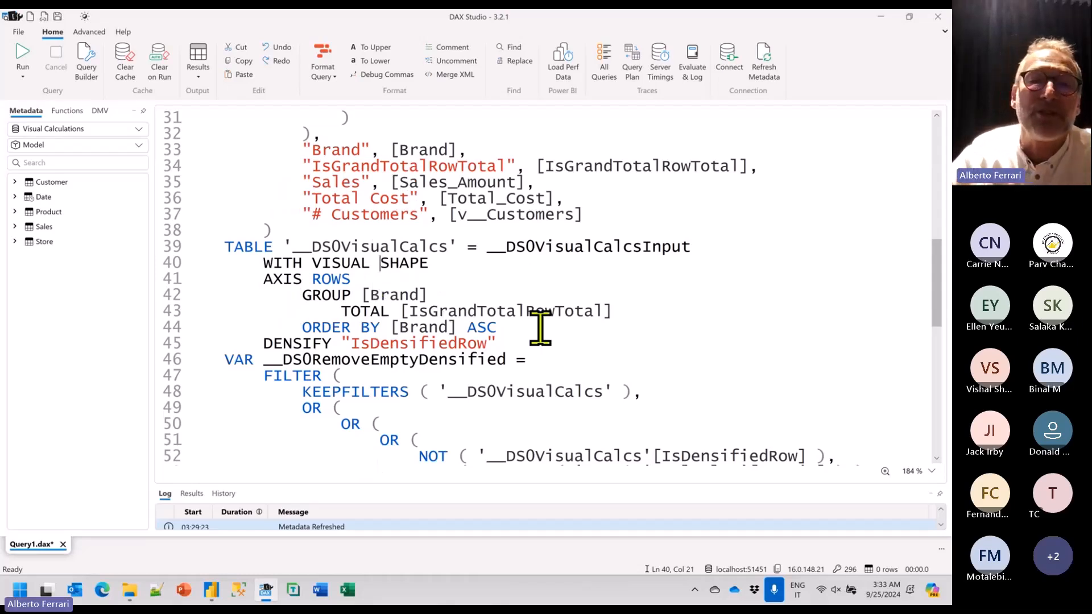
{"action": "left_click_drag", "start_coordinate": [298, 330], "coordinate": [459, 333]}
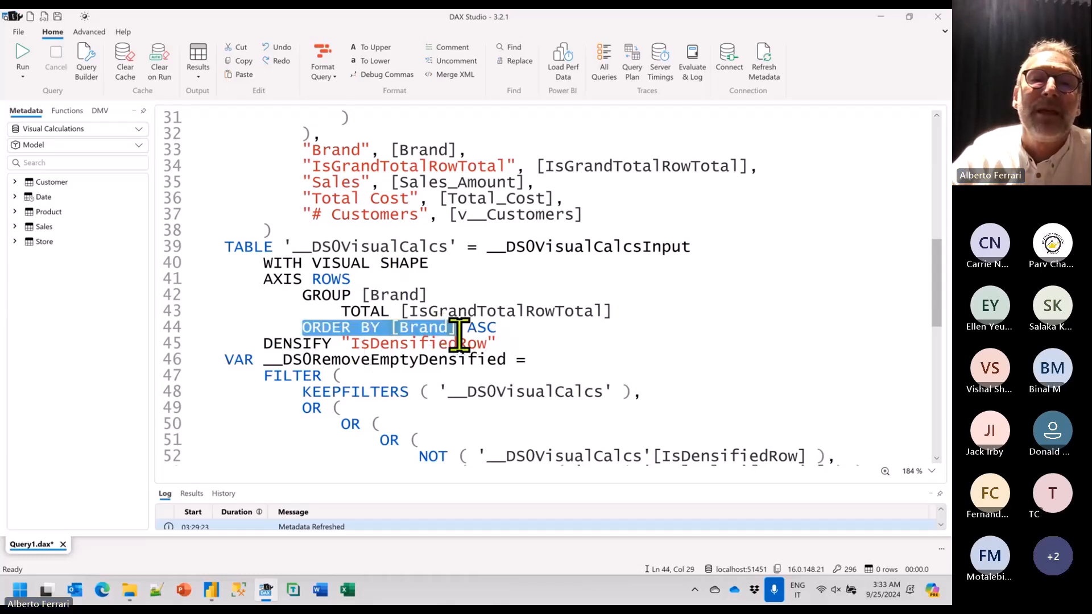
{"action": "left_click", "coordinate": [459, 328]}
{"action": "double_click", "coordinate": [409, 328]}
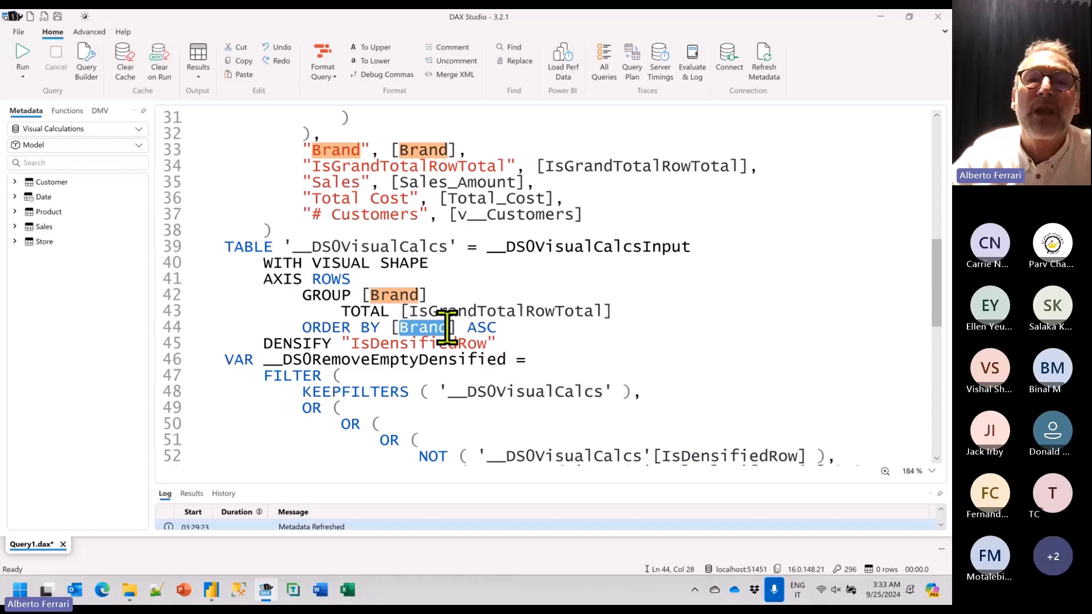
{"action": "left_click", "coordinate": [467, 328]}
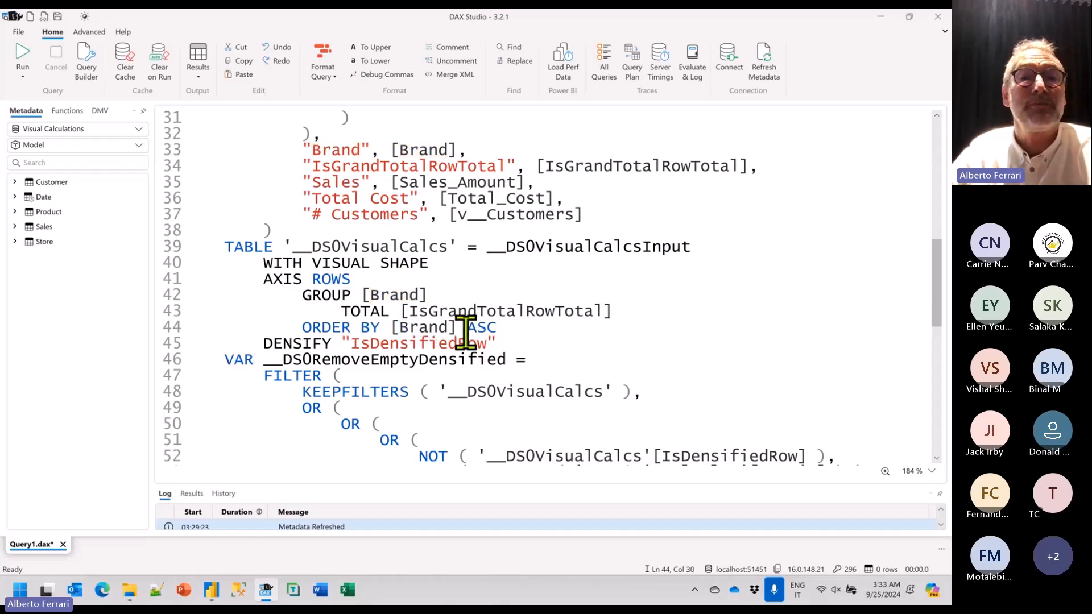
Change the sort column in the visual shape's ORDER BY clause to [Sales].
{"action": "left_click", "coordinate": [403, 329]}
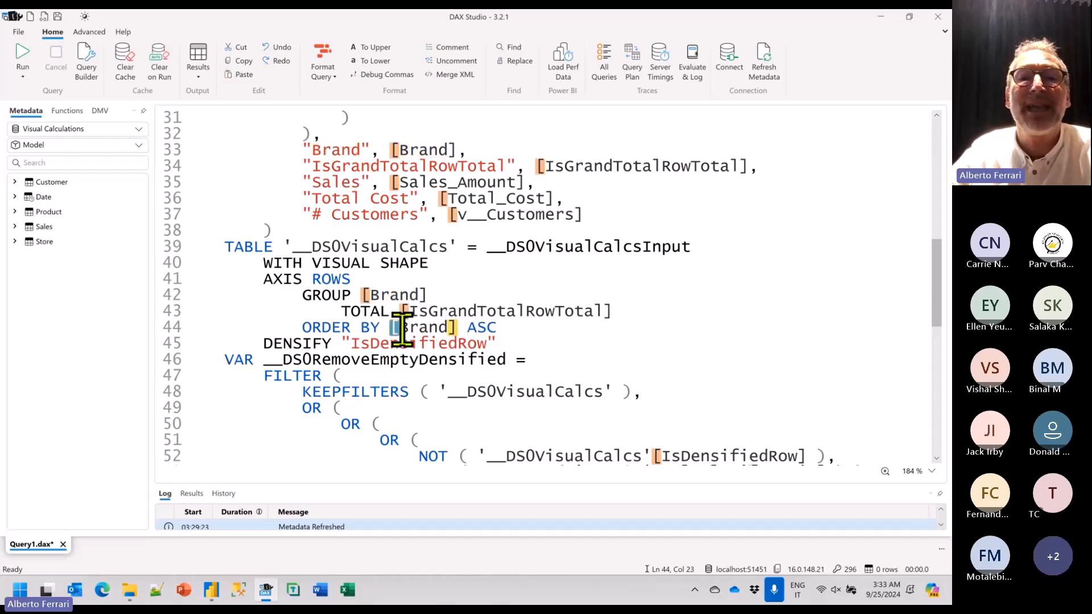
{"action": "double_click", "coordinate": [405, 329]}
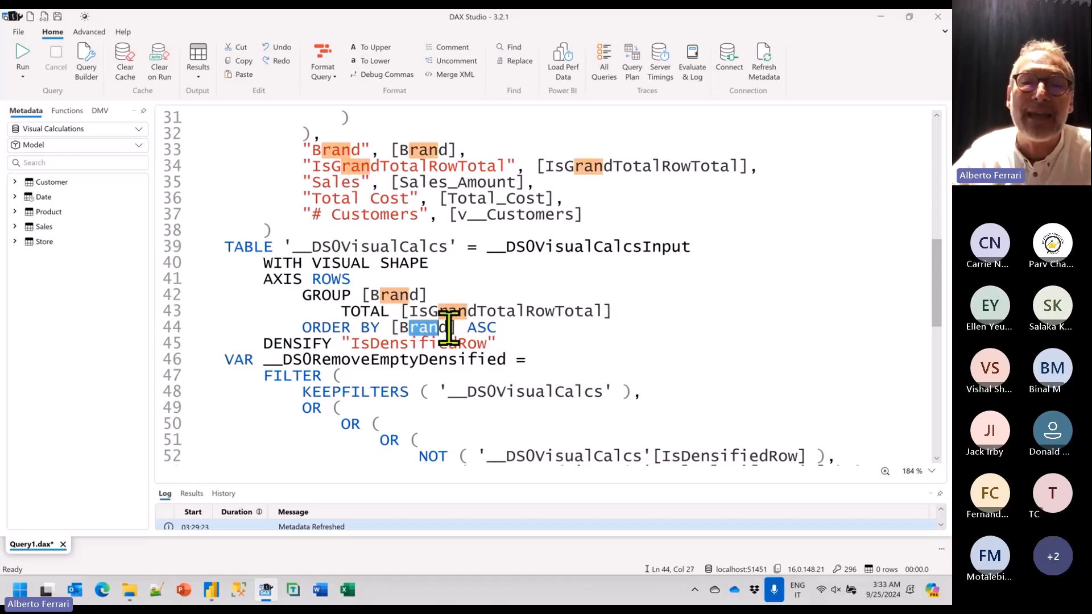
{"action": "key", "text": "Right"}
{"action": "key", "text": "Caps_Lock"}
{"action": "key", "text": "Left"}
{"action": "key", "text": "Left"}
{"action": "key", "text": "Left"}
{"action": "key", "text": "Left"}
{"action": "key", "text": "Left"}
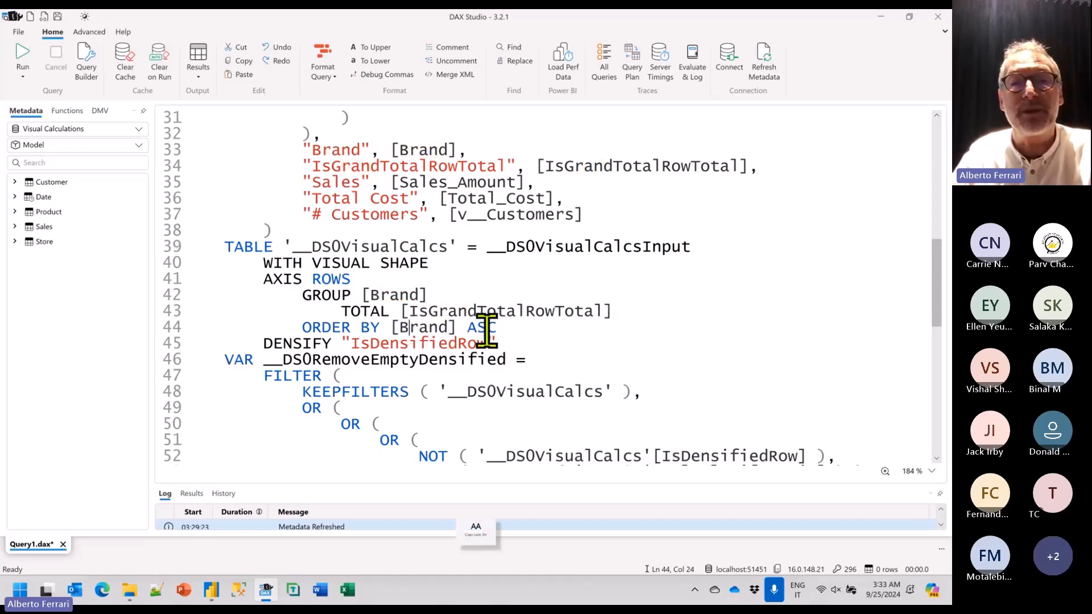
{"action": "key", "text": "Delete"}
{"action": "key", "text": "Delete"}
{"action": "key", "text": "Delete"}
{"action": "key", "text": "Delete"}
{"action": "key", "text": "Delete"}
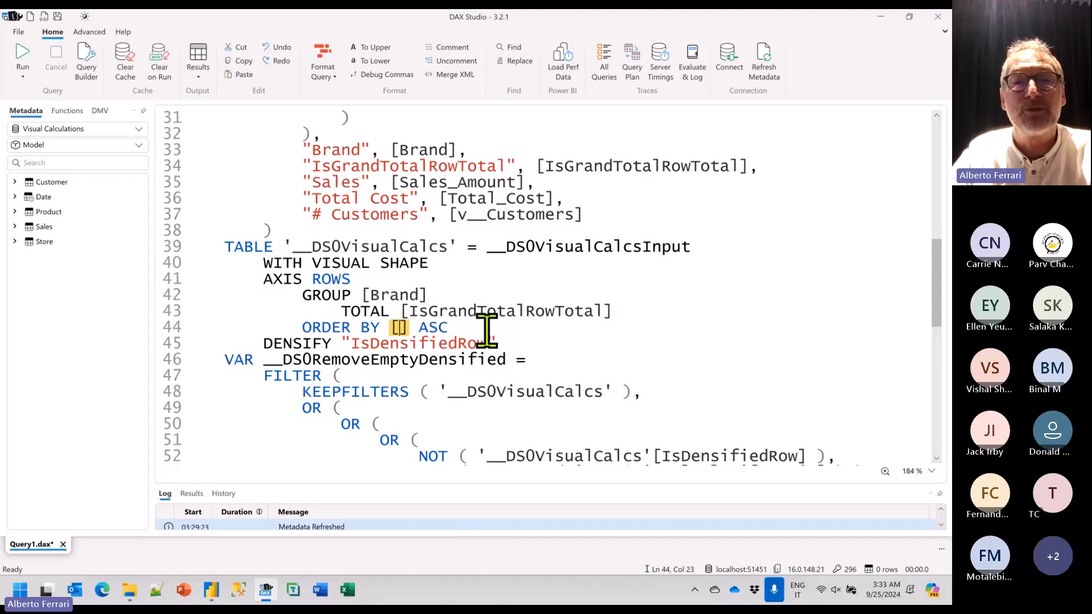
{"action": "key", "text": "Caps_Lock"}
{"action": "type", "text": "sALES"}
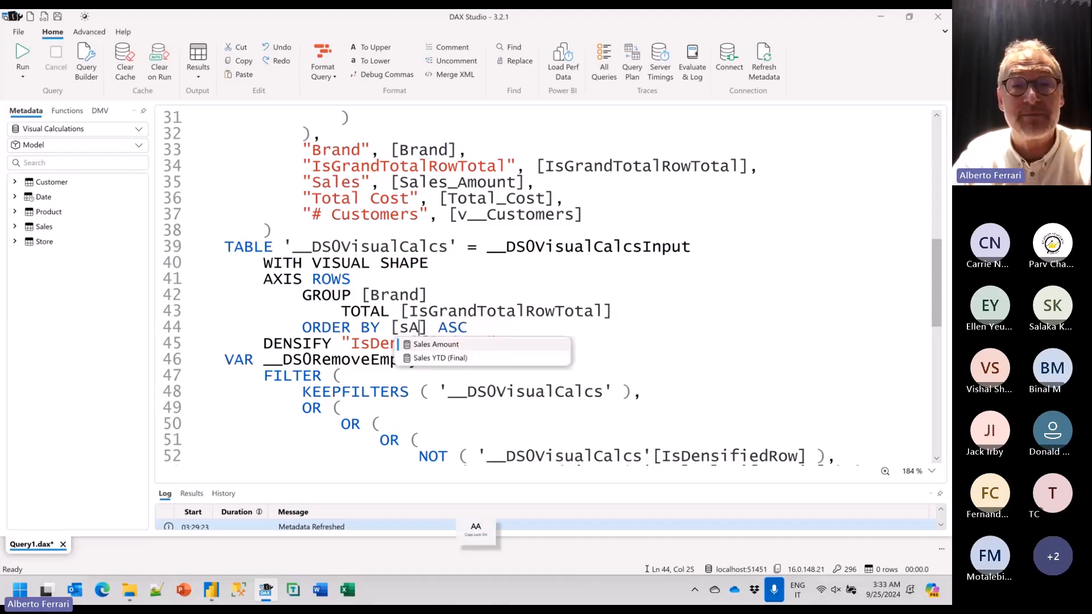
{"action": "key", "text": "Caps_Lock"}
{"action": "key", "text": "BackSpace"}
{"action": "key", "text": "BackSpace"}
{"action": "key", "text": "BackSpace"}
{"action": "key", "text": "BackSpace"}
{"action": "key", "text": "BackSpace"}
{"action": "type", "text": "Sales"}
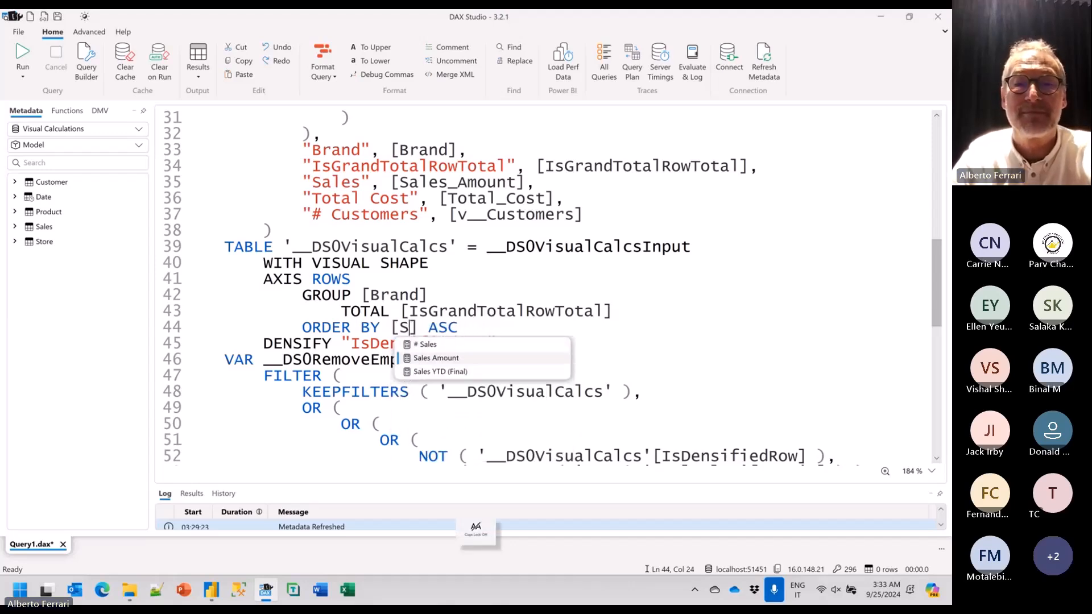
{"action": "key", "text": "Escape"}
{"action": "key", "text": "Down"}
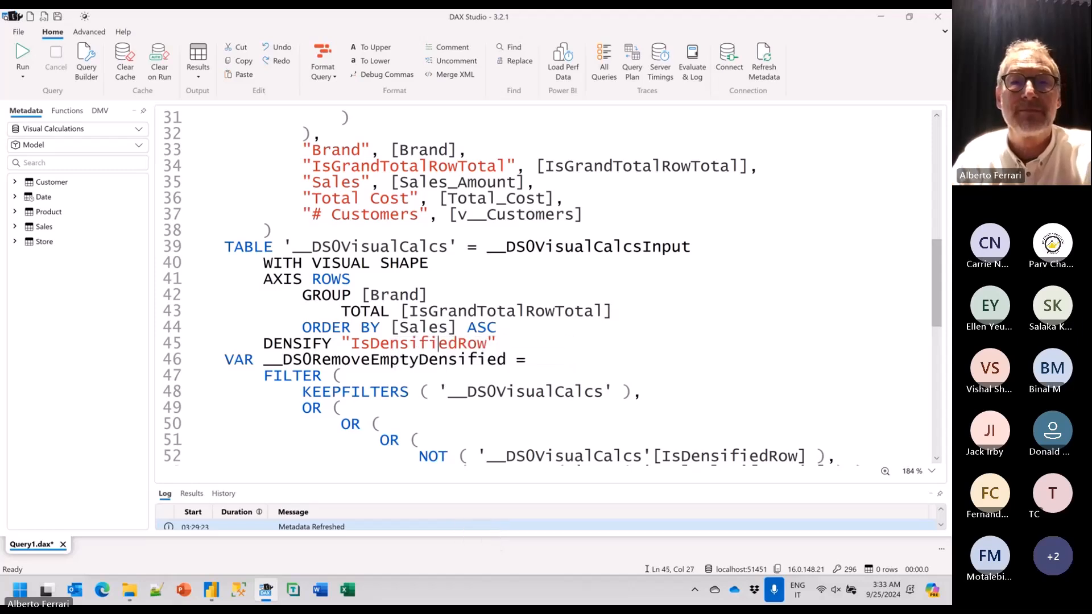
Run the query, compare its Running sum column with the Brand matrix in Power BI Desktop, and return to the visual shape in DAX Studio.
{"action": "key", "text": "F5"}
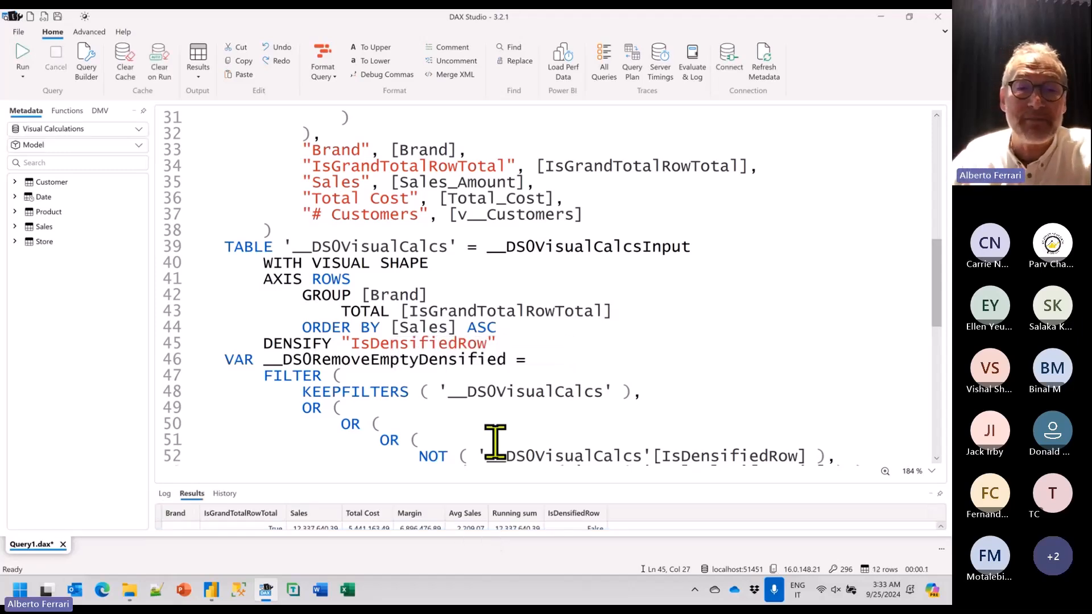
{"action": "left_click_drag", "start_coordinate": [484, 480], "coordinate": [487, 261]}
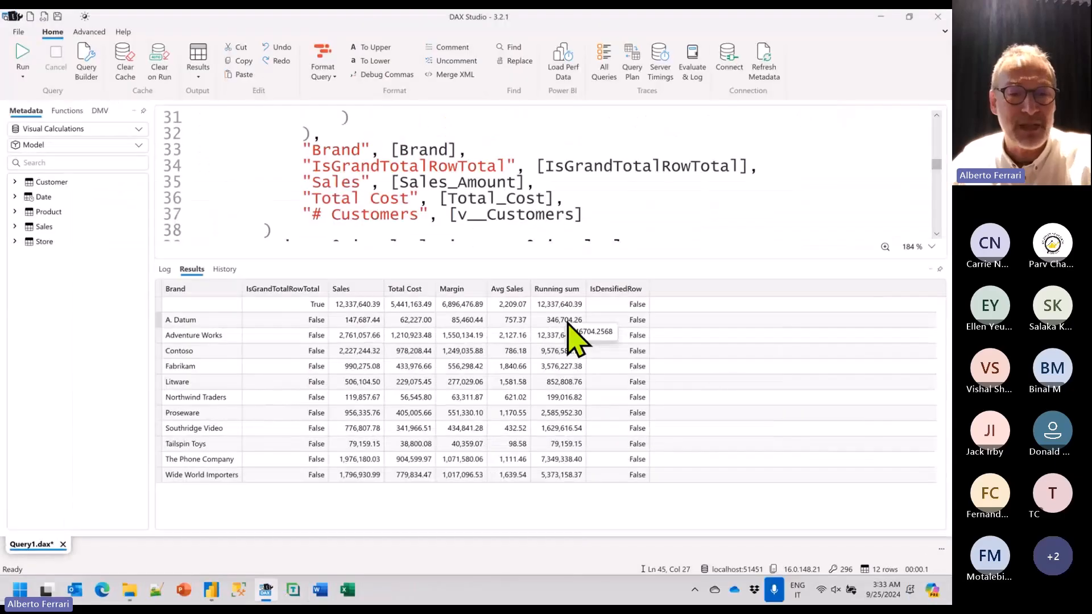
{"action": "key", "text": "alt+Tab"}
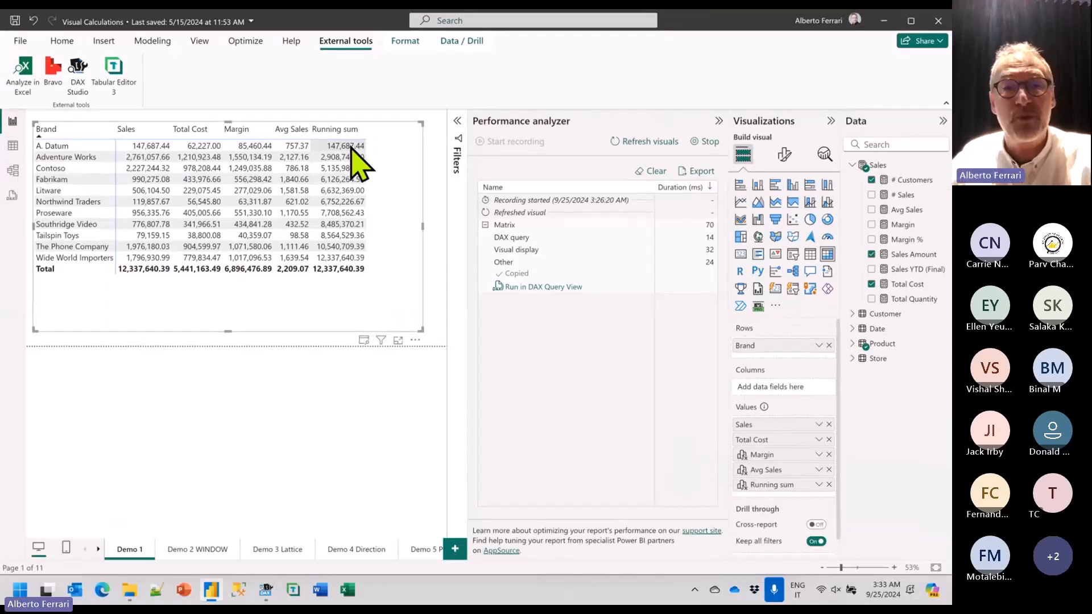
{"action": "key", "text": "alt+Tab"}
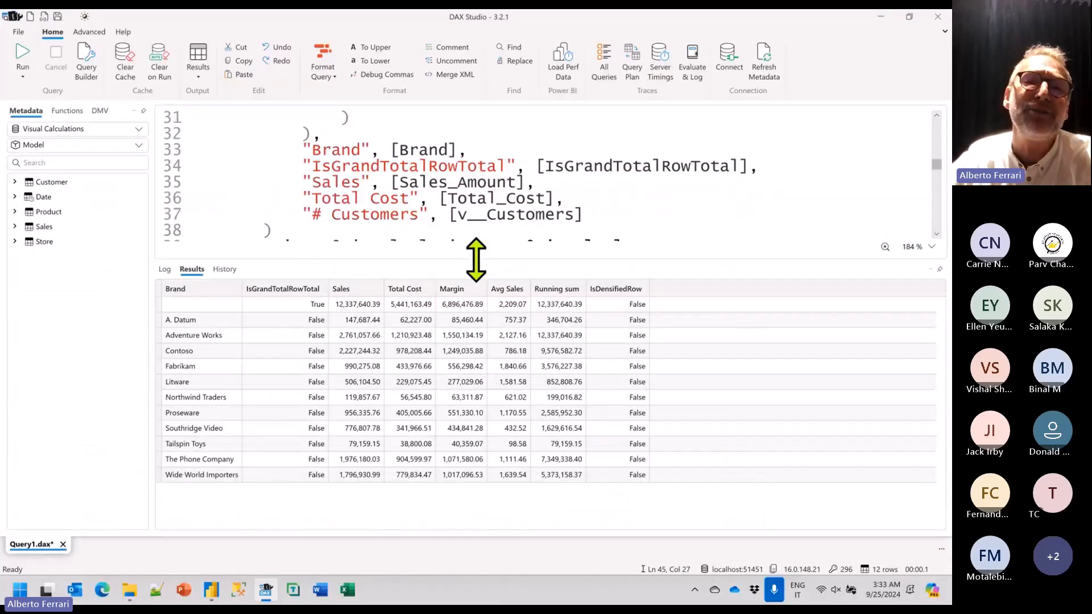
{"action": "left_click_drag", "start_coordinate": [476, 258], "coordinate": [480, 367]}
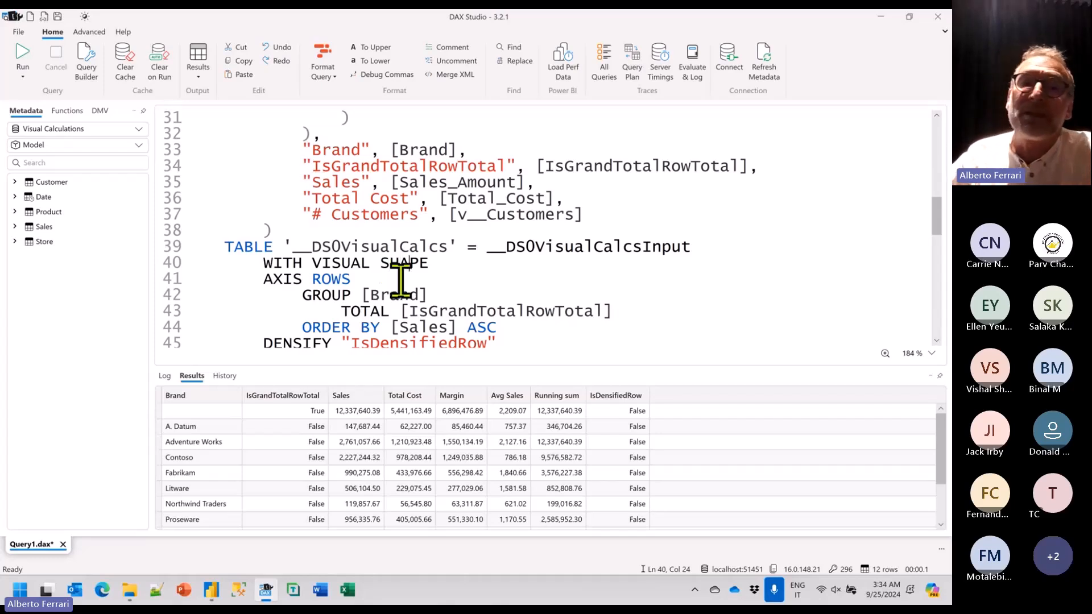
{"action": "left_click", "coordinate": [364, 296]}
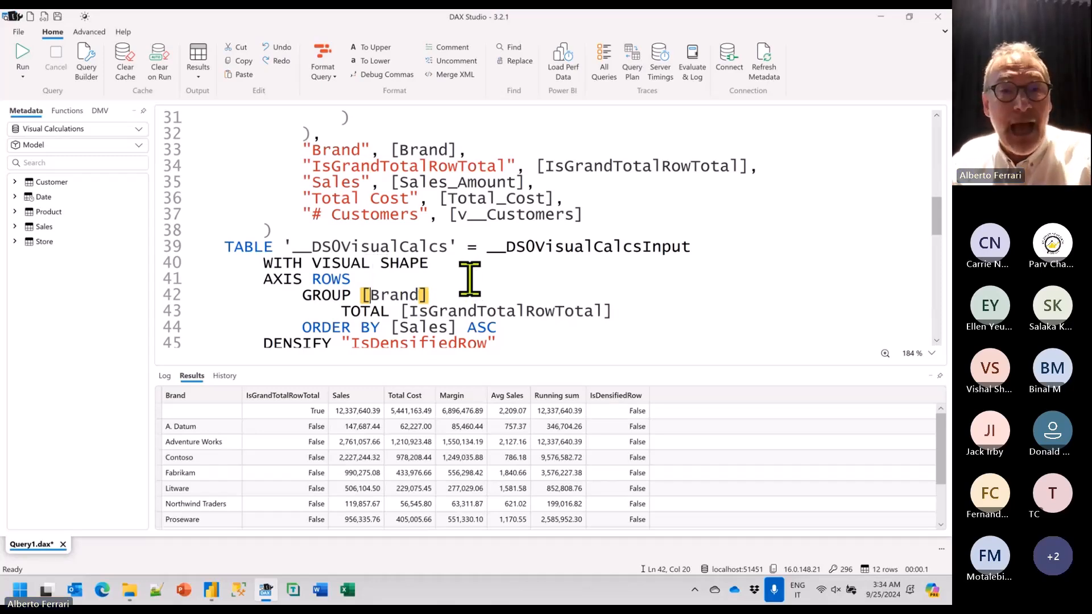
Replace the end comment in the Margin column definition with * SUM ( Sales[Quantity] ) and run the query.
{"action": "scroll", "coordinate": [387, 251], "scroll_direction": "up", "scroll_amount": 10}
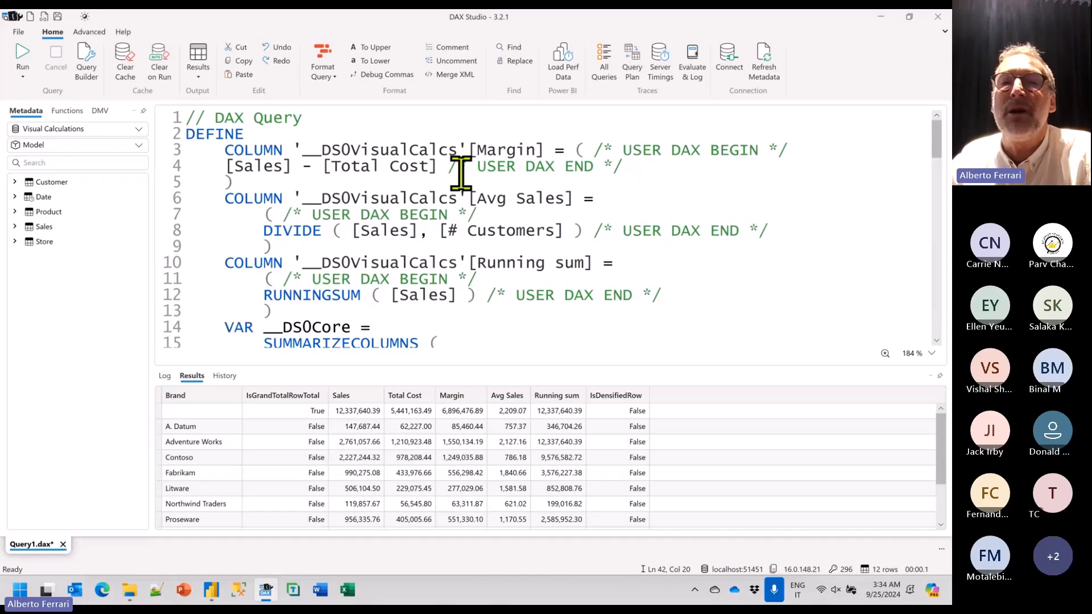
{"action": "left_click_drag", "start_coordinate": [448, 166], "coordinate": [633, 168]}
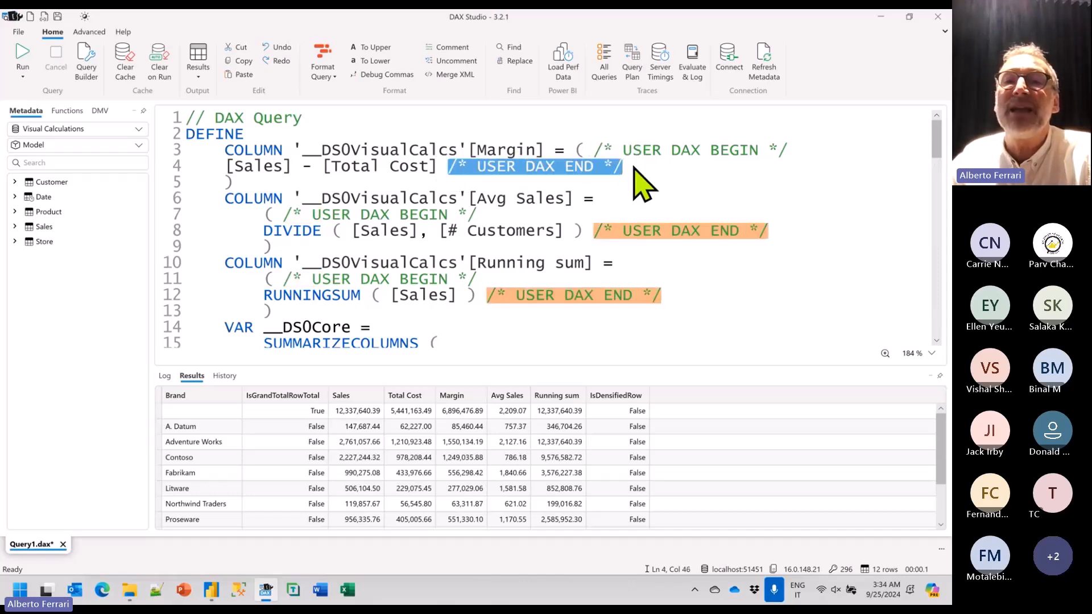
{"action": "type", "text": "* S"}
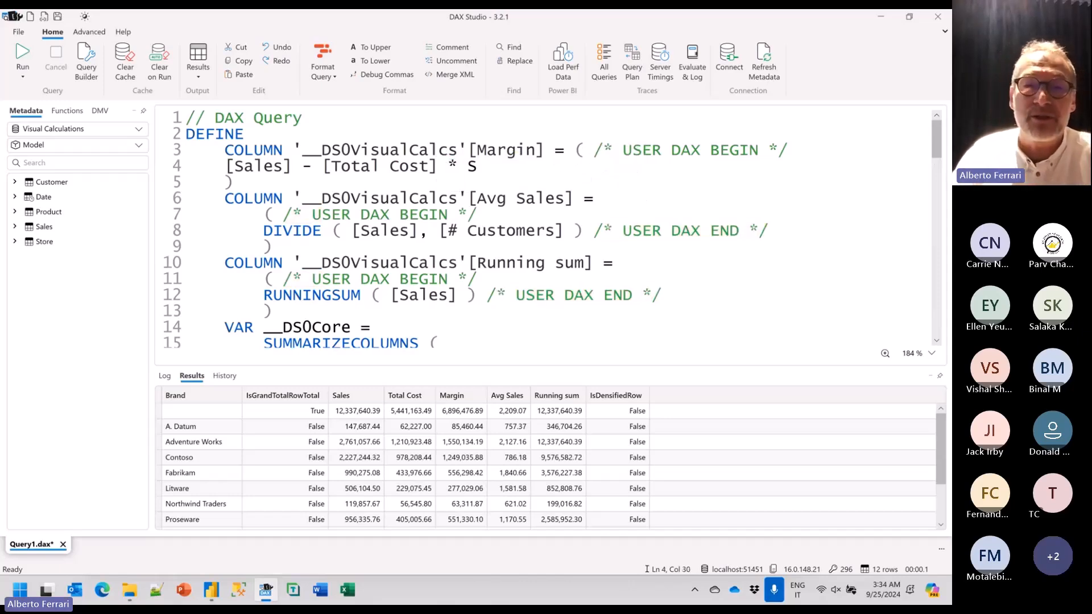
{"action": "type", "text": "UM ( Sales[Qaun"}
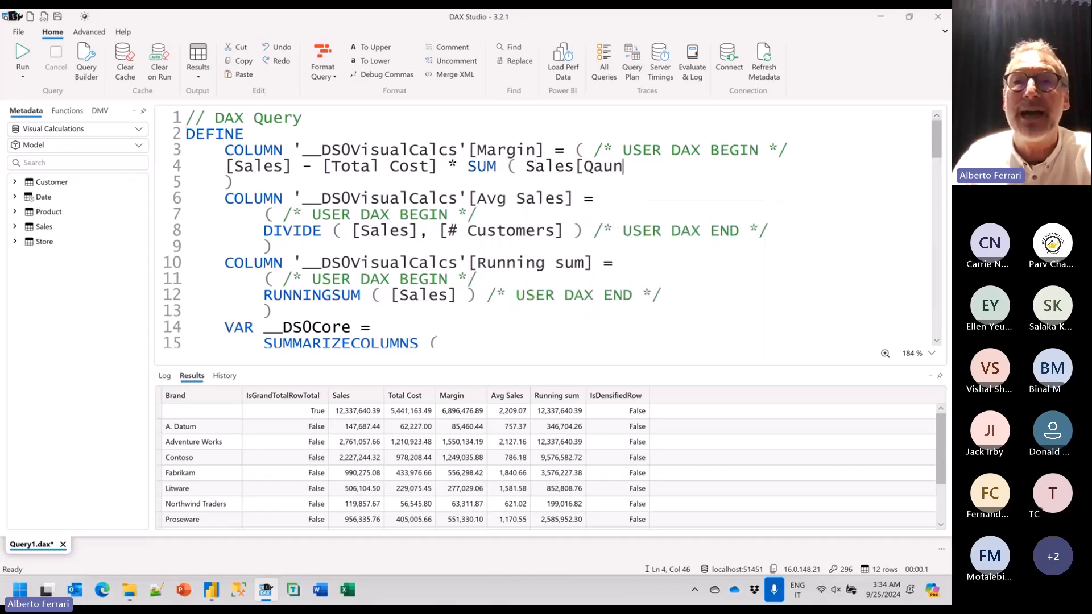
{"action": "key", "text": "BackSpace"}
{"action": "key", "text": "BackSpace"}
{"action": "key", "text": "BackSpace"}
{"action": "type", "text": "uant"}
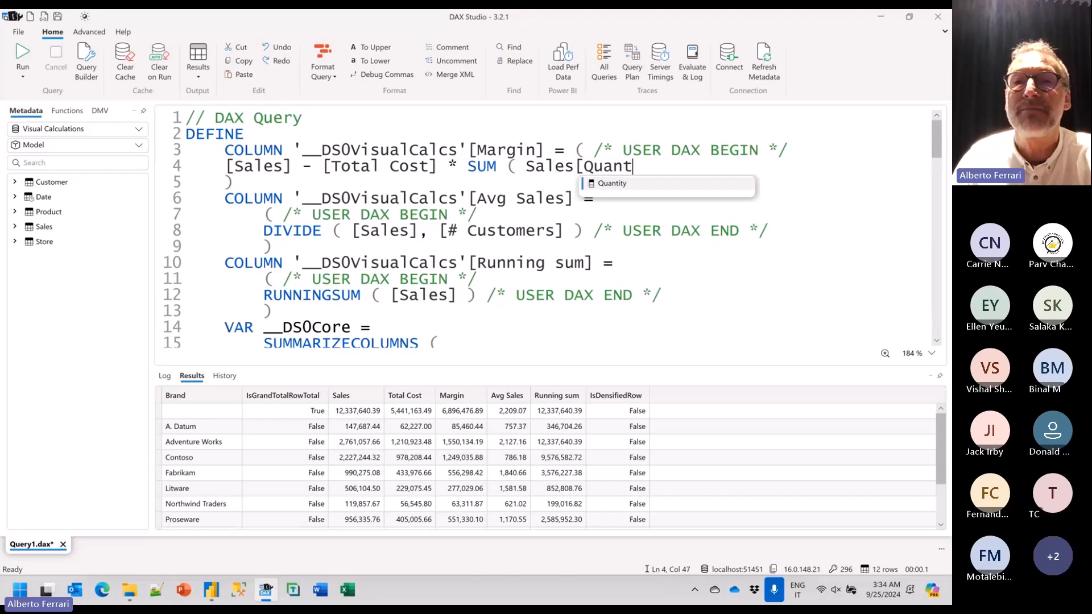
{"action": "type", "text": "ity] ("}
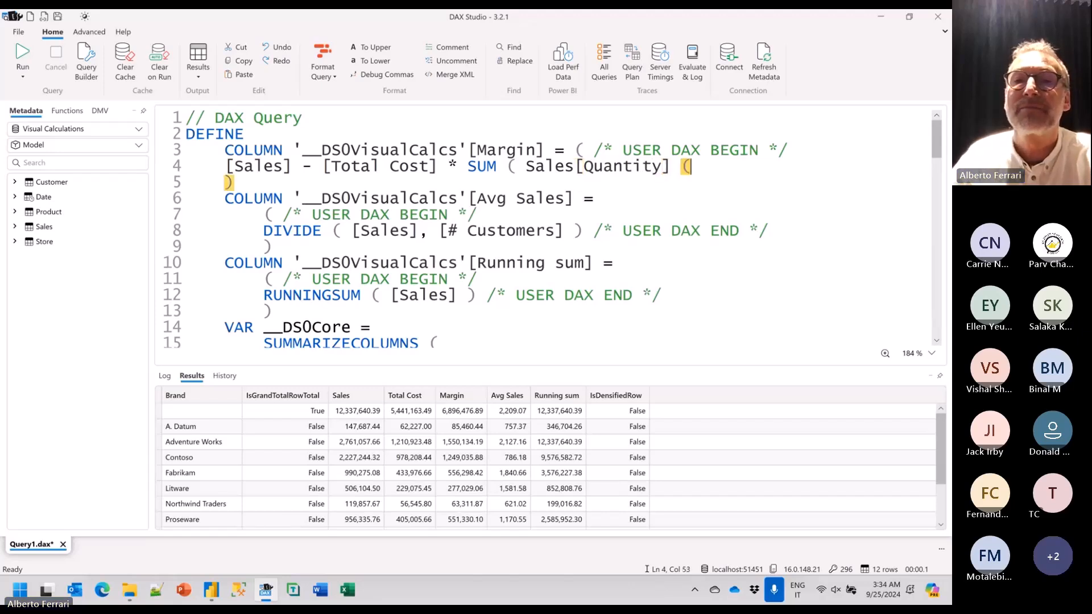
{"action": "key", "text": "BackSpace"}
{"action": "type", "text": ")"}
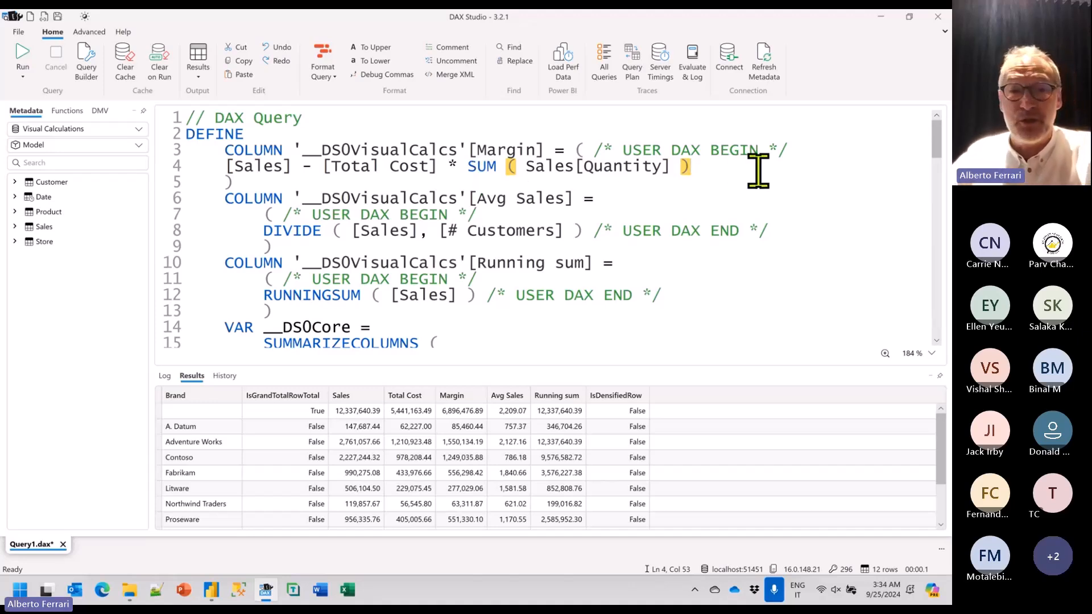
{"action": "key", "text": "F5"}
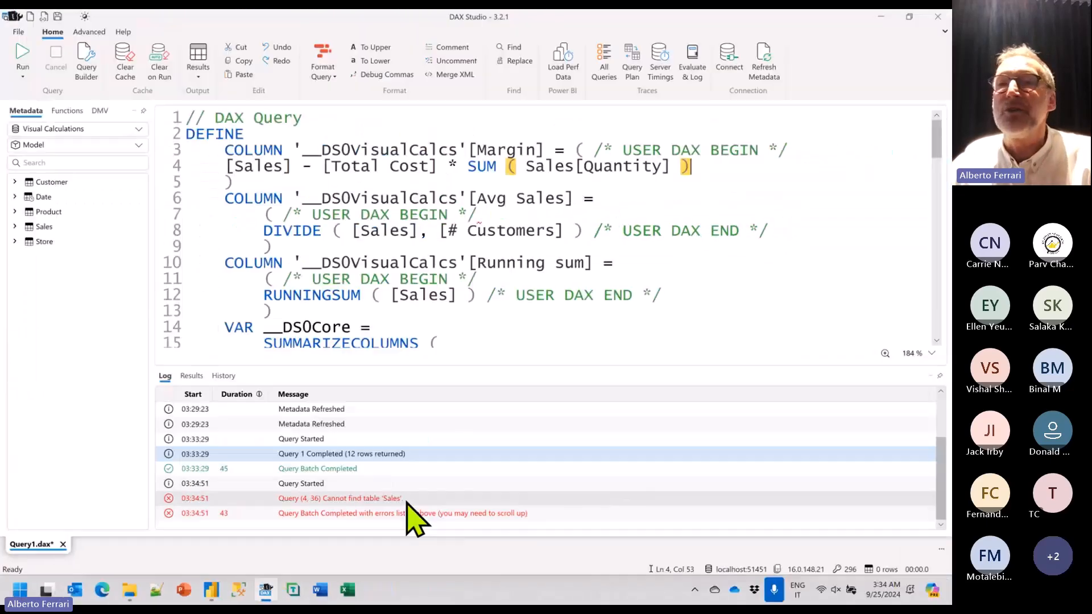
{"action": "scroll", "coordinate": [542, 267], "scroll_direction": "down", "scroll_amount": 2}
{"action": "scroll", "coordinate": [554, 259], "scroll_direction": "up", "scroll_amount": 2}
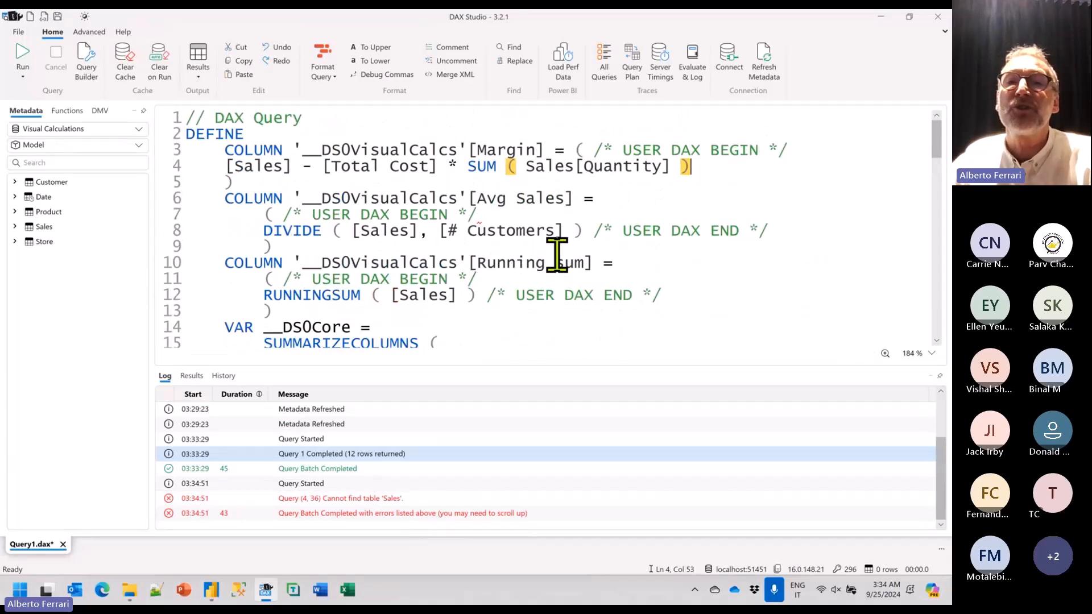
Remove the * SUM ( Sales[Quantity] ) multiplication from the Margin column expression.
{"action": "left_click_drag", "start_coordinate": [449, 166], "coordinate": [718, 175]}
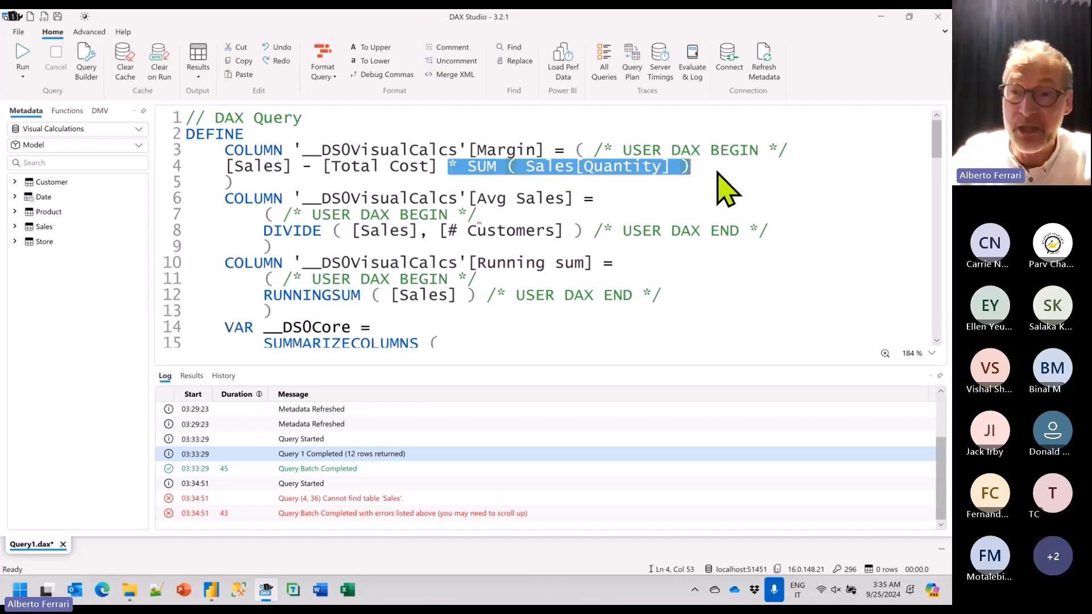
{"action": "key", "text": "Delete"}
{"action": "key", "text": "BackSpace"}
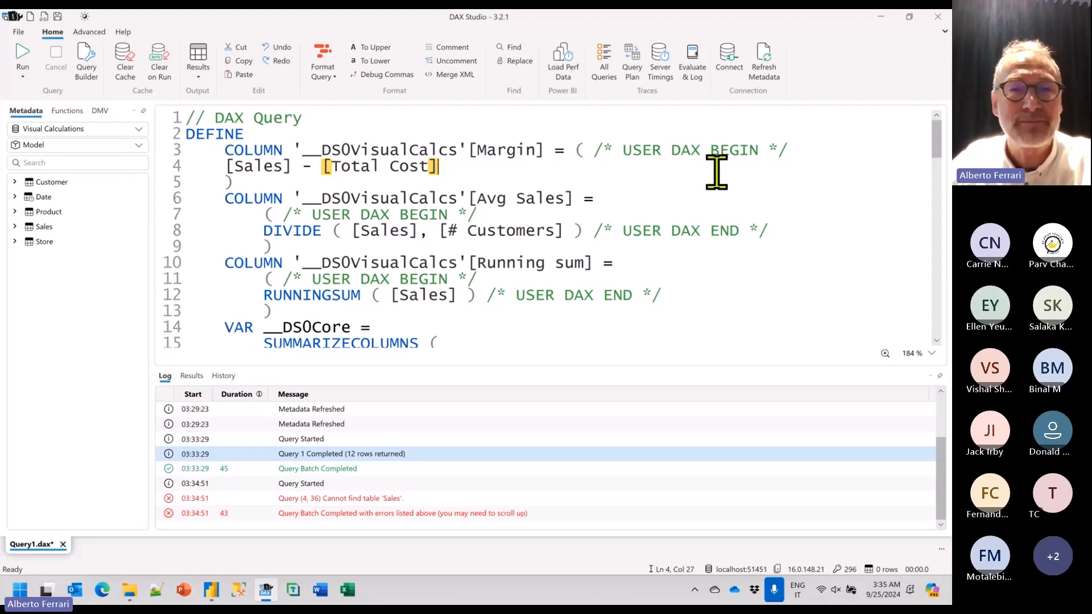
Switch to the presentation on the Main desktop, review the Demo takeaways slide, and return to the Demo desktop.
{"action": "key", "text": "super+Tab"}
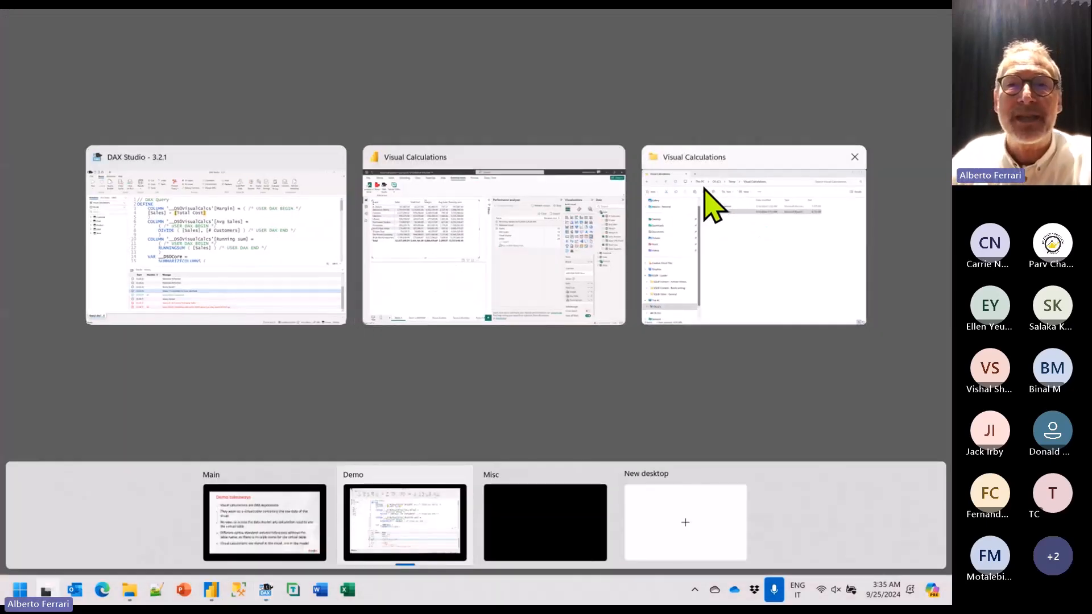
{"action": "key", "text": "super+s"}
{"action": "left_click", "coordinate": [551, 237]}
{"action": "key", "text": "alt+Tab"}
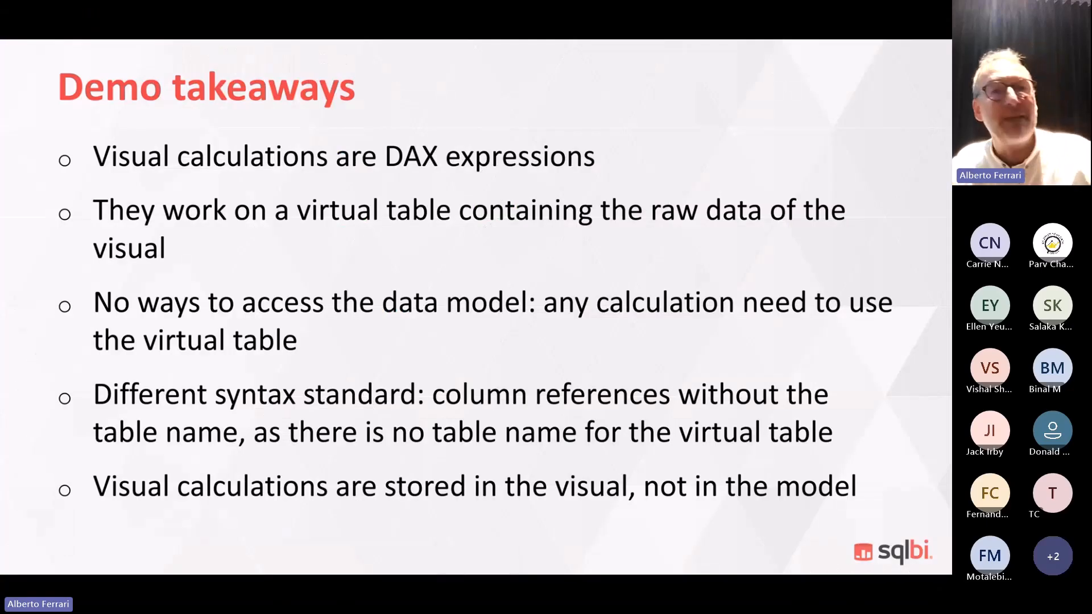
{"action": "left_click", "coordinate": [387, 254]}
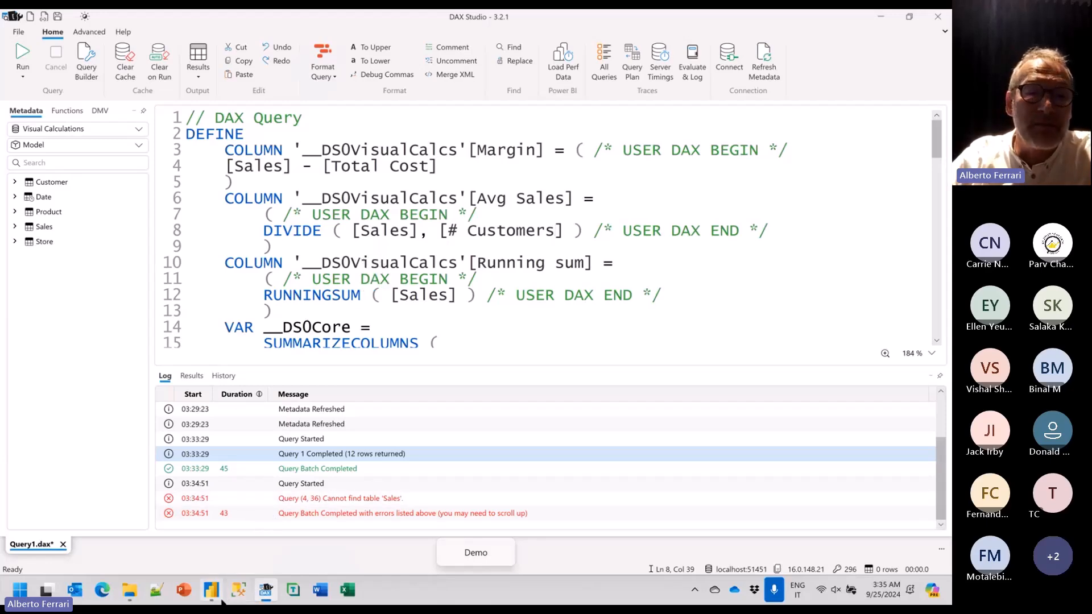
Switch to Power BI Desktop, collapse the Performance analyzer, and select the Year matrix on the Demo 2 WINDOW page.
{"action": "left_click", "coordinate": [210, 592]}
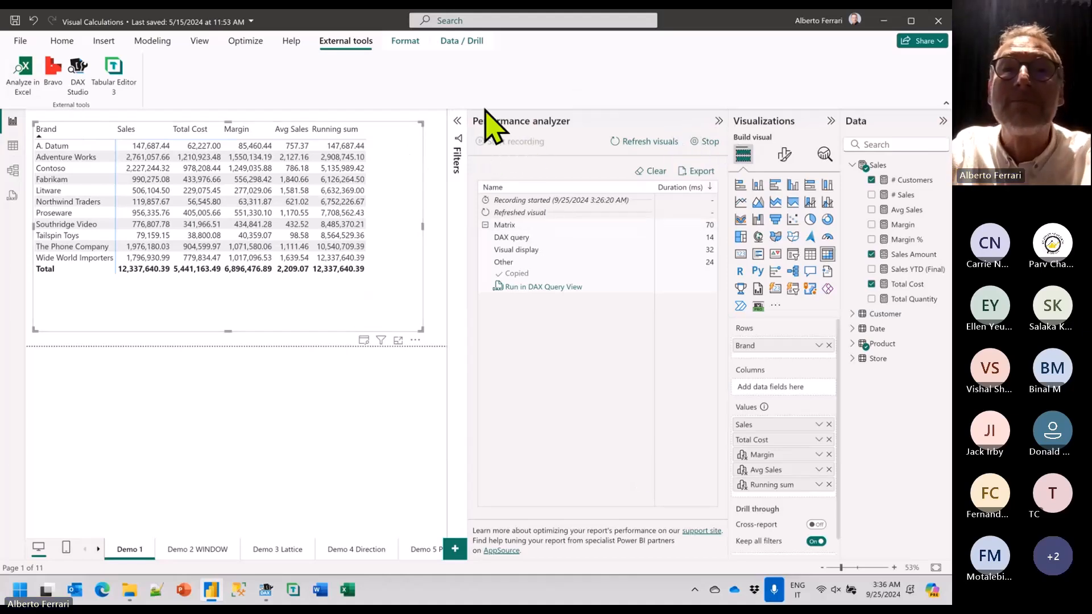
{"action": "left_click", "coordinate": [720, 122]}
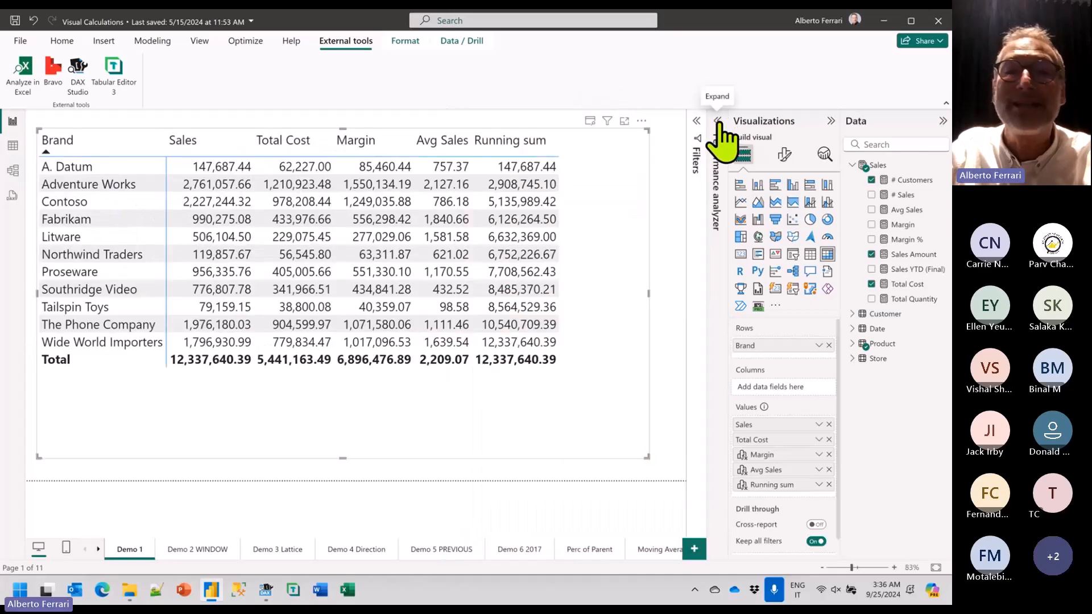
{"action": "left_click", "coordinate": [181, 550]}
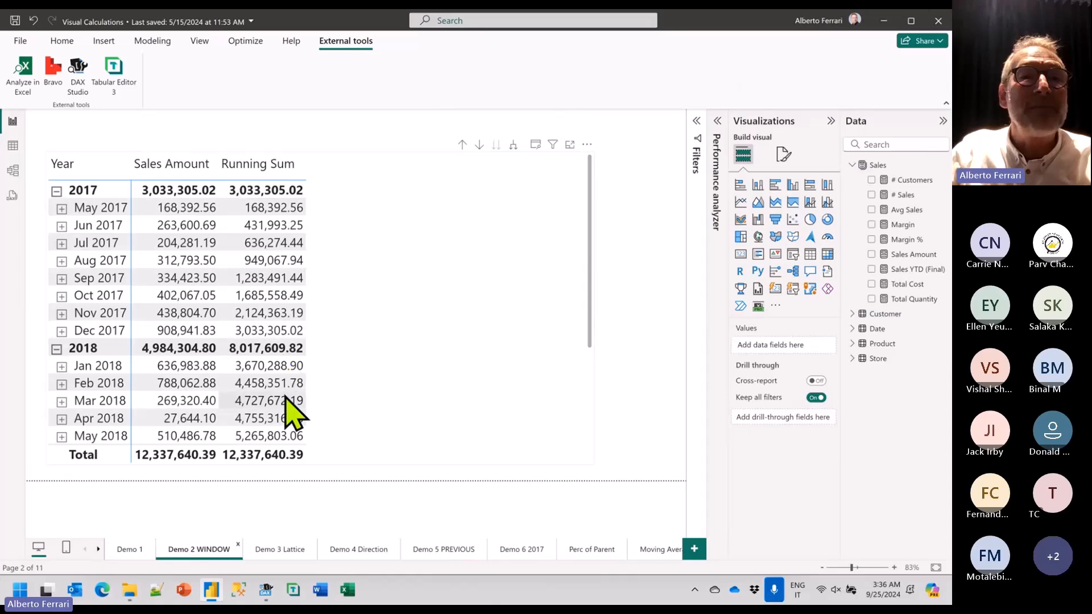
{"action": "left_click", "coordinate": [336, 245]}
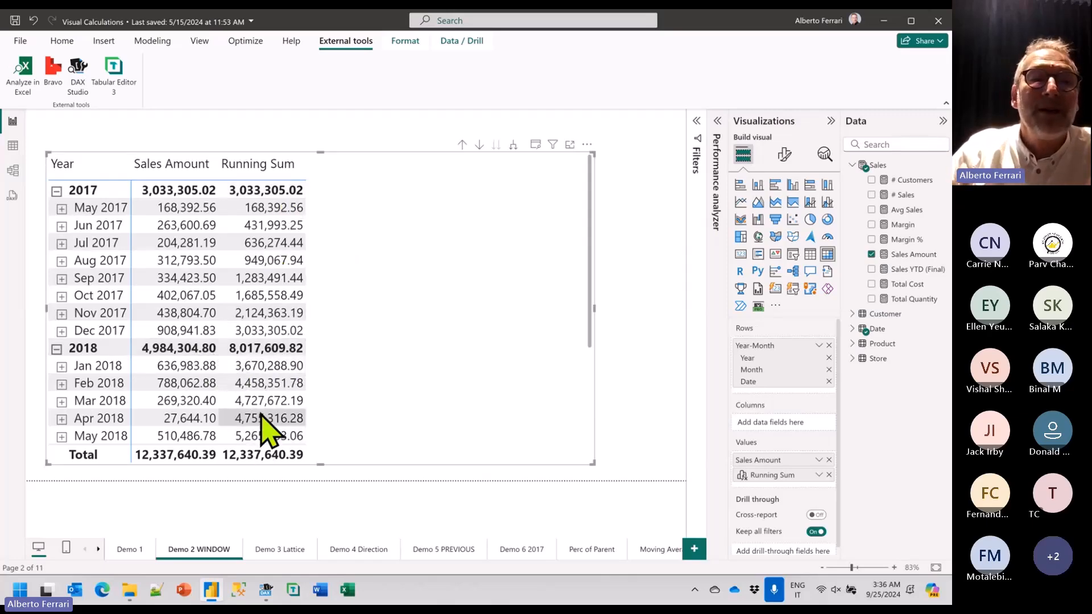
Open the matrix's Running Sum visual calculation to read its formula and list the available calculation templates.
{"action": "scroll", "coordinate": [272, 432], "scroll_direction": "down", "scroll_amount": 3}
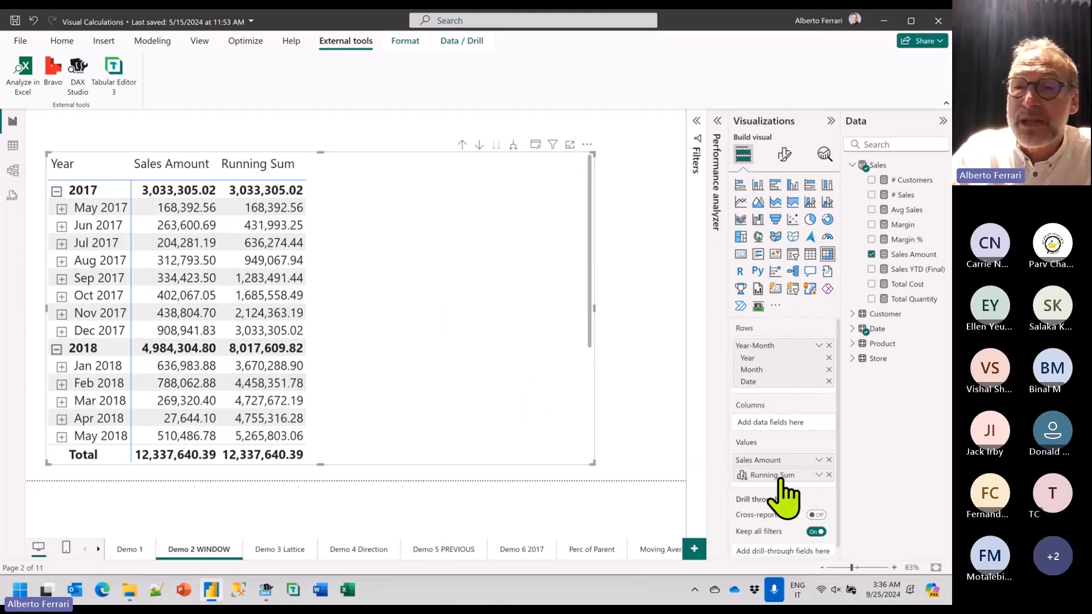
{"action": "right_click", "coordinate": [445, 306]}
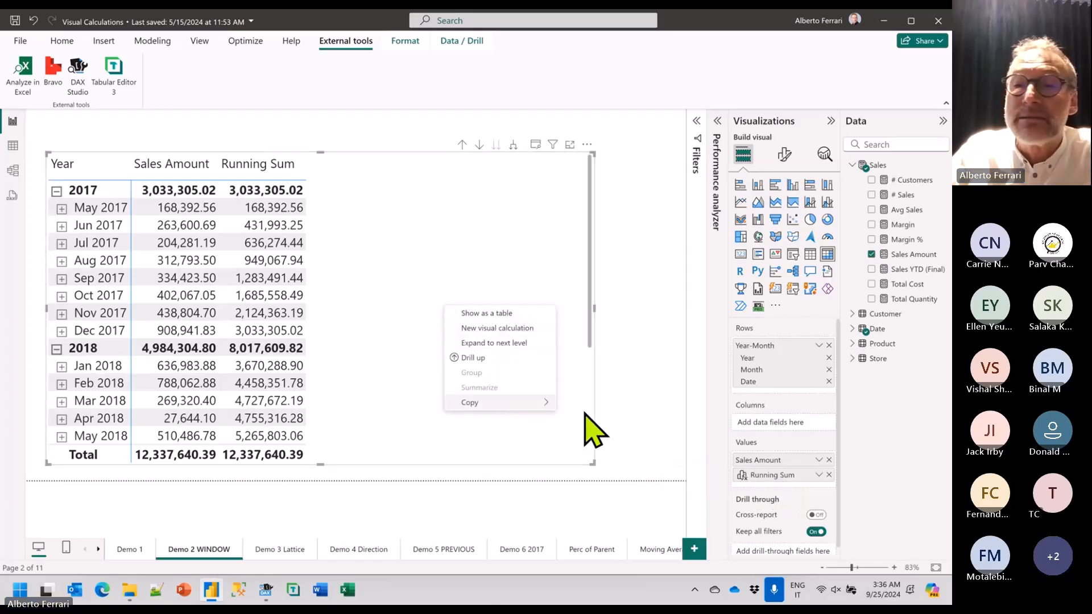
{"action": "right_click", "coordinate": [789, 479]}
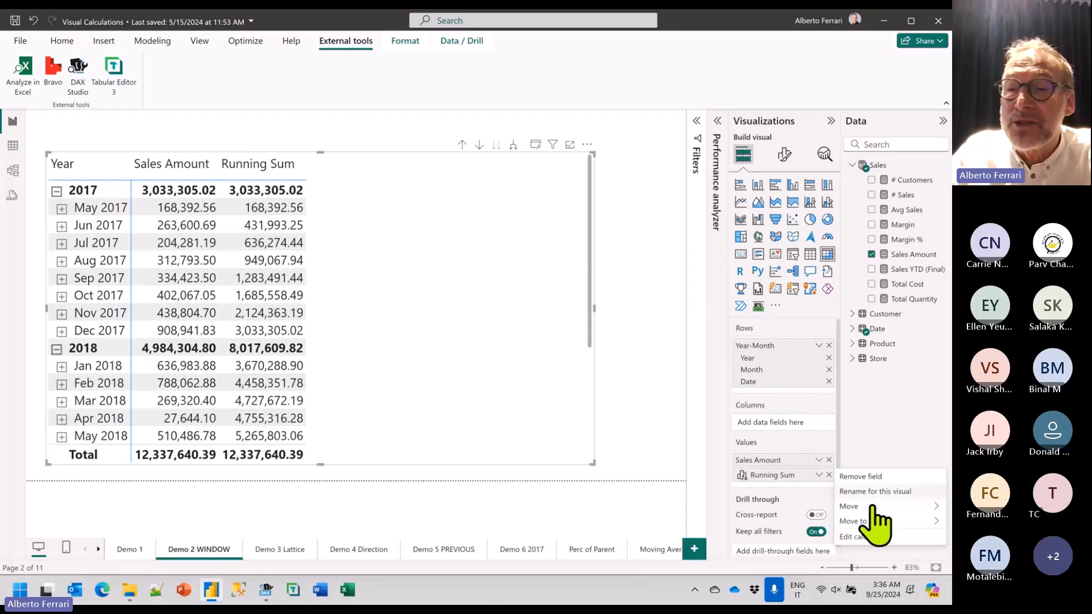
{"action": "left_click", "coordinate": [865, 536]}
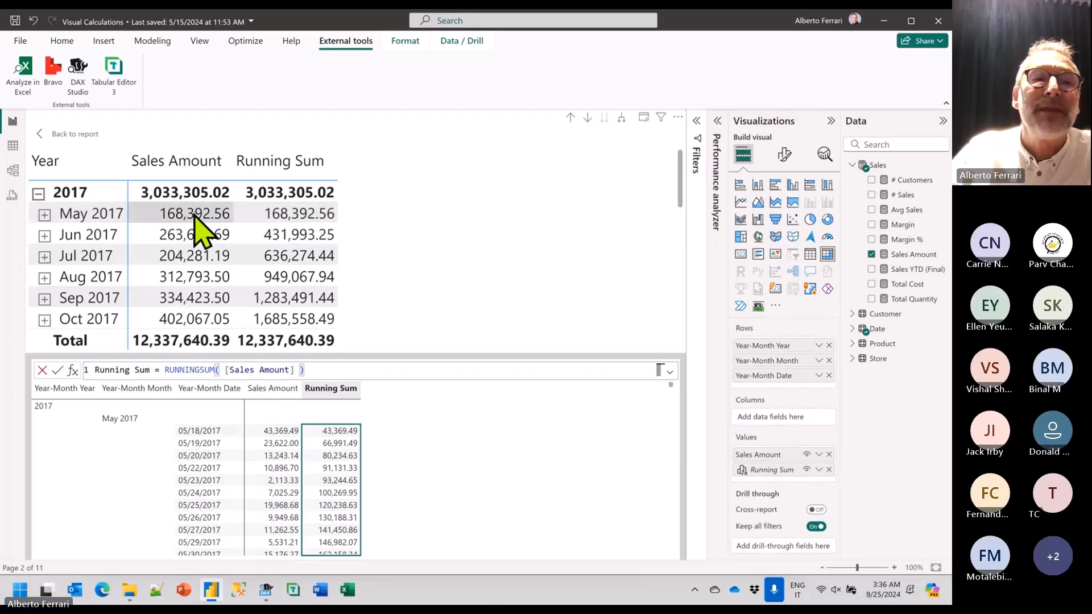
{"action": "left_click", "coordinate": [57, 371]}
{"action": "left_click", "coordinate": [72, 371]}
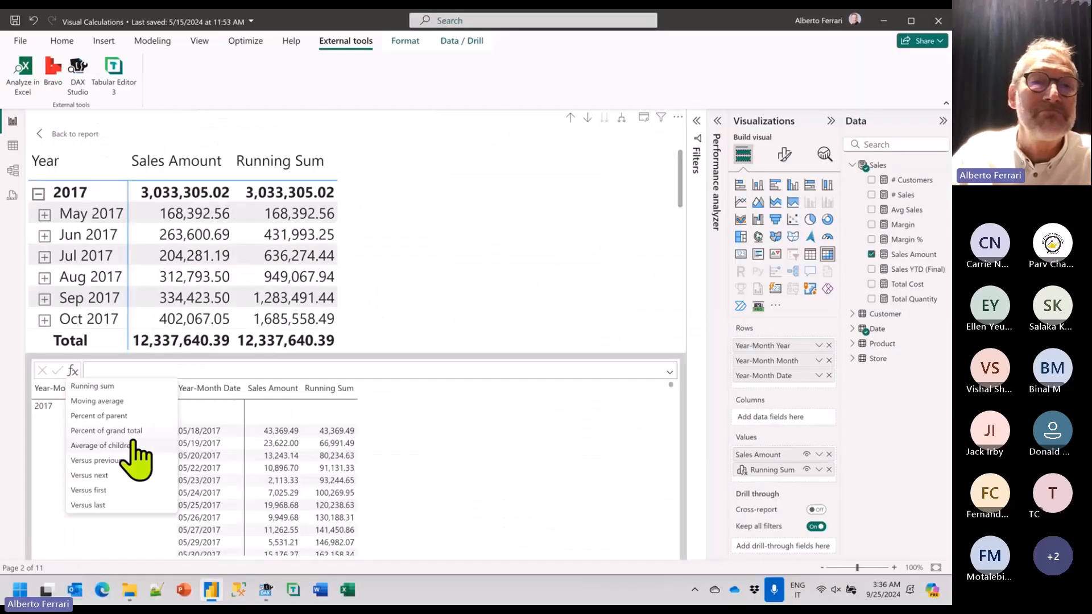
Add a visual calculation First Values = FIRST ( [Sales Amount] ) to the matrix and check it across 2017 and 2018.
{"action": "left_click", "coordinate": [188, 373]}
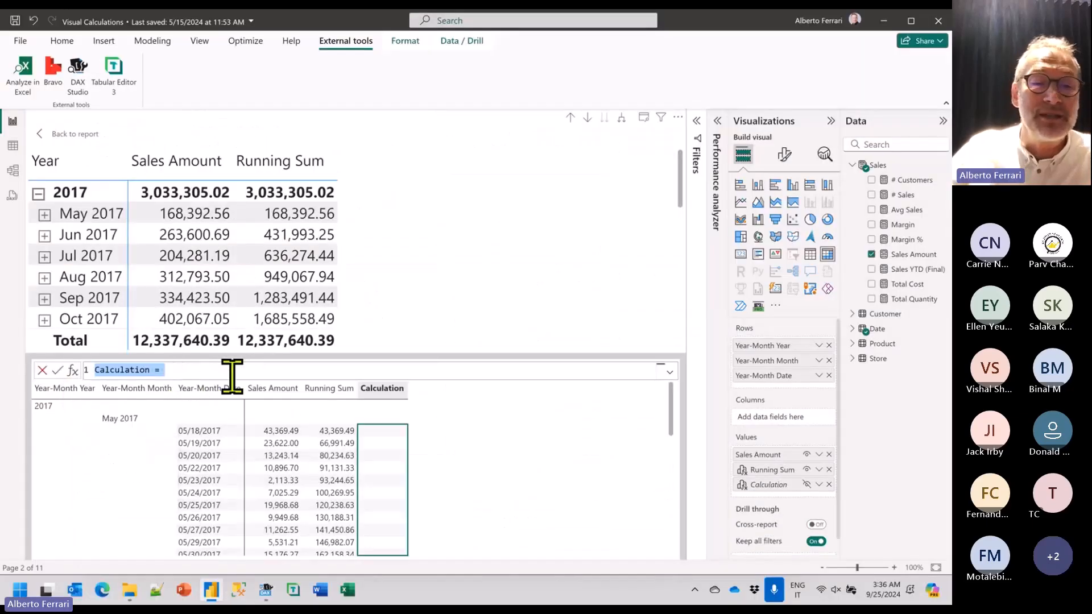
{"action": "type", "text": "First V"}
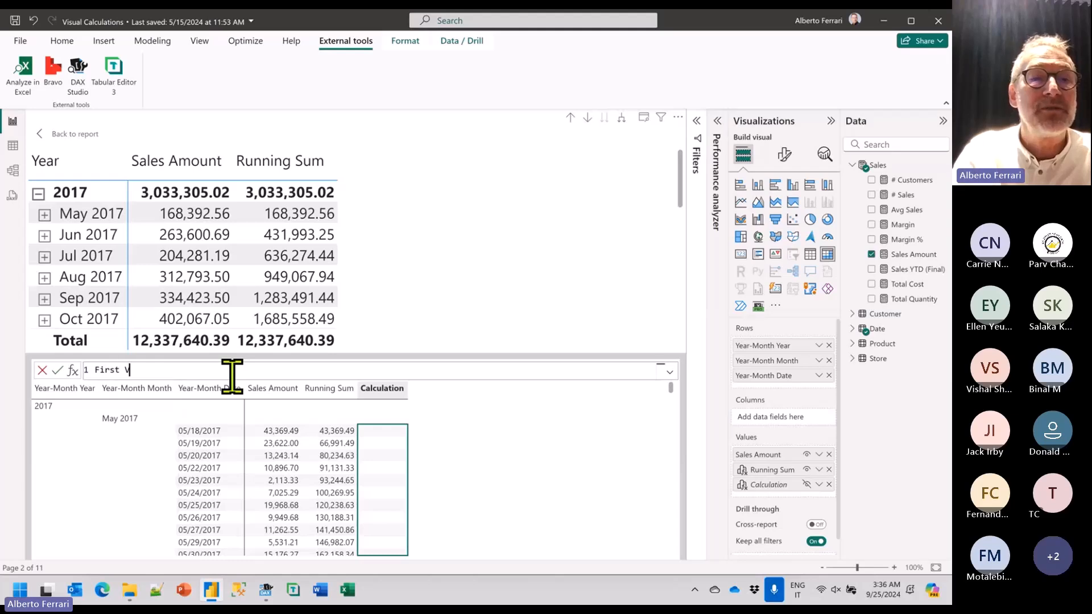
{"action": "type", "text": "alues = F"}
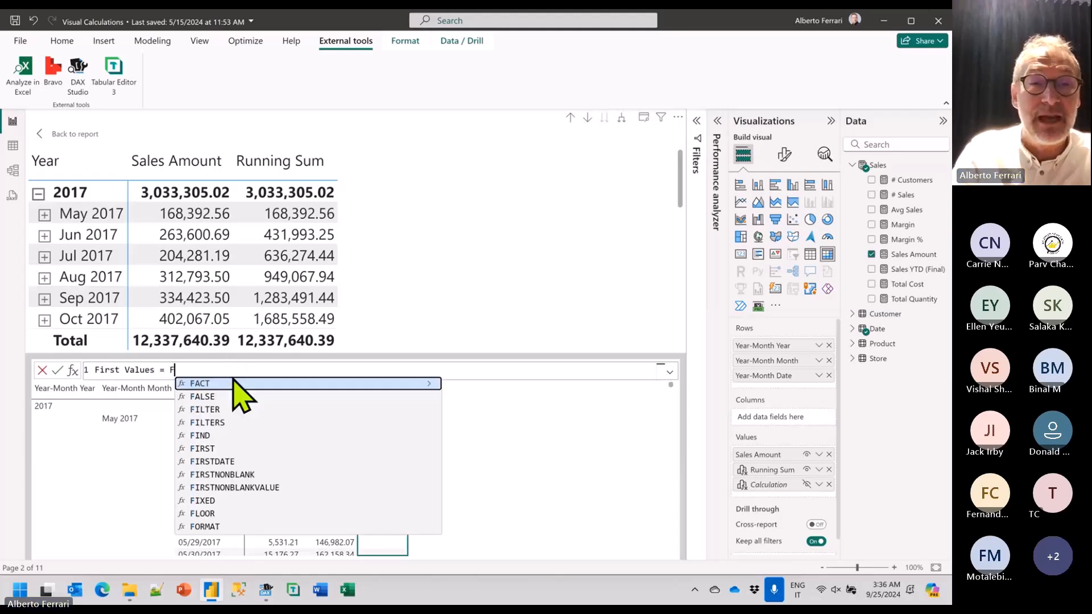
{"action": "type", "text": "IRST ( ["}
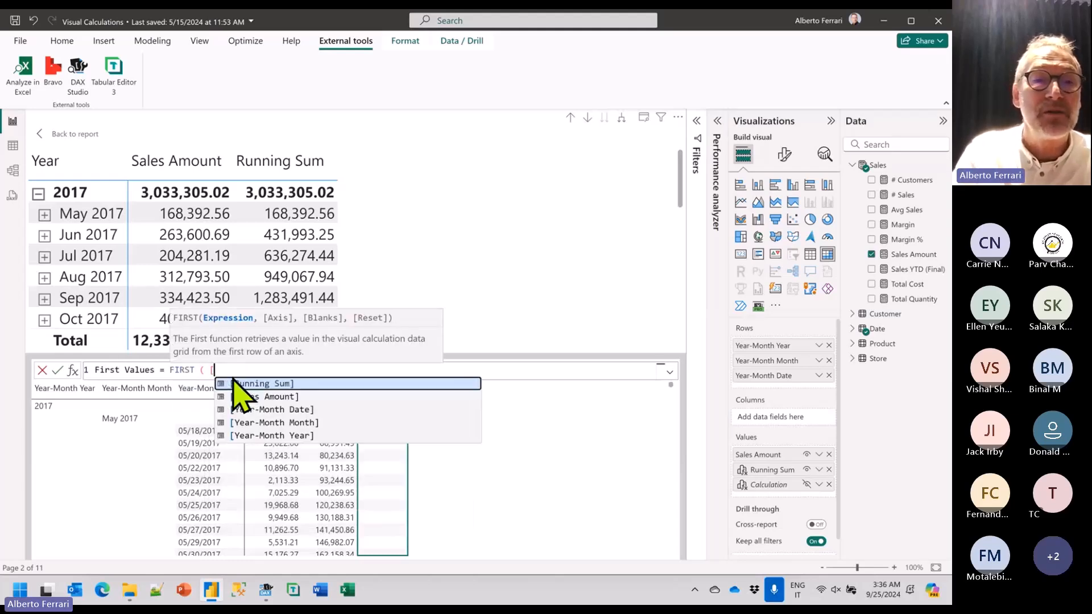
{"action": "type", "text": "Sales Amount] )"}
{"action": "key", "text": "Return"}
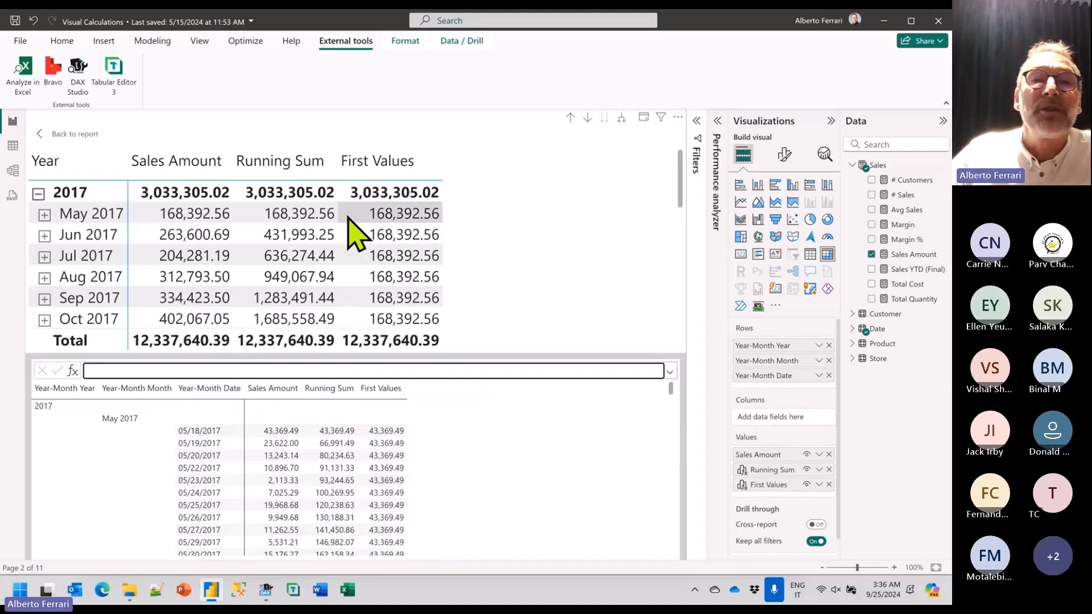
{"action": "scroll", "coordinate": [375, 244], "scroll_direction": "down", "scroll_amount": 5}
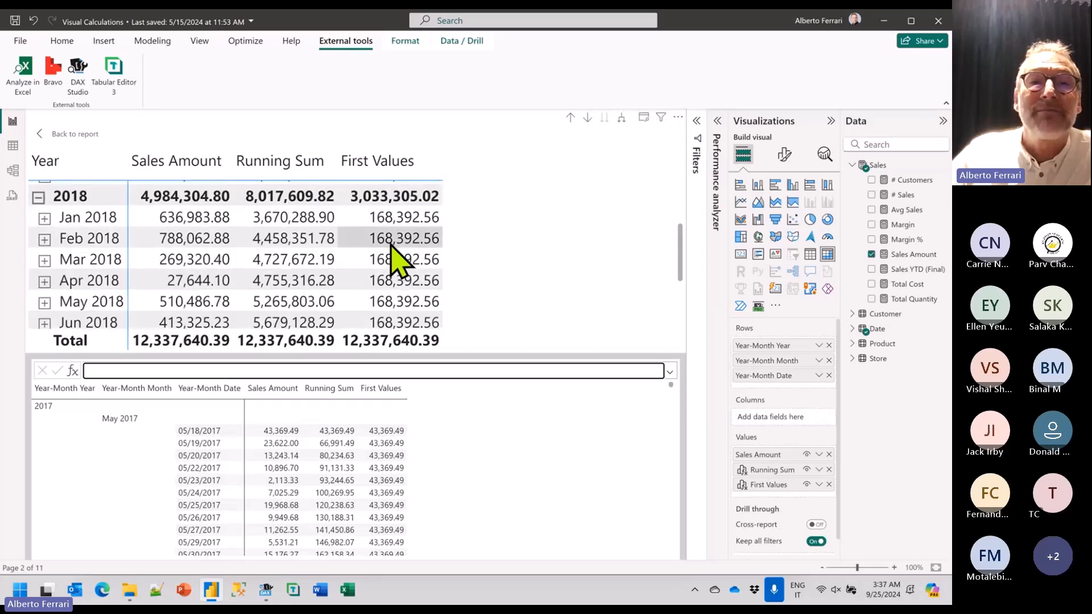
{"action": "scroll", "coordinate": [375, 230], "scroll_direction": "up", "scroll_amount": 10}
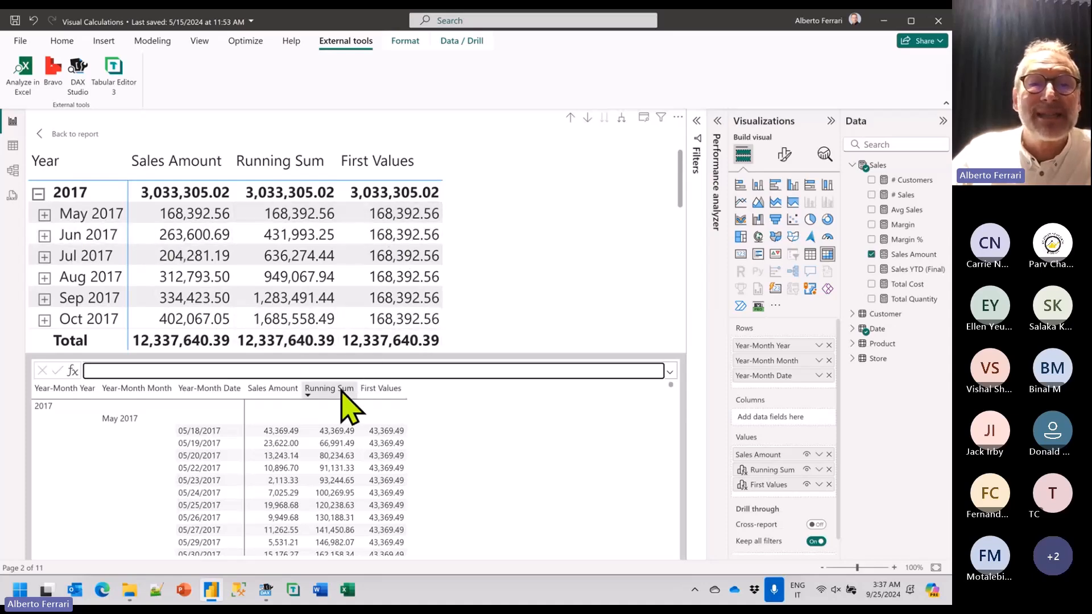
Add a visual calculation from the Versus previous template and replace its first [Field] placeholder with [Sales Amount].
{"action": "left_click", "coordinate": [375, 387]}
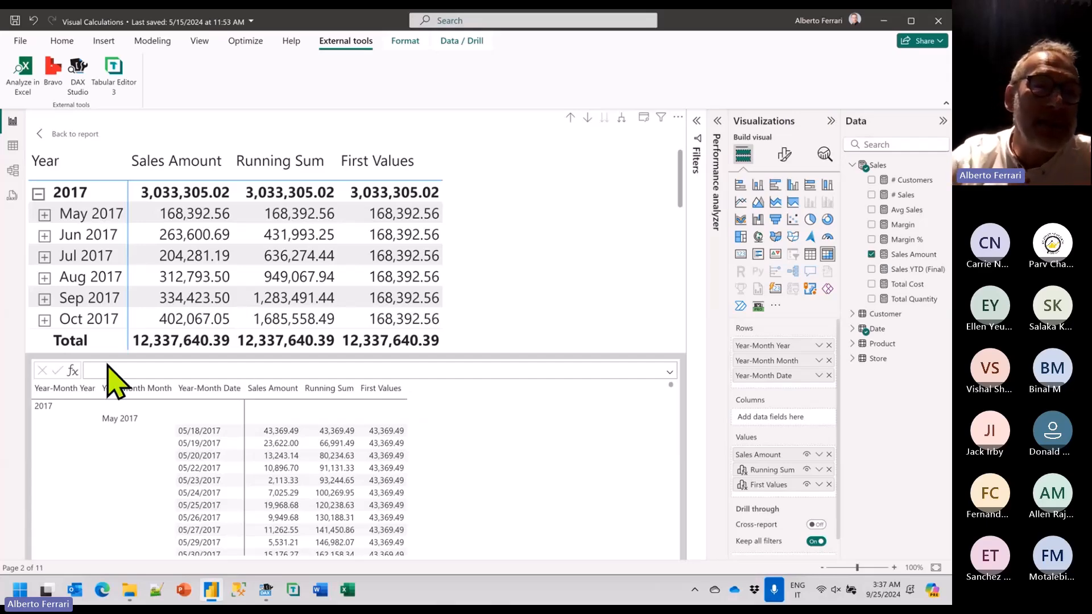
{"action": "left_click", "coordinate": [73, 370]}
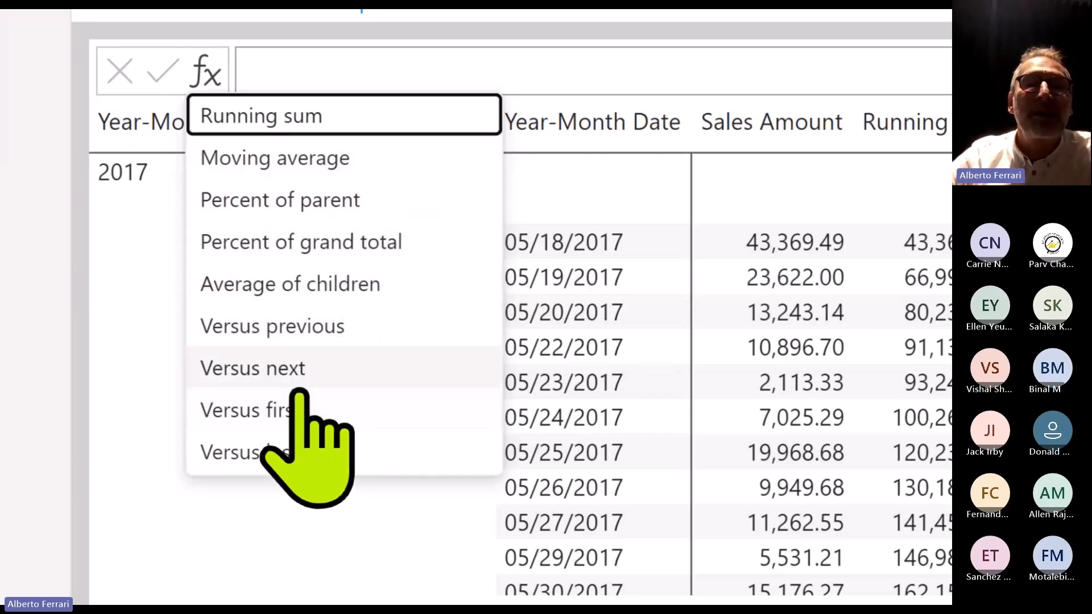
{"action": "left_click", "coordinate": [288, 338]}
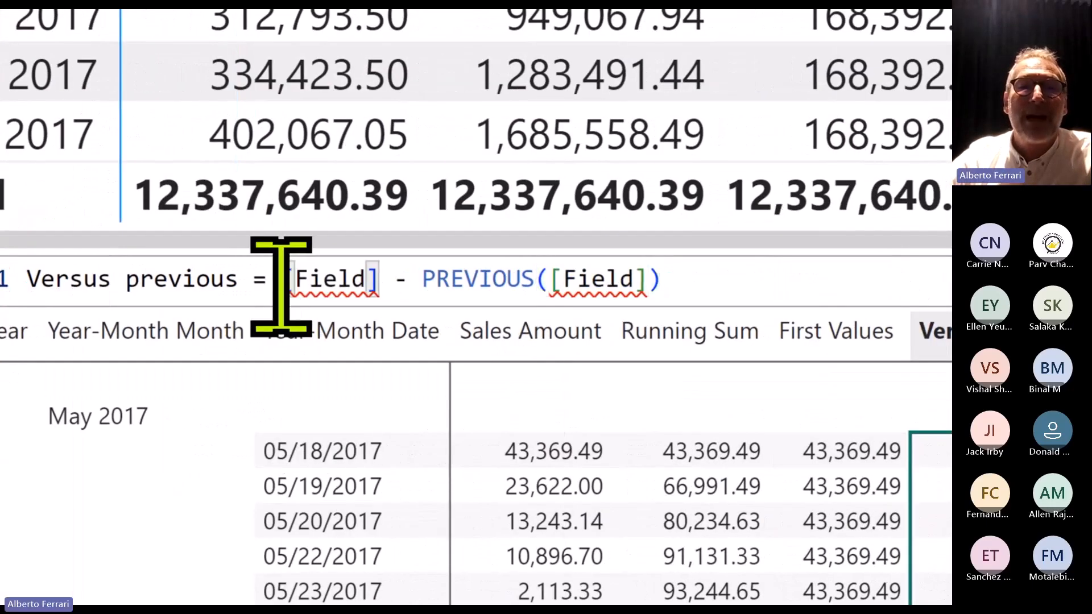
{"action": "left_click_drag", "start_coordinate": [282, 285], "coordinate": [378, 287]}
{"action": "type", "text": "[S"}
{"action": "key", "text": "Tab"}
{"action": "key", "text": "Right"}
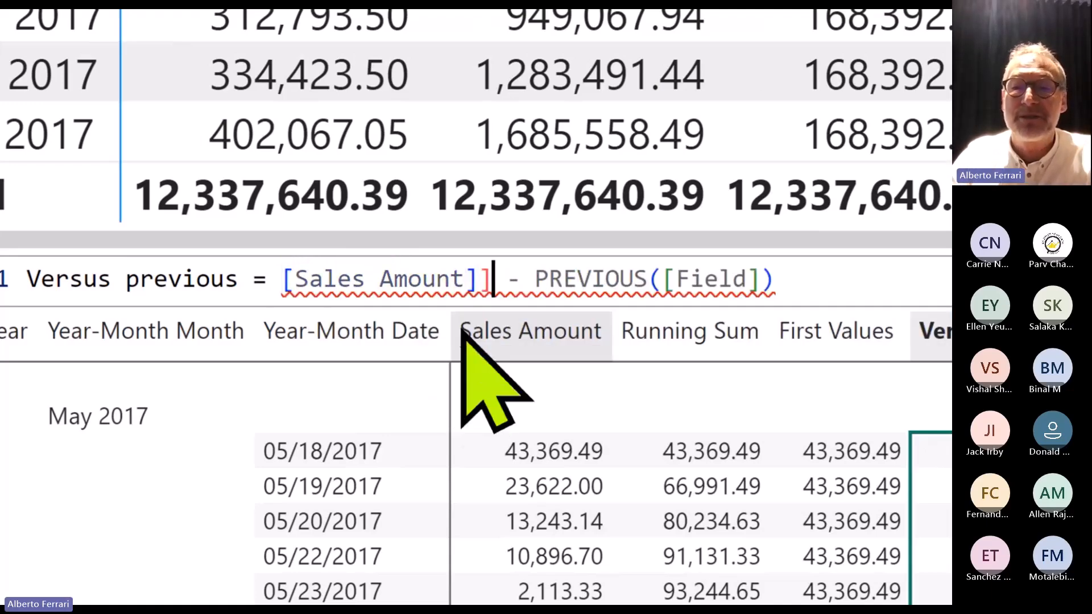
{"action": "key", "text": "BackSpace"}
Replace the placeholder inside PREVIOUS with [Sales Amount] and commit the Versus previous calculation.
{"action": "key", "text": "ctrl+Right"}
{"action": "key", "text": "ctrl+Right"}
{"action": "key", "text": "Right"}
{"action": "key", "text": "ctrl+shift+Right"}
{"action": "key", "text": "shift+Right"}
{"action": "type", "text": "[S"}
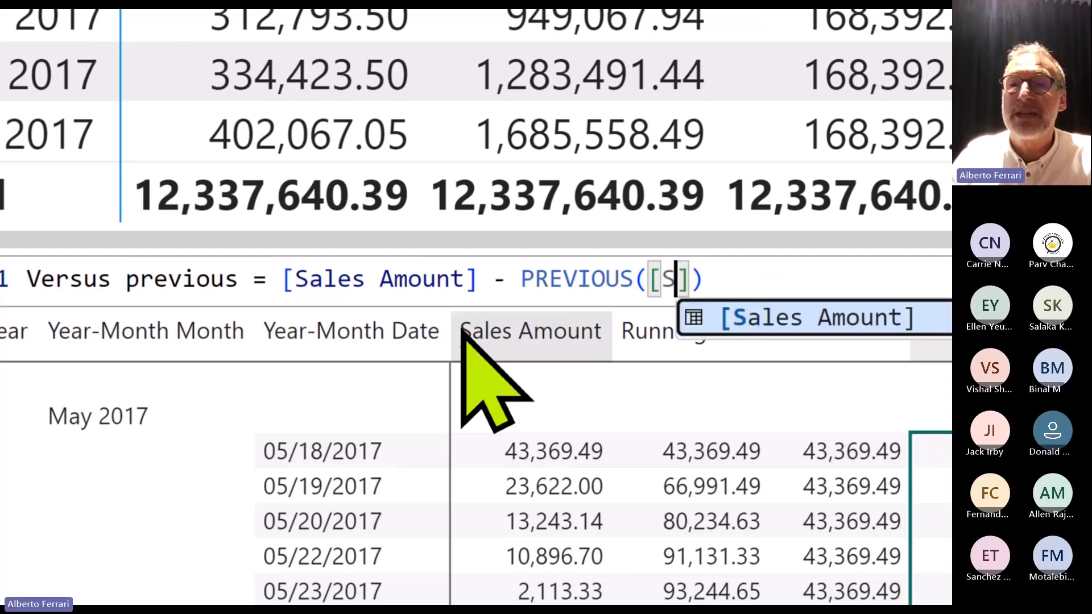
{"action": "key", "text": "Tab"}
{"action": "key", "text": "Right"}
{"action": "key", "text": "BackSpace"}
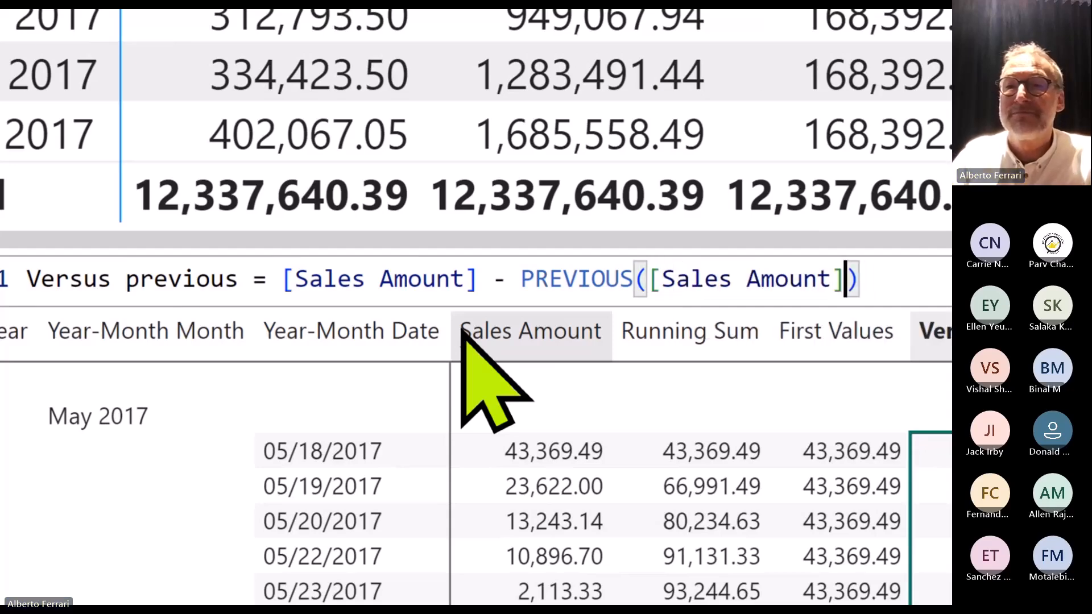
{"action": "key", "text": "Return"}
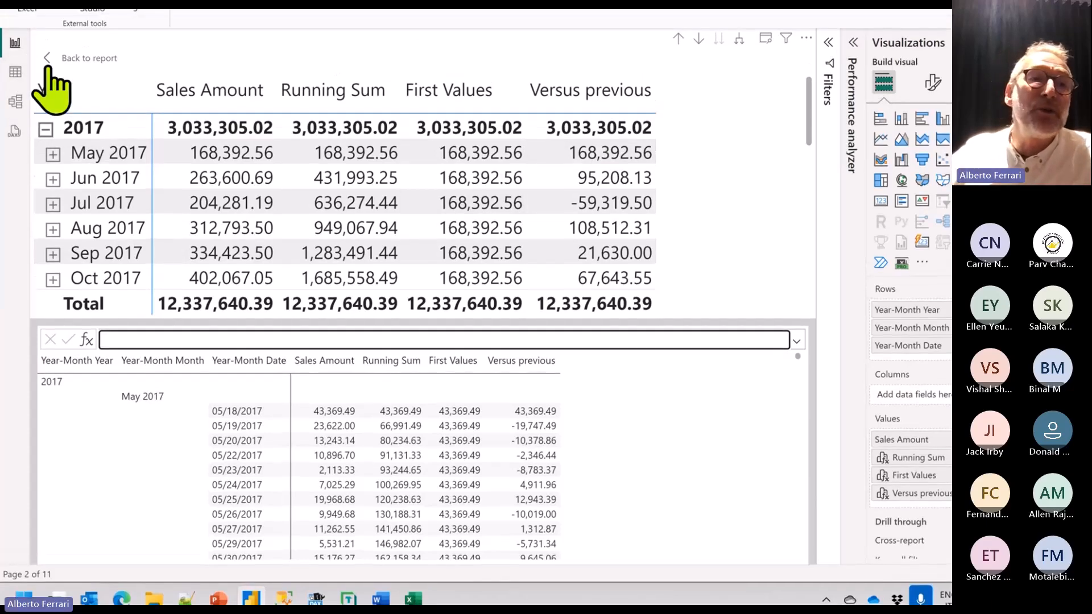
Return to the report page, expand May 2017 to its dates in the matrix, and deselect the visual.
{"action": "left_click", "coordinate": [48, 62]}
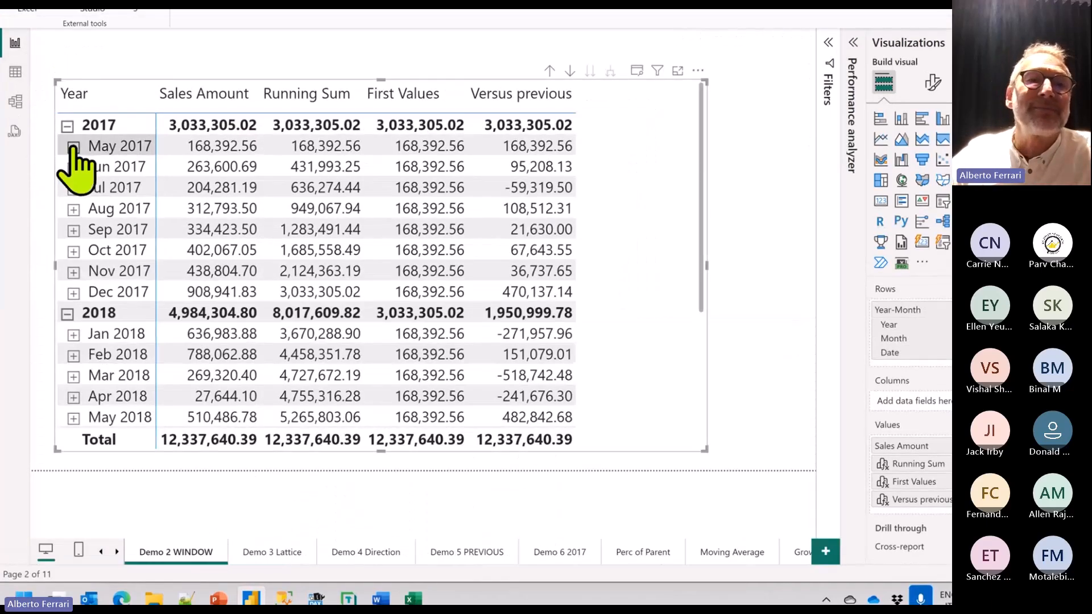
{"action": "left_click", "coordinate": [74, 148]}
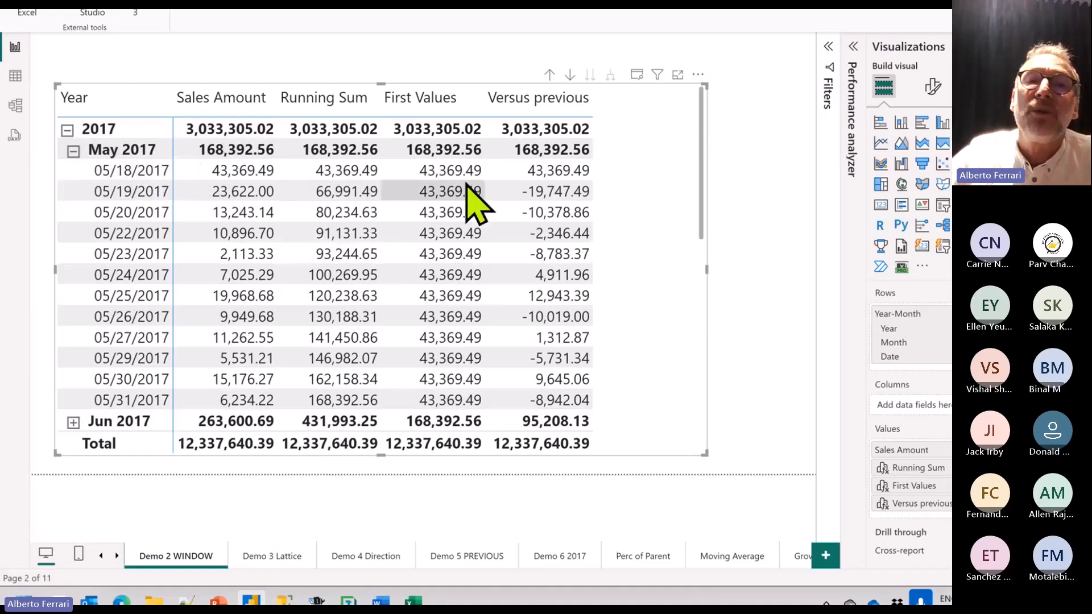
{"action": "left_click", "coordinate": [734, 169]}
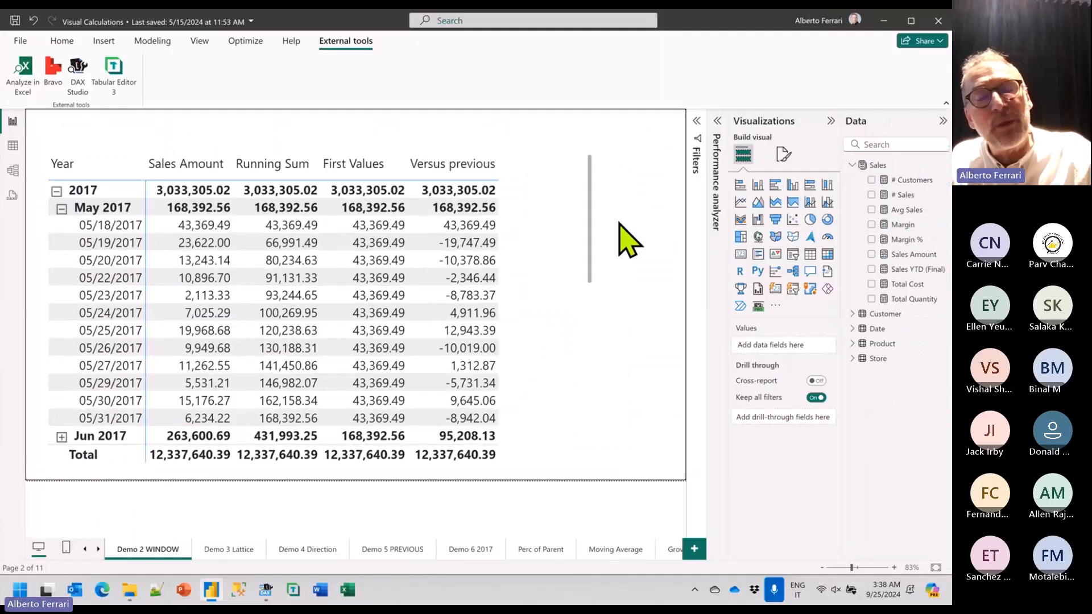
Switch to the presentation to review the Demo takeaways slide, and return to Power BI Desktop with the matrix selected.
{"action": "key", "text": "ctrl+super+Left"}
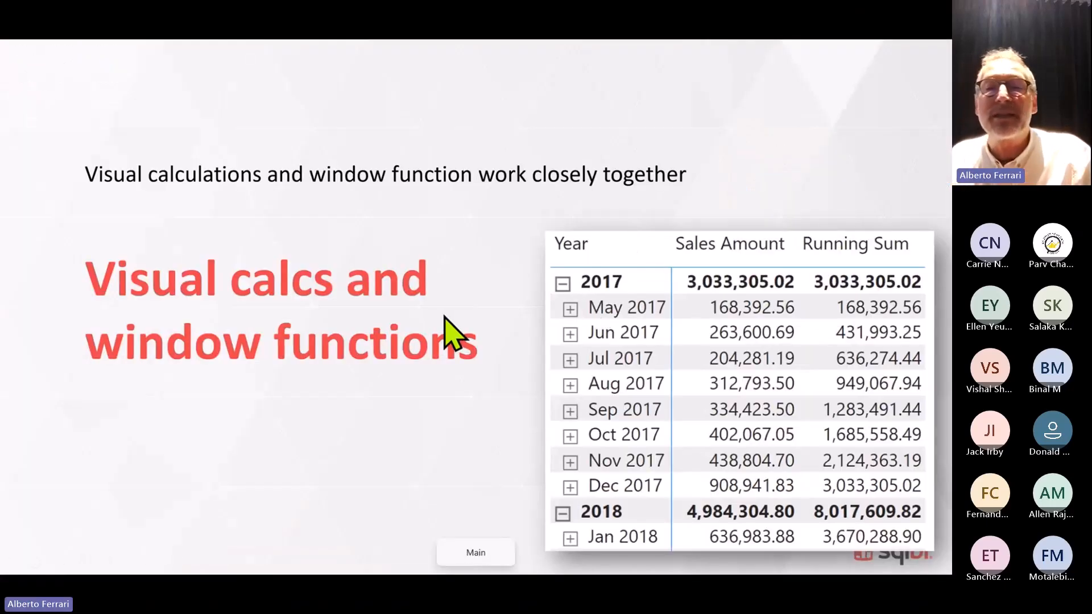
{"action": "key", "text": "Right"}
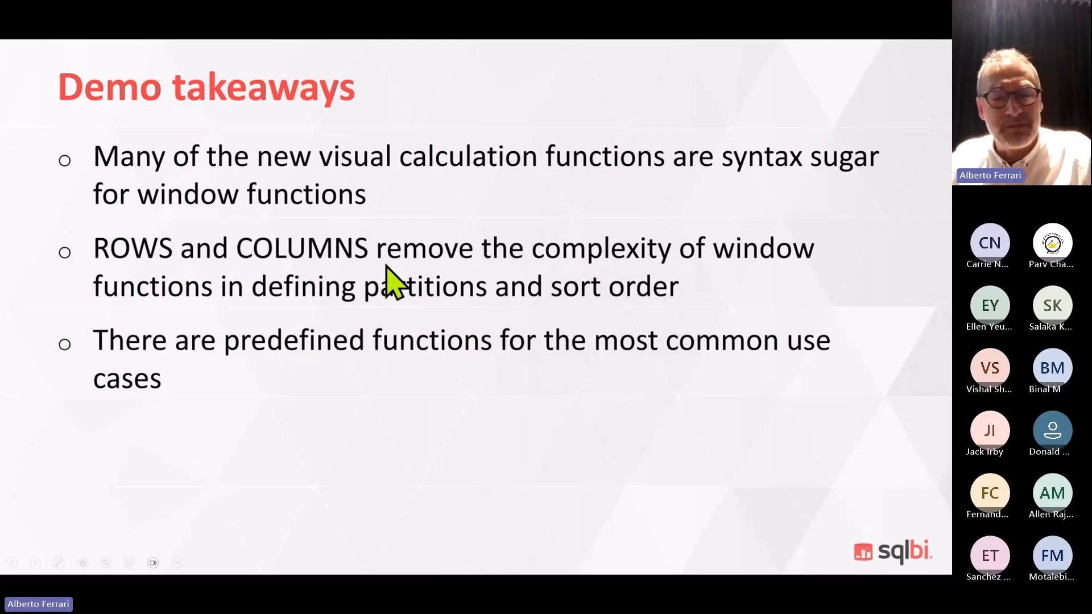
{"action": "key", "text": "alt+Tab"}
{"action": "left_click", "coordinate": [556, 260]}
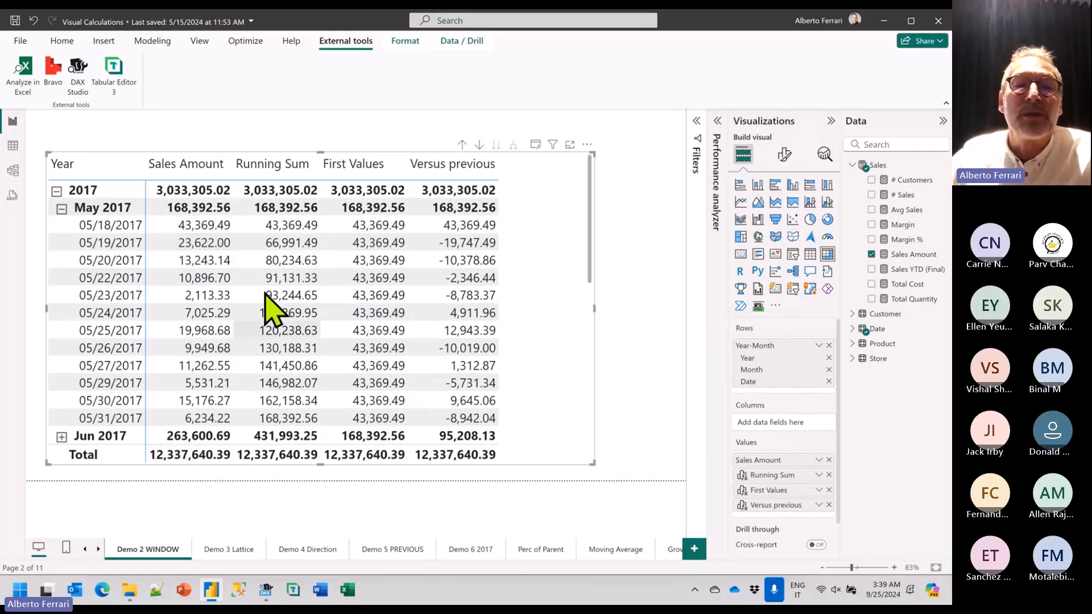
Remove the Versus previous, First Values and Running Sum calculations from the matrix values.
{"action": "left_click", "coordinate": [829, 505]}
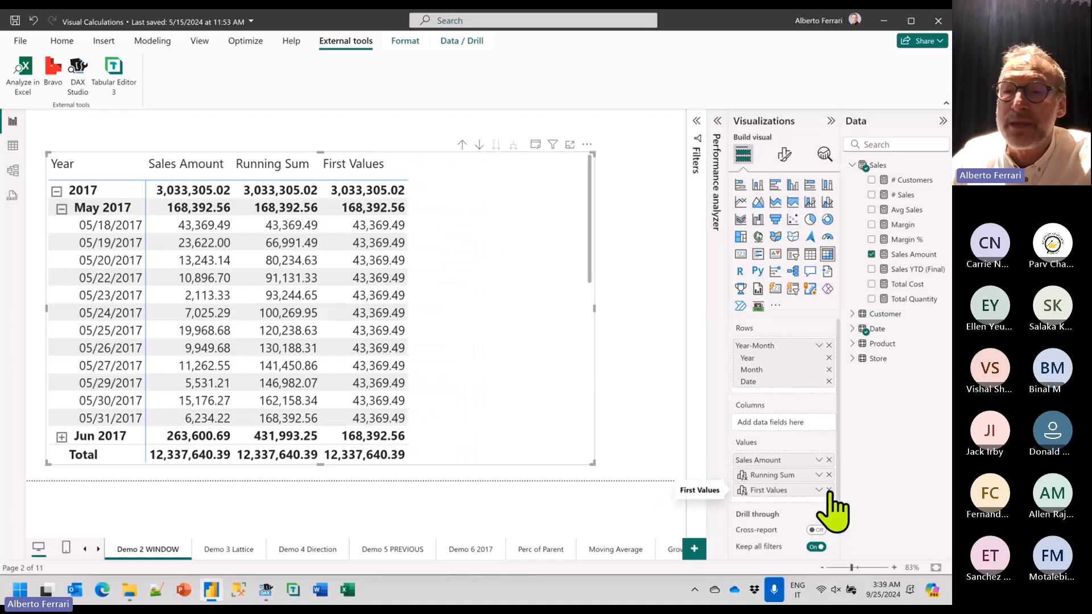
{"action": "left_click", "coordinate": [829, 490]}
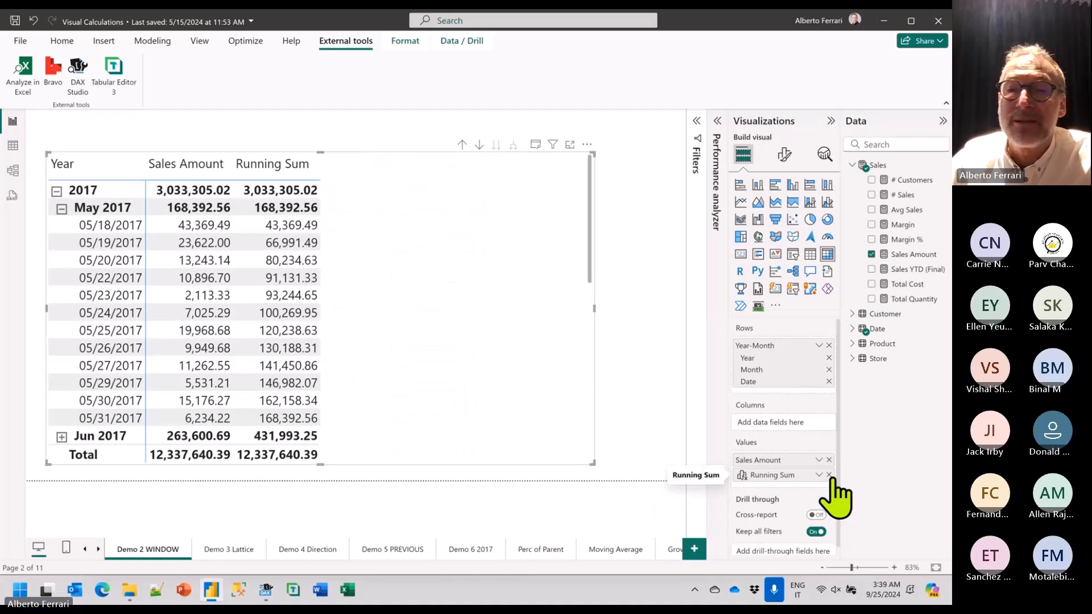
{"action": "left_click", "coordinate": [829, 475]}
Add a visual calculation Sales 2 = [Sales Amount] to the matrix.
{"action": "right_click", "coordinate": [435, 191]}
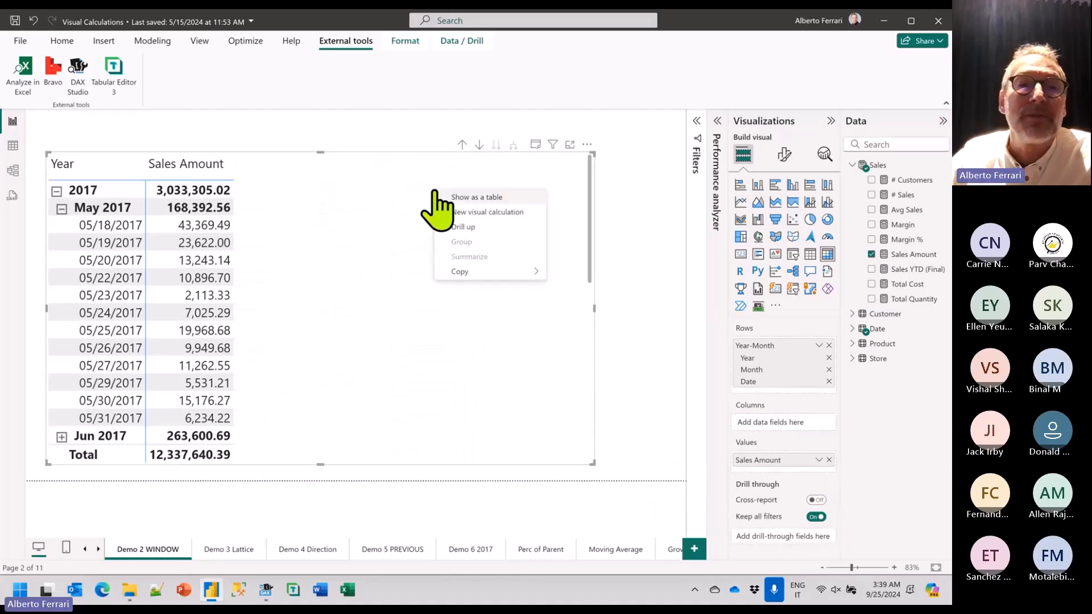
{"action": "left_click", "coordinate": [508, 213]}
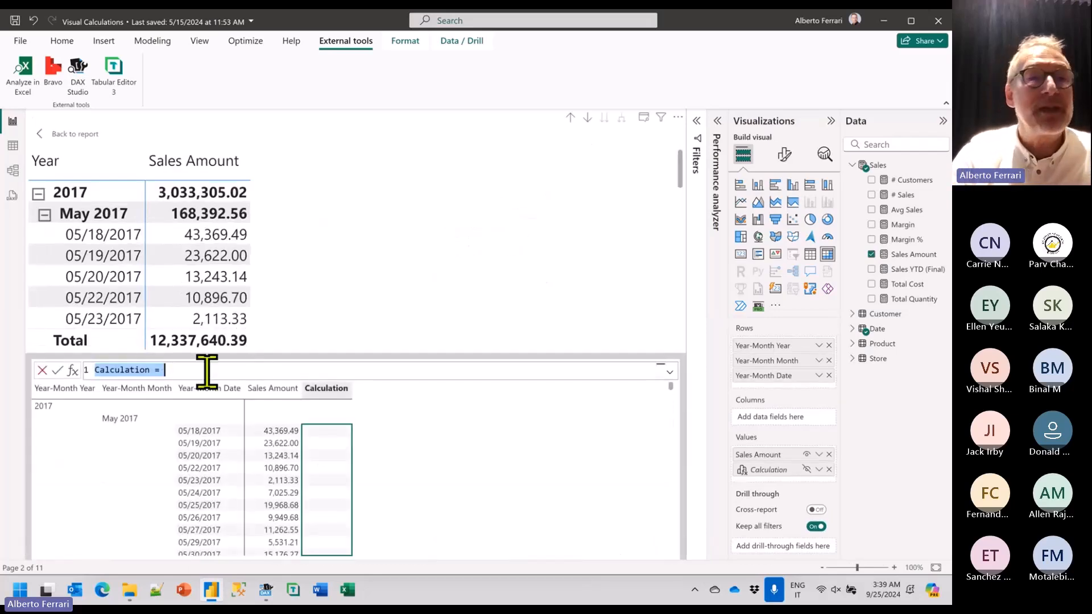
{"action": "type", "text": "Sa"}
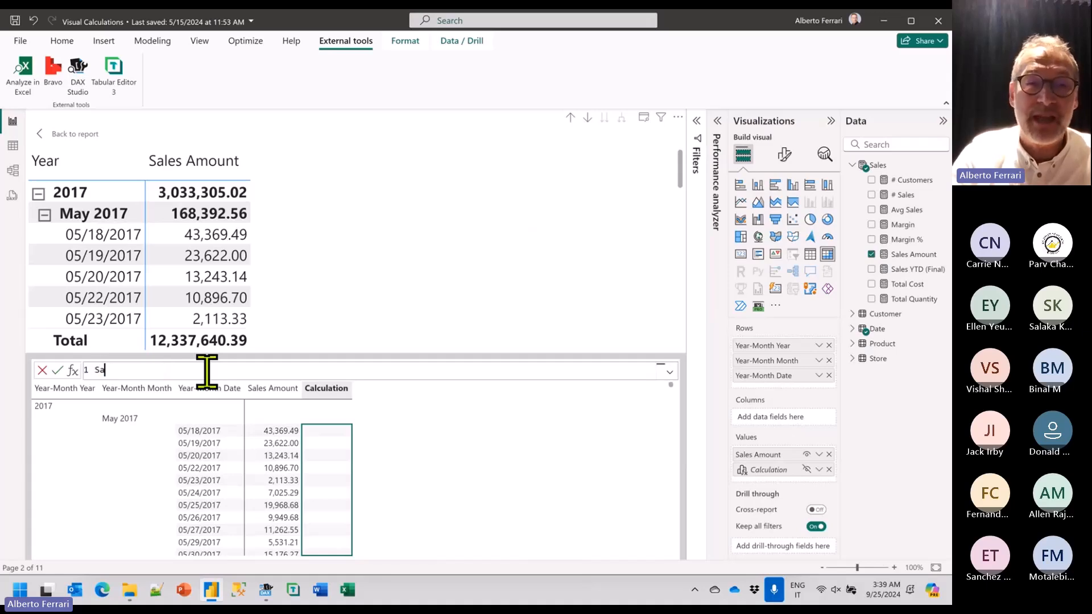
{"action": "type", "text": "les 2 = "}
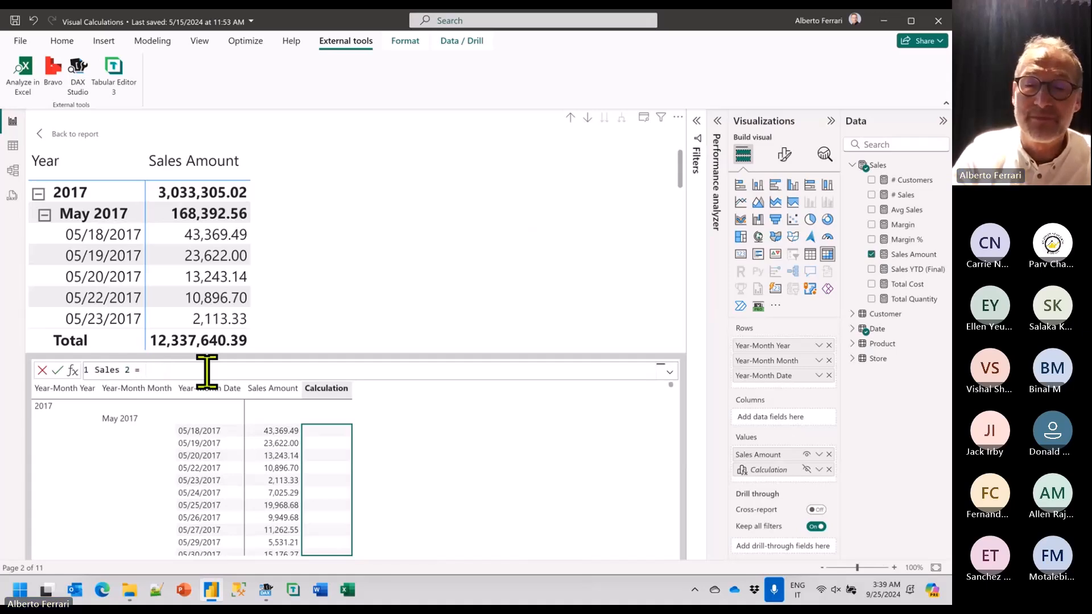
{"action": "type", "text": "[Sales Amount"}
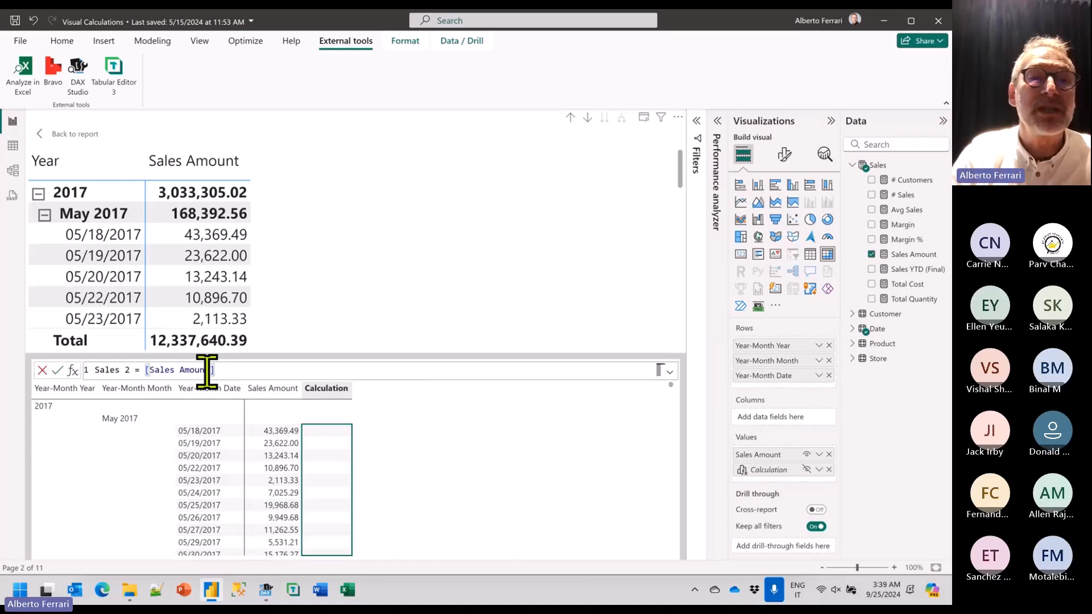
{"action": "key", "text": "Return"}
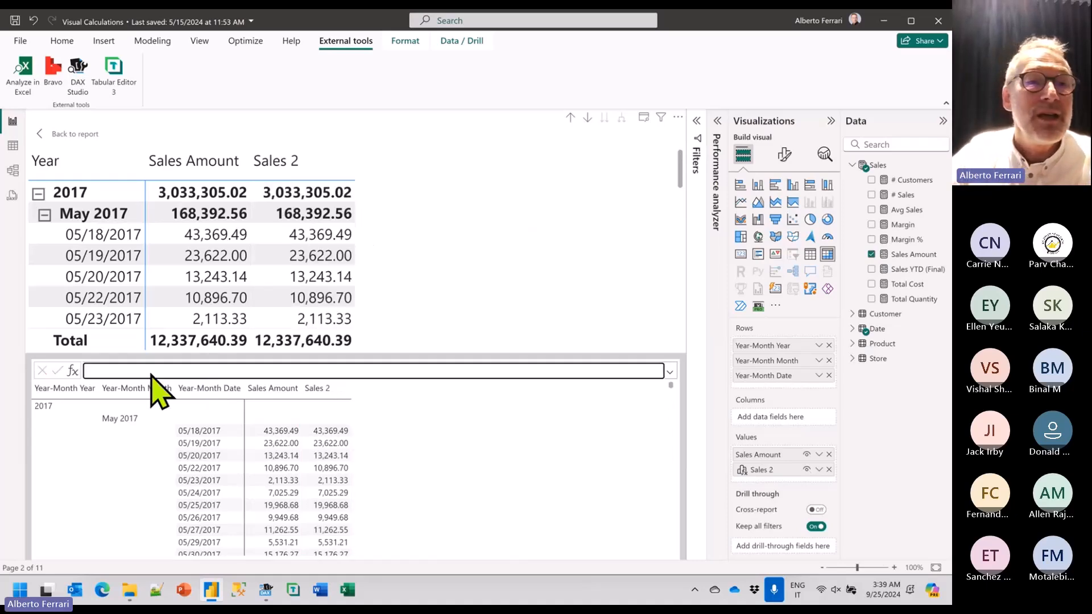
Add a visual calculation Sales 3 = SUM ( [Sales Amount] ) to the matrix.
{"action": "right_click", "coordinate": [432, 267]}
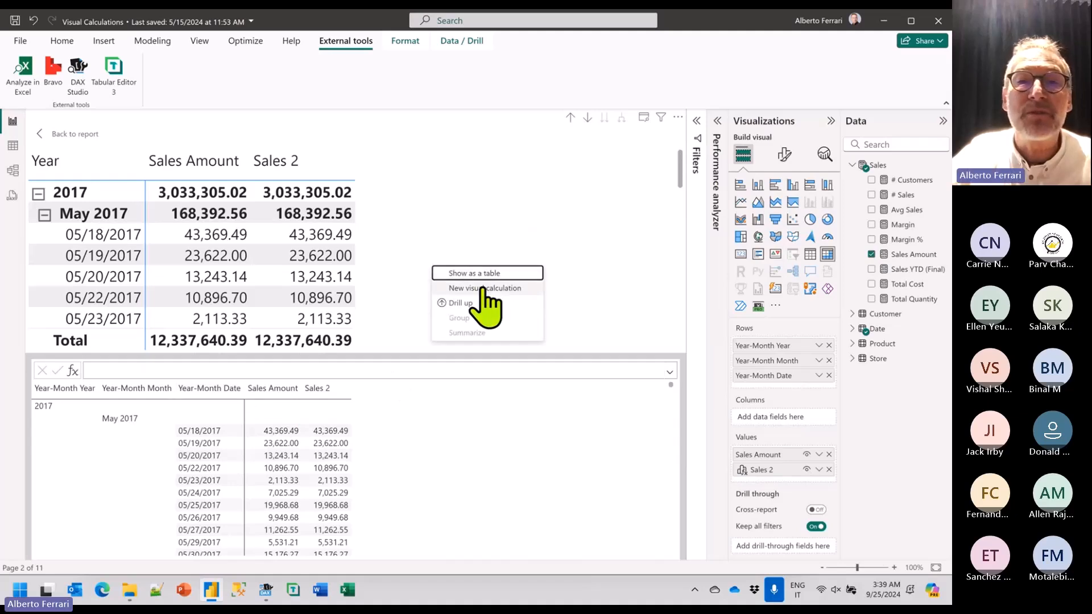
{"action": "left_click", "coordinate": [483, 287]}
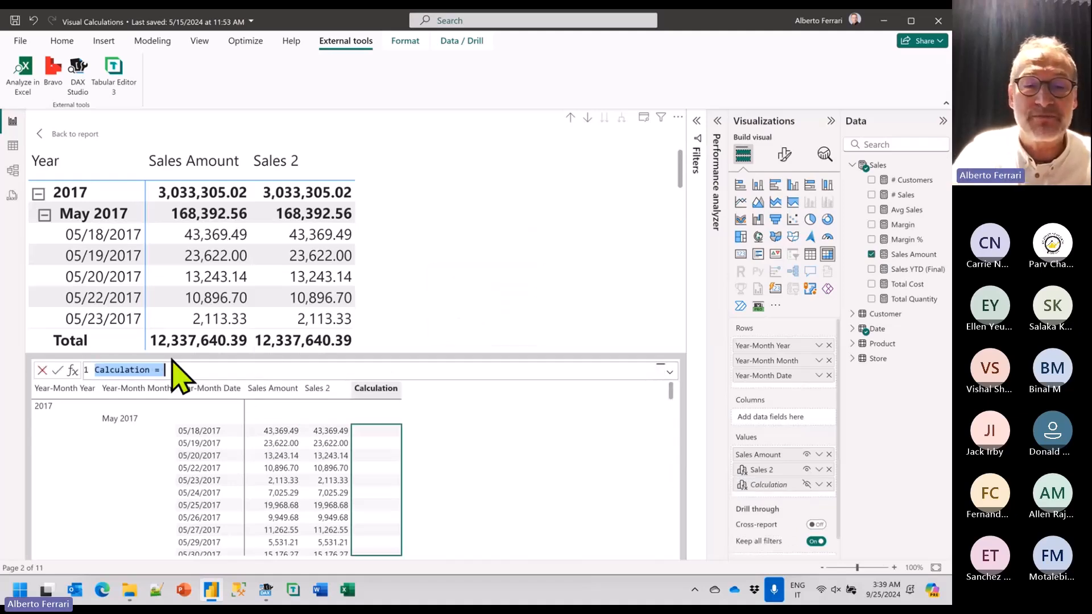
{"action": "type", "text": "Te"}
{"action": "type", "text": "3 "}
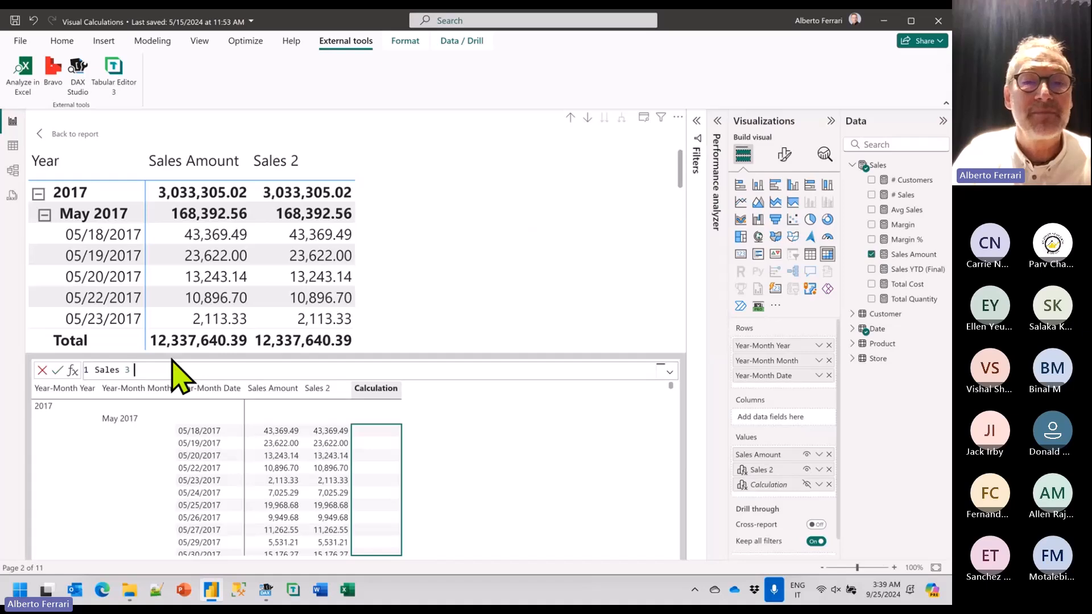
{"action": "type", "text": "= SUM ("}
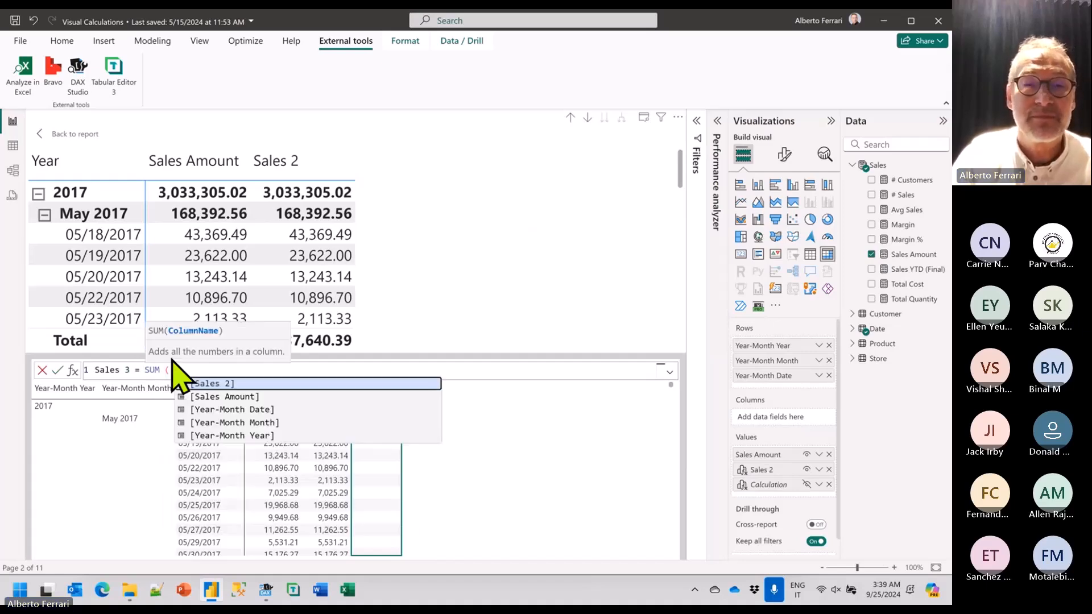
{"action": "key", "text": "Down"}
{"action": "key", "text": "Tab"}
{"action": "type", "text": ")"}
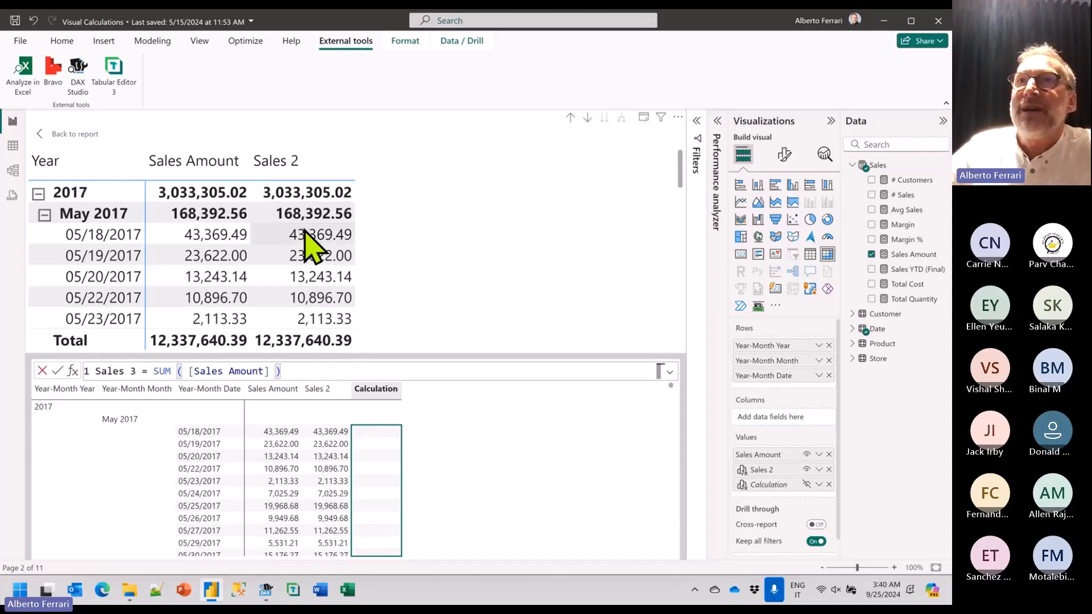
{"action": "key", "text": "Return"}
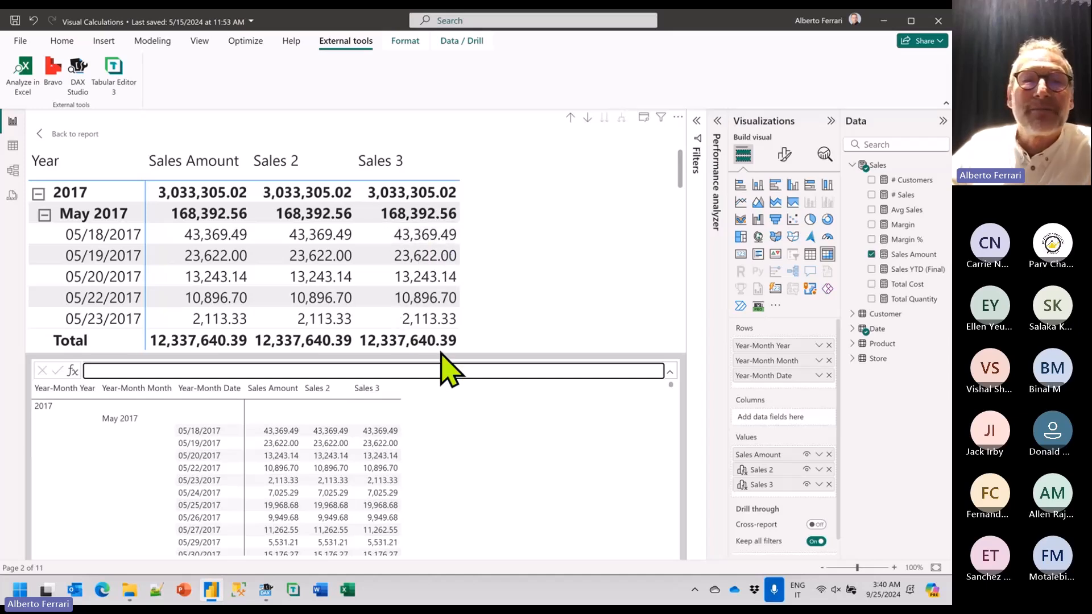
{"action": "left_click", "coordinate": [515, 257]}
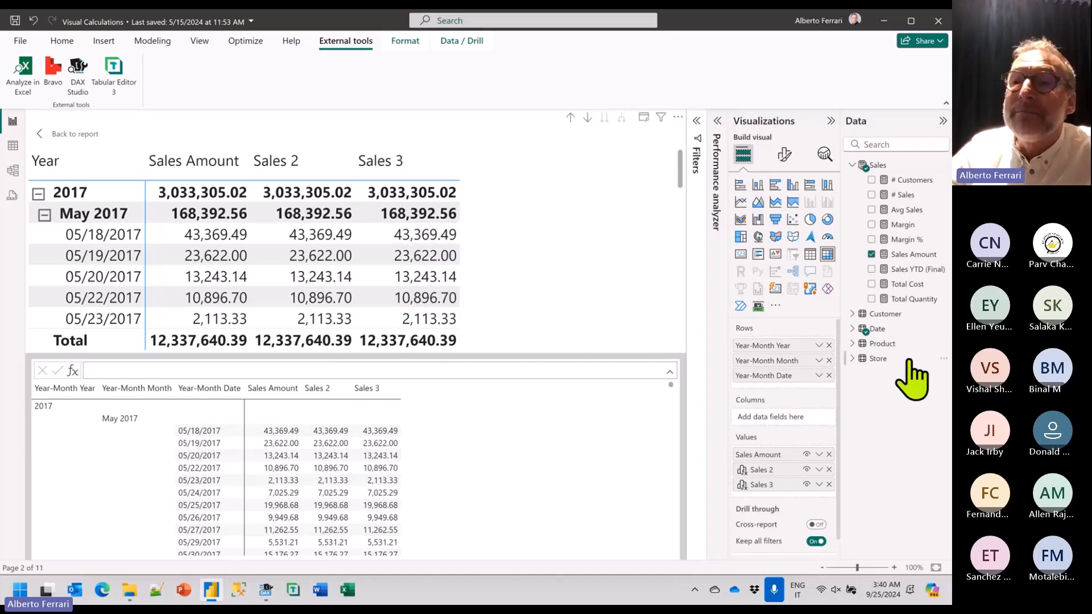
Change the Sales 3 visual calculation to SUMX ( ROWS, [Sales Amount] ) and commit it.
{"action": "left_click", "coordinate": [897, 257]}
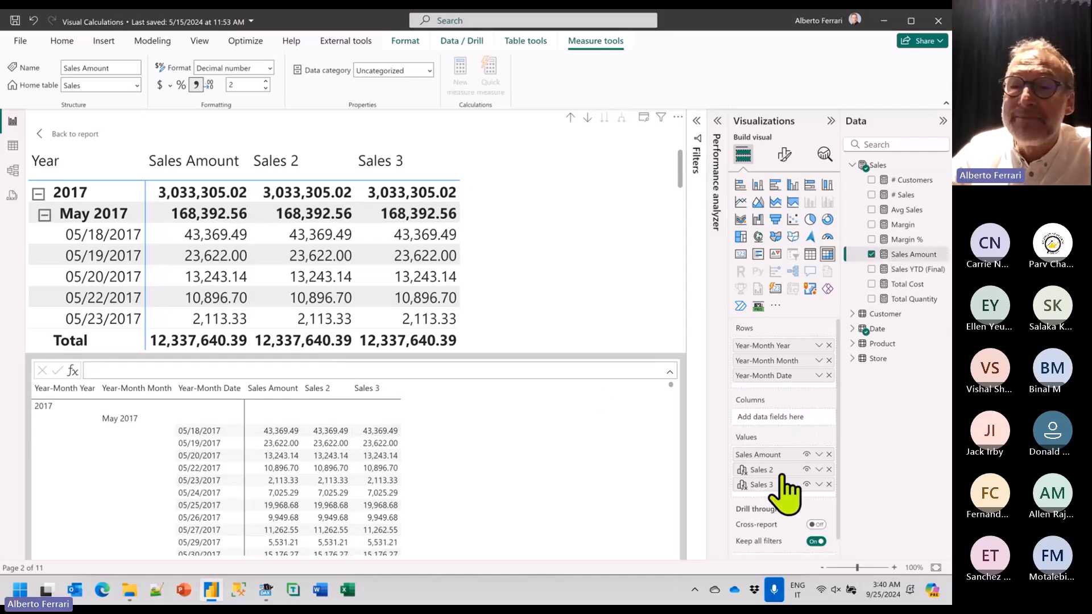
{"action": "left_click", "coordinate": [759, 484]}
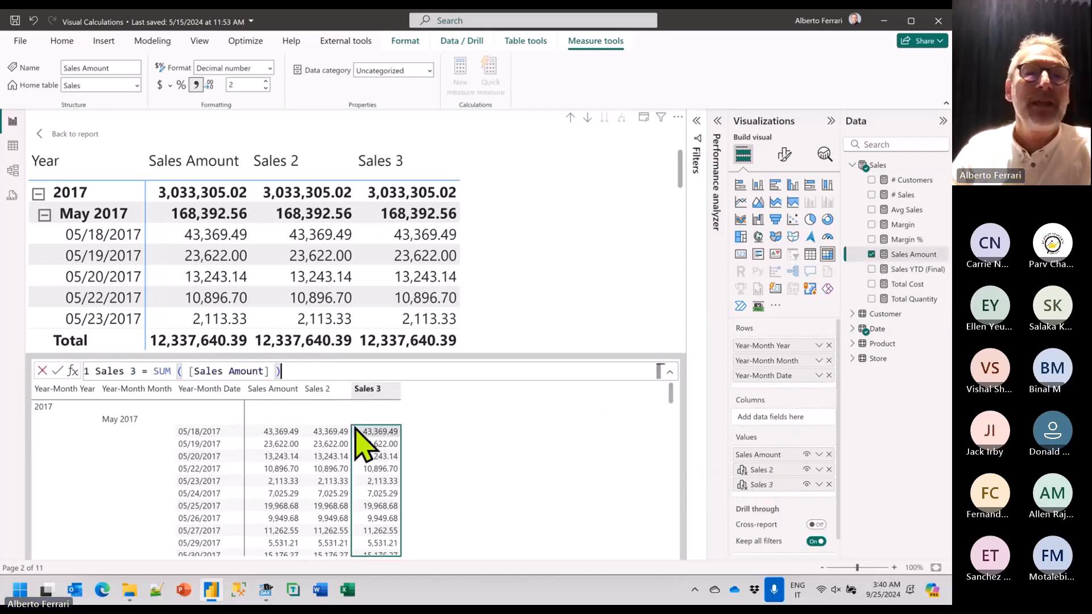
{"action": "key", "text": "ctrl+Left"}
{"action": "key", "text": "ctrl+Left"}
{"action": "key", "text": "ctrl+Left"}
{"action": "key", "text": "Left"}
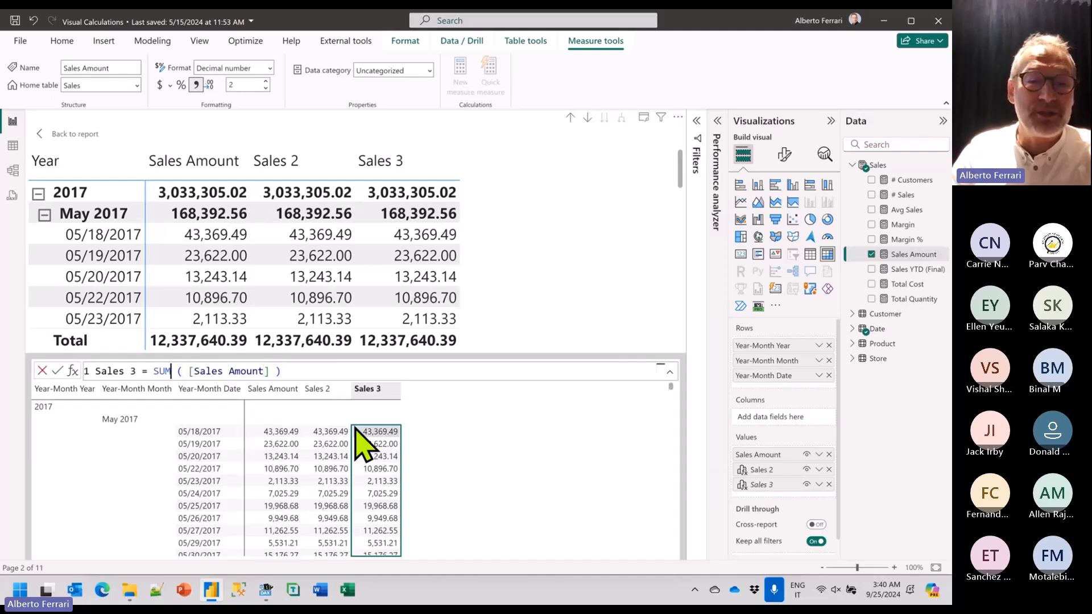
{"action": "type", "text": "X"}
{"action": "key", "text": "Right"}
{"action": "key", "text": "Right"}
{"action": "type", "text": "ROWS"}
{"action": "key", "text": "BackSpace"}
{"action": "type", "text": ","}
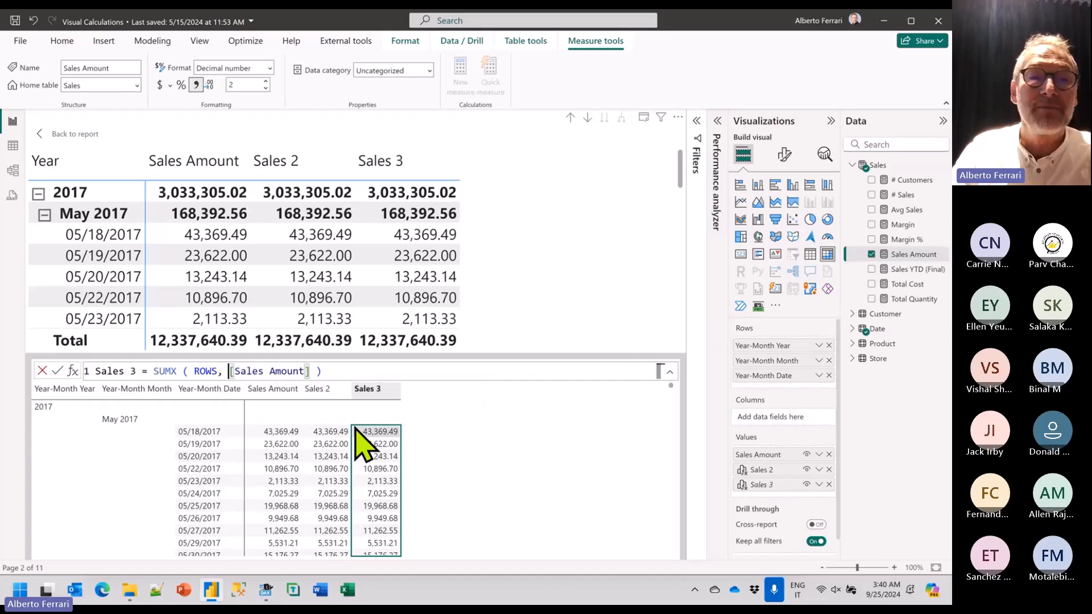
{"action": "key", "text": "Right"}
{"action": "key", "text": "Right"}
{"action": "key", "text": "Right"}
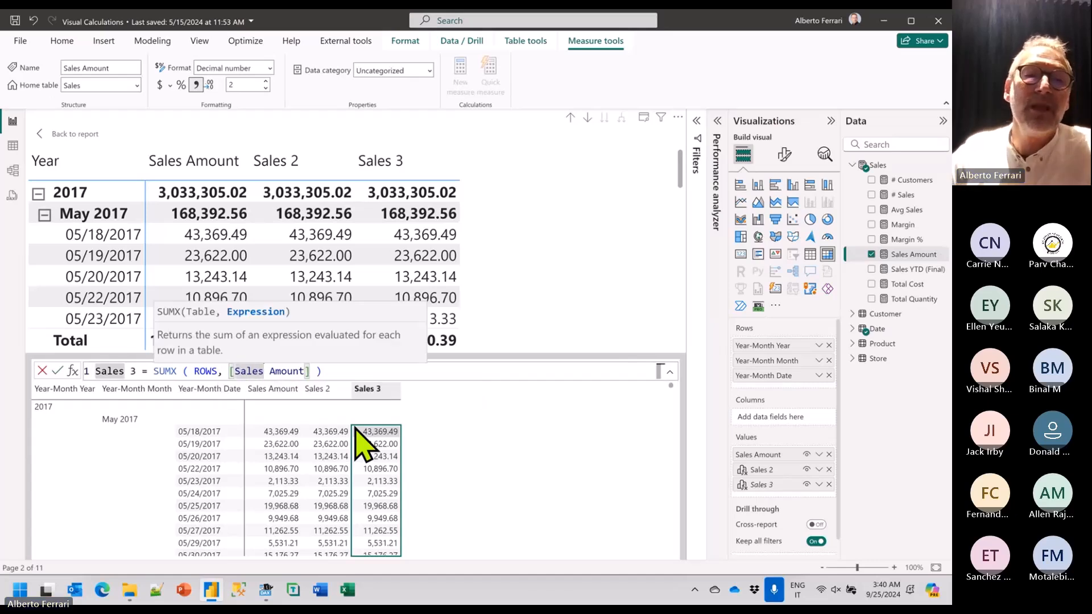
{"action": "left_click", "coordinate": [360, 369]}
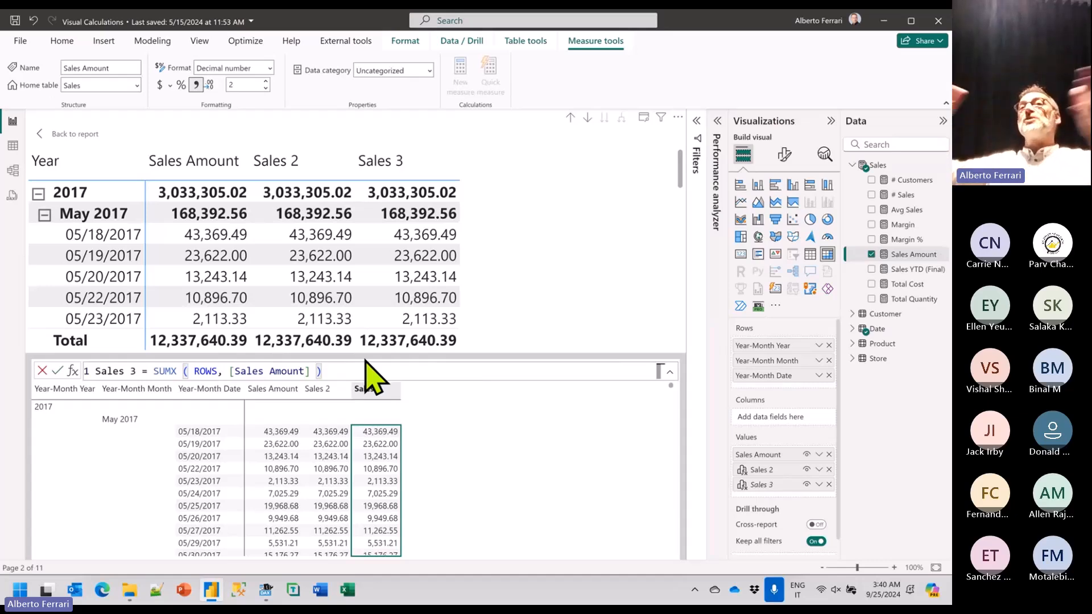
{"action": "key", "text": "Return"}
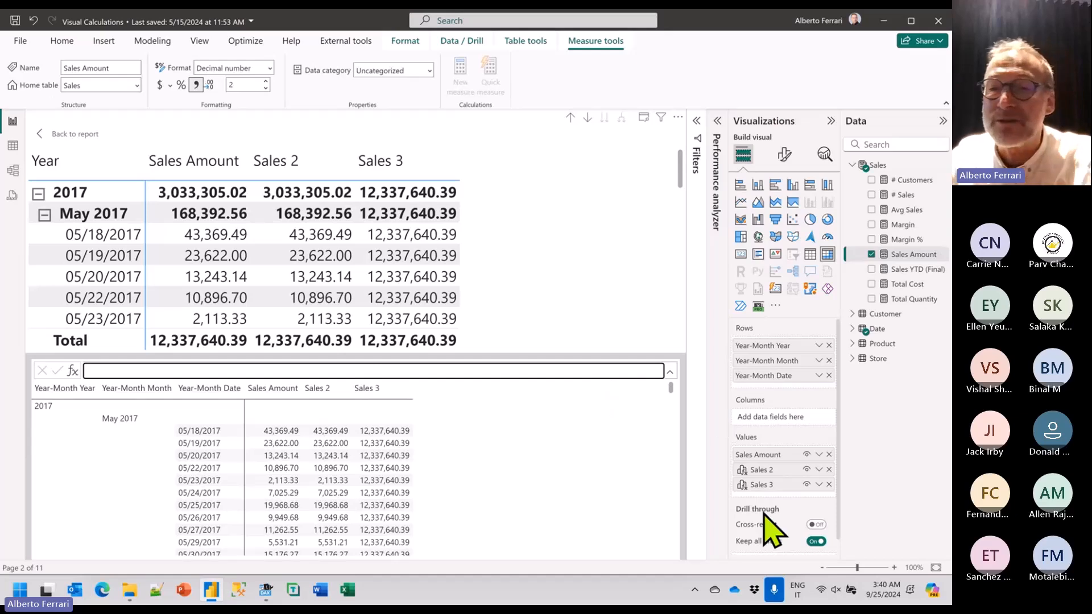
Wrap ROWS in VALUES so the Sales 3 formula is SUMX ( VALUES ( ROWS ), [Sales Amount] ), and commit it.
{"action": "left_click", "coordinate": [761, 490]}
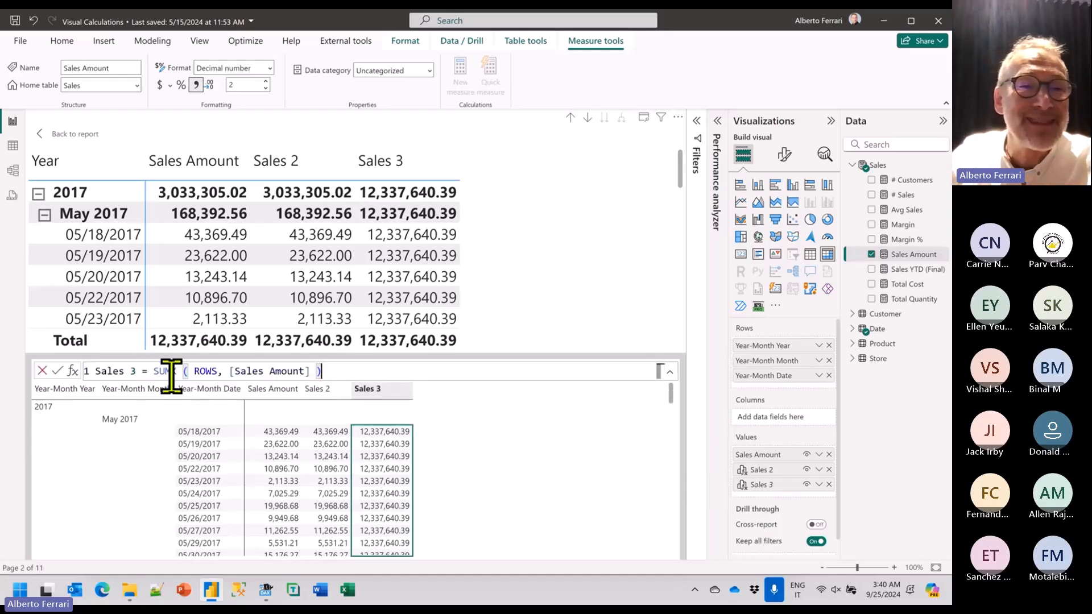
{"action": "left_click", "coordinate": [190, 373]}
{"action": "key", "text": "ctrl+shift+Right"}
{"action": "key", "text": "ctrl+shift+Right"}
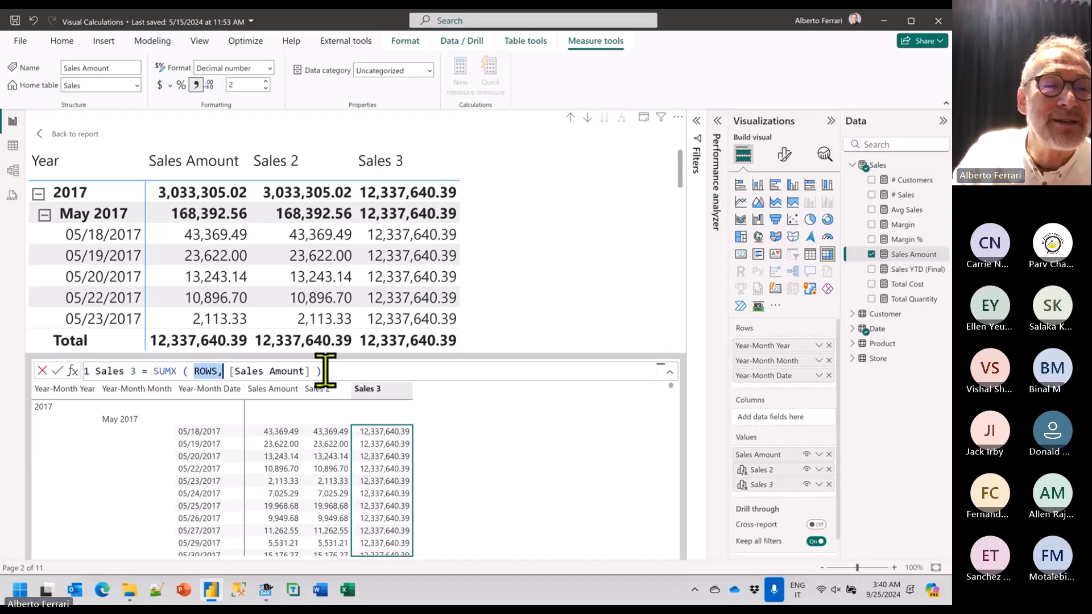
{"action": "key", "text": "shift+Left"}
{"action": "key", "text": "shift+Left"}
{"action": "key", "text": "shift+Left"}
{"action": "key", "text": "shift+Left"}
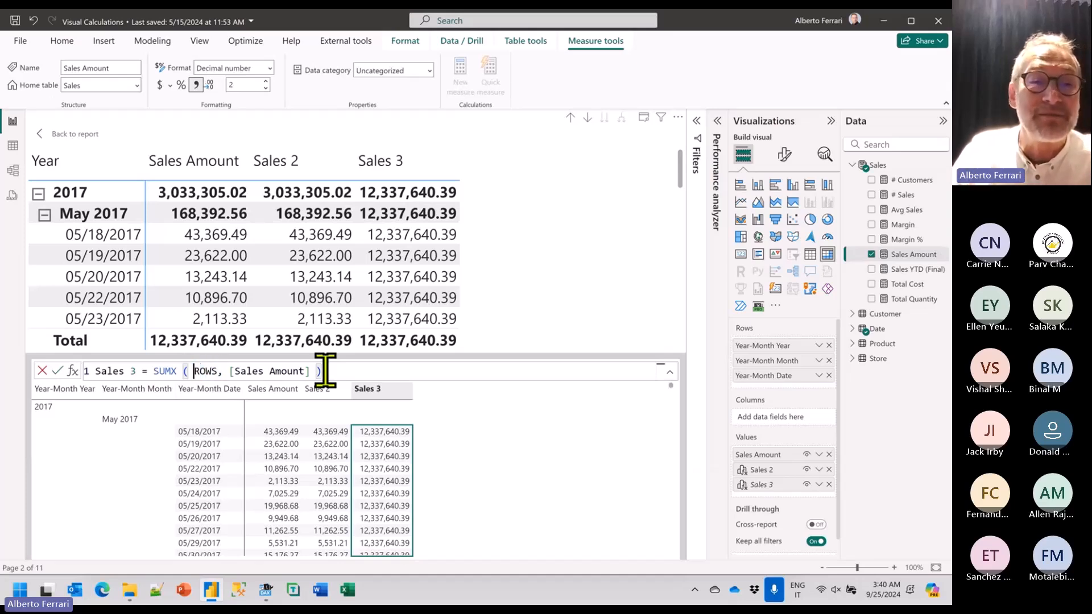
{"action": "type", "text": "VAç"}
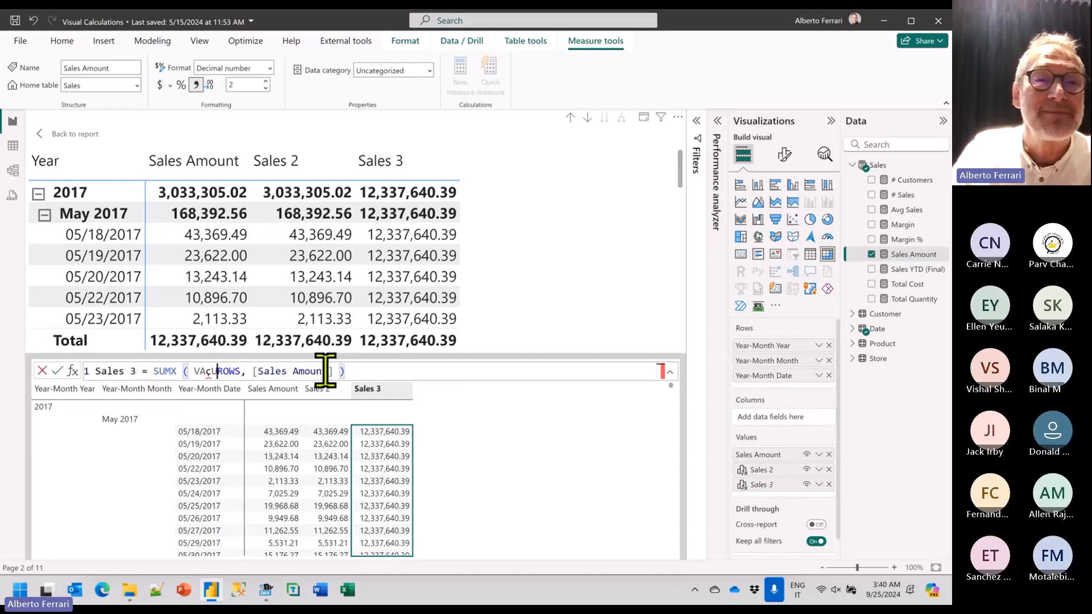
{"action": "key", "text": "BackSpace"}
{"action": "type", "text": "LUES ("}
{"action": "key", "text": "ctrl+Right"}
{"action": "type", "text": ")"}
{"action": "key", "text": "Right"}
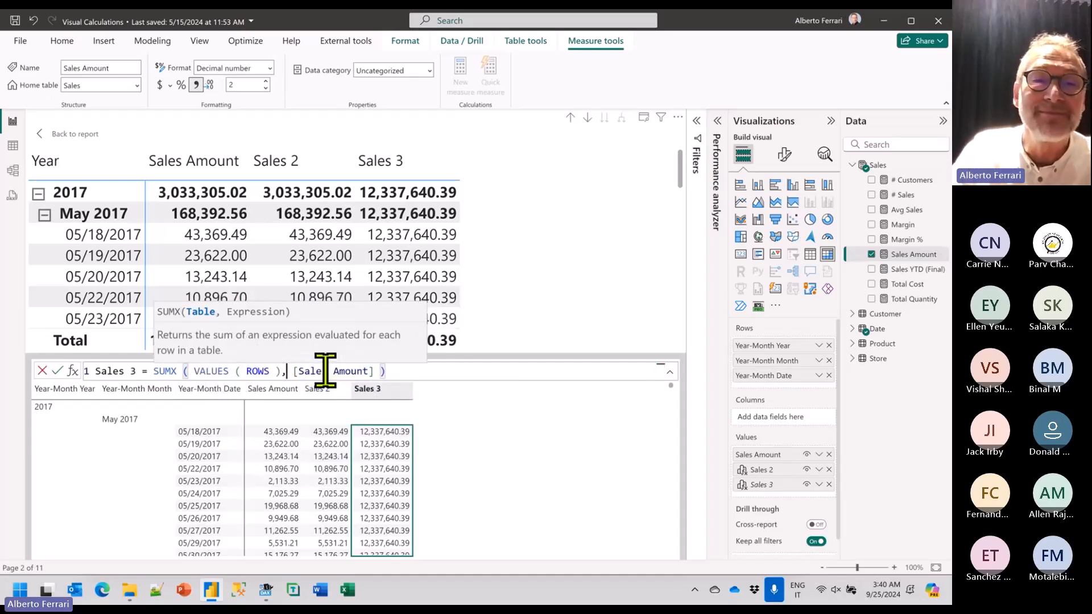
{"action": "key", "text": "Return"}
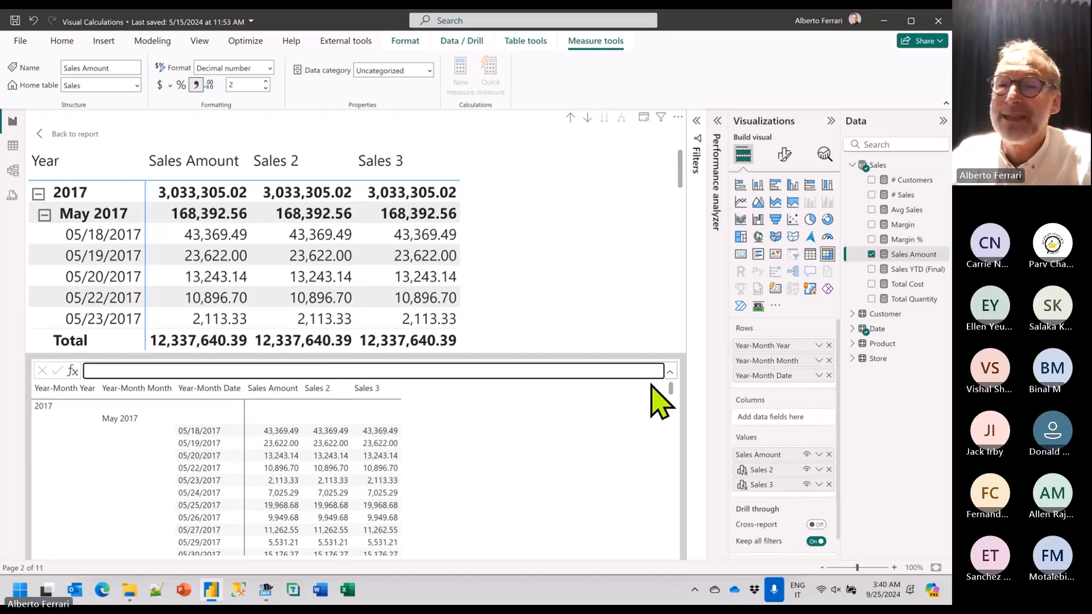
Reopen the Sales 3 formula and replace the VALUES function around ROWS with ALL.
{"action": "left_click", "coordinate": [761, 487]}
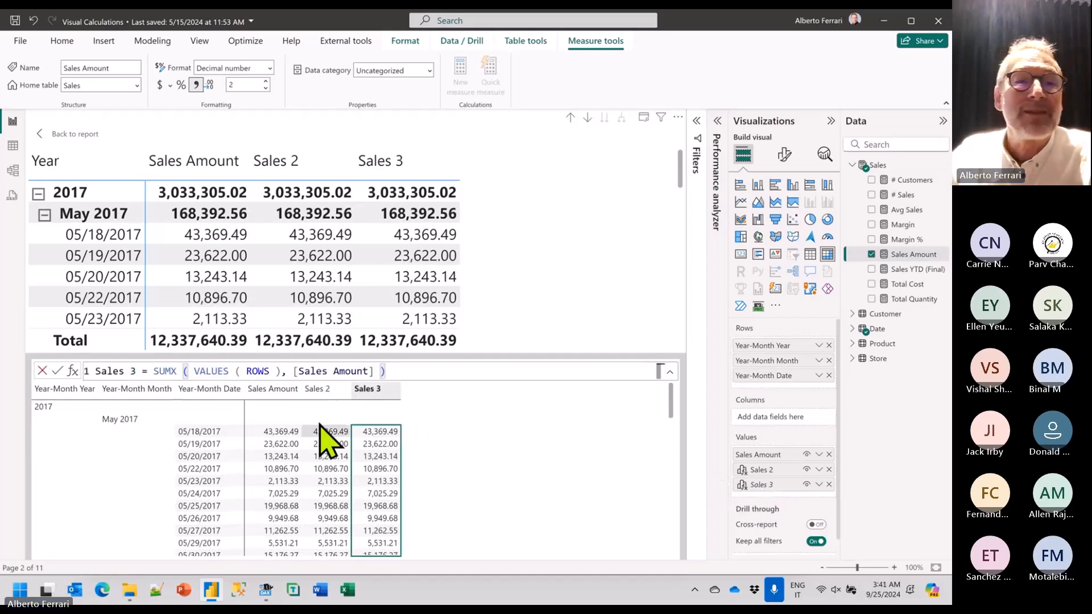
{"action": "left_click", "coordinate": [258, 371]}
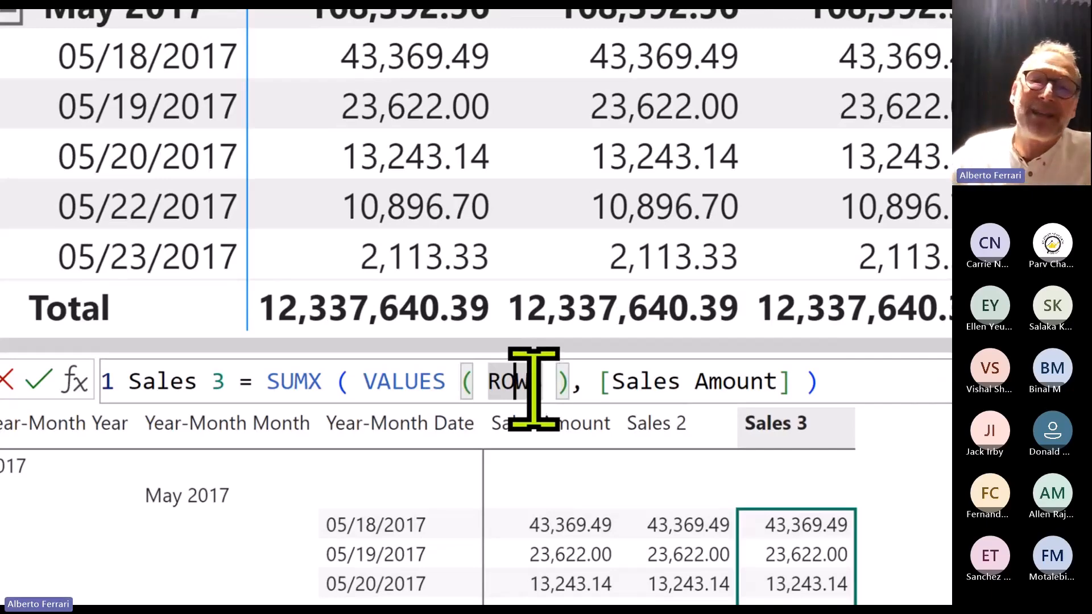
{"action": "left_click_drag", "start_coordinate": [366, 391], "coordinate": [573, 383]}
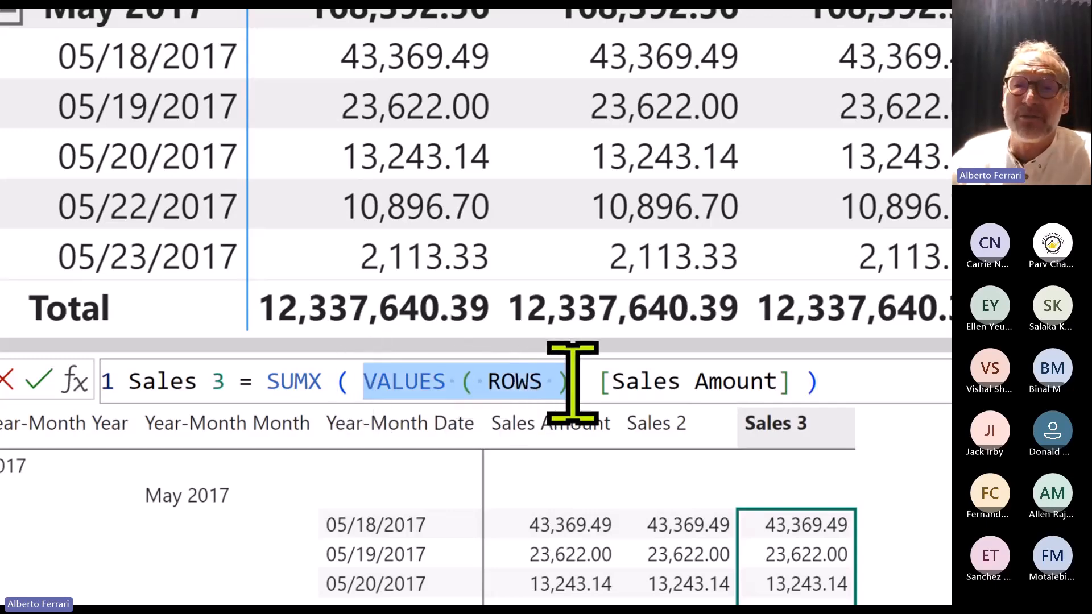
{"action": "left_click", "coordinate": [494, 384]}
{"action": "key", "text": "Left"}
{"action": "key", "text": "Left"}
{"action": "key", "text": "Left"}
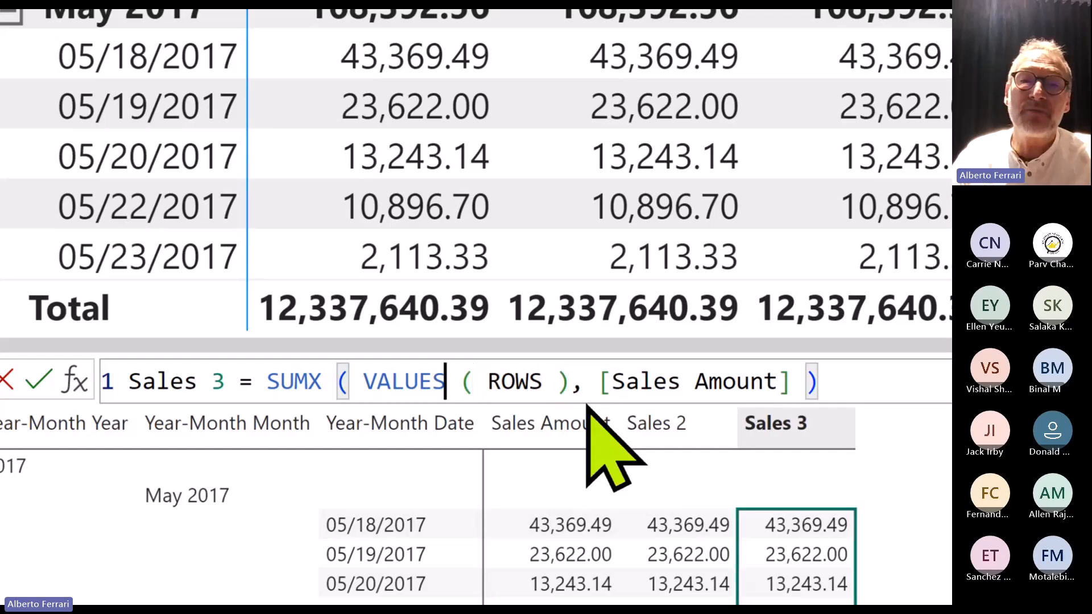
{"action": "key", "text": "ctrl+shift+Left"}
{"action": "type", "text": "ALL"}
{"action": "key", "text": "Right"}
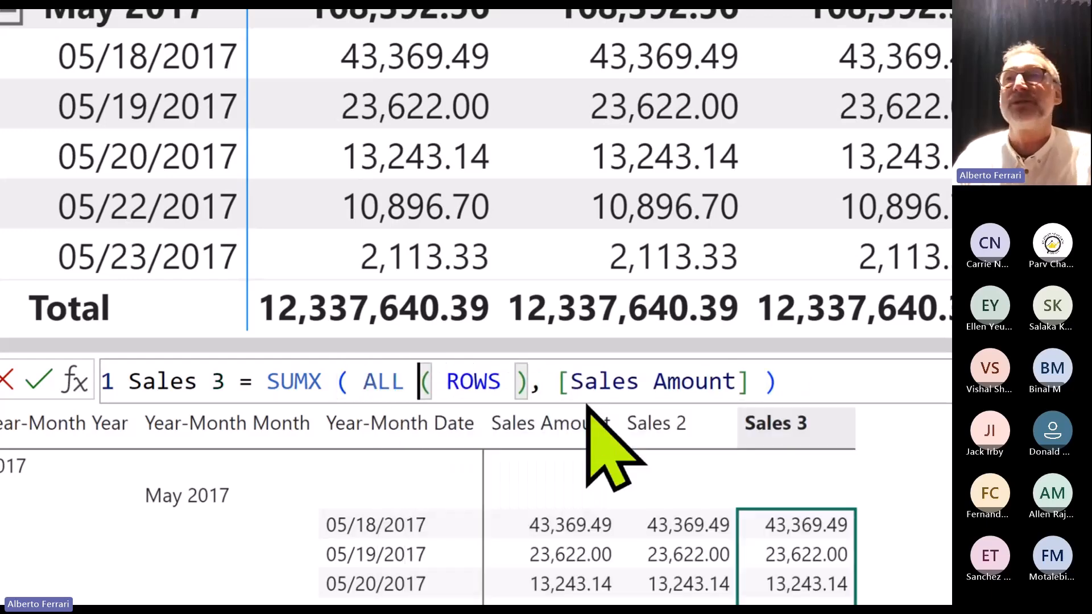
Remove the ALL function around ROWS in the Sales 3 formula and commit SUMX ( ROWS, [Sales Amount] ).
{"action": "key", "text": "Right"}
{"action": "key", "text": "Right"}
{"action": "key", "text": "ctrl+shift+Left"}
{"action": "key", "text": "ctrl+shift+Left"}
{"action": "key", "text": "Delete"}
{"action": "key", "text": "ctrl+Right"}
{"action": "key", "text": "ctrl+Right"}
{"action": "key", "text": "Left"}
{"action": "key", "text": "BackSpace"}
{"action": "key", "text": "BackSpace"}
{"action": "key", "text": "Escape"}
{"action": "key", "text": "Return"}
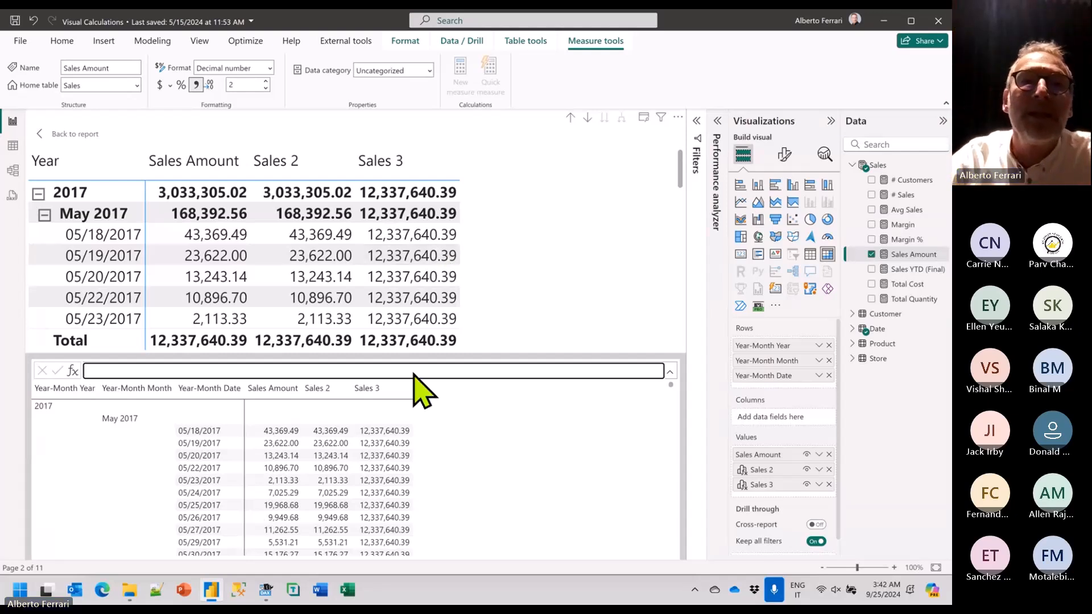
Add a visual calculation # ROWS = COUNTROWS ( ROWS ) to the matrix.
{"action": "left_click", "coordinate": [181, 371]}
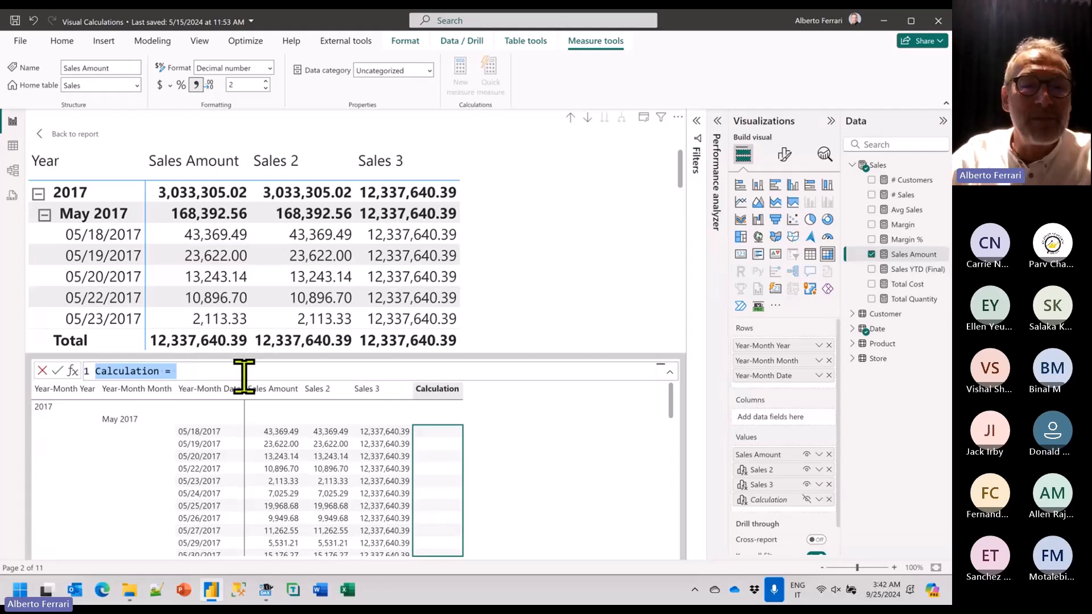
{"action": "type", "text": "# ROWS ? "}
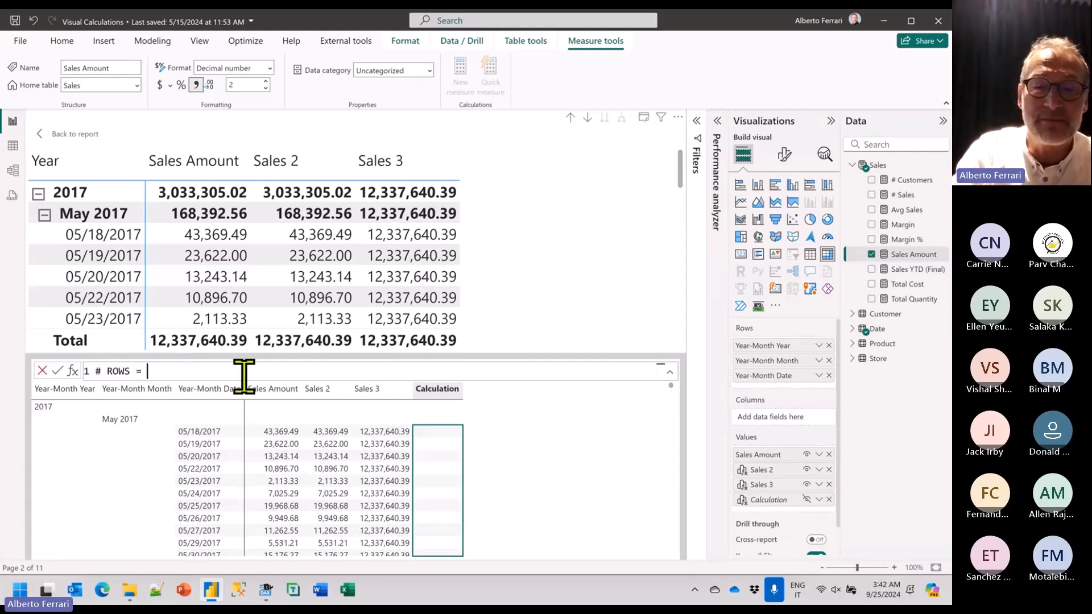
{"action": "type", "text": "COUNTRO"}
{"action": "key", "text": "Tab"}
{"action": "type", "text": "( ROWS )"}
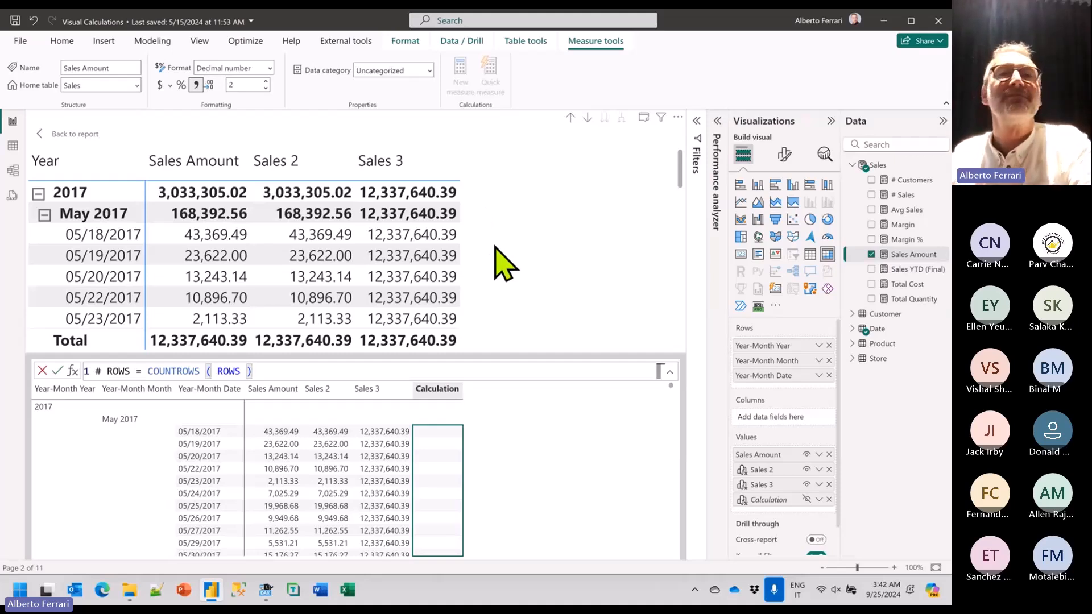
{"action": "key", "text": "Return"}
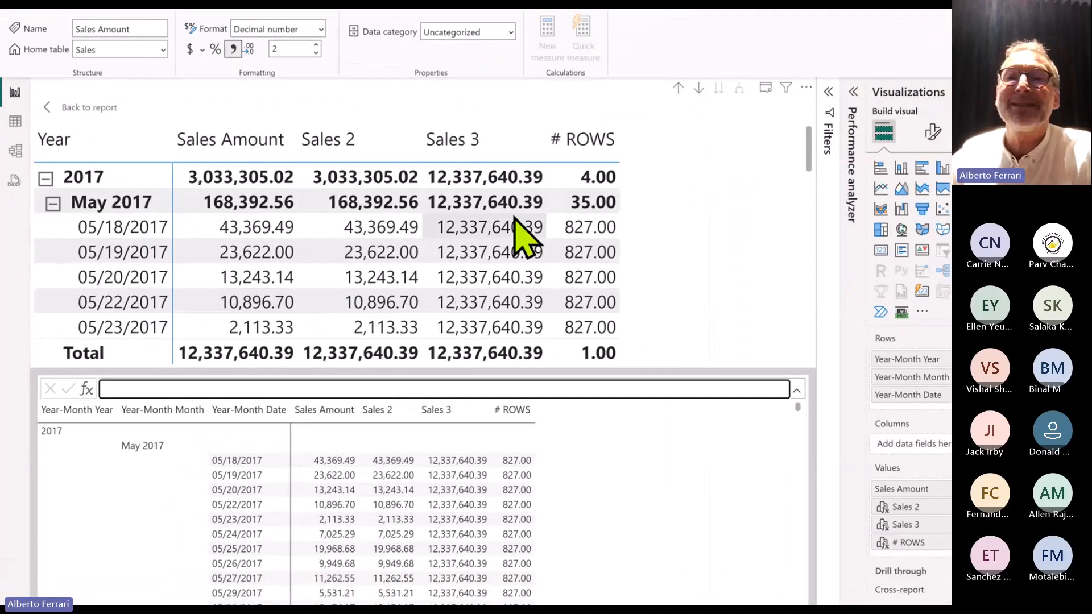
Collapse May 2017 and the years 2017 and 2018 in the matrix to compare # ROWS at each level.
{"action": "left_click", "coordinate": [58, 205]}
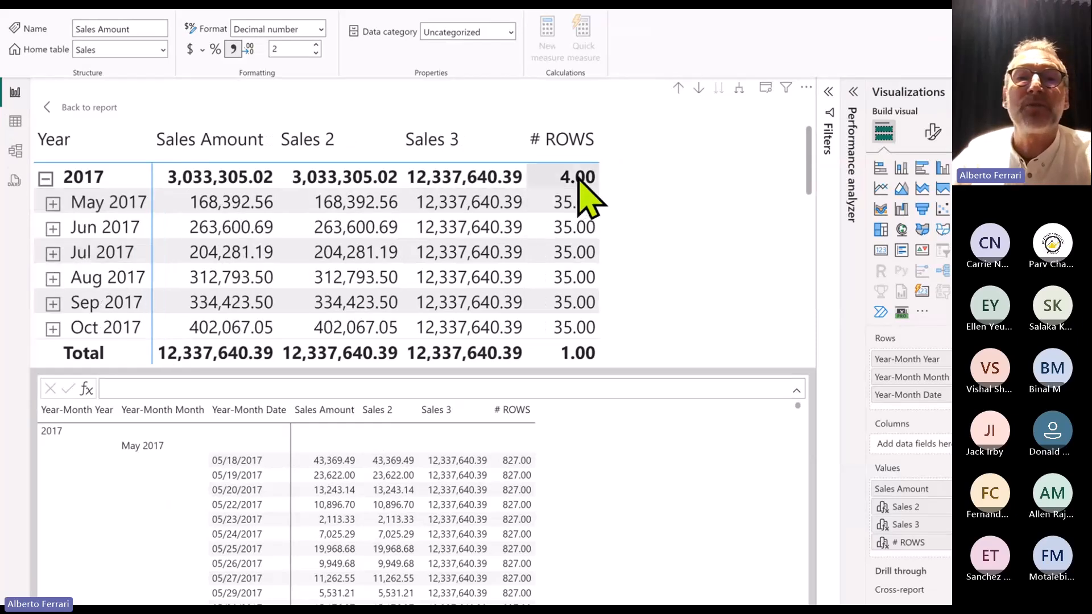
{"action": "left_click", "coordinate": [46, 179]}
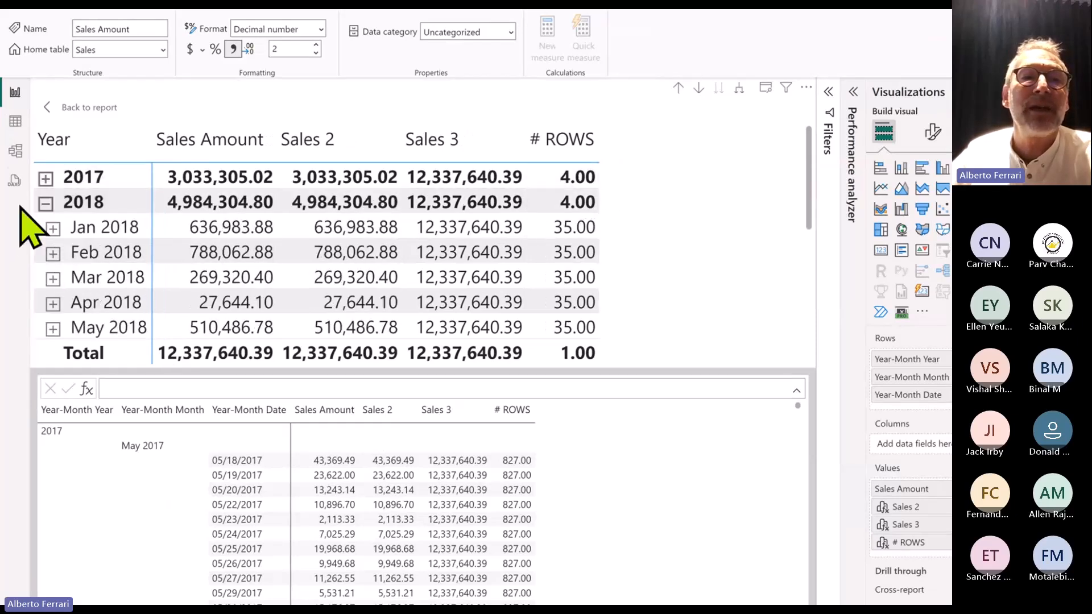
{"action": "left_click", "coordinate": [46, 203]}
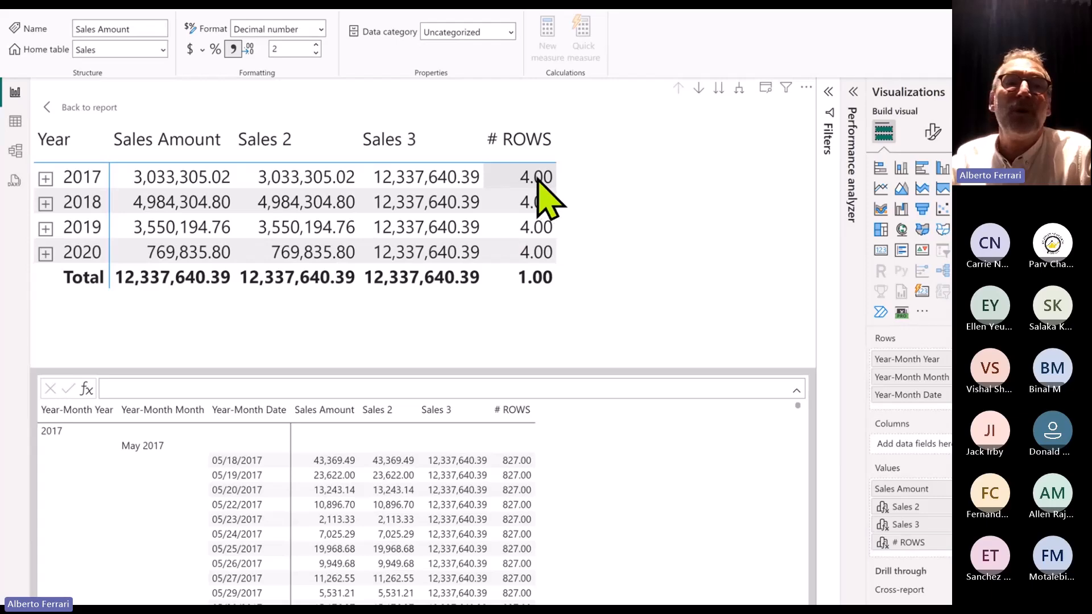
Expand 2017 to its months and examine the # ROWS values across the months and years.
{"action": "left_click", "coordinate": [46, 177]}
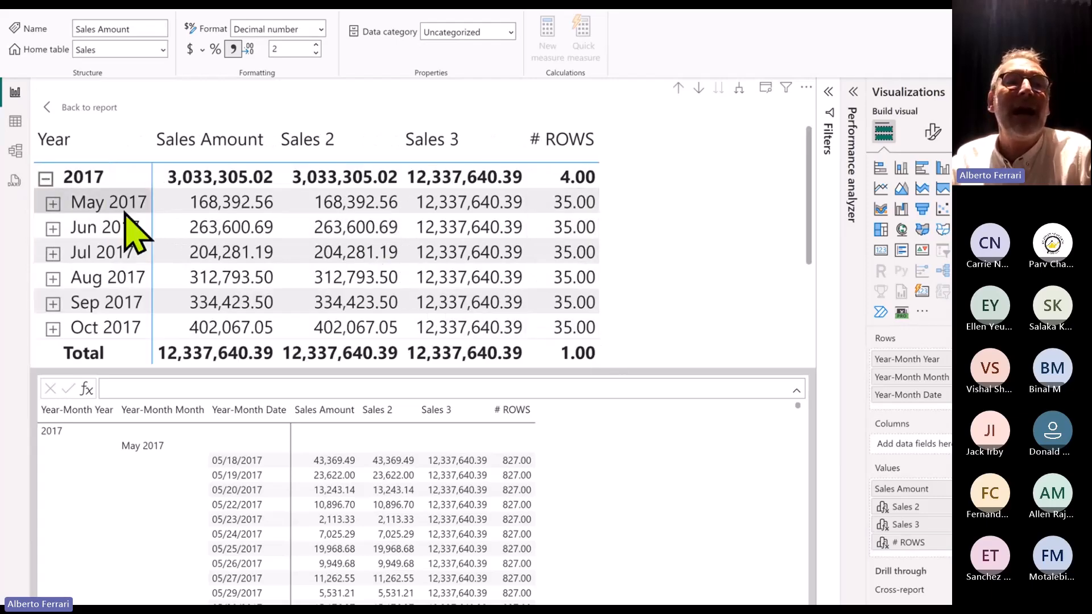
{"action": "scroll", "coordinate": [136, 236], "scroll_direction": "down", "scroll_amount": 2}
{"action": "scroll", "coordinate": [137, 228], "scroll_direction": "up", "scroll_amount": 3}
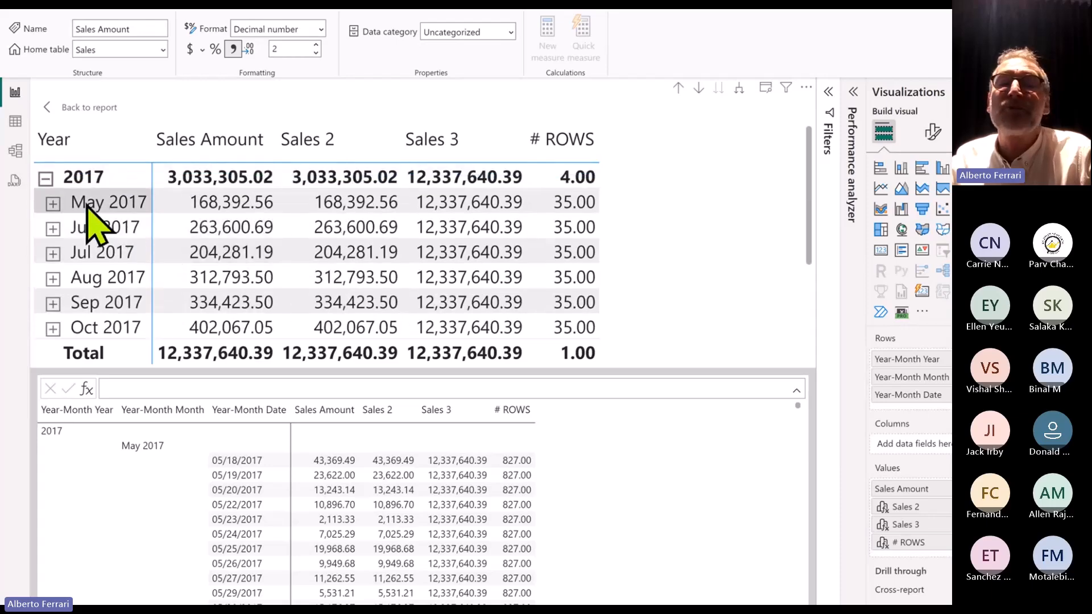
{"action": "scroll", "coordinate": [130, 202], "scroll_direction": "down", "scroll_amount": 3}
{"action": "scroll", "coordinate": [135, 203], "scroll_direction": "down", "scroll_amount": 1}
{"action": "scroll", "coordinate": [128, 194], "scroll_direction": "up", "scroll_amount": 3}
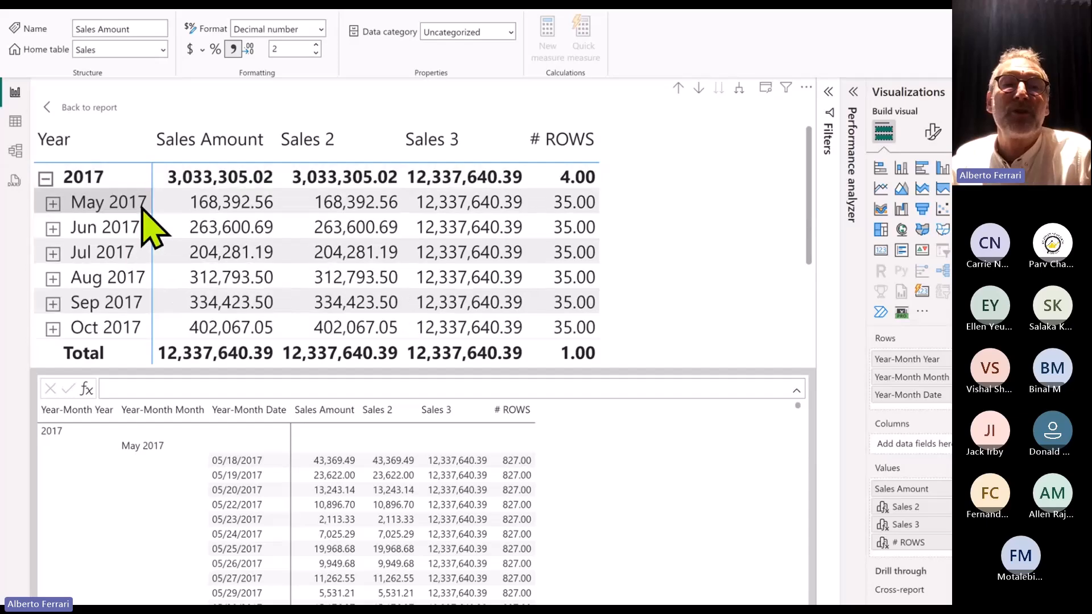
{"action": "scroll", "coordinate": [127, 214], "scroll_direction": "down", "scroll_amount": 3}
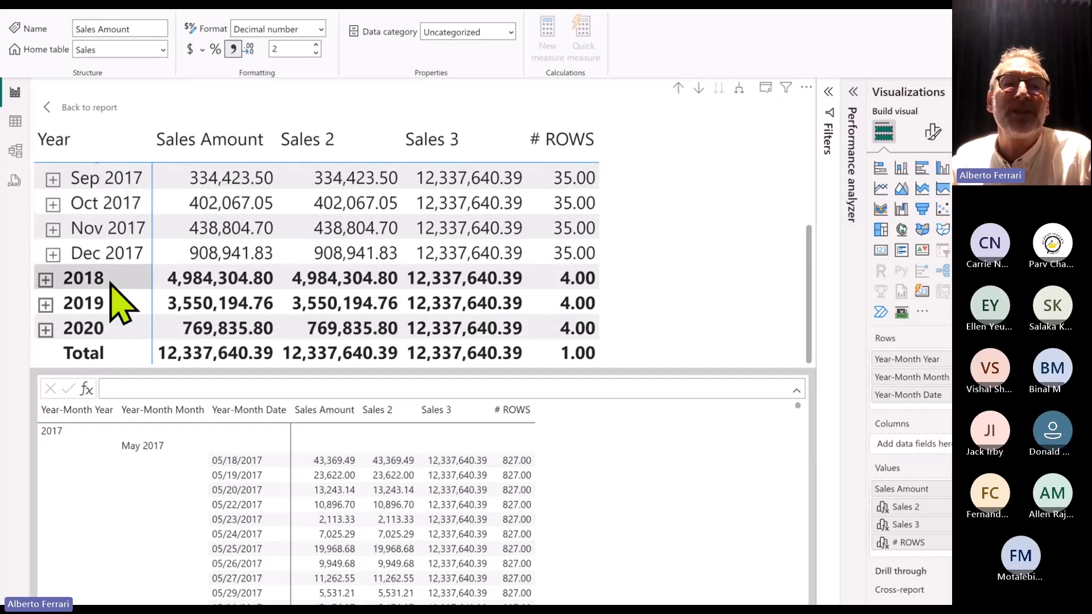
Inspect the daily rows under May 2017 in the matrix, then switch to the presentation slides.
{"action": "scroll", "coordinate": [472, 273], "scroll_direction": "up", "scroll_amount": 3}
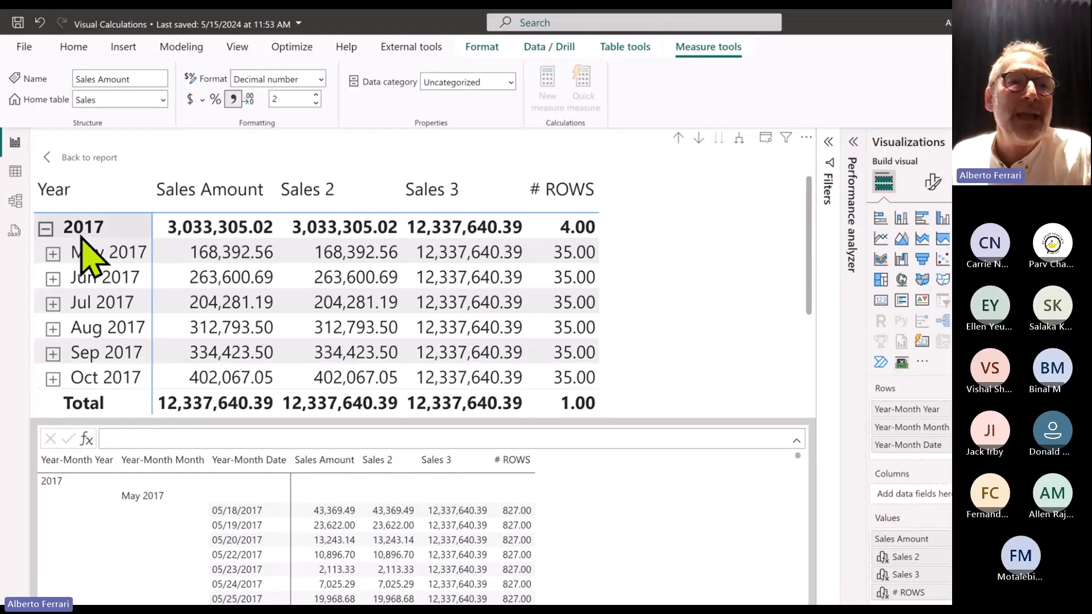
{"action": "left_click", "coordinate": [53, 252]}
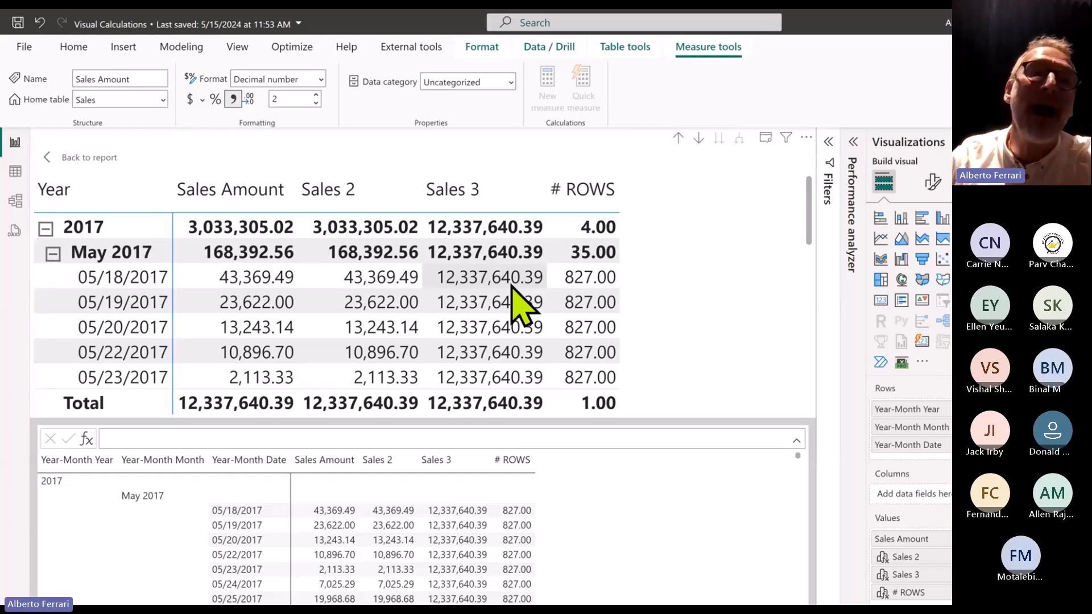
{"action": "left_click", "coordinate": [53, 253]}
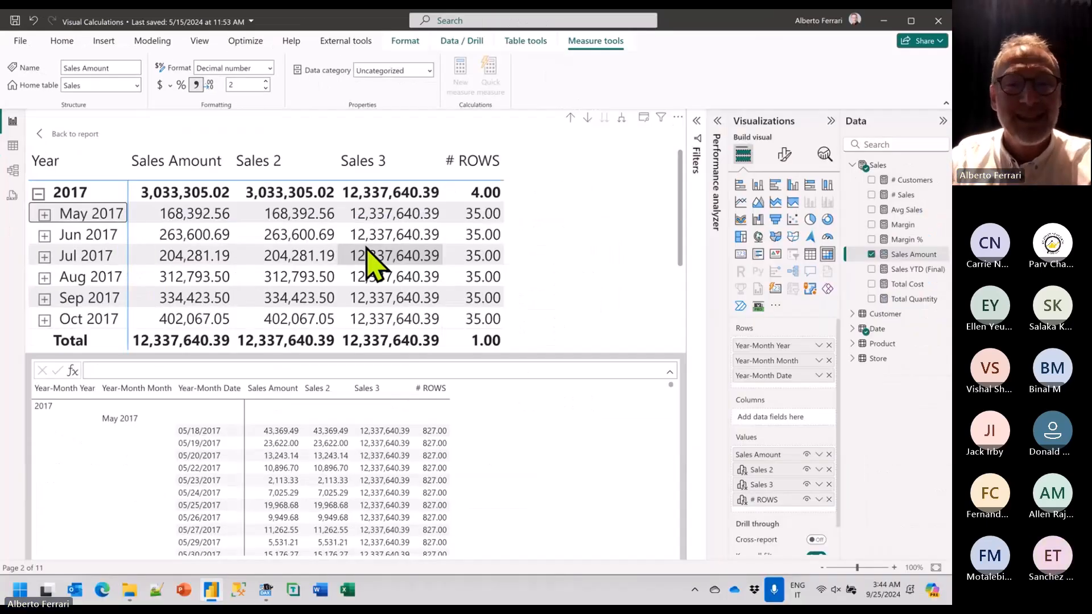
{"action": "key", "text": "ctrl+super+Left"}
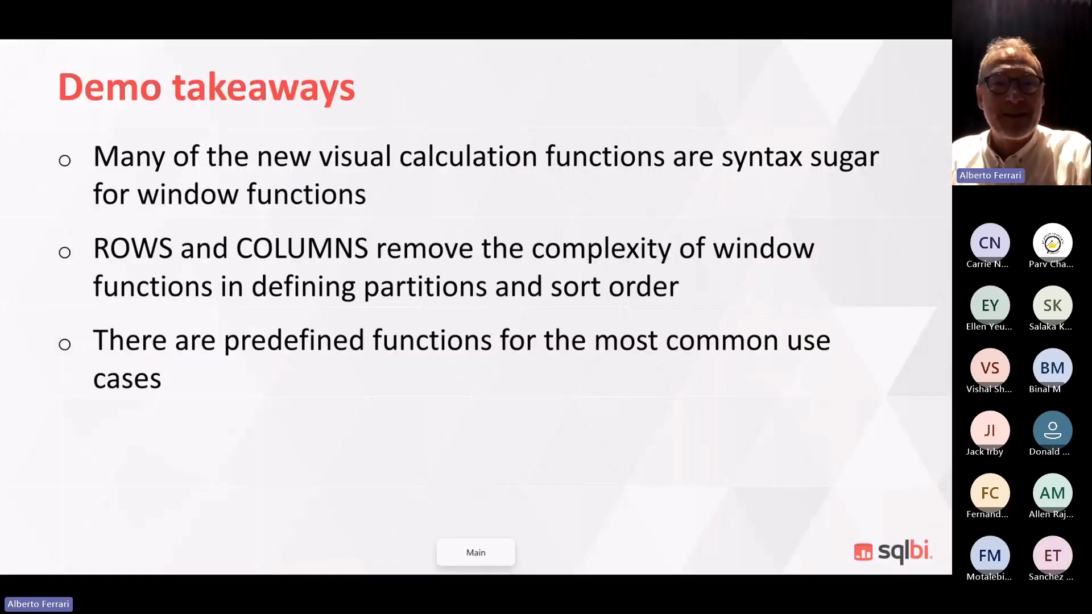
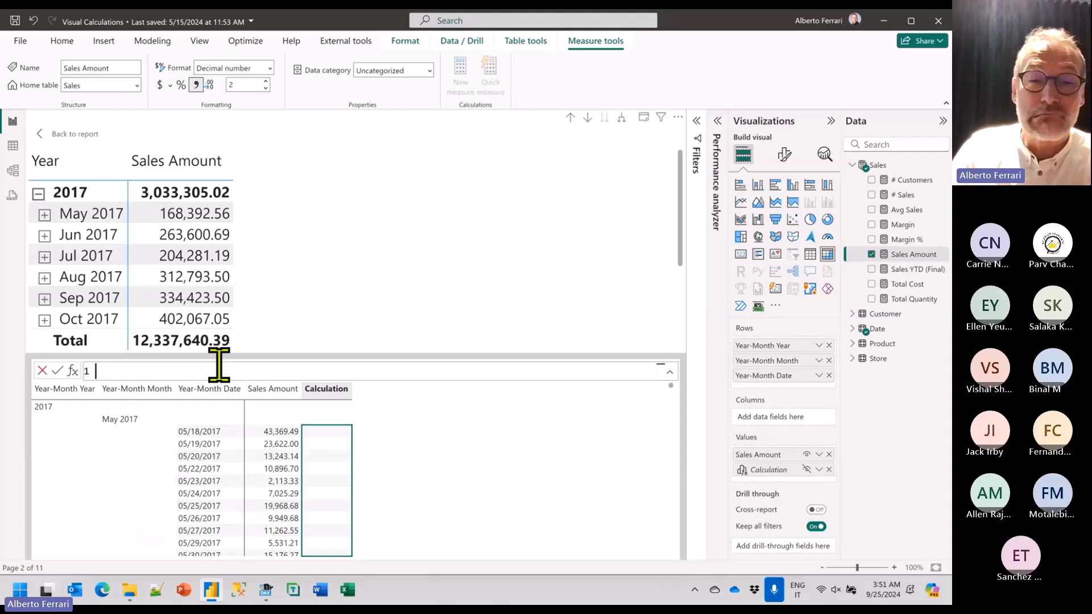
Define the visual calculation % Parent = DIVIDE ( [Sales Amount], COLLAPSE ( [Sales Amount] ) ) and commit it.
{"action": "type", "text": "nt = DIVID"}
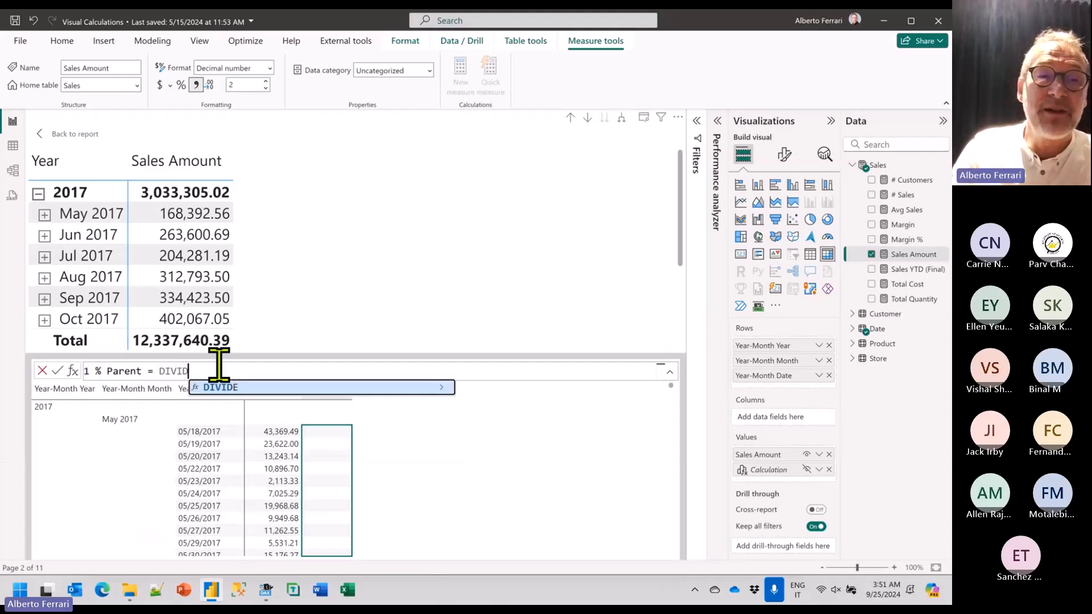
{"action": "type", "text": "E ( [S"}
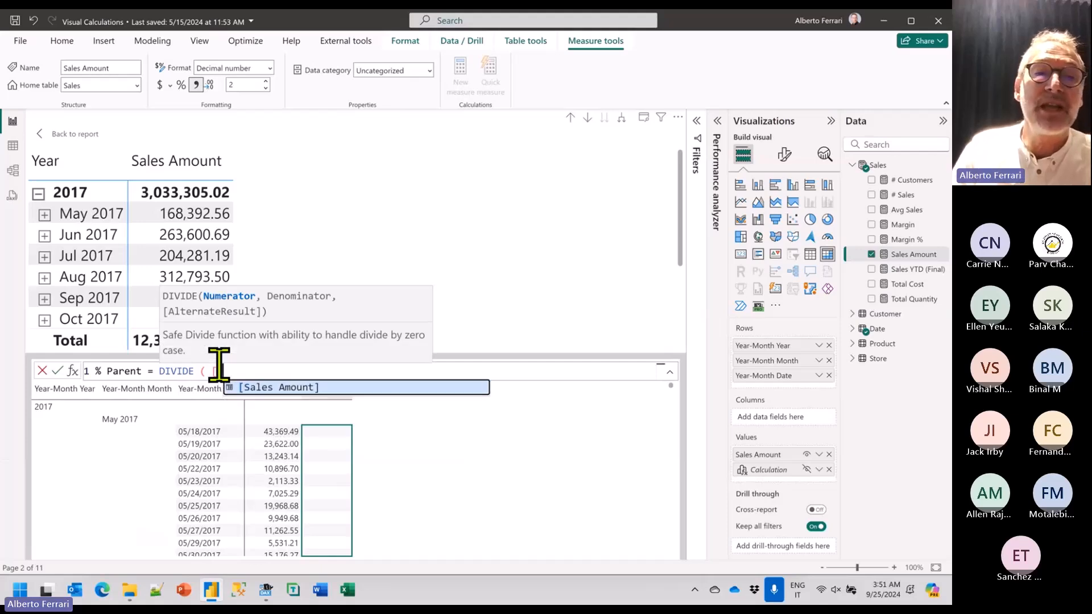
{"action": "key", "text": "Tab"}
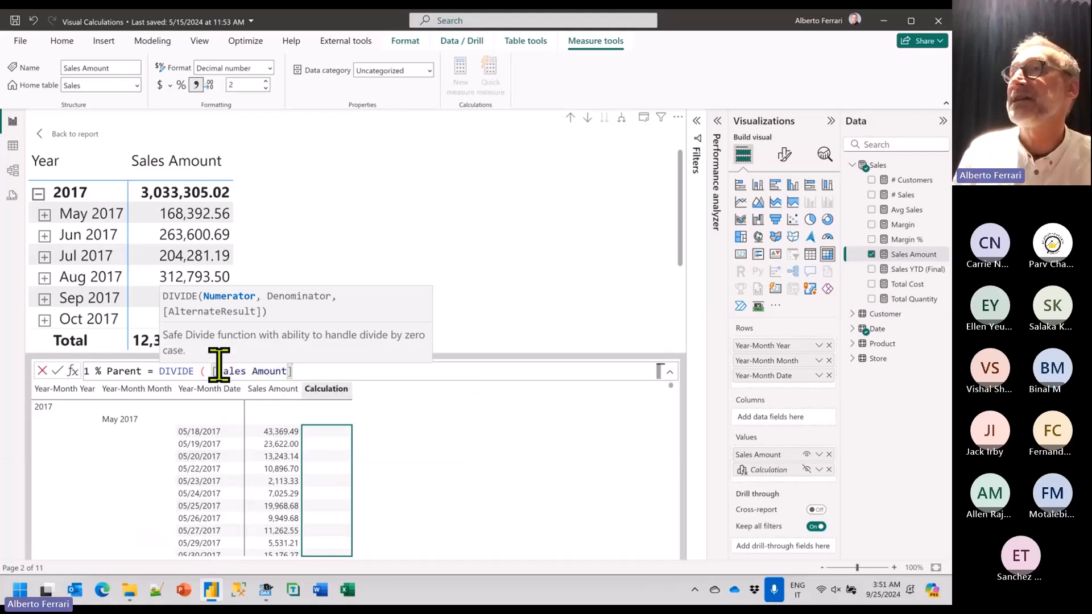
{"action": "type", "text": ","}
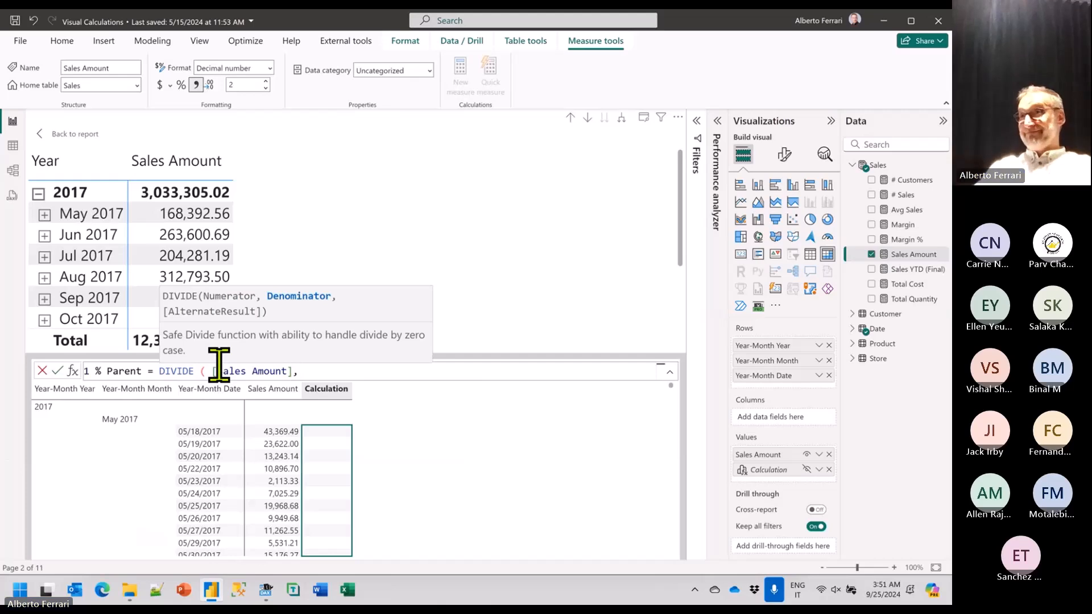
{"action": "type", "text": "C"}
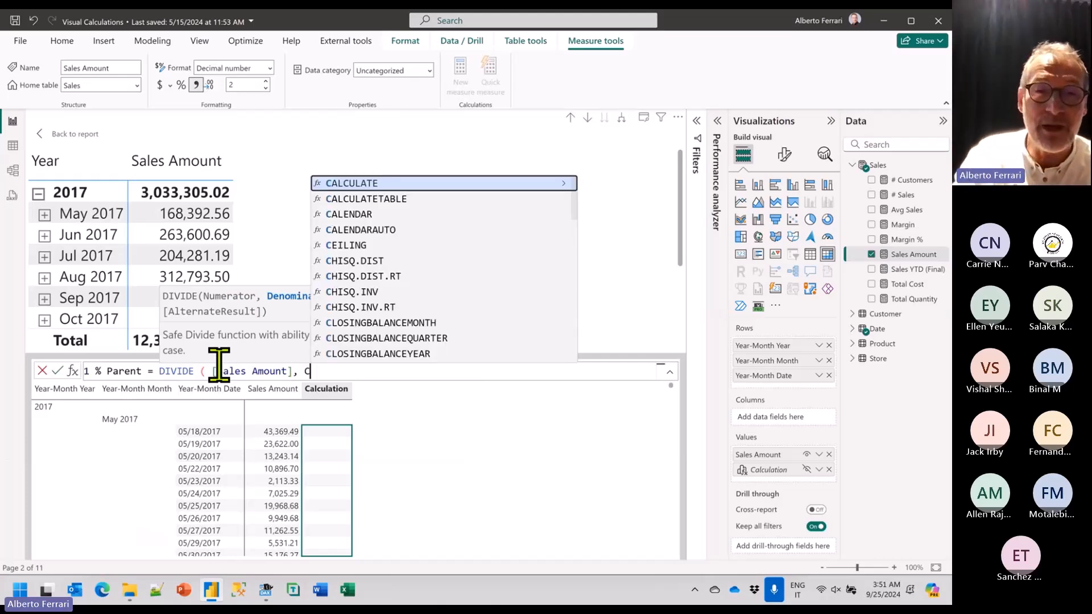
{"action": "type", "text": "OLLA"}
{"action": "key", "text": "Tab"}
{"action": "type", "text": "( ["}
{"action": "key", "text": "Tab"}
{"action": "type", "text": ") )"}
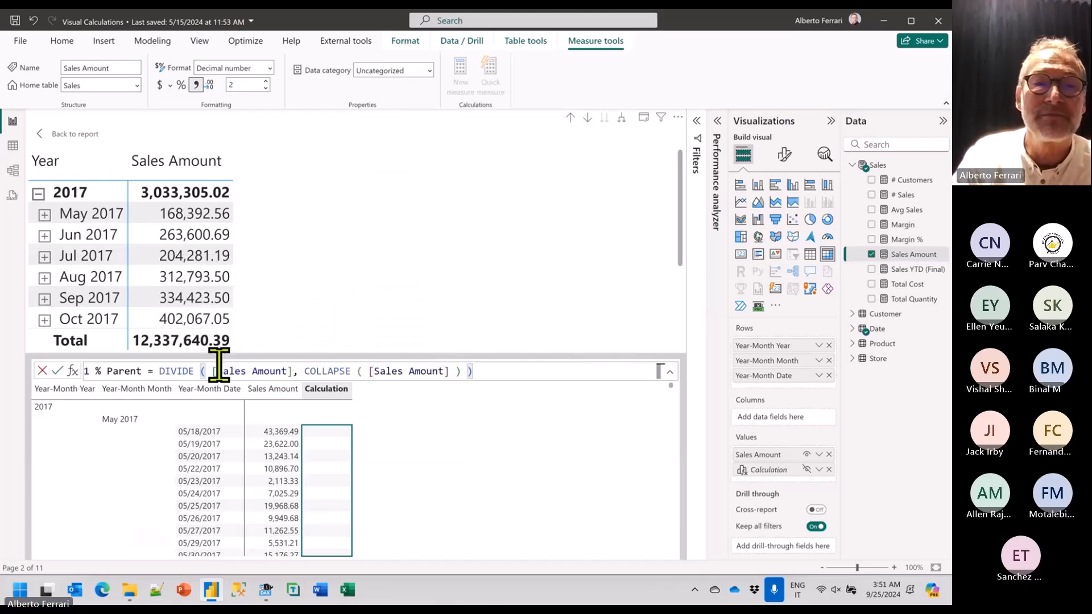
{"action": "key", "text": "Return"}
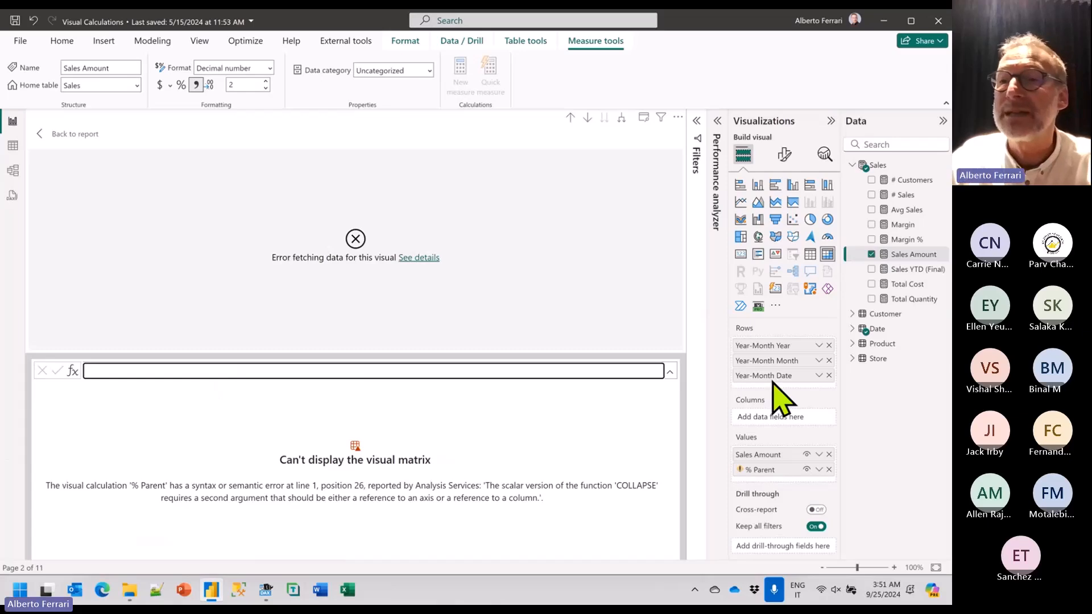
Add ROWS as the axis argument of COLLAPSE in the % Parent calculation and commit it.
{"action": "left_click", "coordinate": [913, 254]}
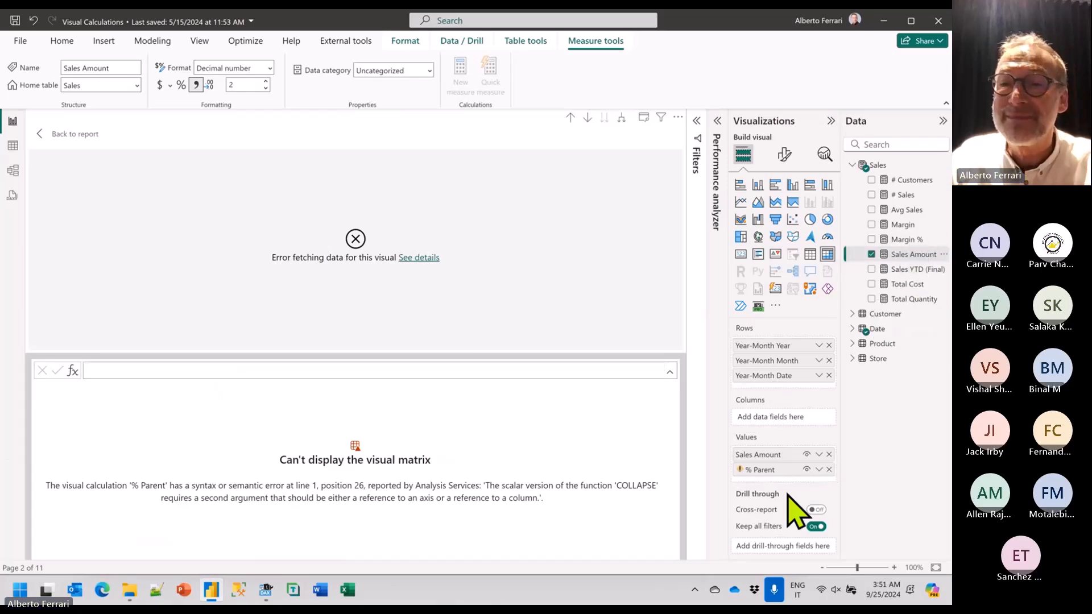
{"action": "left_click", "coordinate": [762, 469]}
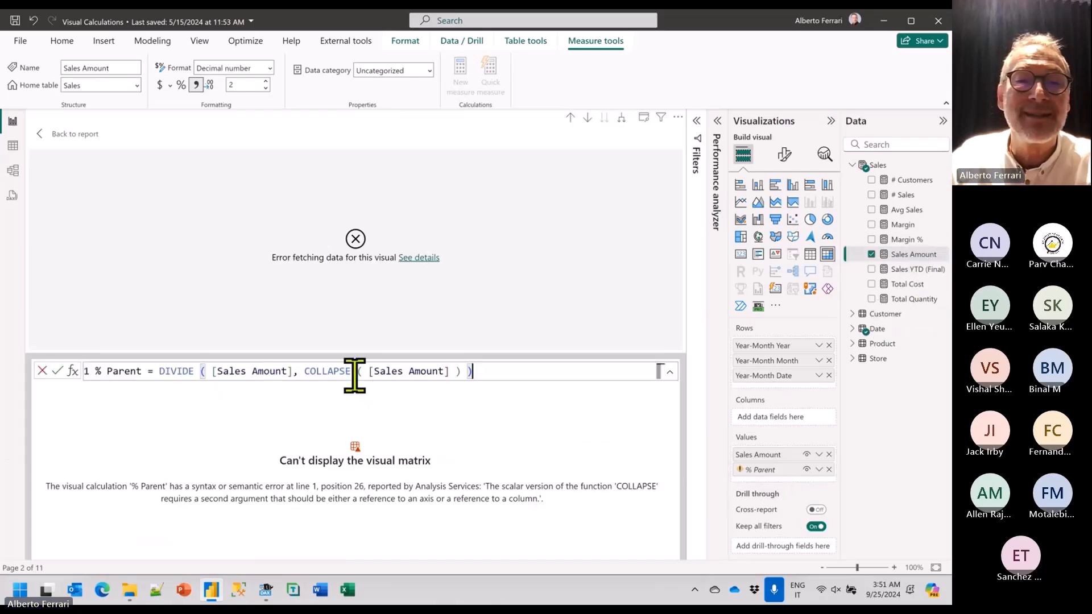
{"action": "left_click", "coordinate": [448, 371]}
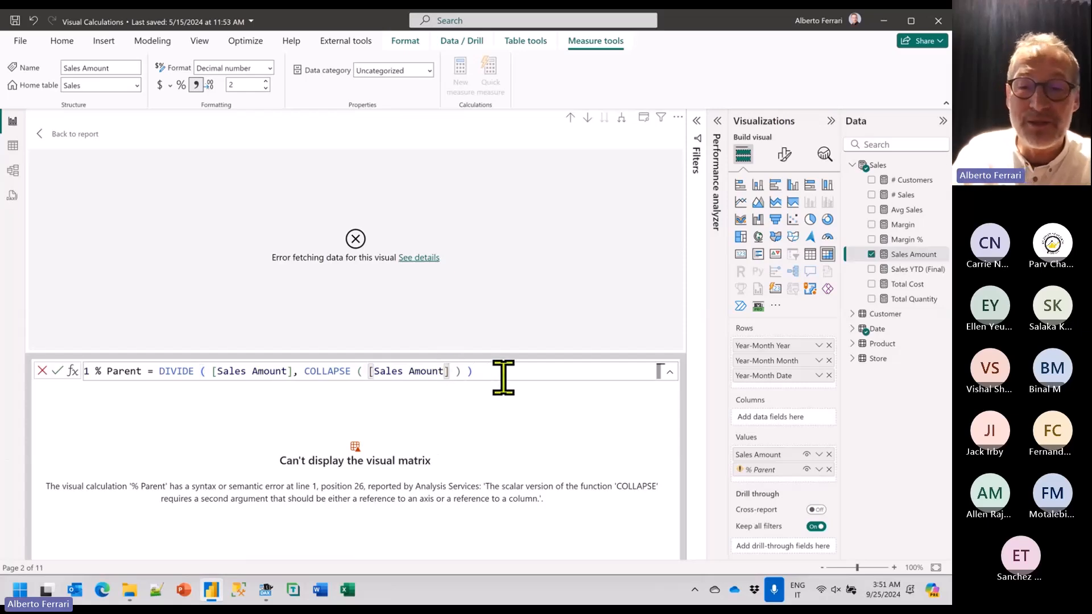
{"action": "type", "text": ", ROWS"}
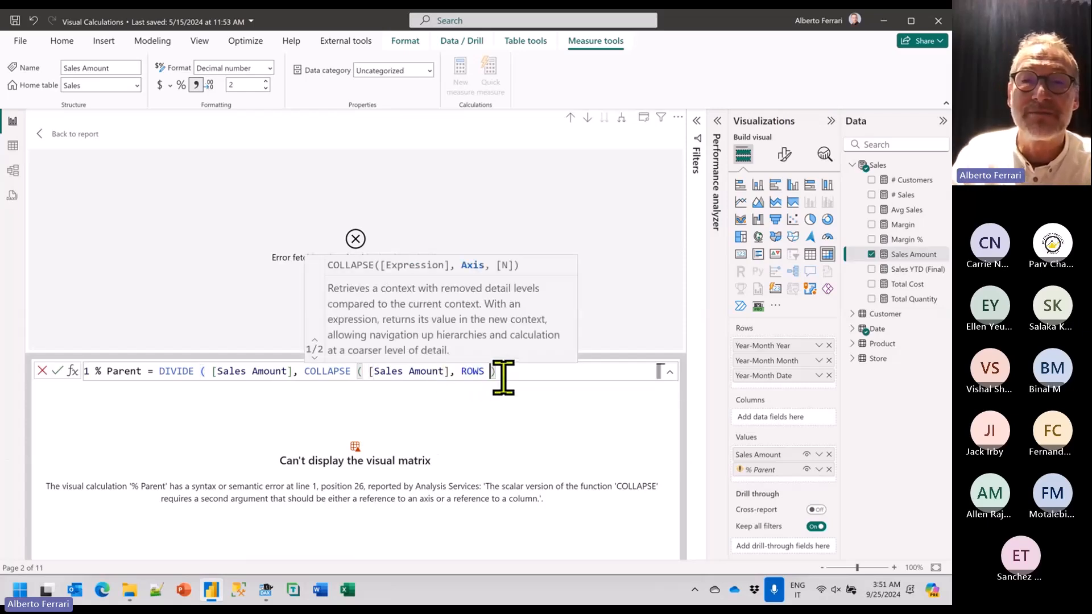
{"action": "key", "text": "Return"}
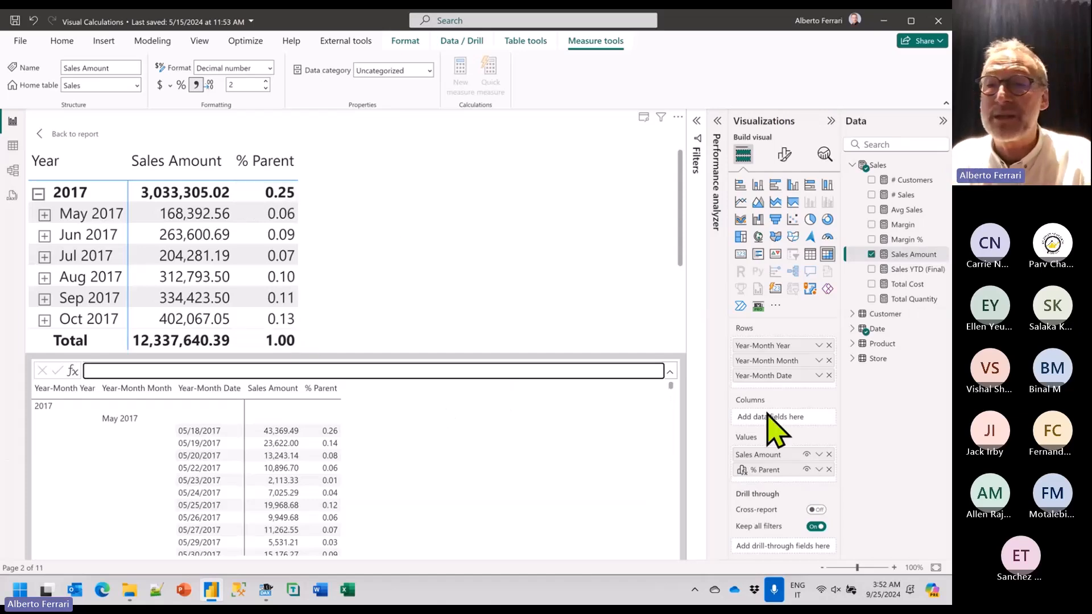
Wrap the DIVIDE expression of % Parent in a FORMAT call, with DIVIDE indented on its own line and followed by a comma.
{"action": "left_click", "coordinate": [769, 470]}
{"action": "left_click", "coordinate": [160, 371]}
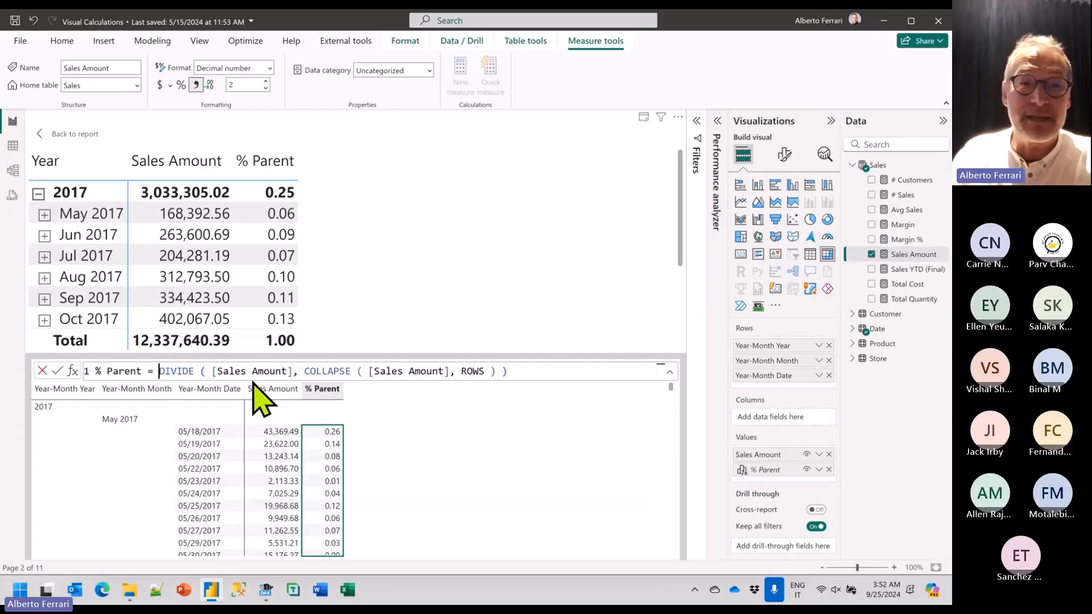
{"action": "key", "text": "shift+Return"}
{"action": "key", "text": "shift+Return"}
{"action": "key", "text": "End"}
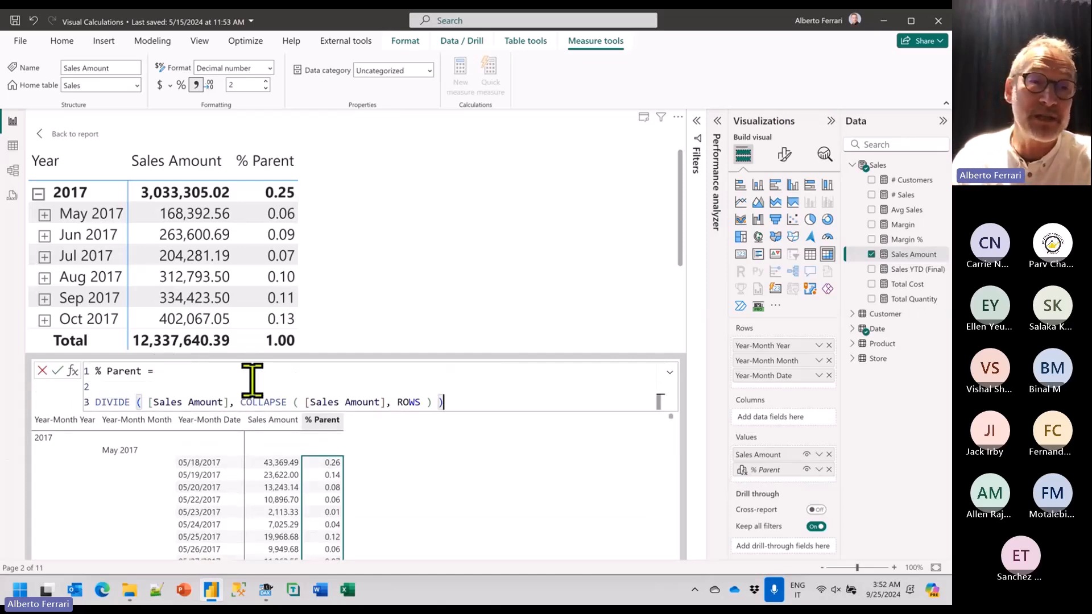
{"action": "key", "text": "Up"}
{"action": "type", "text": "FORMAT ("}
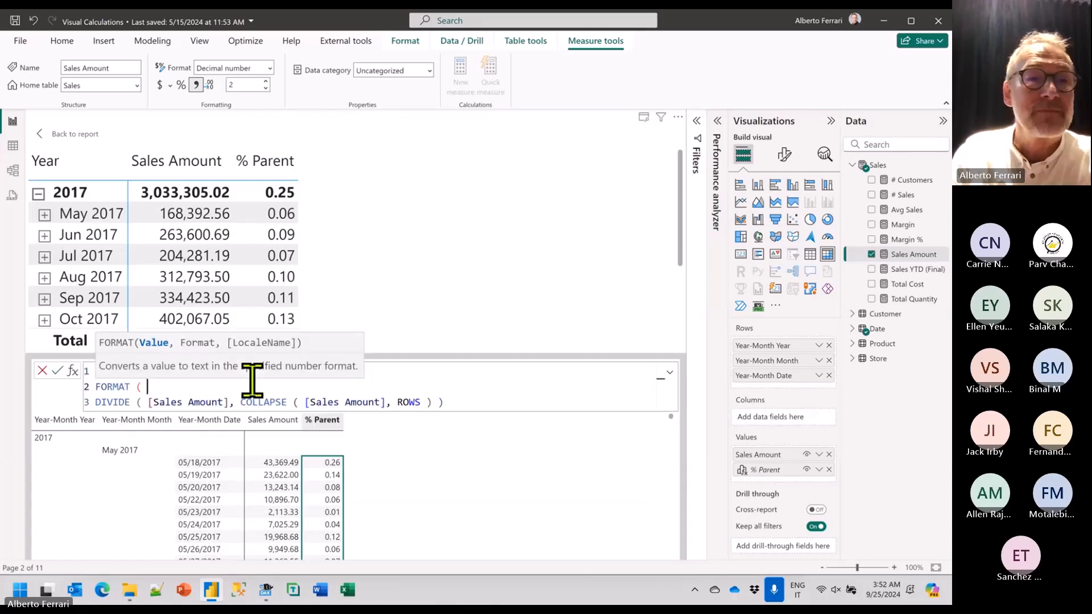
{"action": "key", "text": "Down"}
{"action": "key", "text": "Home"}
{"action": "key", "text": "Tab"}
{"action": "key", "text": "End"}
{"action": "type", "text": ","}
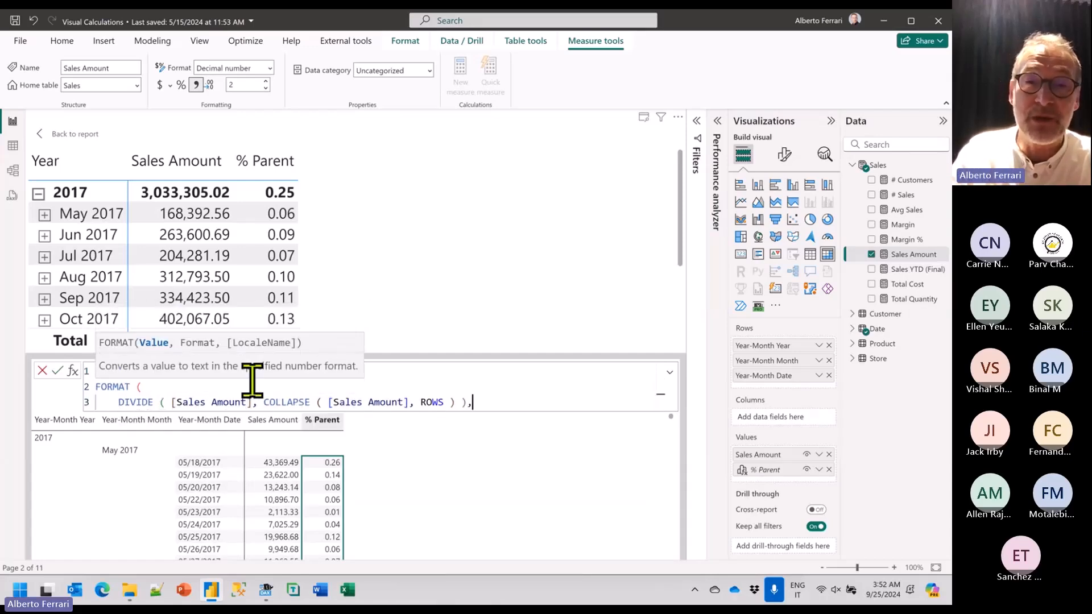
Complete the FORMAT call with the format string "0.00 %" and commit the % Parent calculation.
{"action": "key", "text": "shift+Return"}
{"action": "type", "text": "\"0.00 %\" *"}
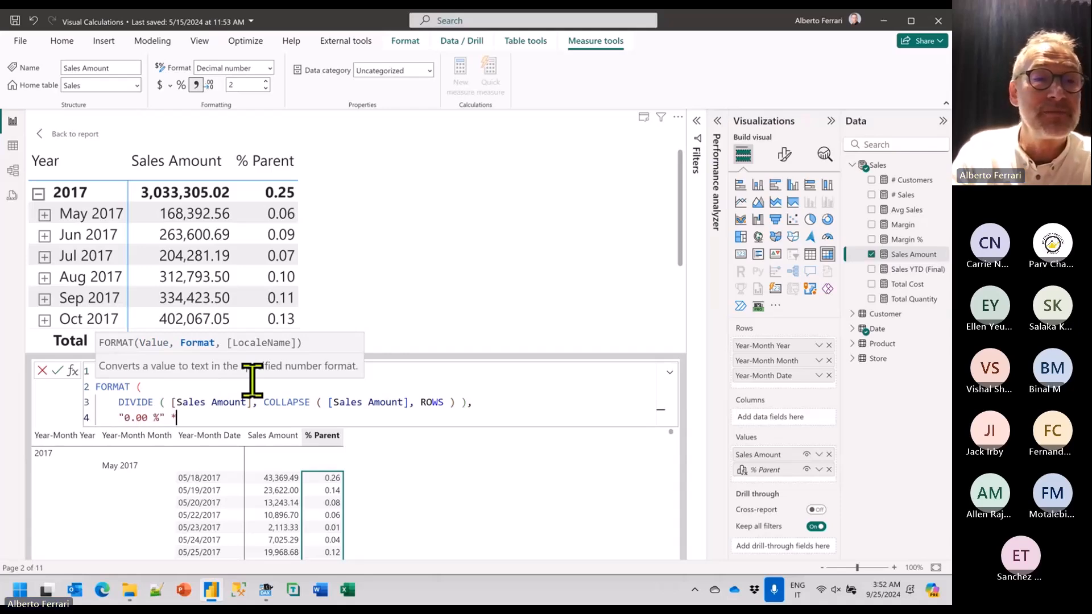
{"action": "key", "text": "shift+Return"}
{"action": "key", "text": "BackSpace"}
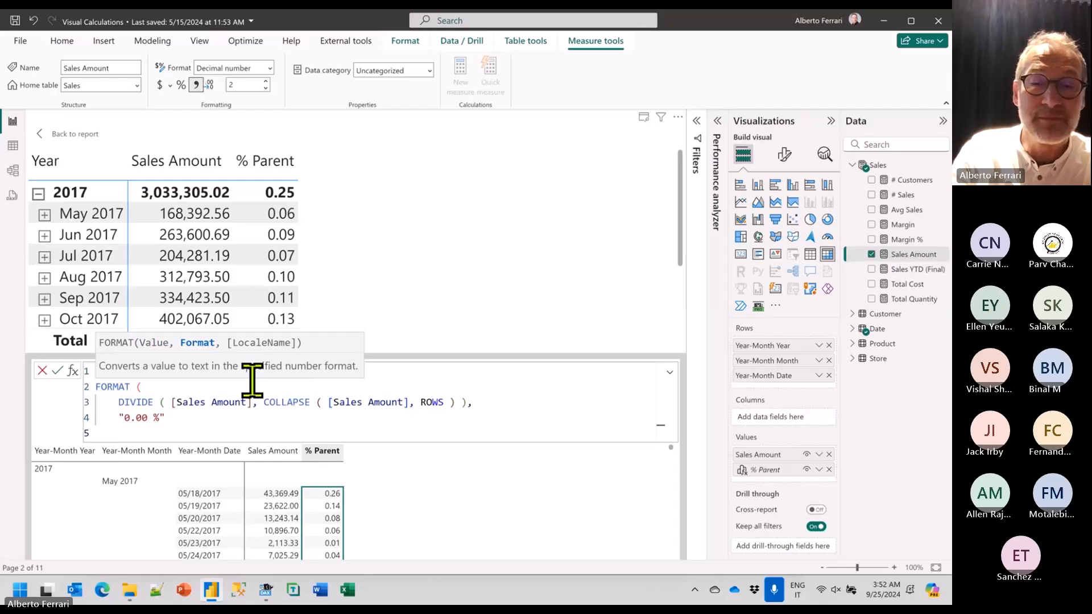
{"action": "type", "text": ")"}
{"action": "key", "text": "Return"}
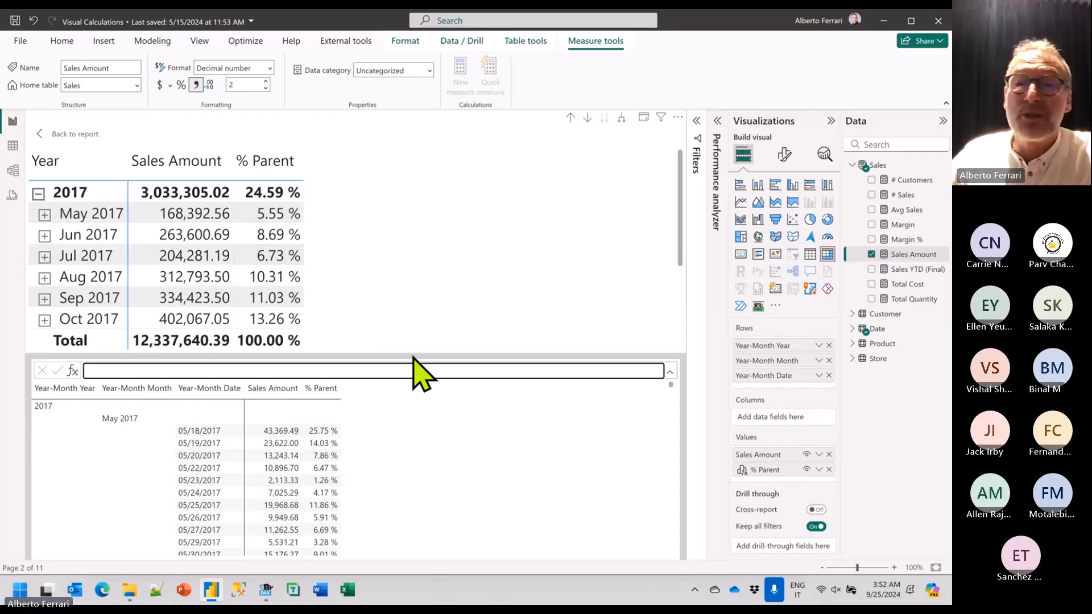
Review the [Sales Amount] argument of COLLAPSE in the % Parent formula and expand May 2017 in the matrix.
{"action": "left_click", "coordinate": [771, 470]}
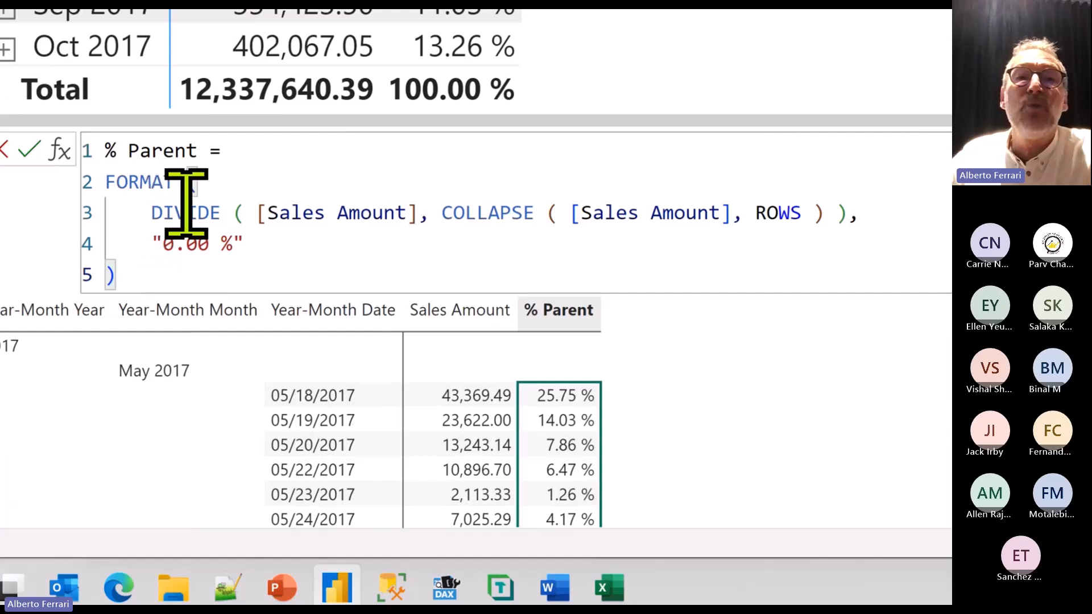
{"action": "left_click_drag", "start_coordinate": [569, 215], "coordinate": [731, 222]}
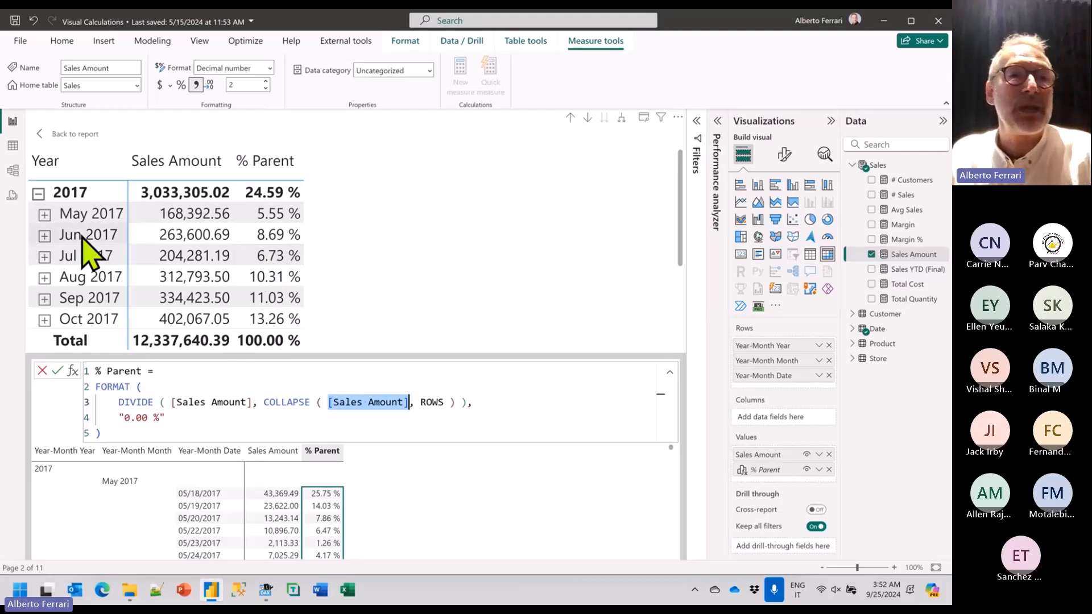
{"action": "left_click", "coordinate": [45, 214]}
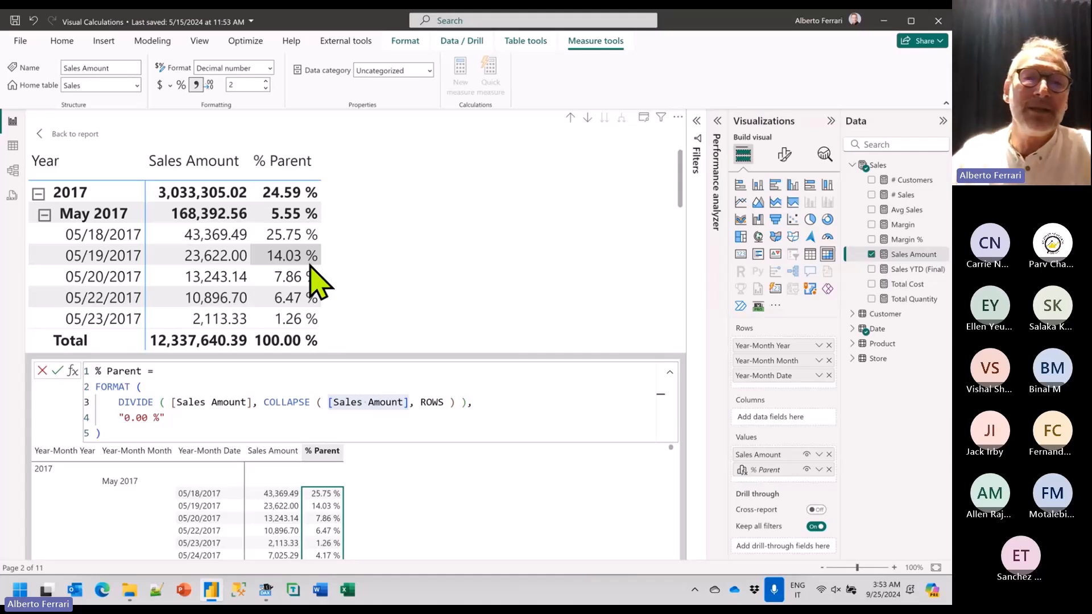
Rename the % Parent calculation to % GT and change its COLLAPSE function to COLLAPSEALL.
{"action": "double_click", "coordinate": [135, 372]}
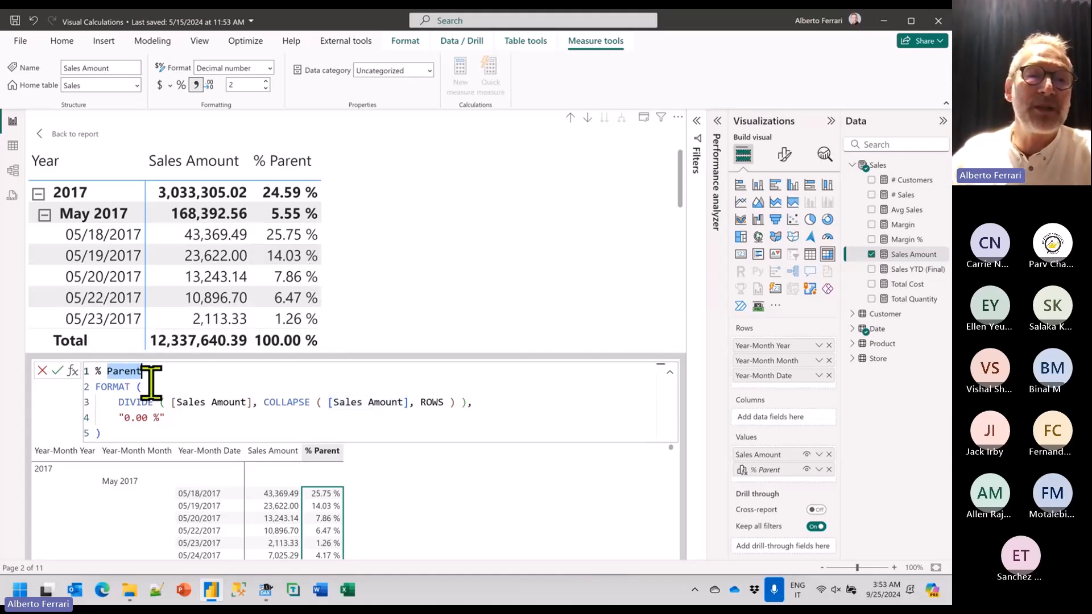
{"action": "type", "text": "GT"}
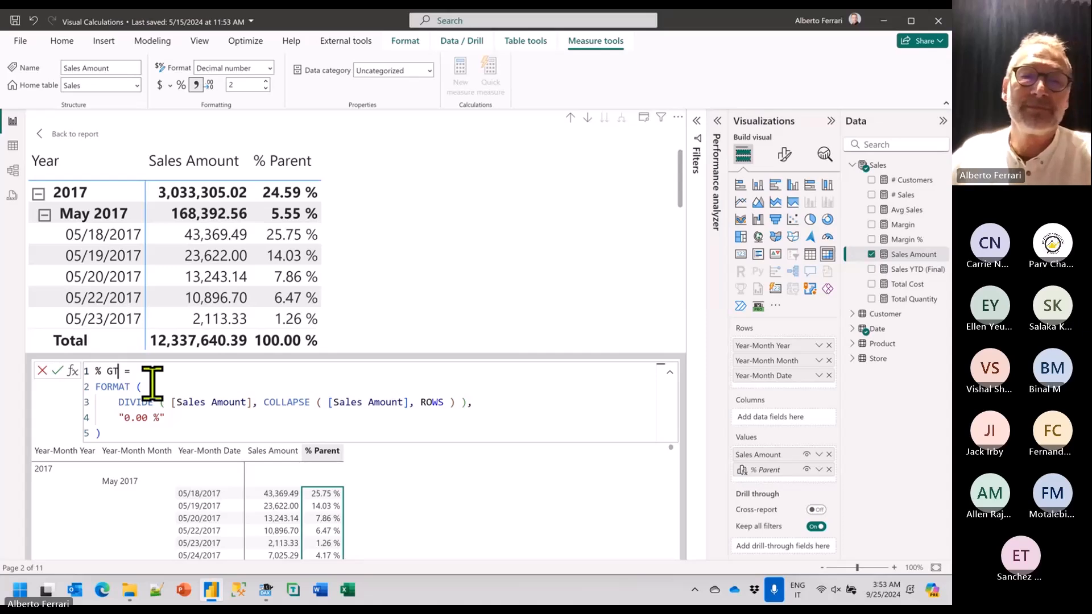
{"action": "left_click", "coordinate": [310, 407]}
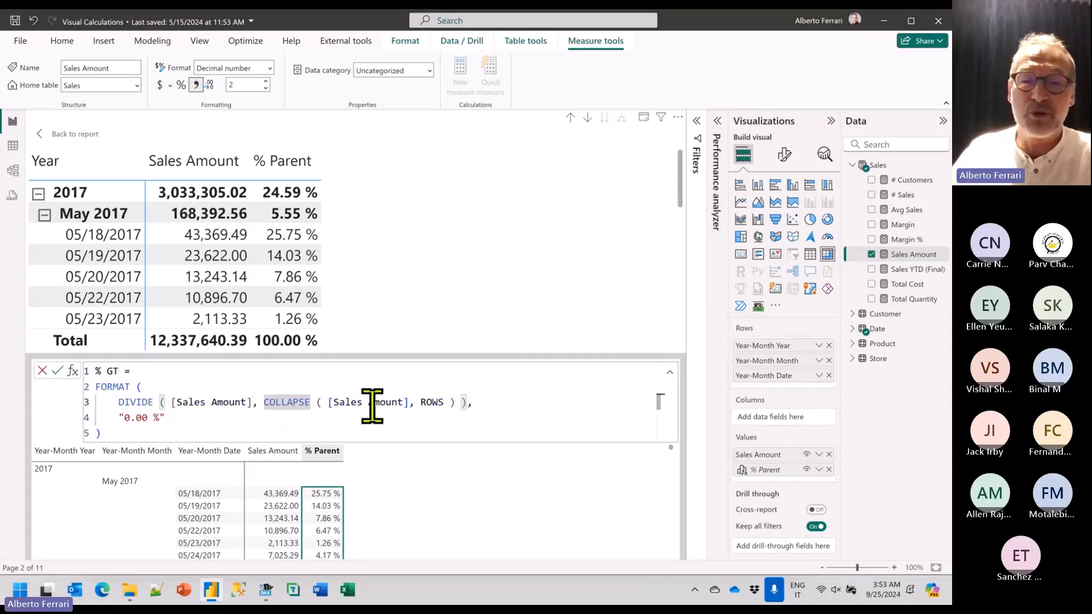
{"action": "type", "text": "ALL"}
{"action": "key", "text": "Return"}
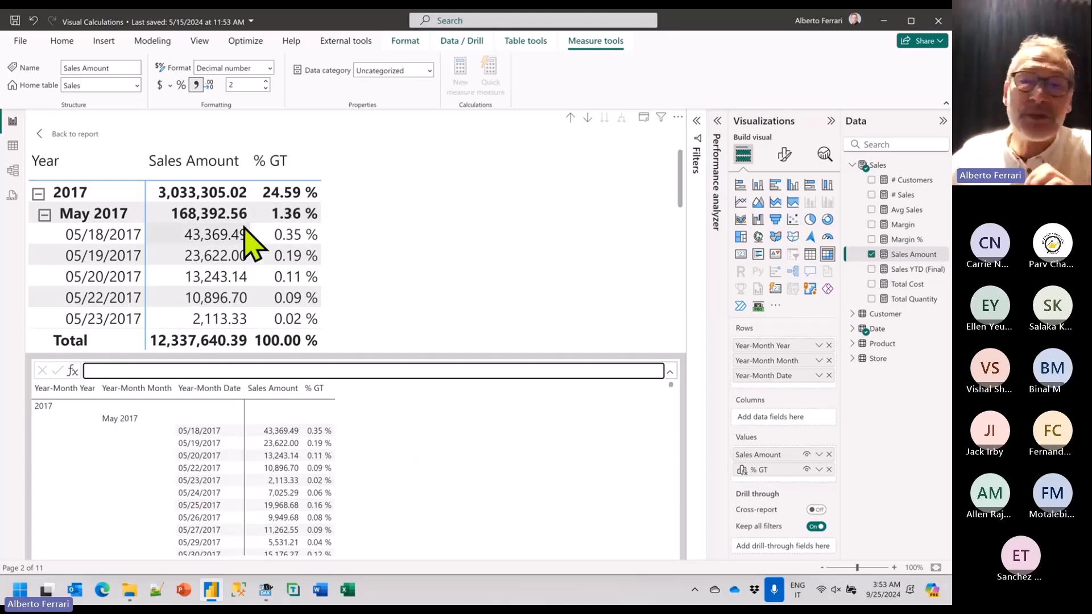
Return to the report and replace the matrix's Year-Month row hierarchy with the Customer fields Continent and City.
{"action": "left_click", "coordinate": [758, 470]}
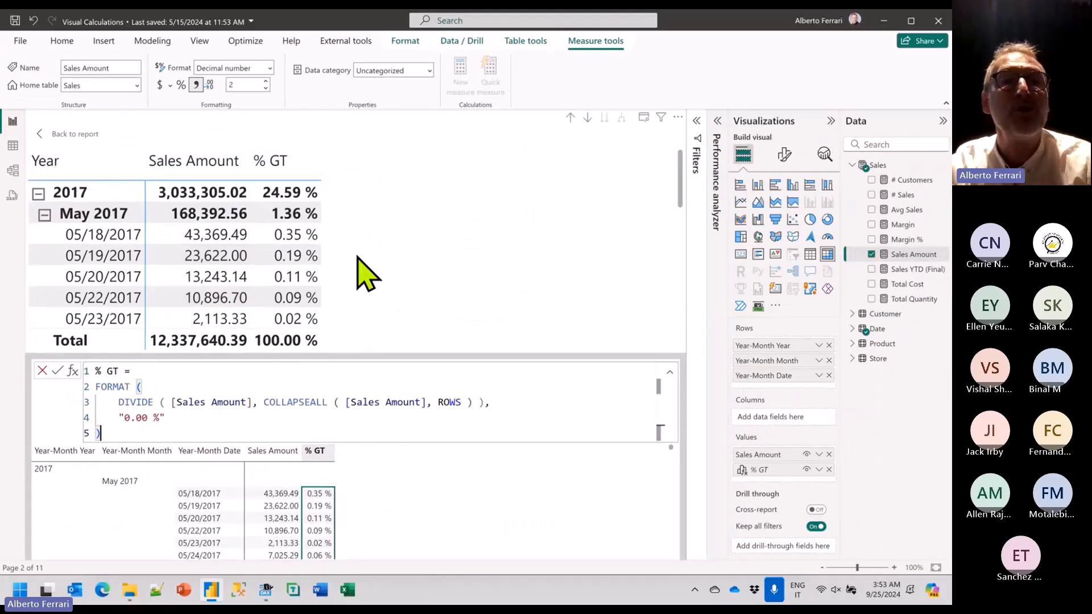
{"action": "left_click", "coordinate": [51, 135]}
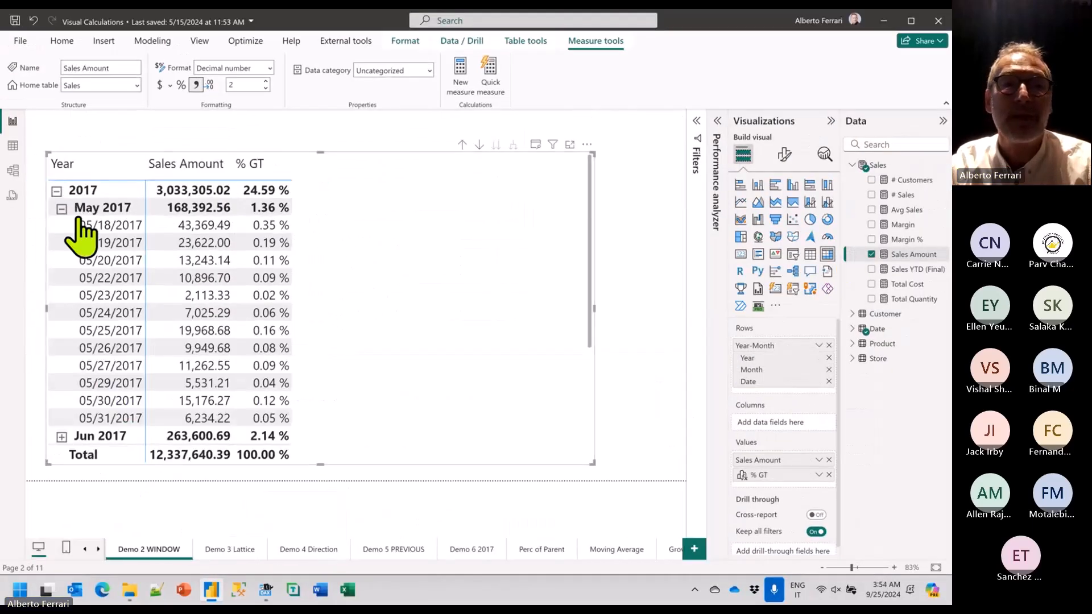
{"action": "left_click", "coordinate": [829, 345]}
{"action": "left_click", "coordinate": [852, 314]}
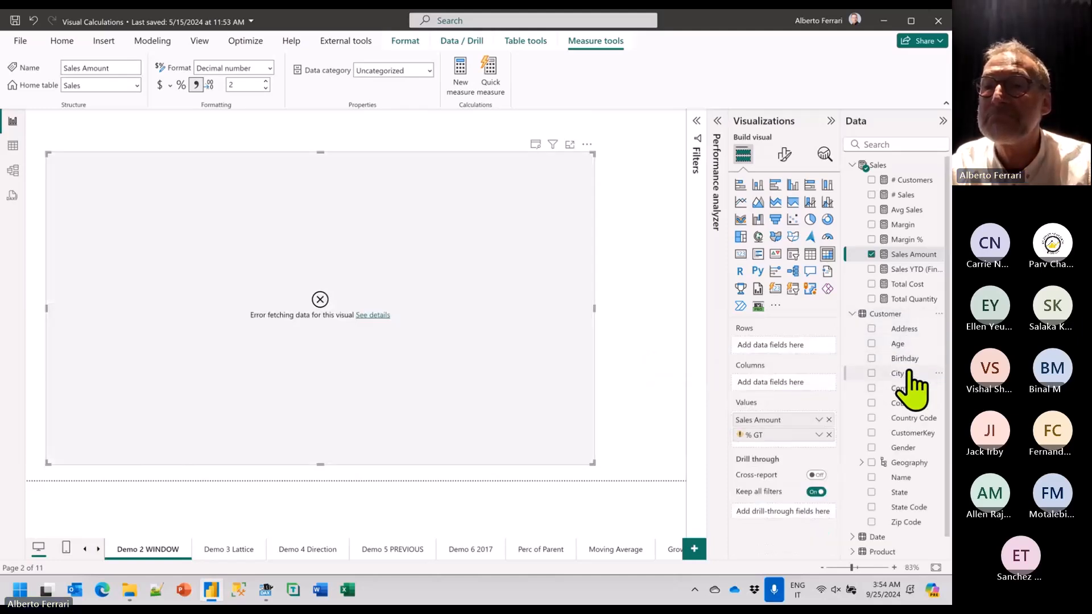
{"action": "left_click_drag", "start_coordinate": [910, 394], "coordinate": [568, 358]}
{"action": "left_click_drag", "start_coordinate": [906, 402], "coordinate": [786, 365]}
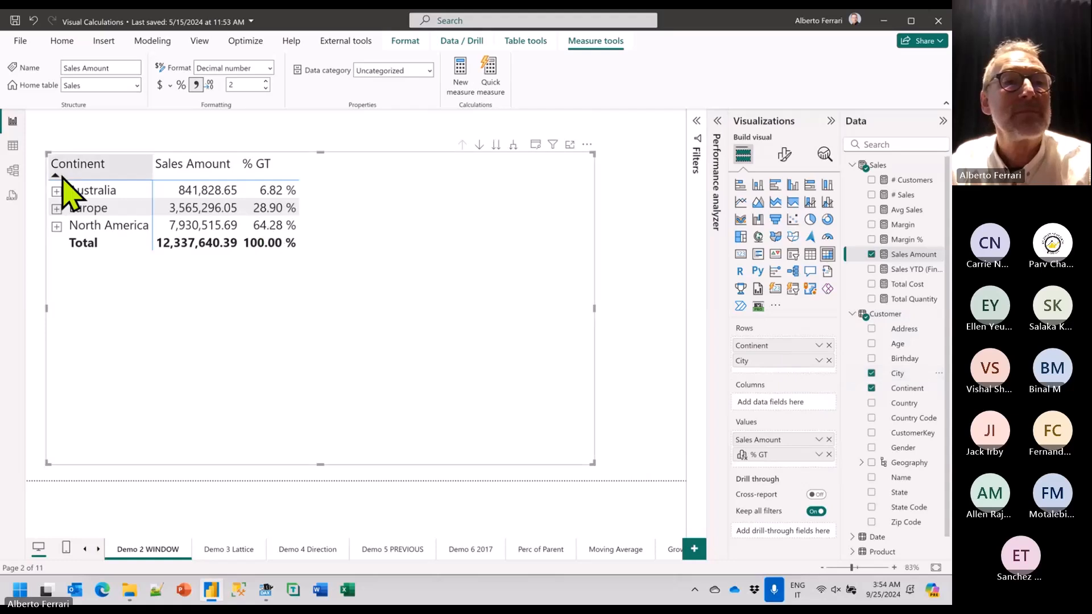
Expand Australia in the matrix to check the city-level % GT values and collapse it again.
{"action": "left_click", "coordinate": [57, 192]}
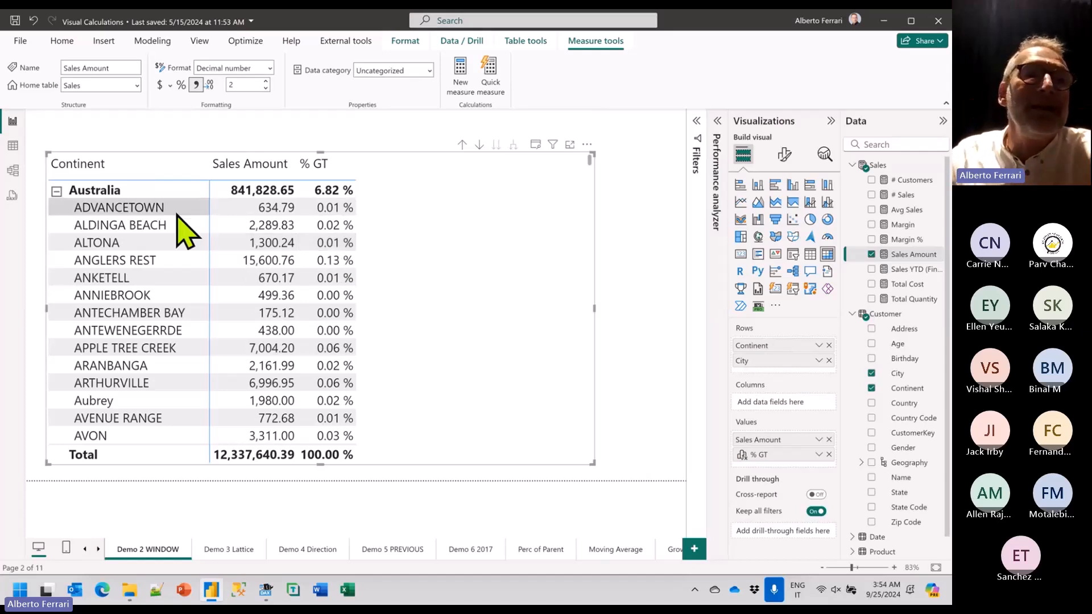
{"action": "left_click", "coordinate": [56, 191]}
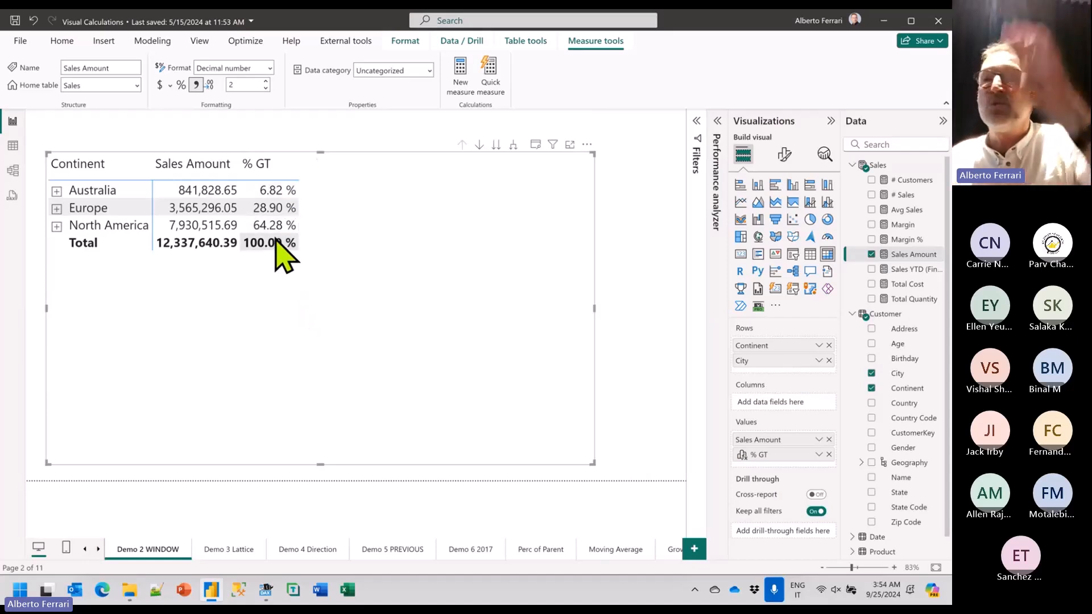
{"action": "left_click_drag", "start_coordinate": [428, 297], "coordinate": [420, 278]}
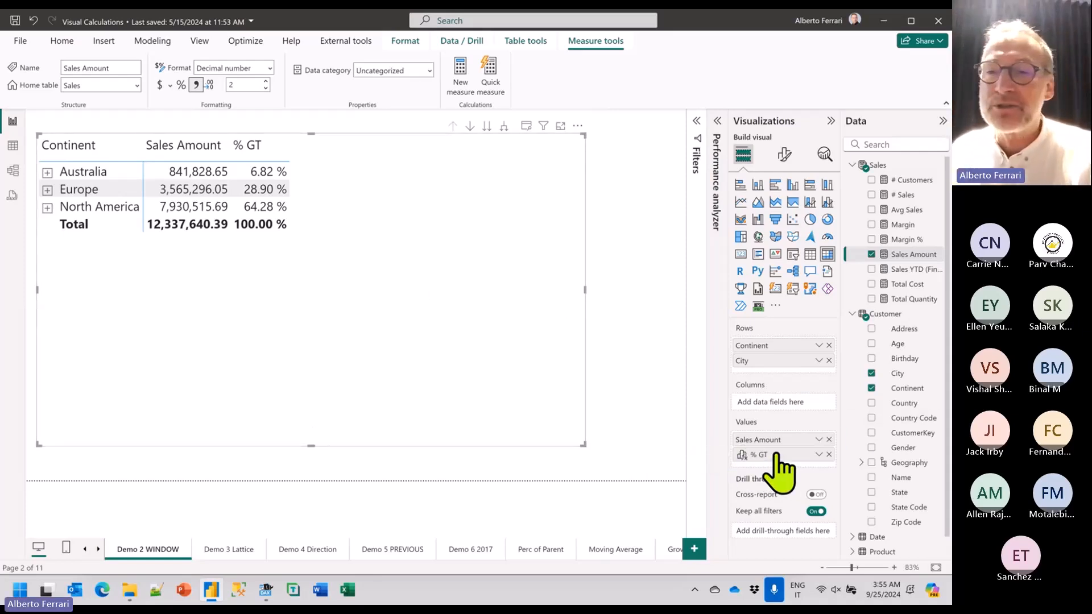
Open the % GT calculation for editing and review its COLLAPSEALL formula.
{"action": "left_click", "coordinate": [819, 455]}
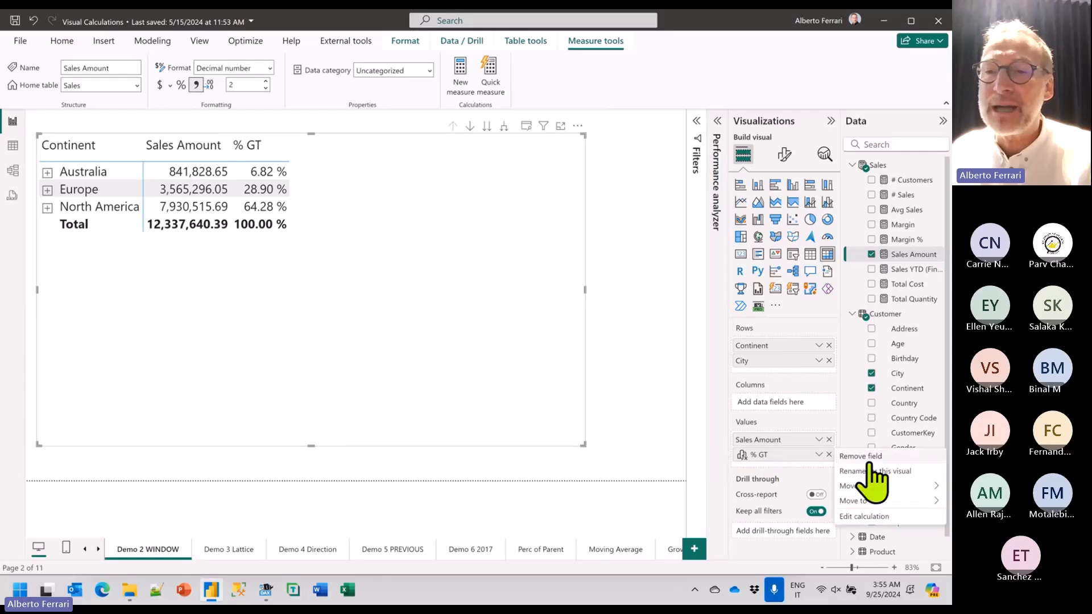
{"action": "left_click", "coordinate": [882, 517]}
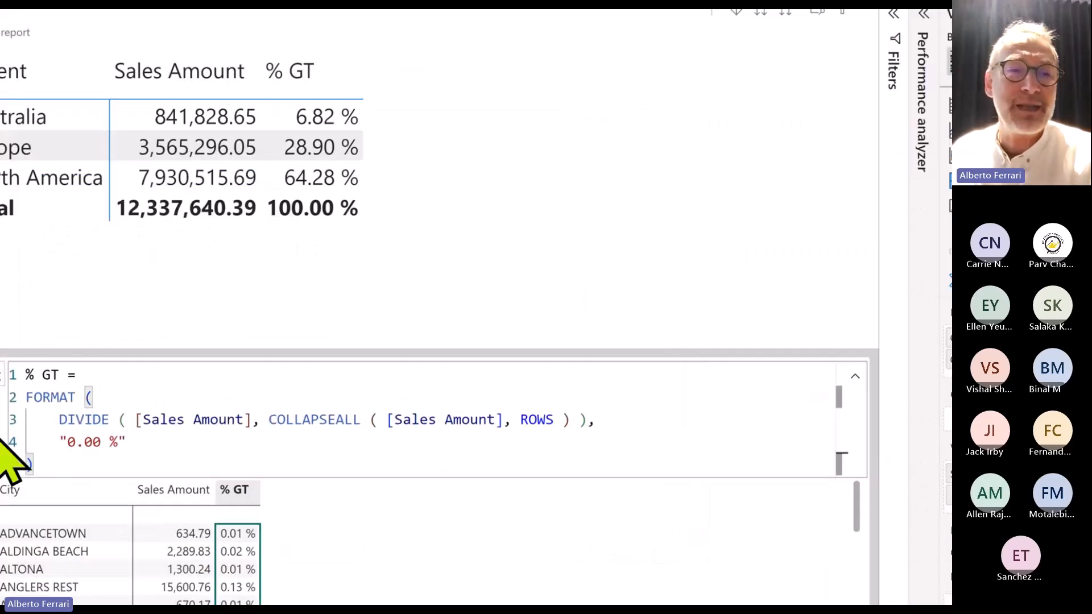
{"action": "left_click_drag", "start_coordinate": [217, 495], "coordinate": [93, 391]}
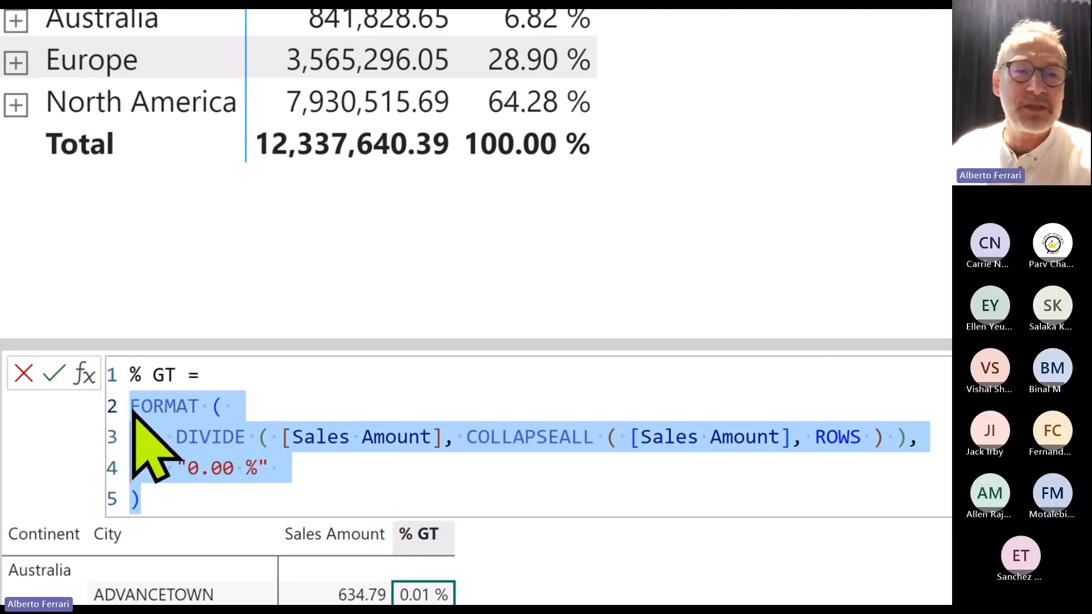
{"action": "left_click", "coordinate": [510, 441]}
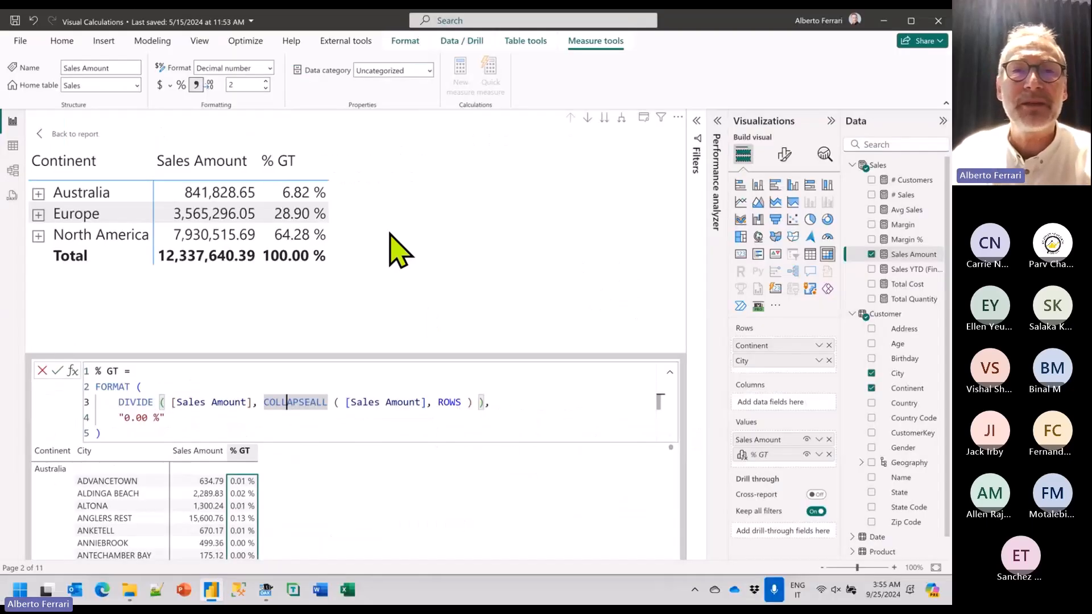
Add a new visual calculation to the matrix from the Running sum template.
{"action": "right_click", "coordinate": [390, 234]}
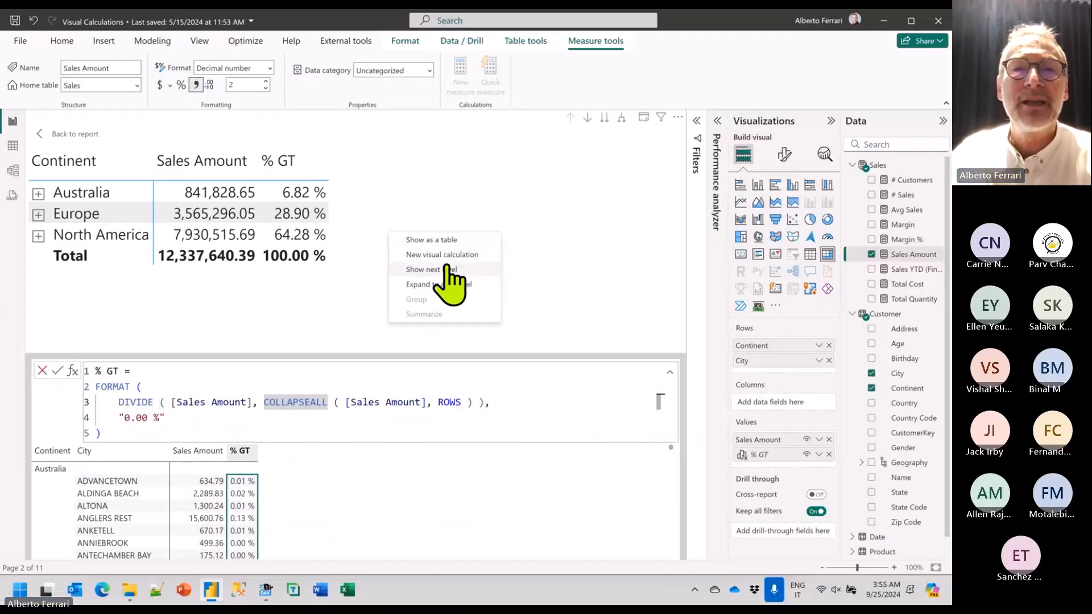
{"action": "left_click", "coordinate": [444, 254]}
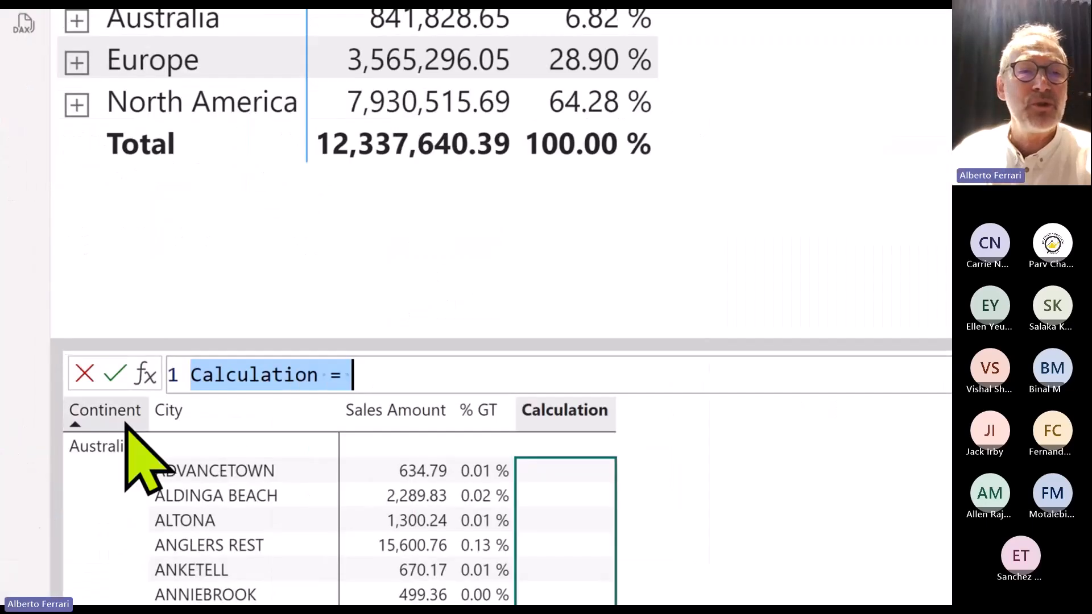
{"action": "left_click", "coordinate": [73, 371]}
{"action": "left_click", "coordinate": [247, 406]}
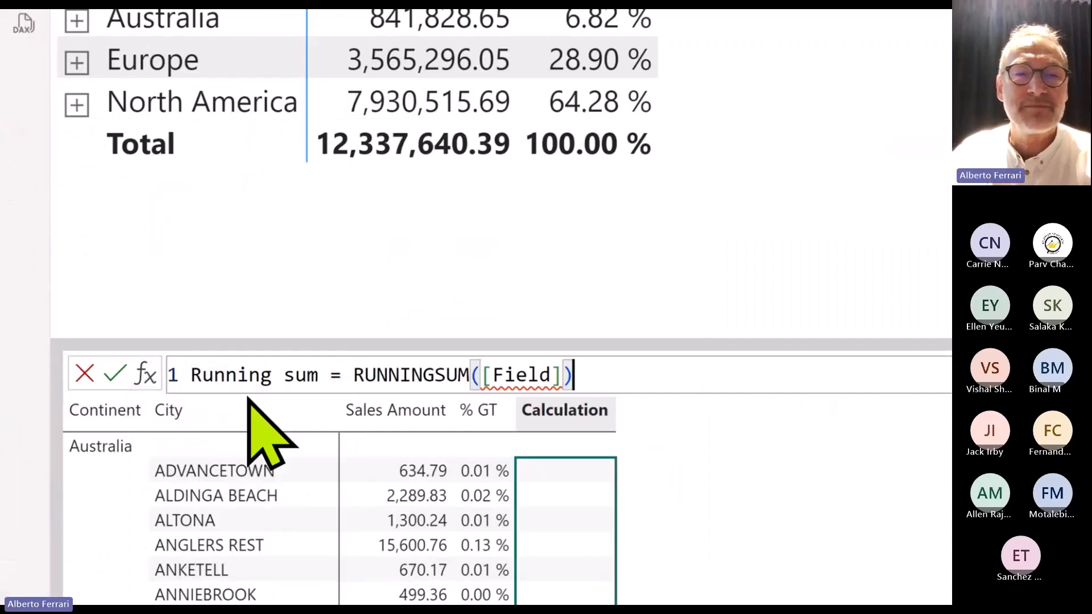
Replace the [Field] placeholder in RUNNINGSUM with [Sales Amount] and start its axis argument.
{"action": "double_click", "coordinate": [491, 375]}
{"action": "key", "text": "BackSpace"}
{"action": "type", "text": "[Sales Amount]"}
{"action": "key", "text": "Tab"}
{"action": "type", "text": ","}
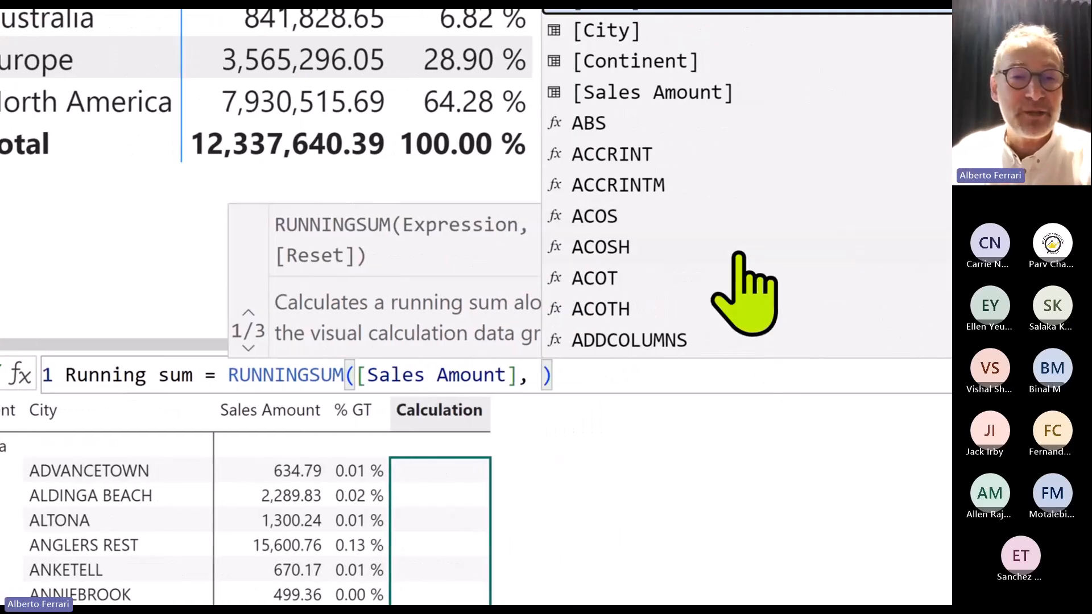
{"action": "key", "text": "Escape"}
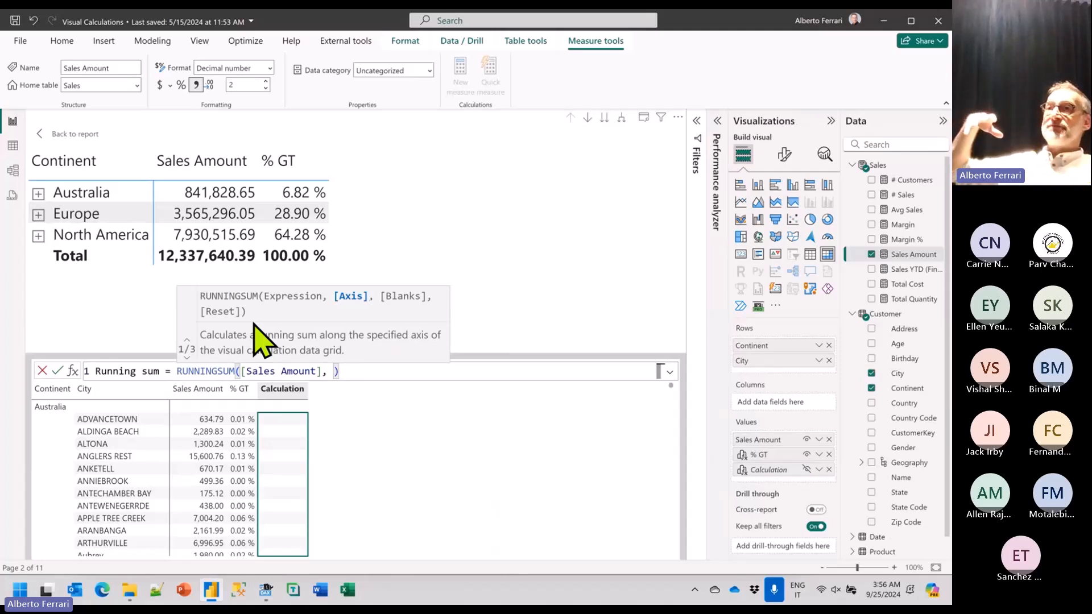
Replace the RUNNINGSUM expression with a multi-line CALCULATE call that has SUM ( [Sales Amount] ) as its first argument.
{"action": "key", "text": "BackSpace"}
{"action": "key", "text": "BackSpace"}
{"action": "key", "text": "BackSpace"}
{"action": "key", "text": "BackSpace"}
{"action": "key", "text": "BackSpace"}
{"action": "key", "text": "BackSpace"}
{"action": "key", "text": "BackSpace"}
{"action": "key", "text": "BackSpace"}
{"action": "key", "text": "BackSpace"}
{"action": "key", "text": "BackSpace"}
{"action": "key", "text": "BackSpace"}
{"action": "key", "text": "BackSpace"}
{"action": "key", "text": "BackSpace"}
{"action": "key", "text": "BackSpace"}
{"action": "key", "text": "BackSpace"}
{"action": "key", "text": "BackSpace"}
{"action": "key", "text": "BackSpace"}
{"action": "key", "text": "BackSpace"}
{"action": "key", "text": "BackSpace"}
{"action": "key", "text": "BackSpace"}
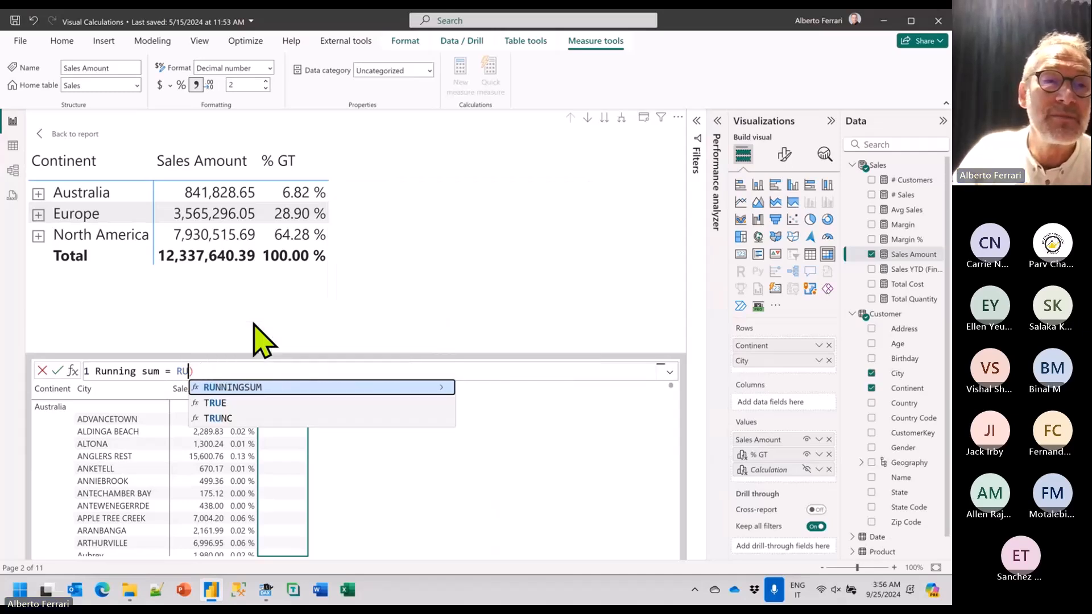
{"action": "key", "text": "BackSpace"}
{"action": "key", "text": "BackSpace"}
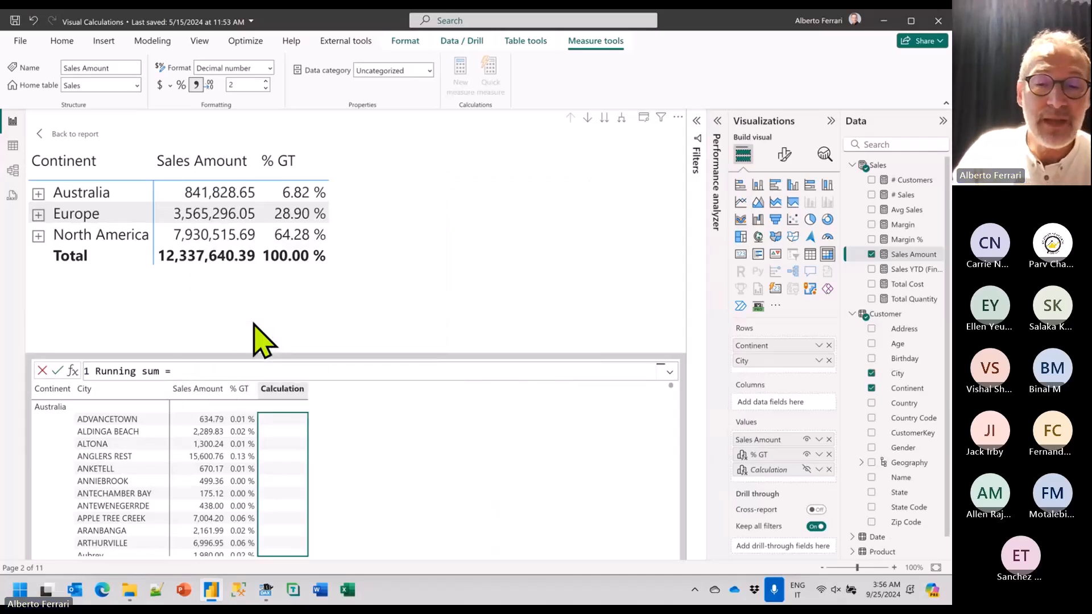
{"action": "type", "text": "CALCULATE /"}
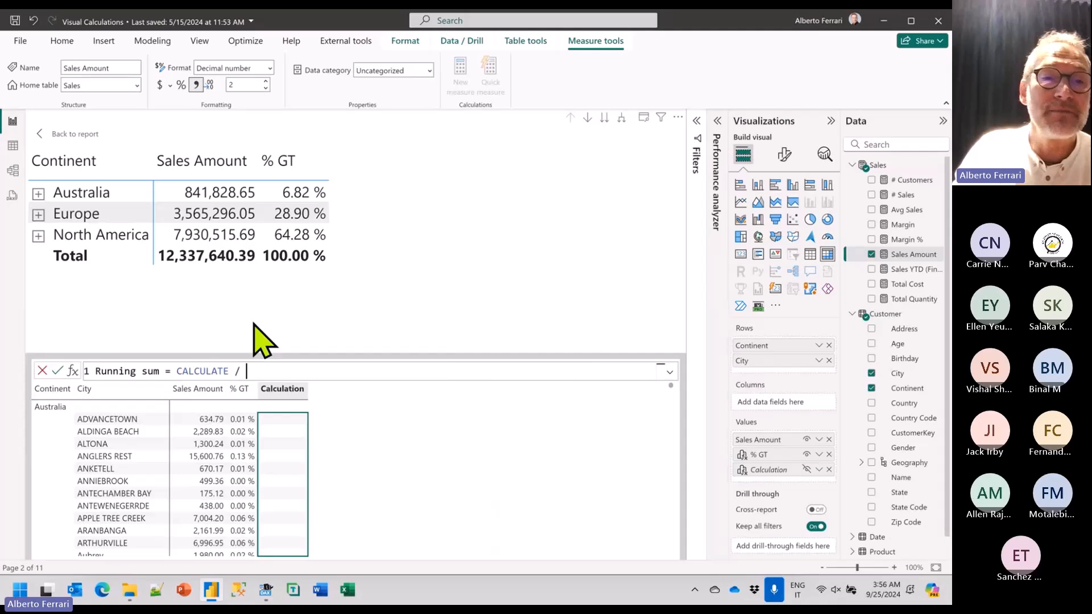
{"action": "key", "text": "BackSpace"}
{"action": "type", "text": "("}
{"action": "key", "text": "shift+Return"}
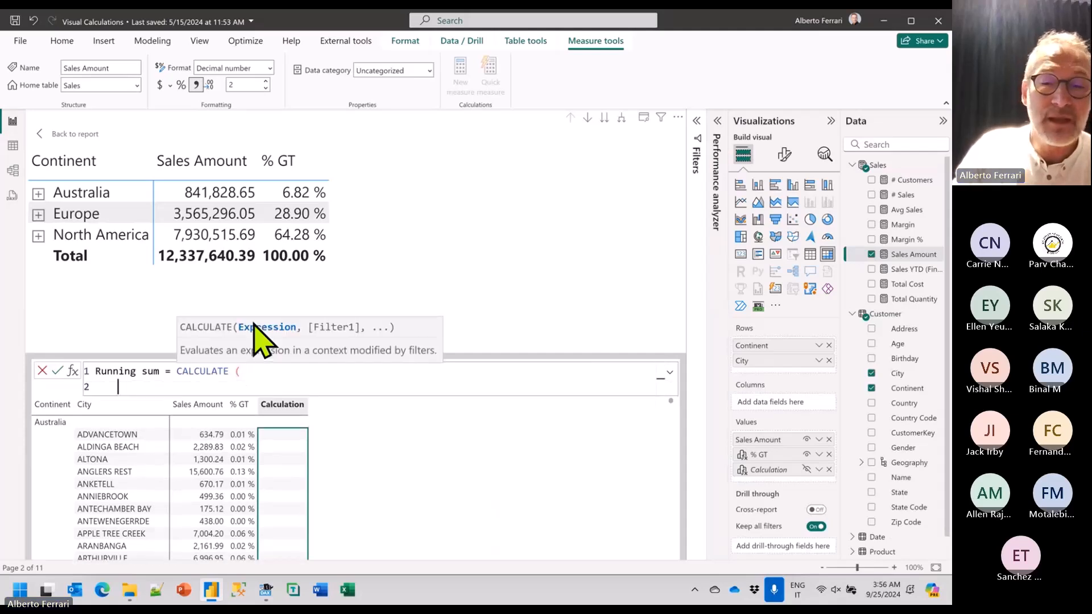
{"action": "type", "text": "SUM ( [Sa"}
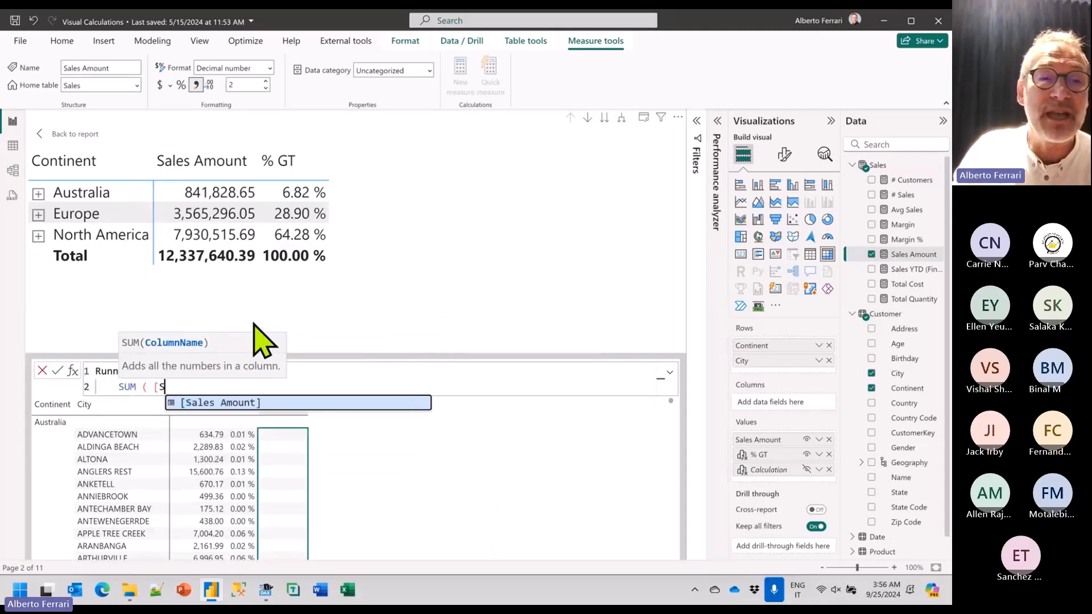
{"action": "key", "text": "Tab"}
{"action": "type", "text": "),"}
{"action": "key", "text": "shift+Return"}
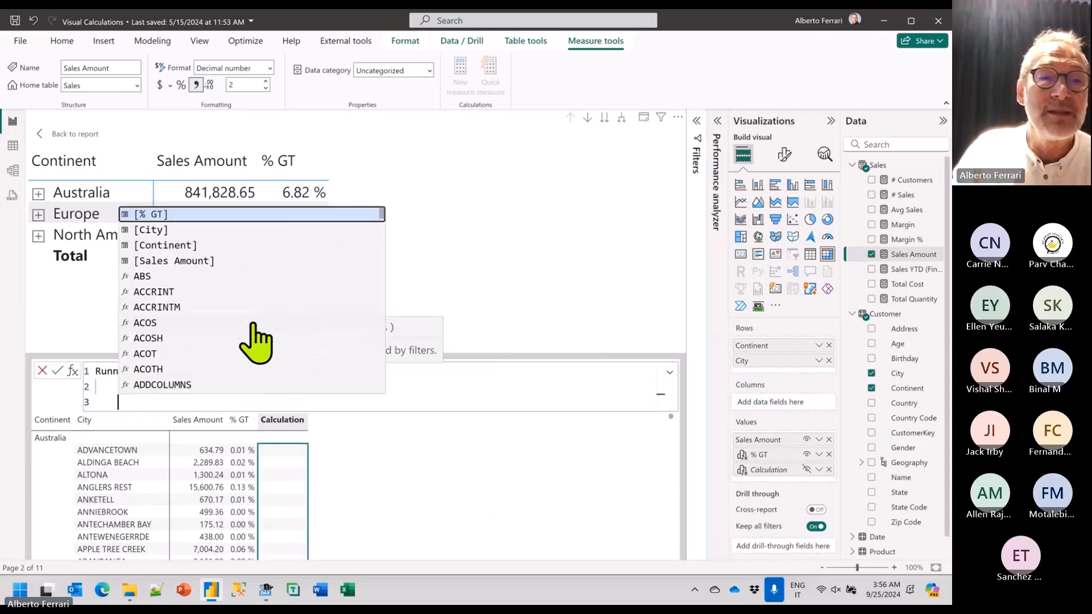
Add the filter WINDOW ( 0, ABS, 0, REL, ROWS, ORDERBY ( [Sales Amount] ) ) to CALCULATE and commit the Running sum calculation.
{"action": "type", "text": "WINDOW ("}
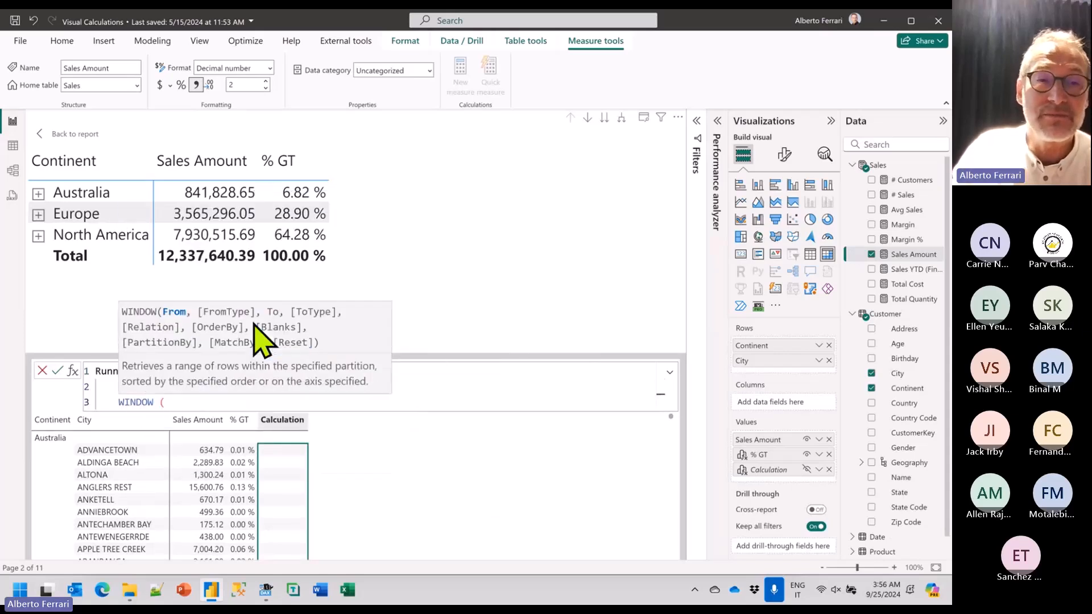
{"action": "type", "text": " 0, "}
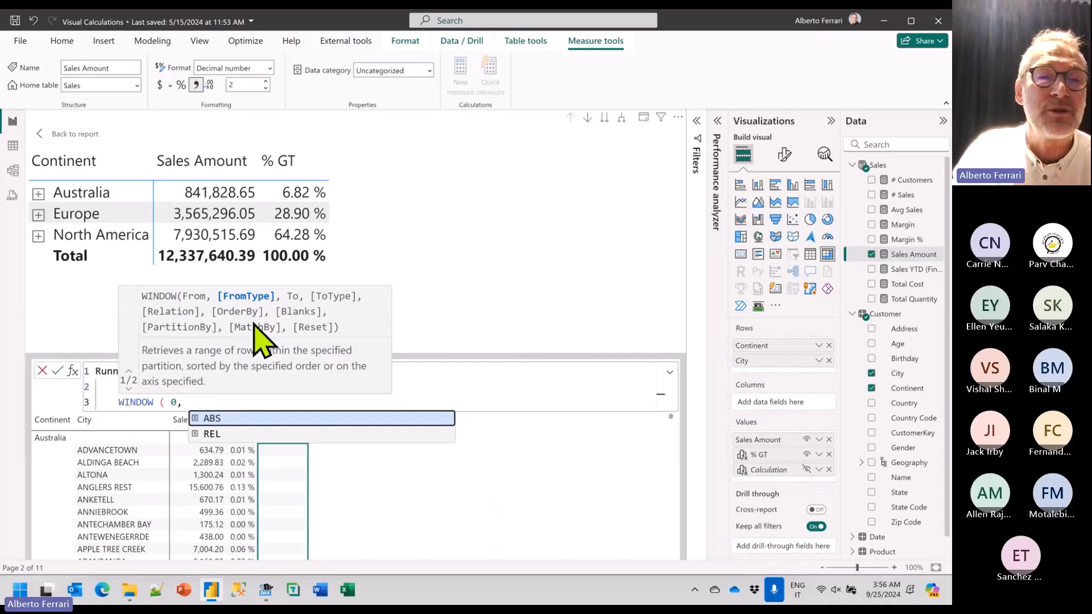
{"action": "type", "text": "ABS,"}
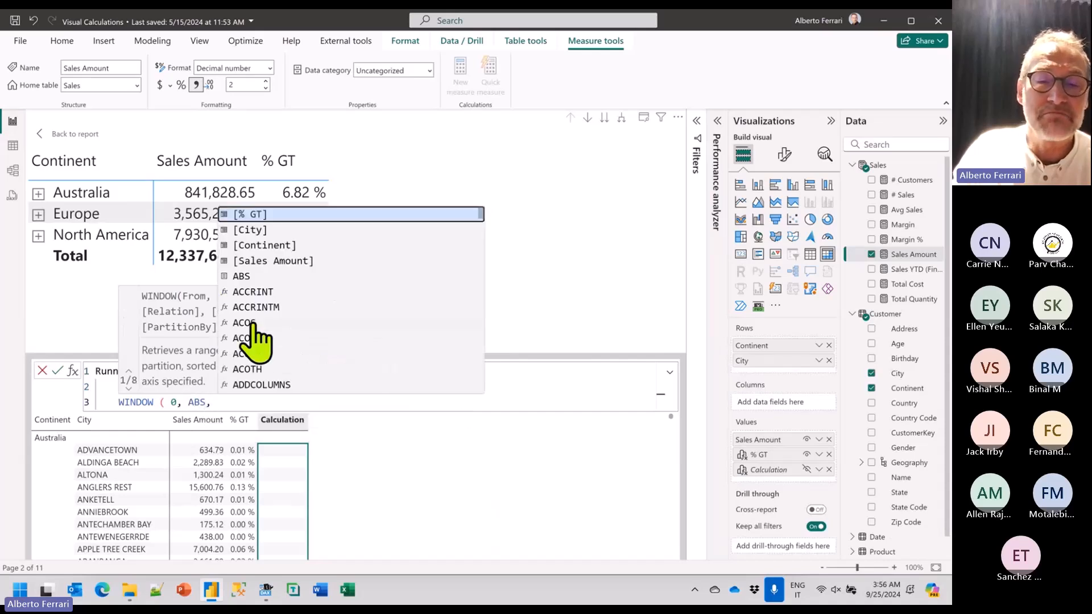
{"action": "type", "text": " 0, "}
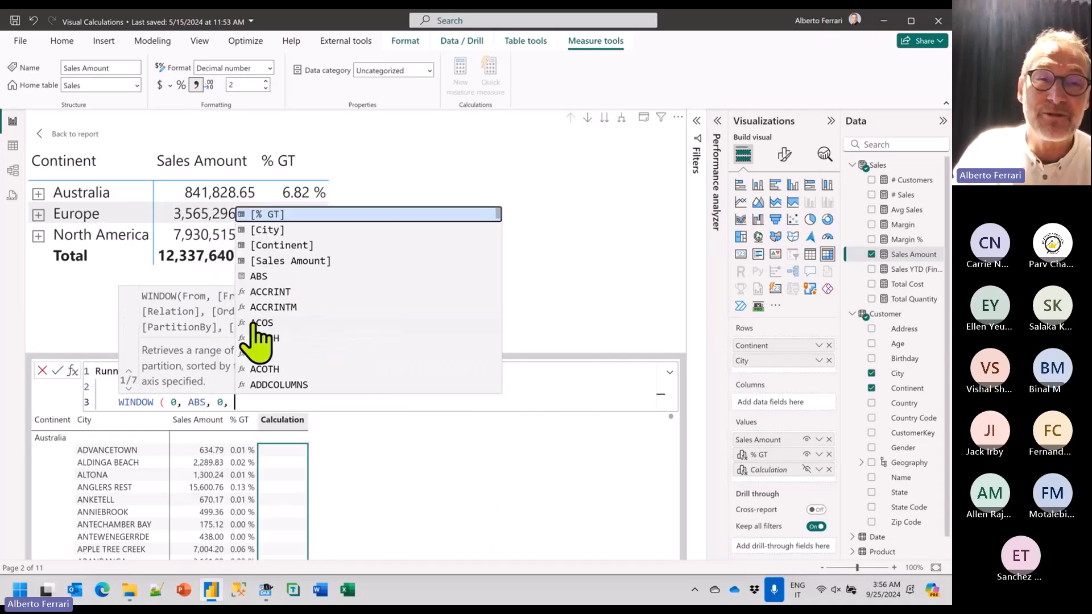
{"action": "type", "text": "REL, ROW"}
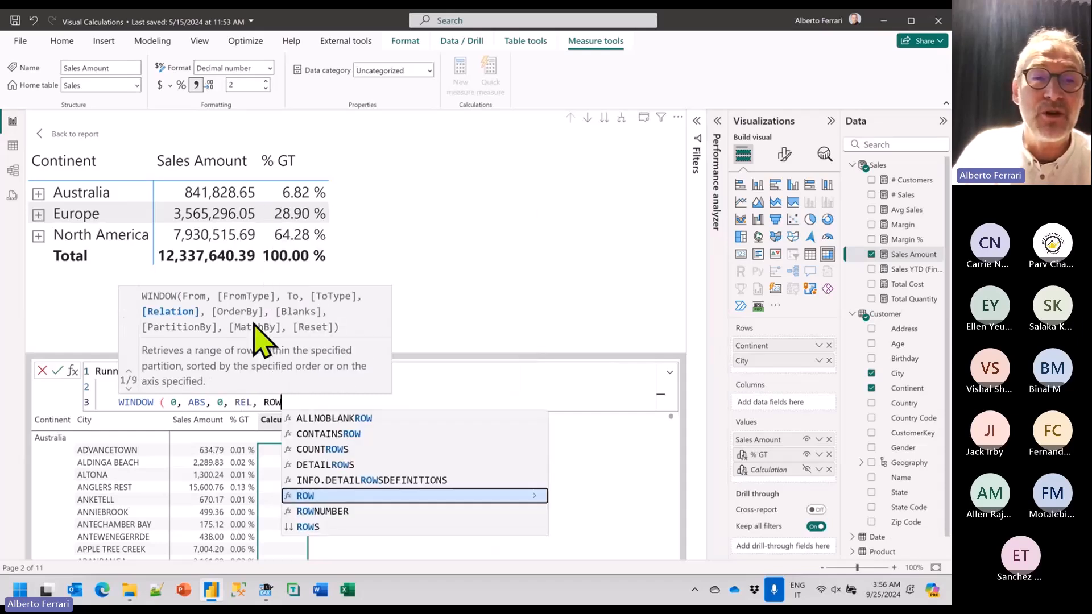
{"action": "type", "text": "S, ORDERBY "}
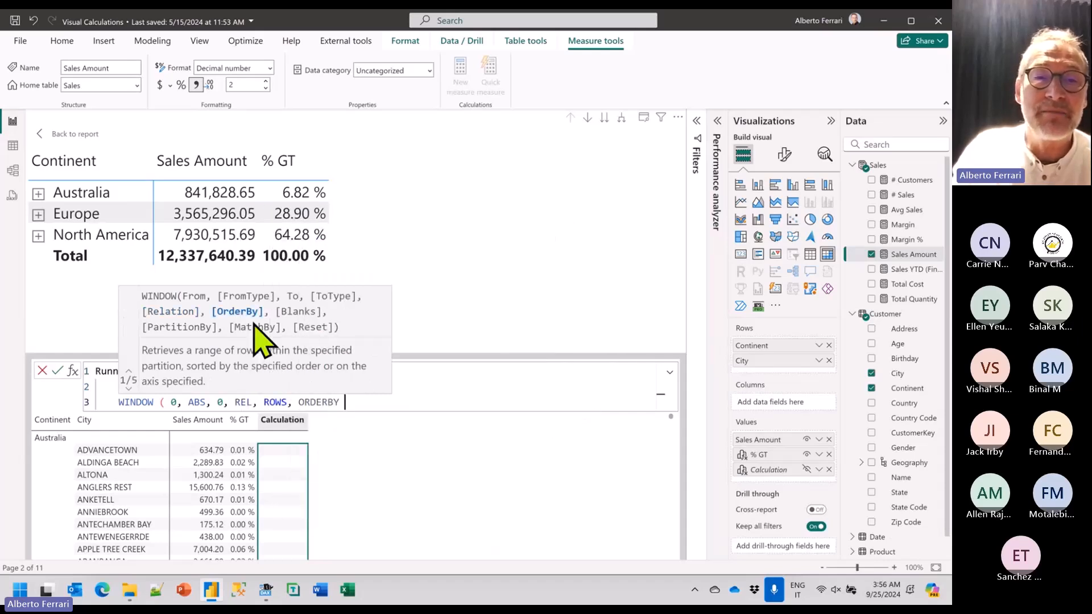
{"action": "type", "text": "/ [Sales Amount] )"}
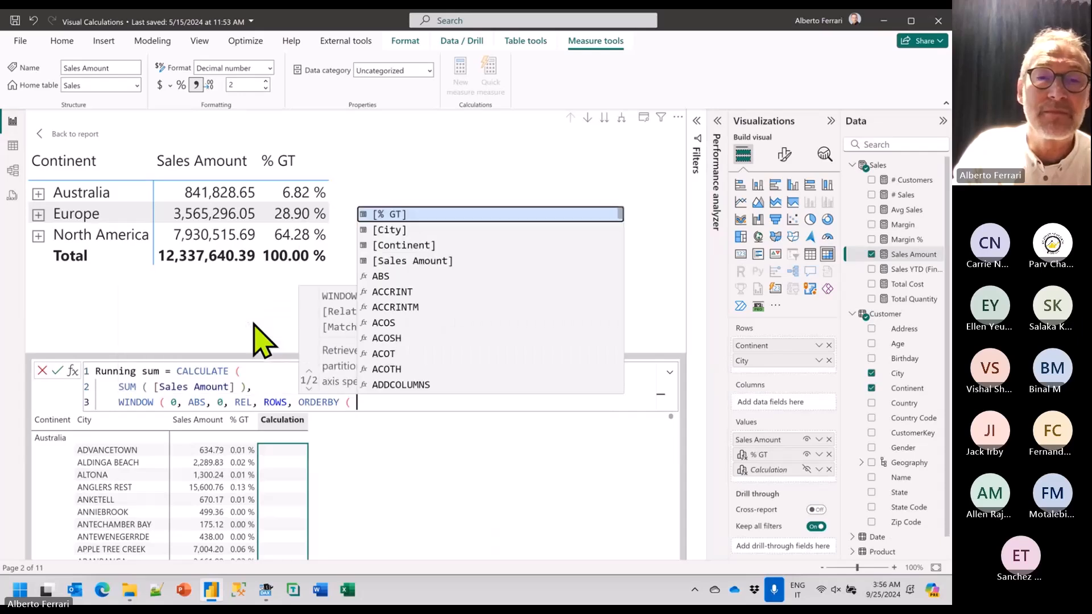
{"action": "type", "text": " )"}
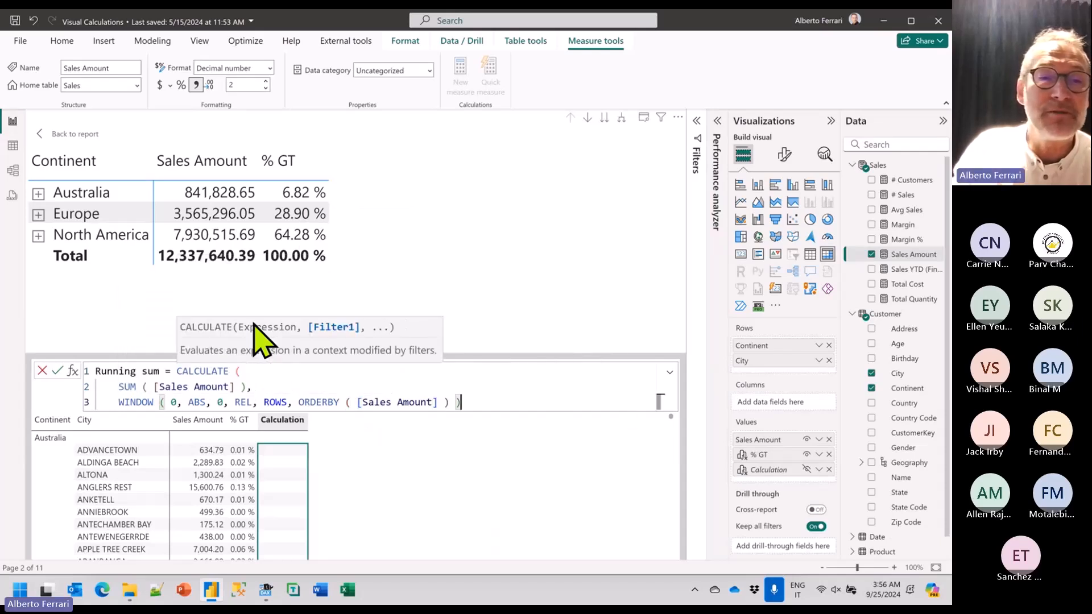
{"action": "key", "text": "Return"}
{"action": "key", "text": "Return"}
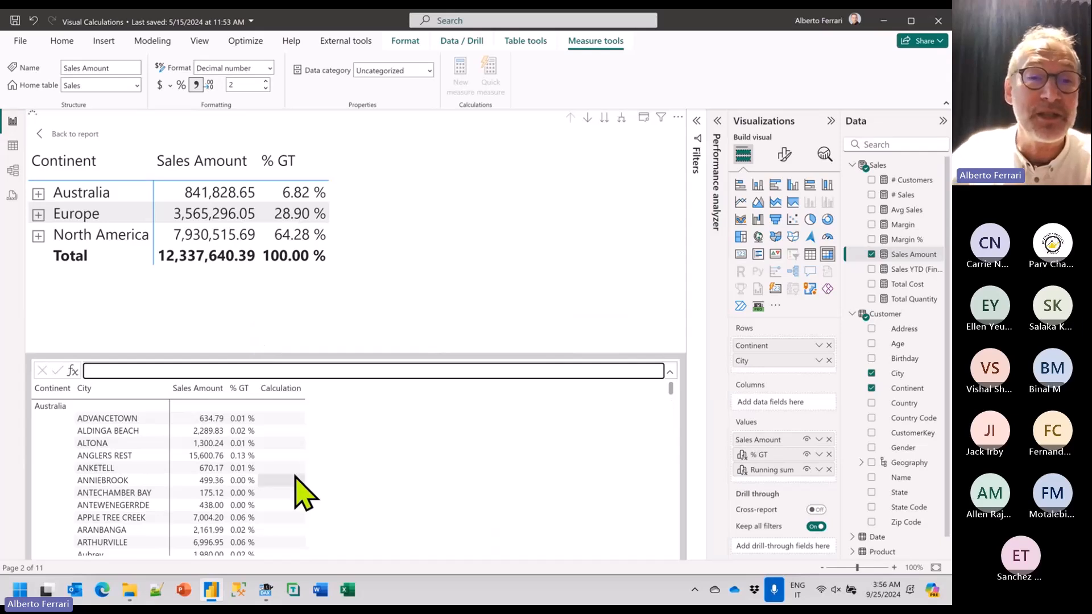
Review the Running sum values, expand Australia and sort the matrix by Sales Amount in descending order.
{"action": "scroll", "coordinate": [297, 489], "scroll_direction": "down", "scroll_amount": 15}
{"action": "scroll", "coordinate": [313, 461], "scroll_direction": "up", "scroll_amount": 5}
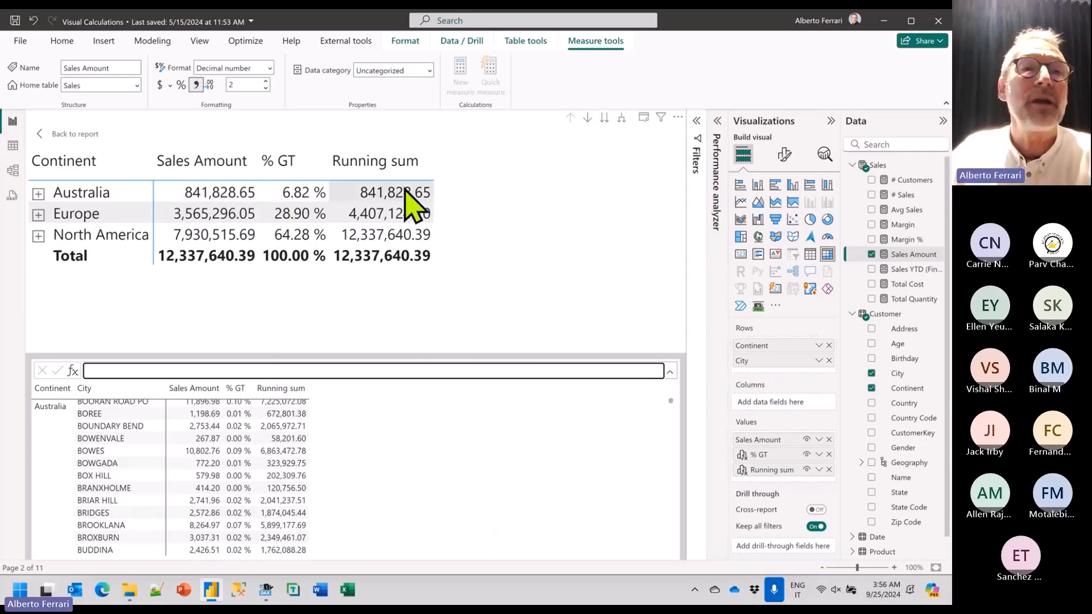
{"action": "left_click", "coordinate": [38, 194]}
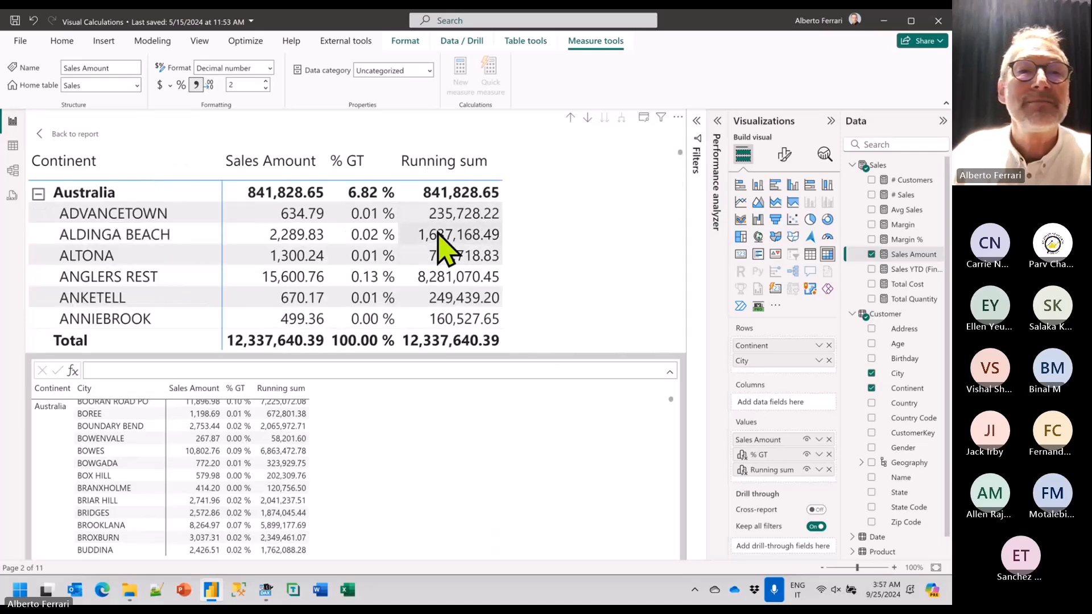
{"action": "left_click", "coordinate": [285, 174]}
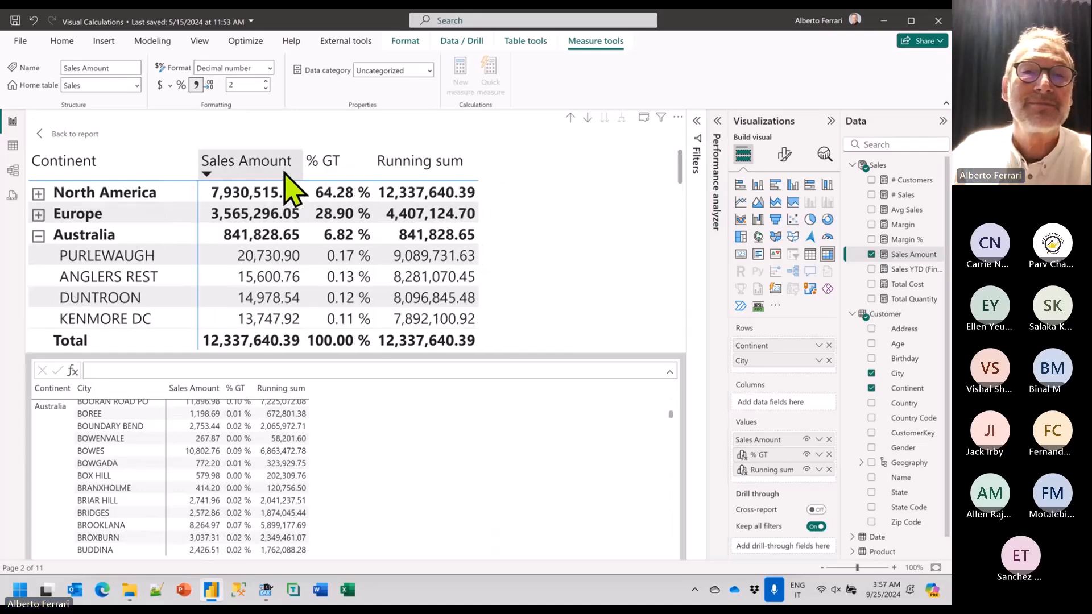
Replace the City field in the matrix rows with the Customer field Country, below Continent.
{"action": "left_click", "coordinate": [829, 361]}
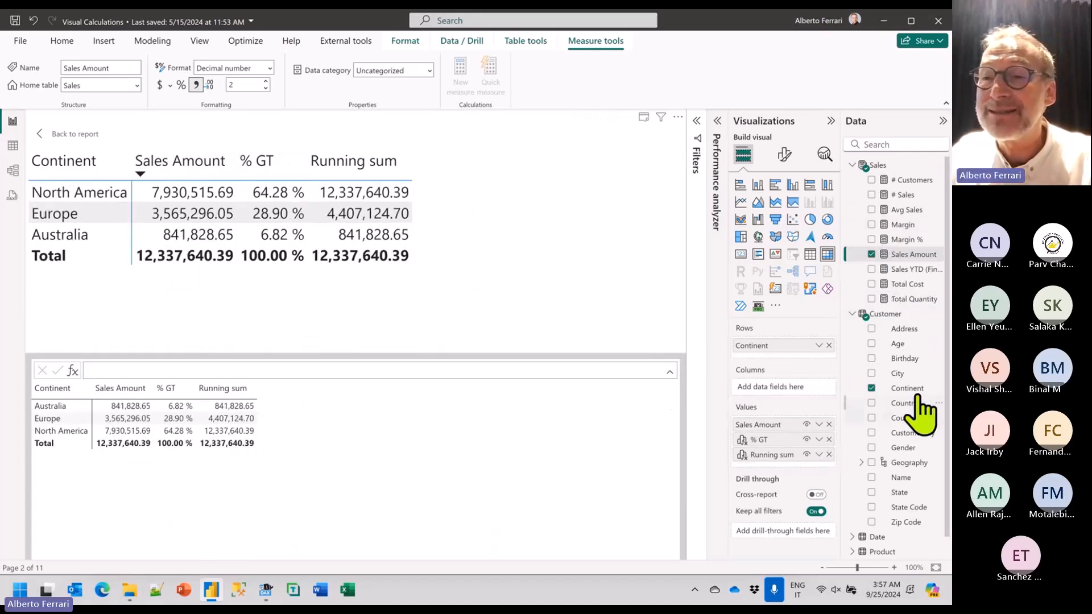
{"action": "left_click_drag", "start_coordinate": [906, 402], "coordinate": [807, 362]}
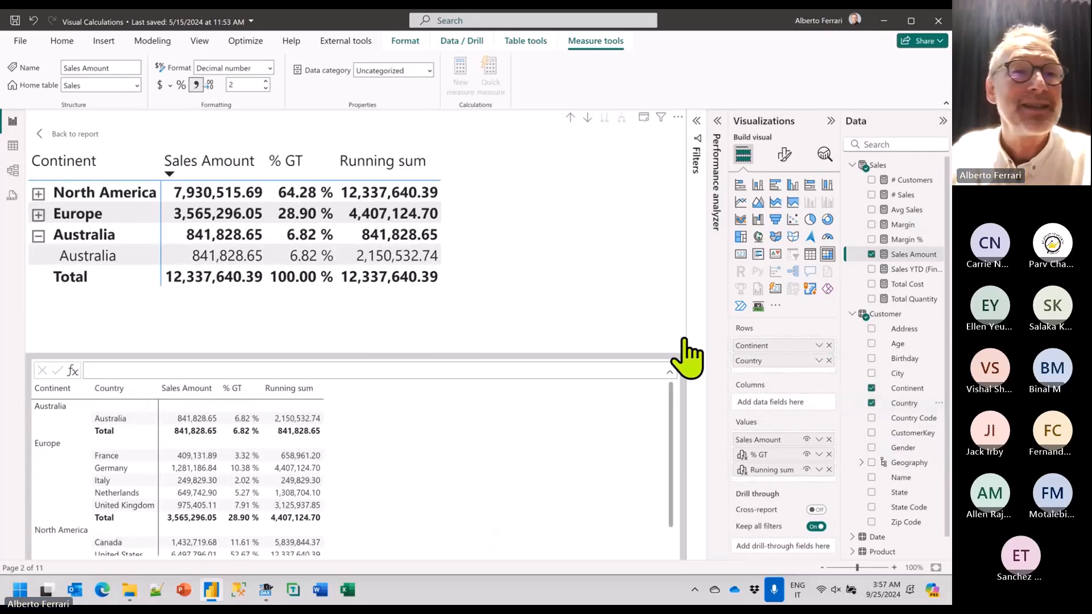
Expand North America and Europe in the matrix and sort it by Sales Amount in ascending order.
{"action": "left_click", "coordinate": [38, 194]}
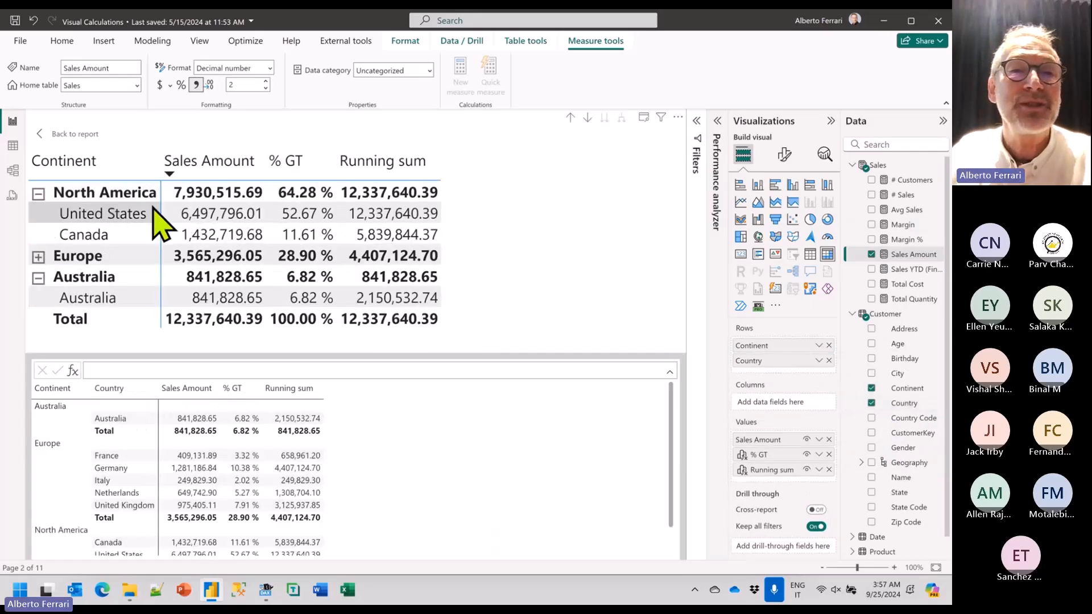
{"action": "left_click", "coordinate": [219, 173]}
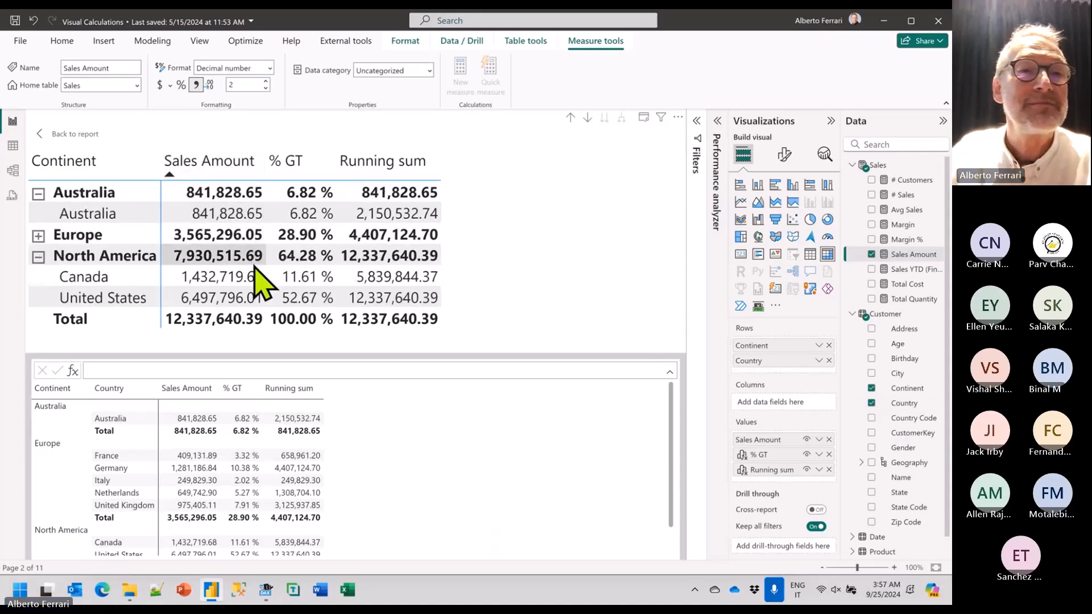
{"action": "left_click", "coordinate": [38, 235]}
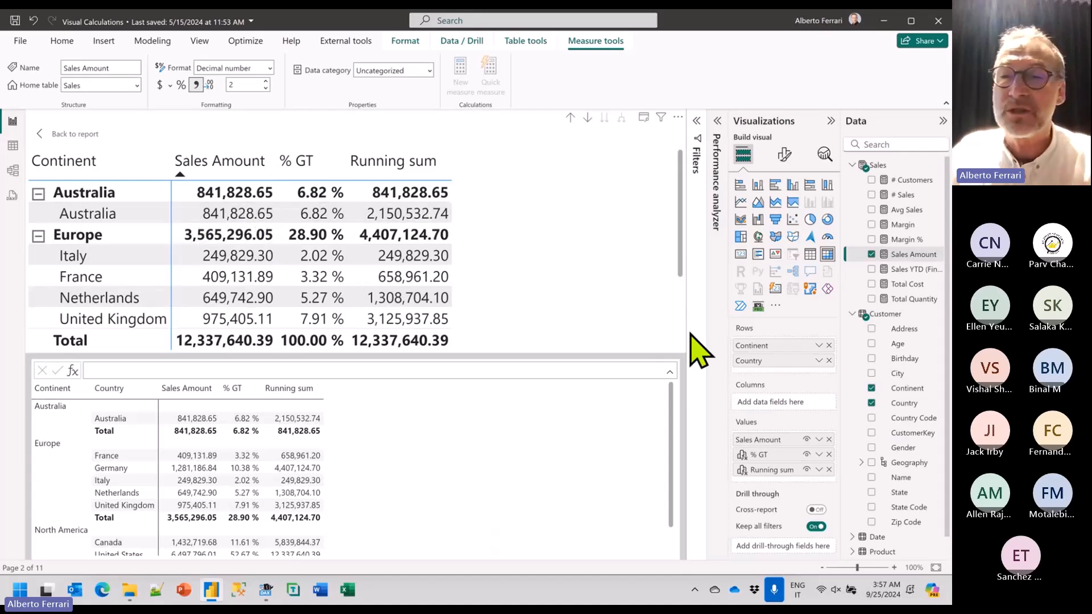
Remove Continent from the matrix rows, leaving only Country, and review the Running sum column.
{"action": "left_click", "coordinate": [829, 345]}
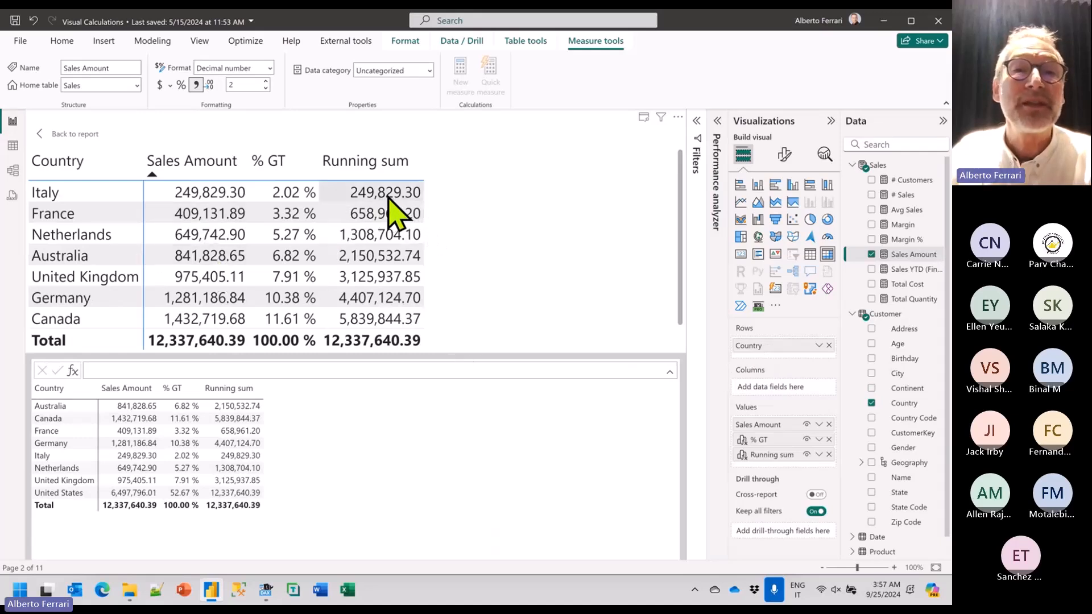
{"action": "scroll", "coordinate": [367, 322], "scroll_direction": "down", "scroll_amount": 1}
{"action": "scroll", "coordinate": [372, 315], "scroll_direction": "up", "scroll_amount": 1}
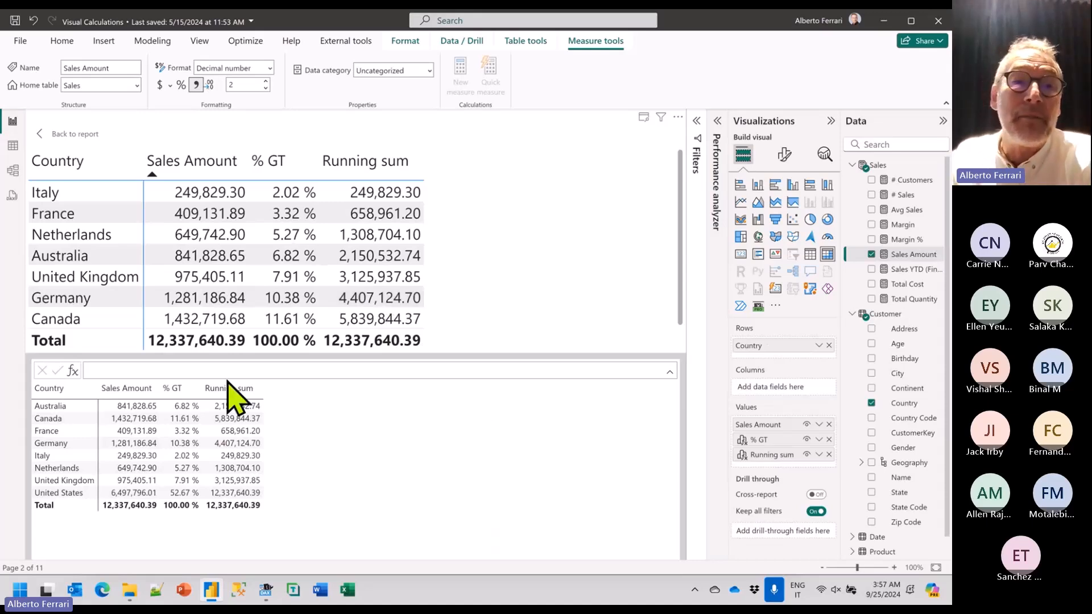
Open the Running sum calculation, highlight its WINDOW ... ORDERBY ( [Sales Amount] ) filter and return to the report.
{"action": "left_click", "coordinate": [763, 455]}
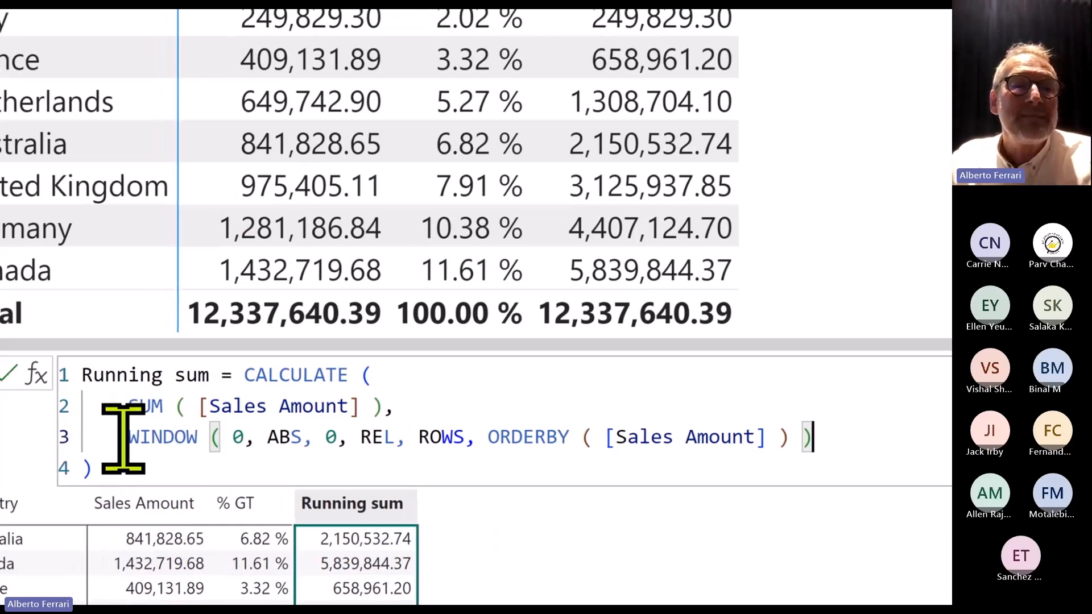
{"action": "left_click_drag", "start_coordinate": [116, 438], "coordinate": [835, 431]}
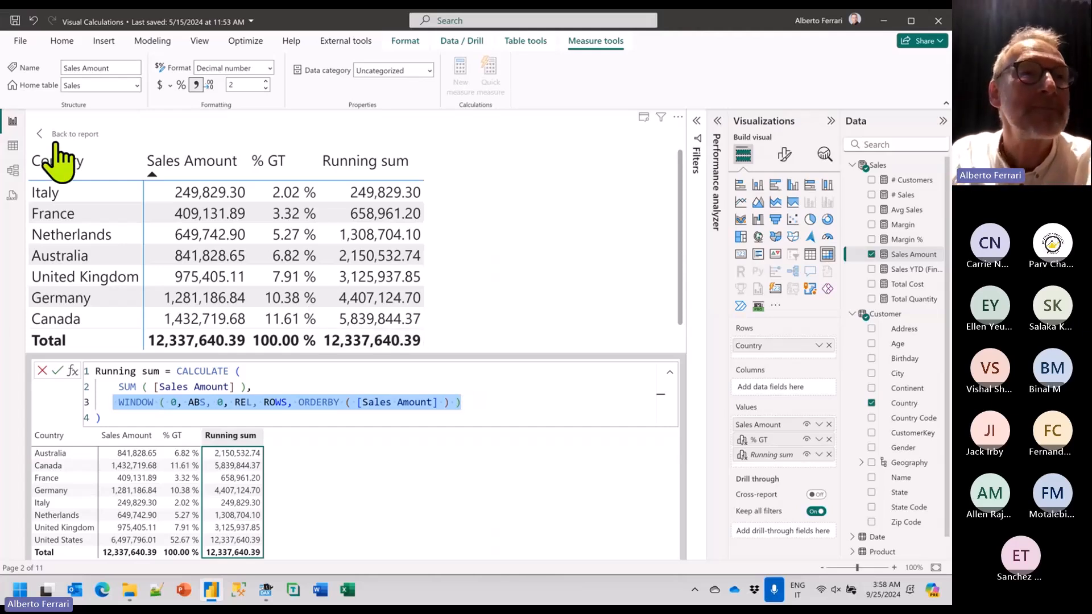
{"action": "left_click", "coordinate": [38, 134]}
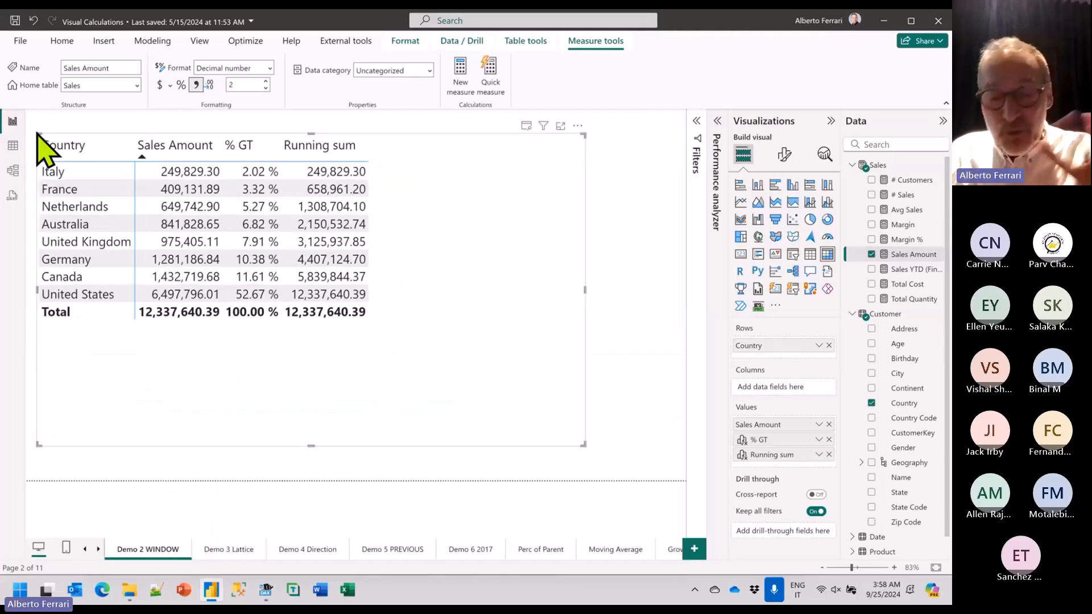
{"action": "key", "text": "ctrl+super+Right"}
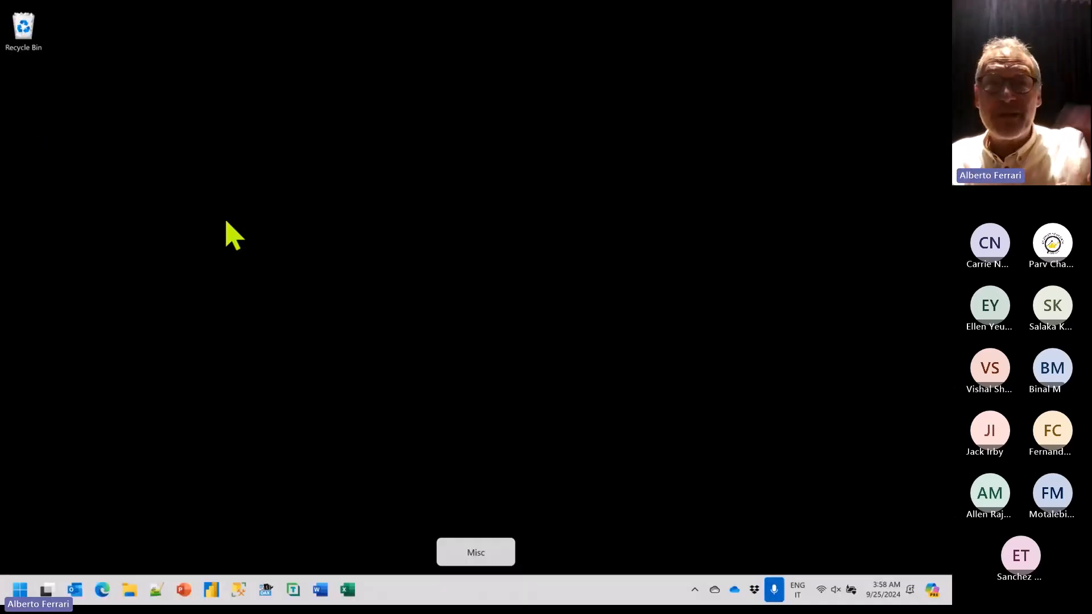
{"action": "key", "text": "ctrl+super+Left"}
{"action": "key", "text": "ctrl+super+Left"}
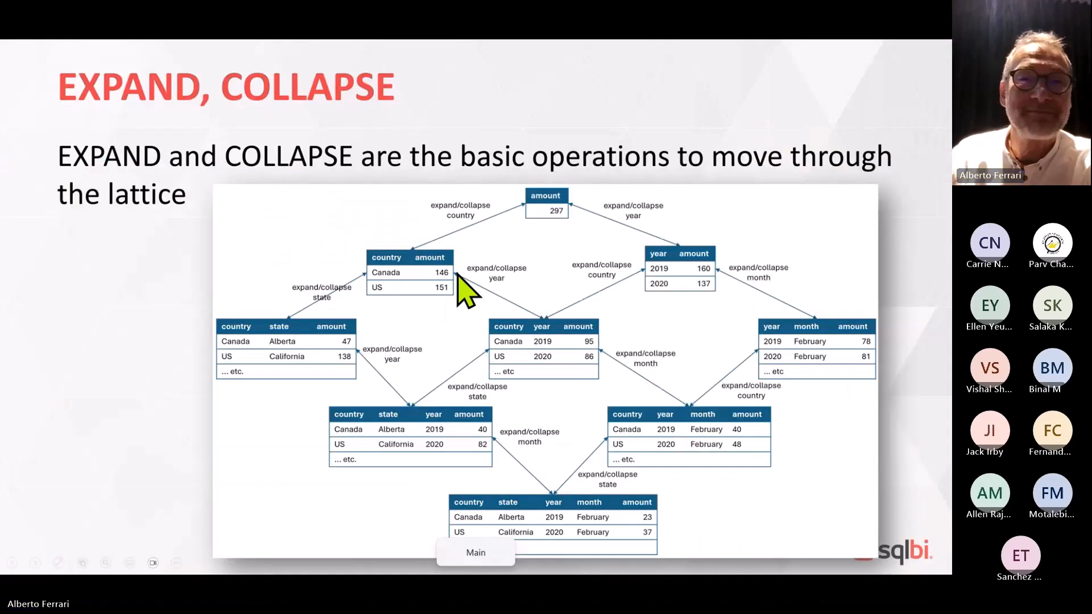
{"action": "key", "text": "Right"}
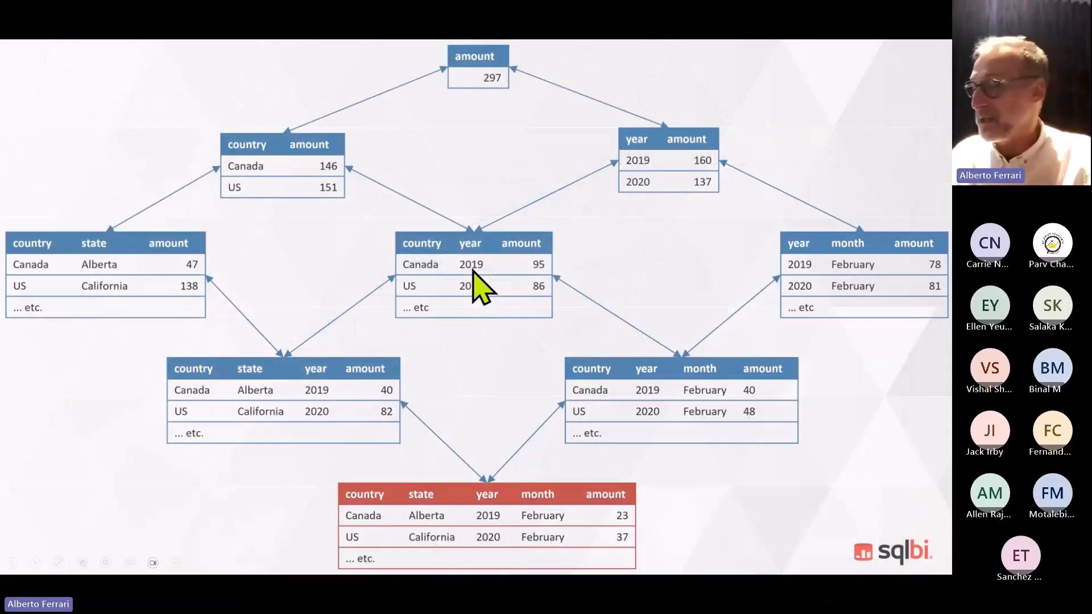
{"action": "key", "text": "Right"}
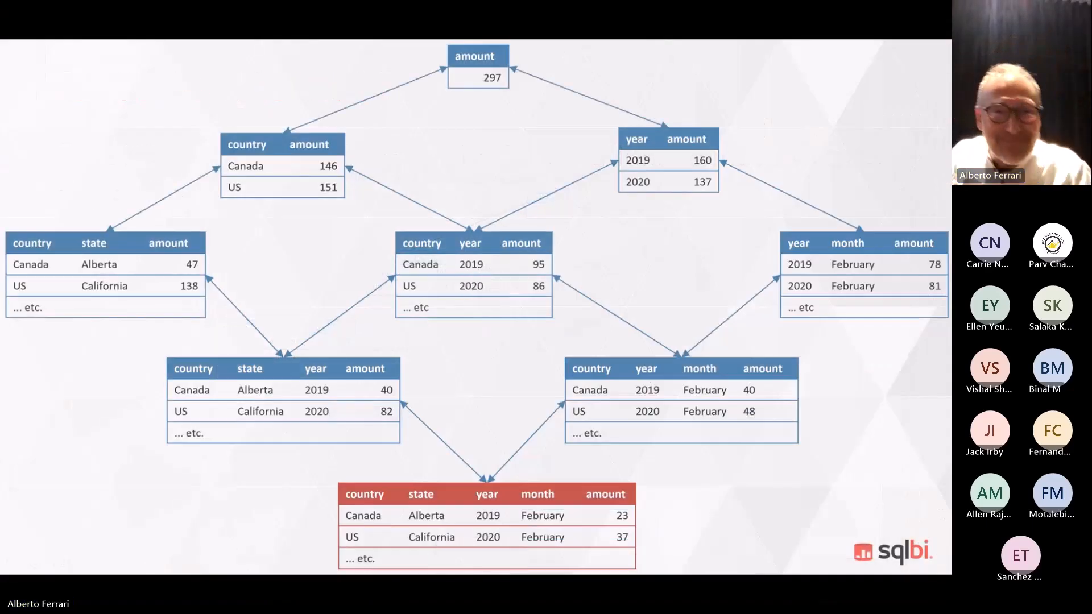
{"action": "key", "text": "Right"}
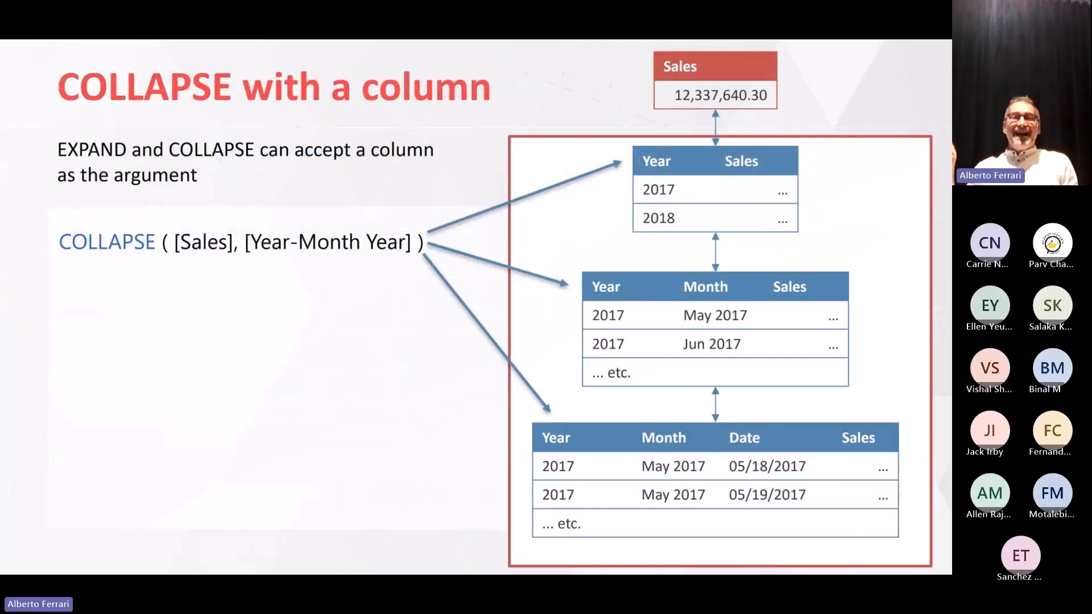
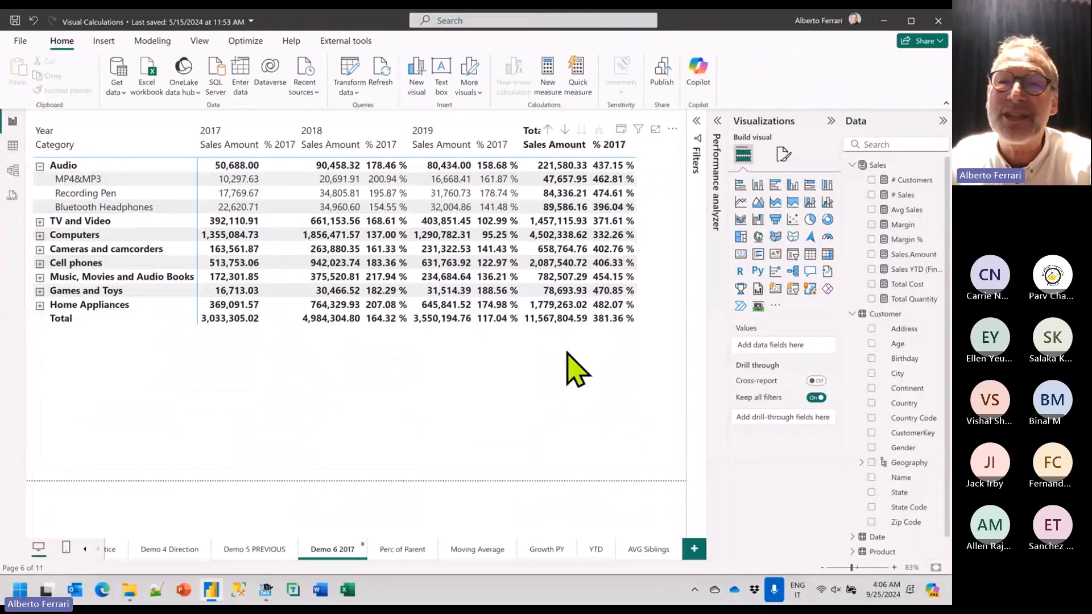
Open the % 2017 calculation of the category matrix on the Demo 6 2017 page for editing.
{"action": "left_click", "coordinate": [768, 489]}
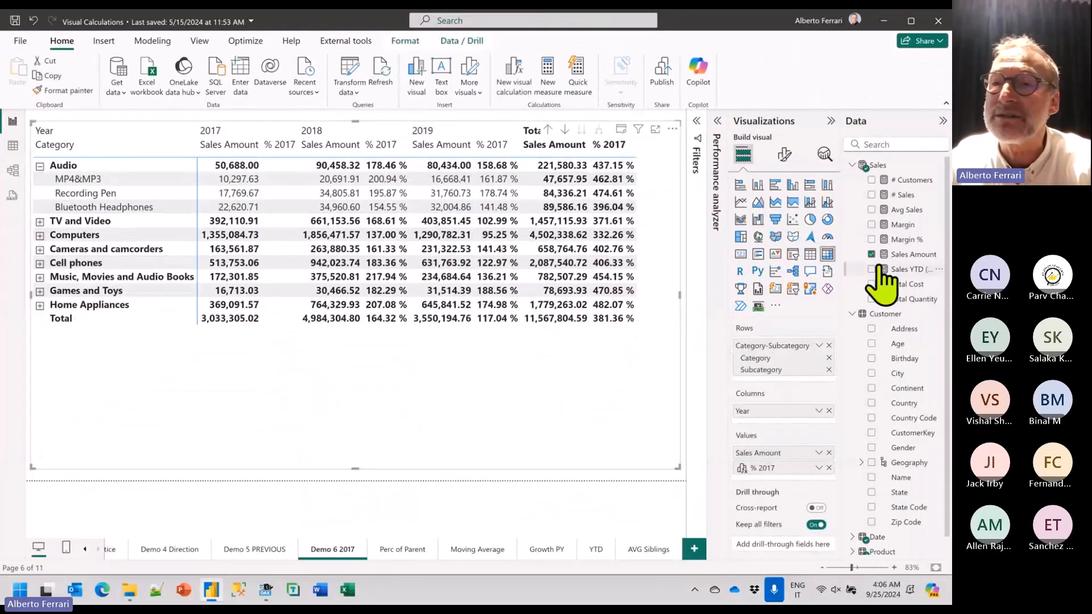
{"action": "left_click", "coordinate": [819, 468]}
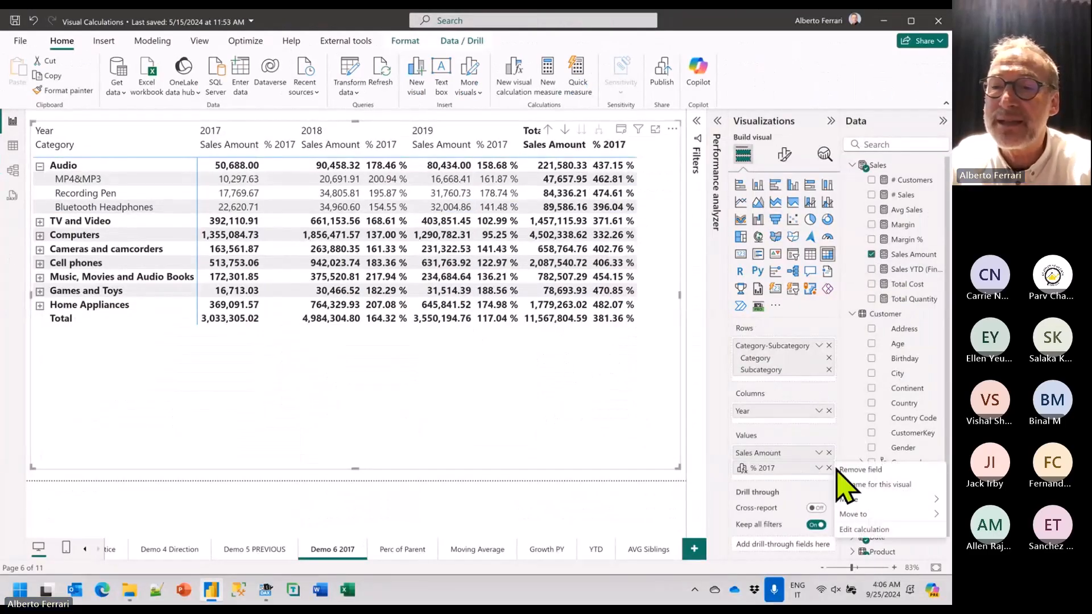
{"action": "left_click", "coordinate": [859, 530]}
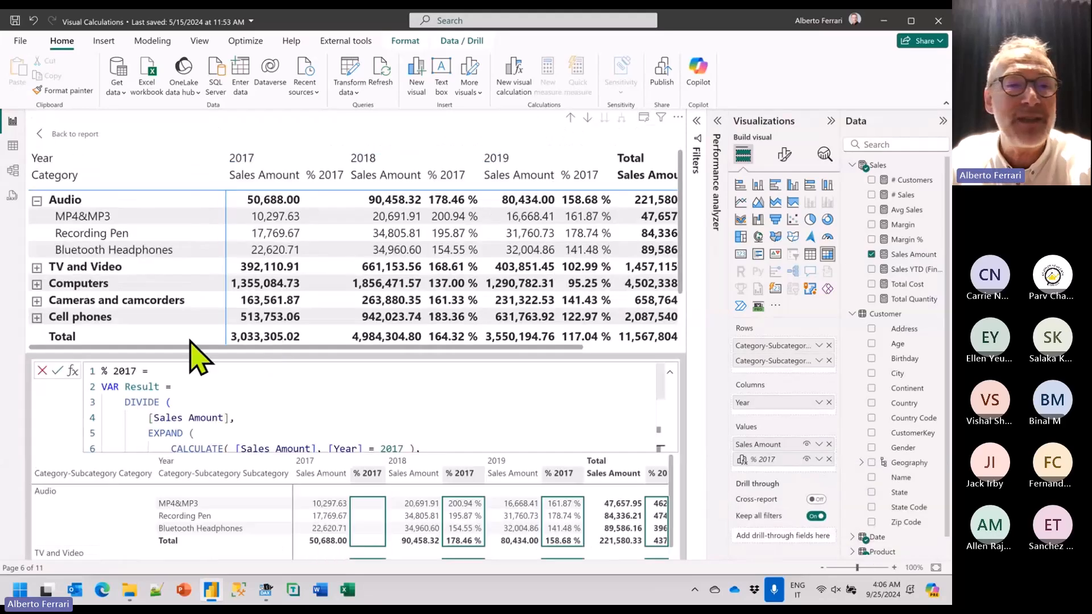
Copy the whole % 2017 formula and switch to DAX Studio, replacing the existing query with it.
{"action": "left_click", "coordinate": [363, 402]}
{"action": "key", "text": "ctrl+a"}
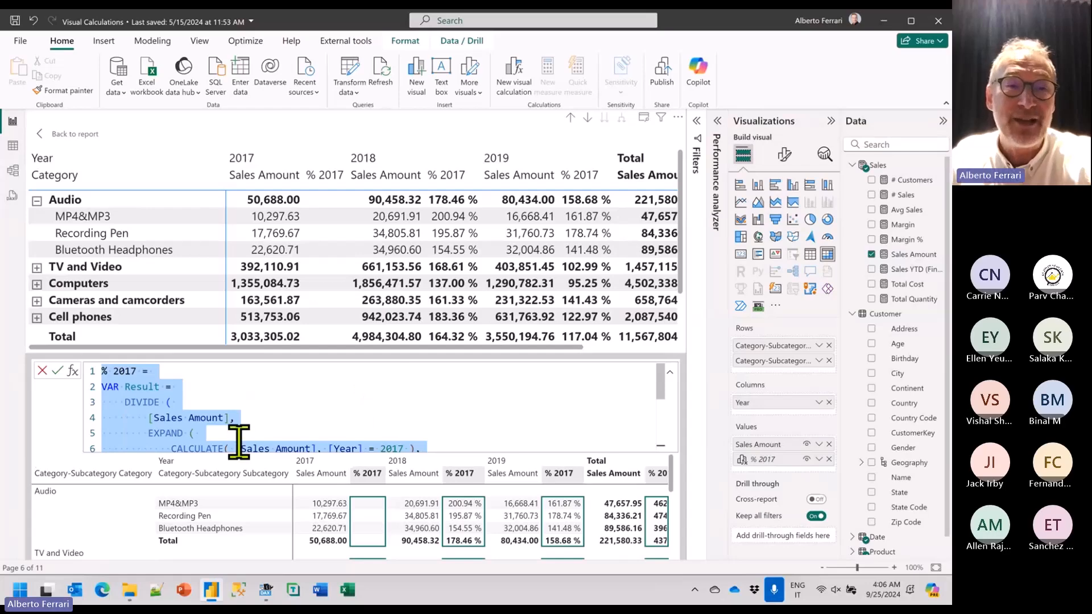
{"action": "left_click", "coordinate": [265, 590]}
{"action": "key", "text": "ctrl+a"}
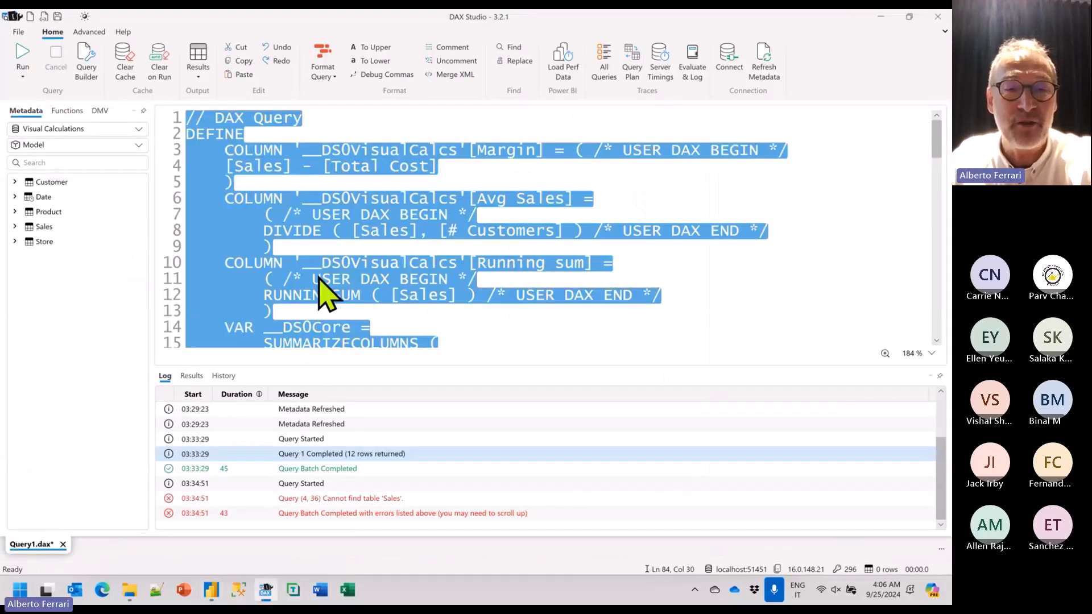
{"action": "type", "text": "% 2017 = VAR Result =     DIVIDE (         [Sales Amount],         EXPAND (             CALCULATE( [Sales Amount], [Year] = 2017 ),             [Year]         )     ) RETURN     IF (         [Year] <> 2017,         FORMAT ( Result, \"0.00 %\" )     )"}
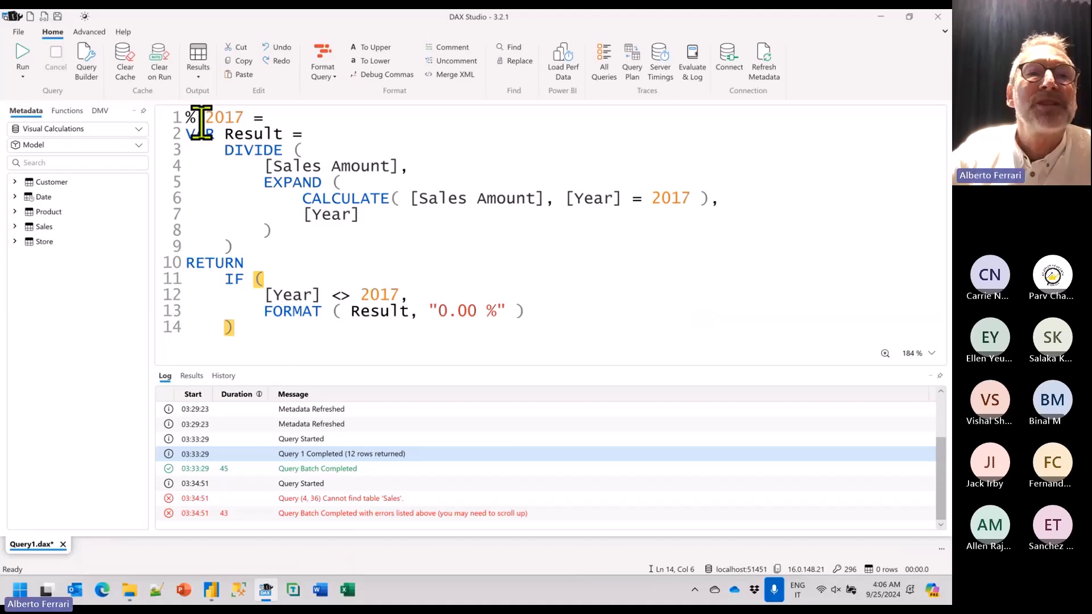
Examine the % 2017 formula by highlighting its name, the DIVIDE numerator, EXPAND and the [Year] reference inside CALCULATE.
{"action": "left_click_drag", "start_coordinate": [185, 116], "coordinate": [289, 119]}
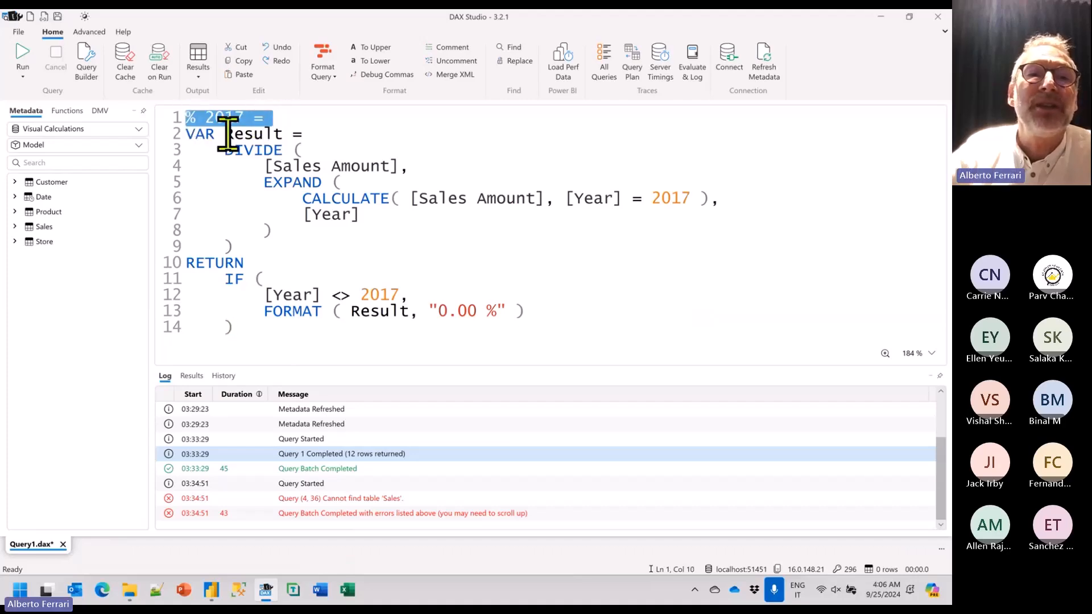
{"action": "left_click_drag", "start_coordinate": [225, 151], "coordinate": [402, 165]}
{"action": "left_click_drag", "start_coordinate": [264, 182], "coordinate": [350, 182]}
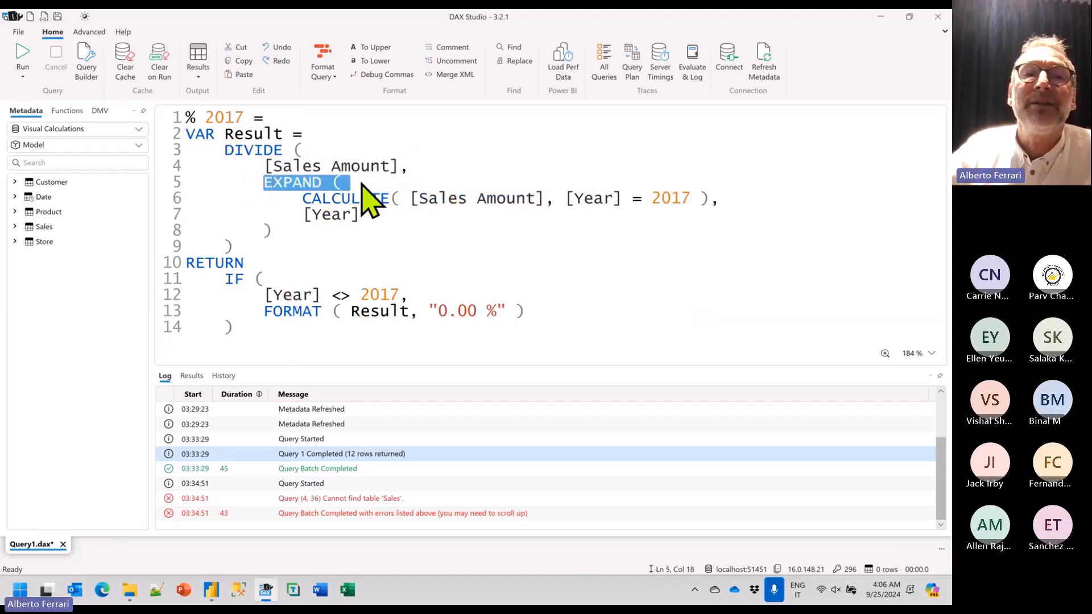
{"action": "left_click", "coordinate": [427, 165]}
{"action": "left_click_drag", "start_coordinate": [565, 198], "coordinate": [621, 198]}
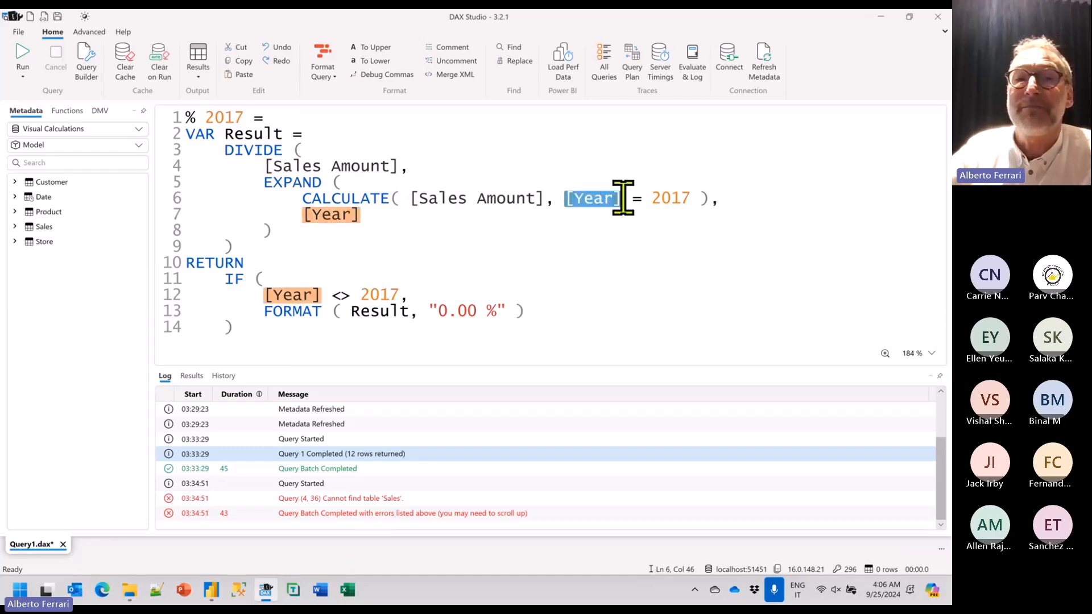
{"action": "left_click", "coordinate": [603, 241]}
{"action": "left_click_drag", "start_coordinate": [560, 203], "coordinate": [623, 203]}
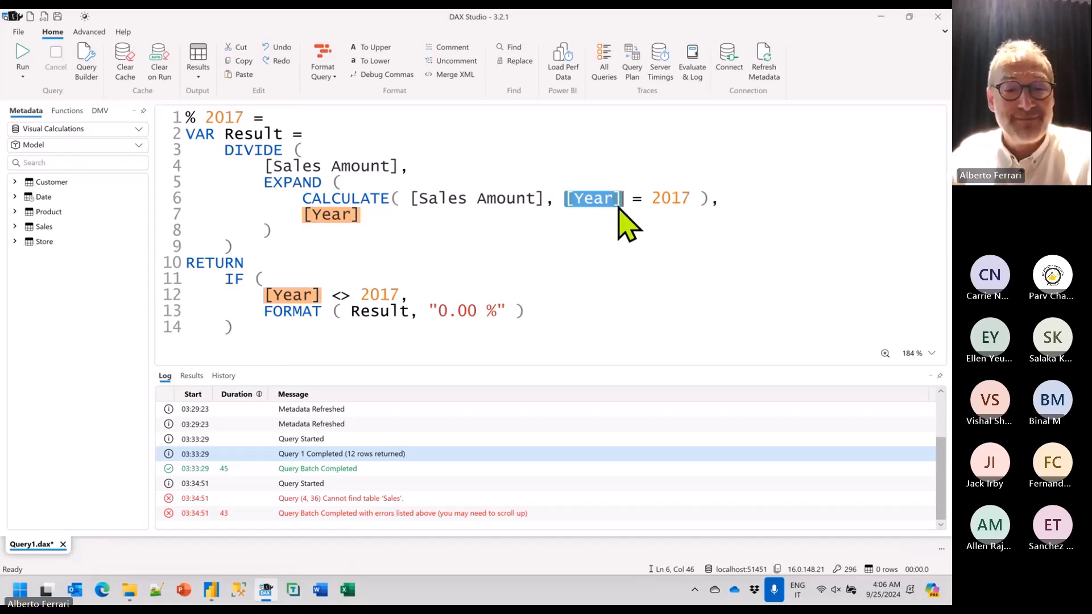
Switch to Power BI Desktop and leave the % 2017 calculation editor for the report page.
{"action": "key", "text": "alt+Tab"}
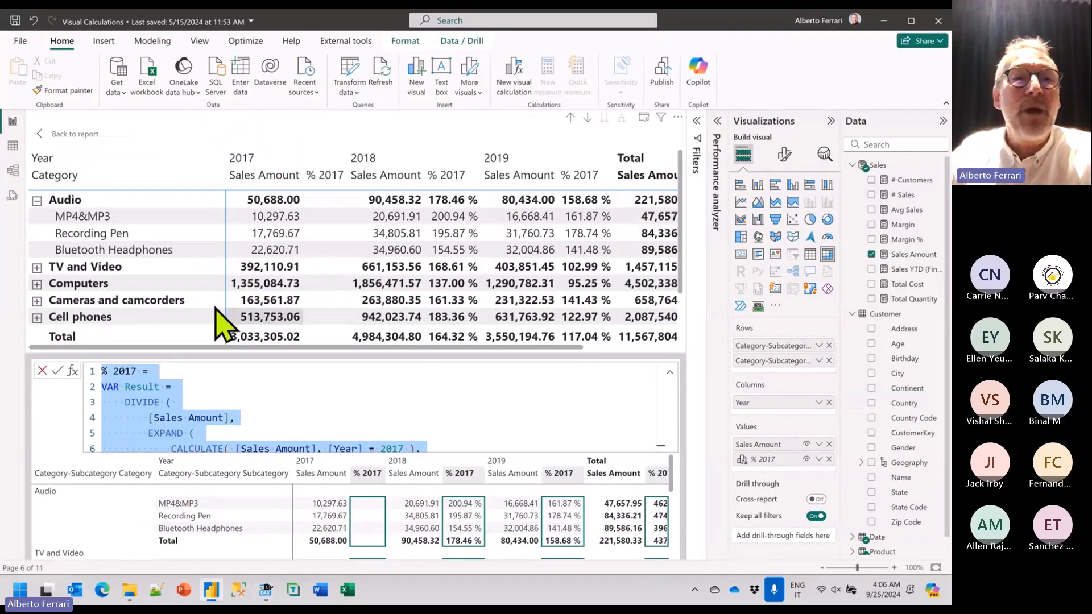
{"action": "left_click", "coordinate": [39, 136]}
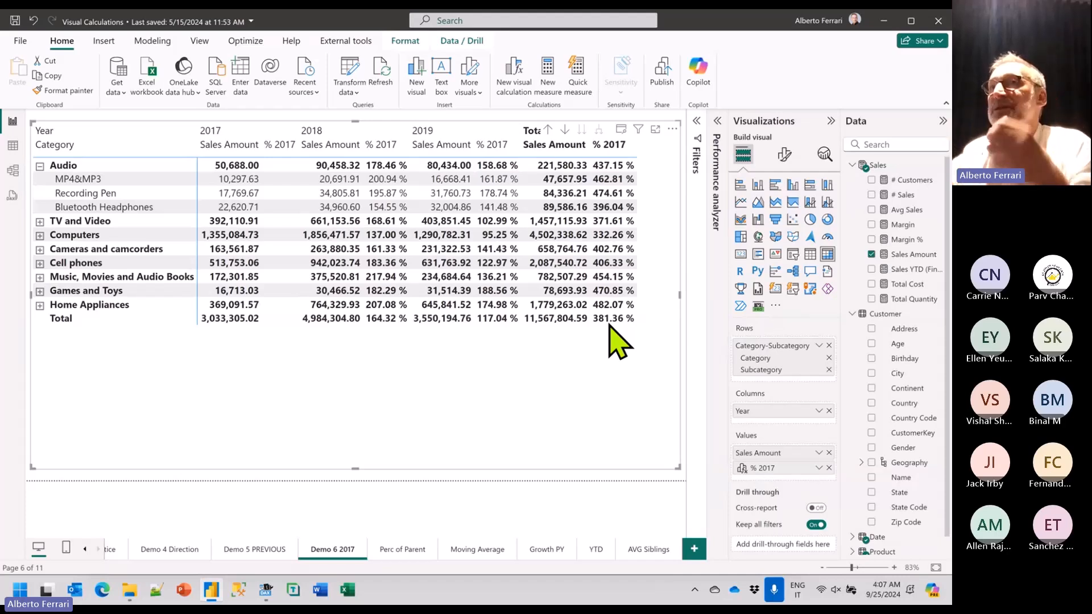
Switch to DAX Studio and examine the EXPAND call, its [Year] argument and the CALCULATE filter [Year] = 2017.
{"action": "key", "text": "alt+Tab"}
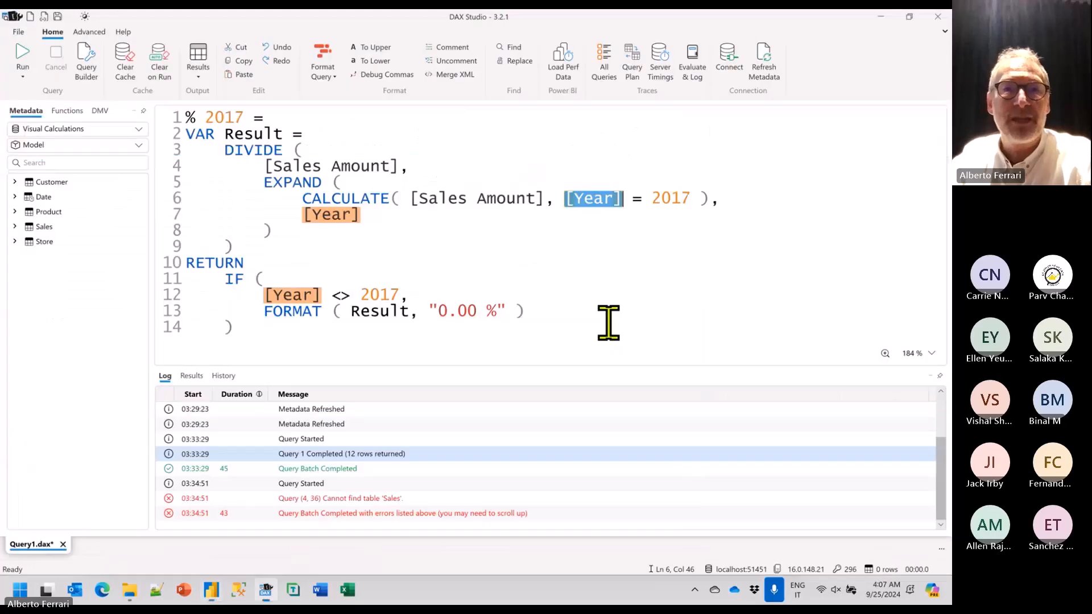
{"action": "left_click_drag", "start_coordinate": [264, 180], "coordinate": [368, 214]}
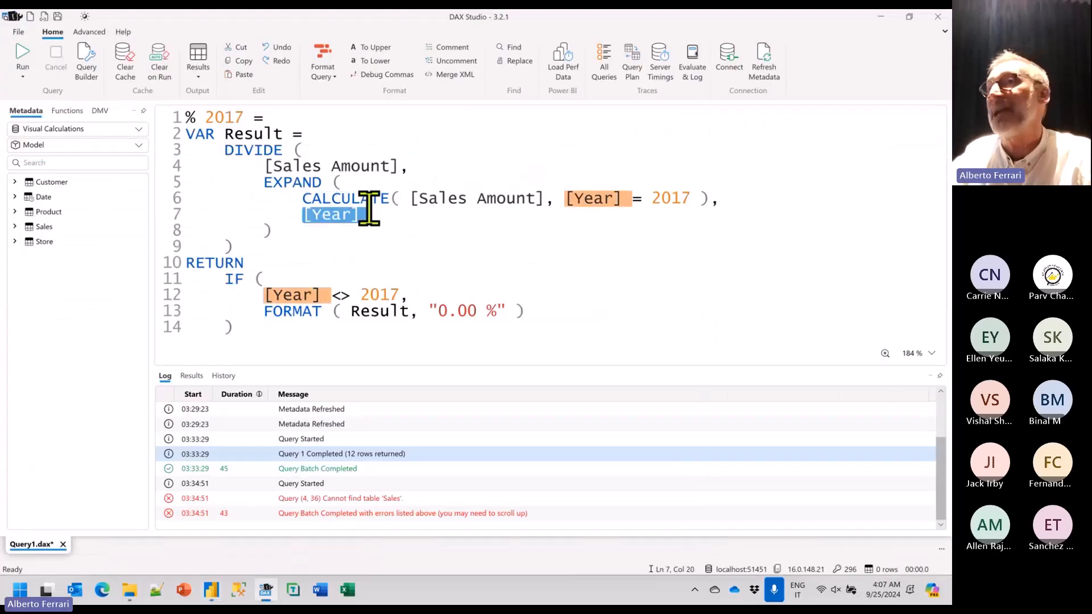
{"action": "left_click", "coordinate": [370, 227]}
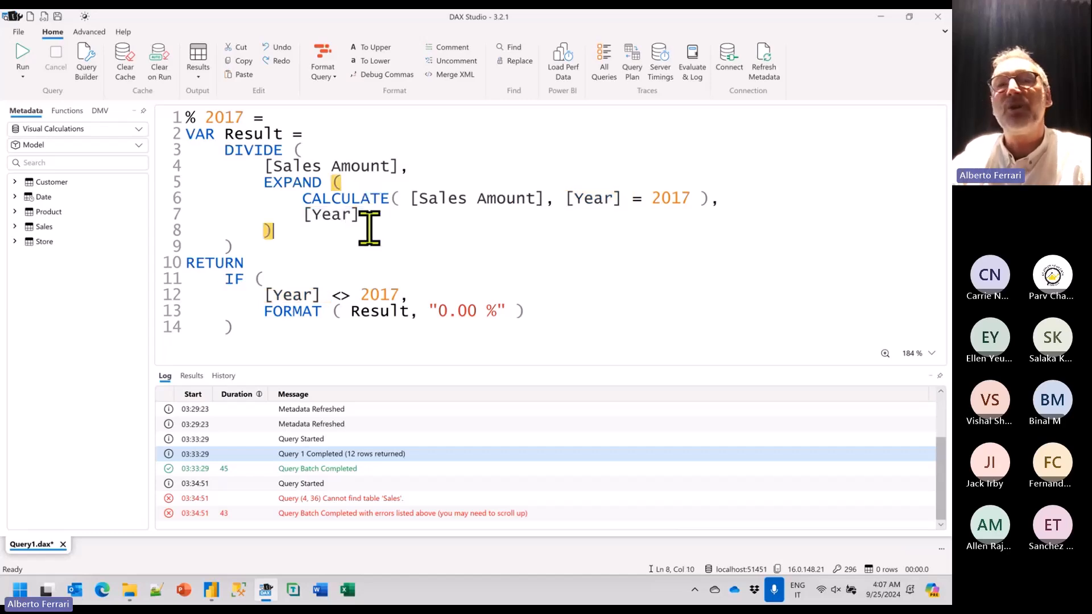
{"action": "left_click_drag", "start_coordinate": [310, 198], "coordinate": [428, 198]}
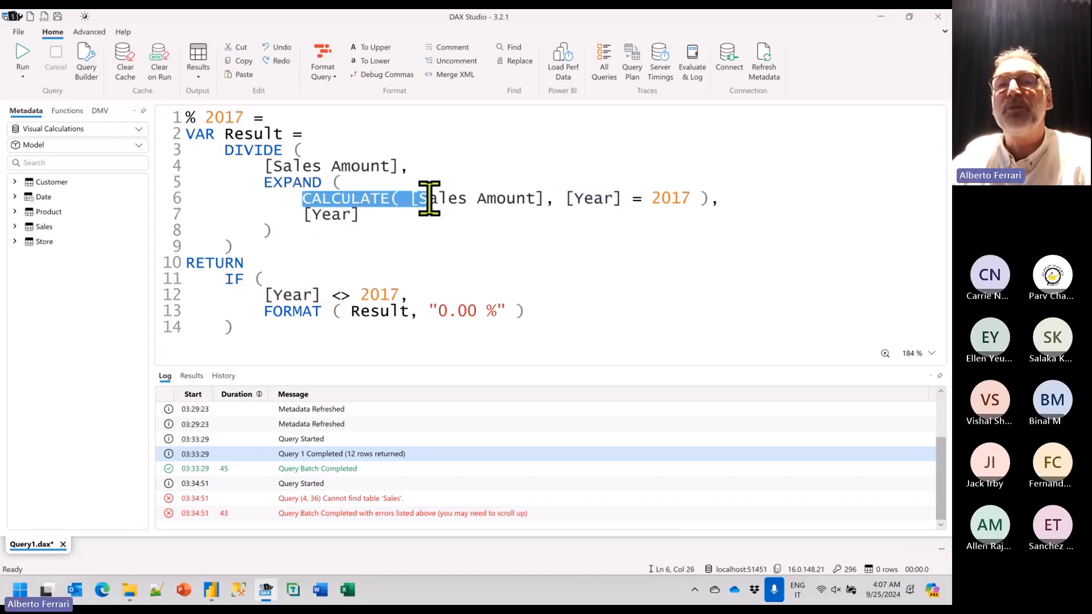
{"action": "left_click", "coordinate": [541, 199]}
{"action": "left_click_drag", "start_coordinate": [565, 199], "coordinate": [695, 200]}
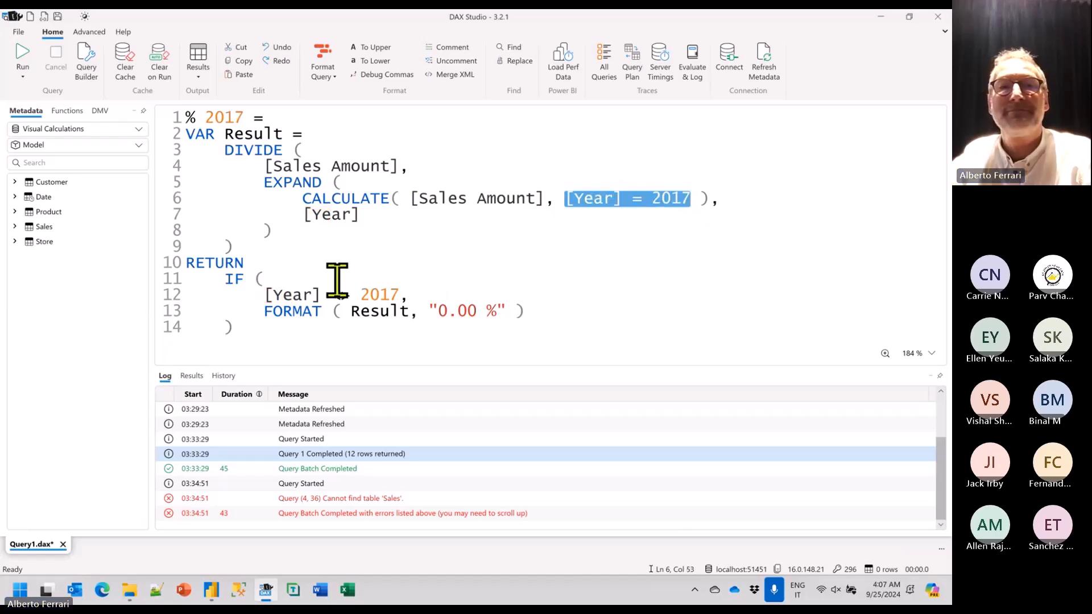
{"action": "left_click", "coordinate": [307, 248]}
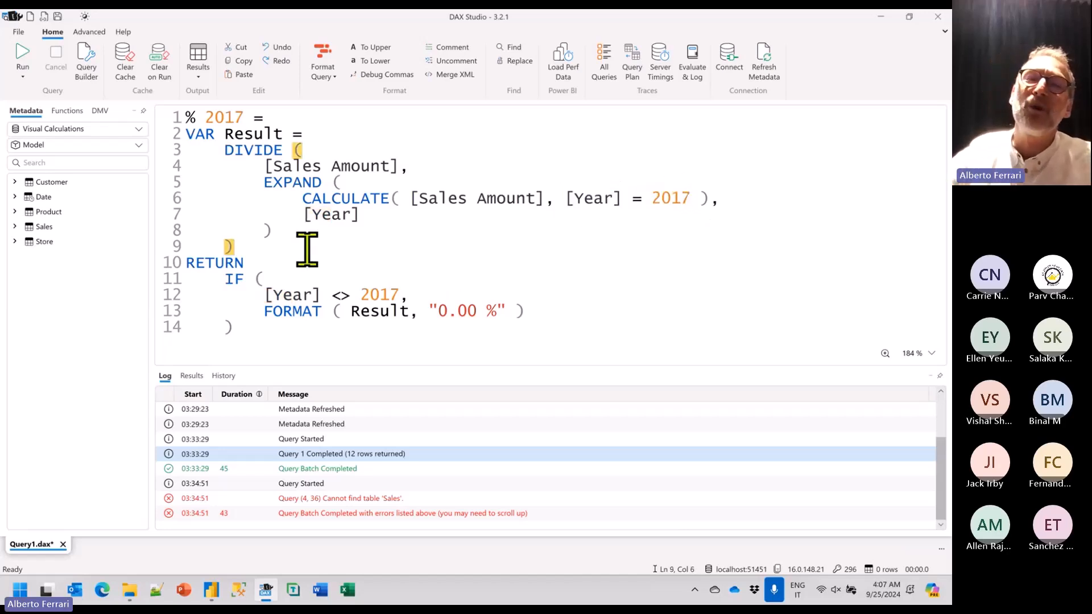
{"action": "left_click_drag", "start_coordinate": [350, 183], "coordinate": [249, 191]}
{"action": "left_click", "coordinate": [293, 241]}
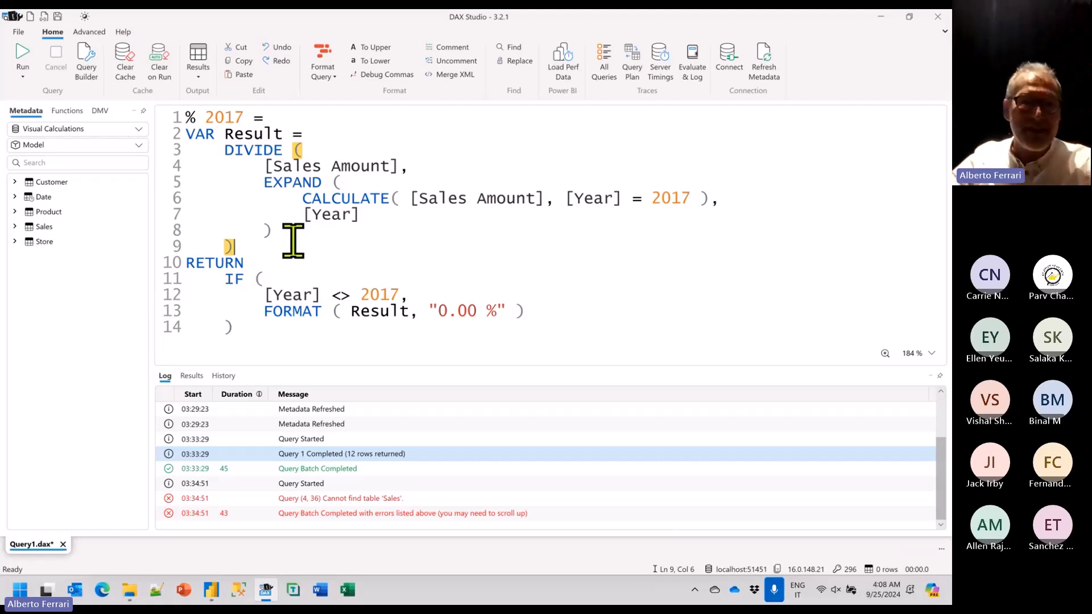
Switch to Power BI Desktop, go to the Perc of Parent page and open the matrix's % Parent calculation for editing.
{"action": "key", "text": "alt+Tab"}
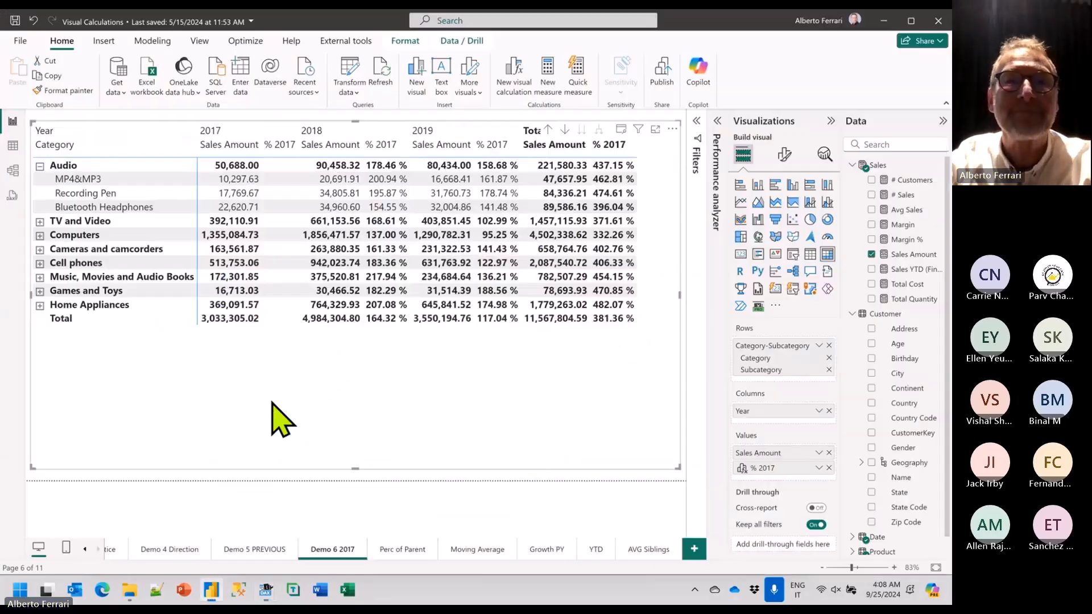
{"action": "left_click", "coordinate": [398, 550]}
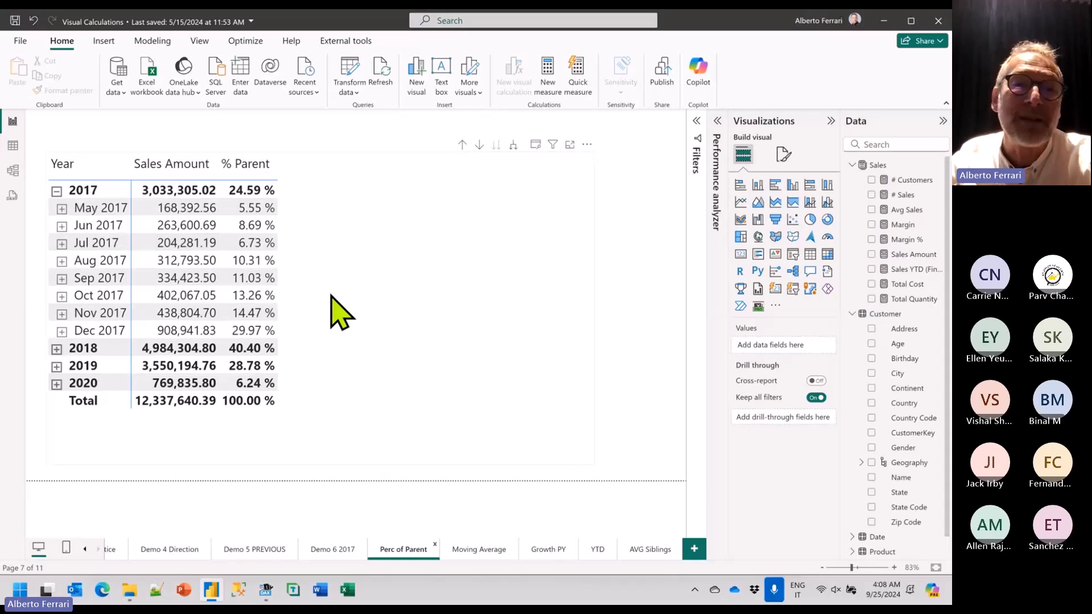
{"action": "left_click", "coordinate": [448, 258]}
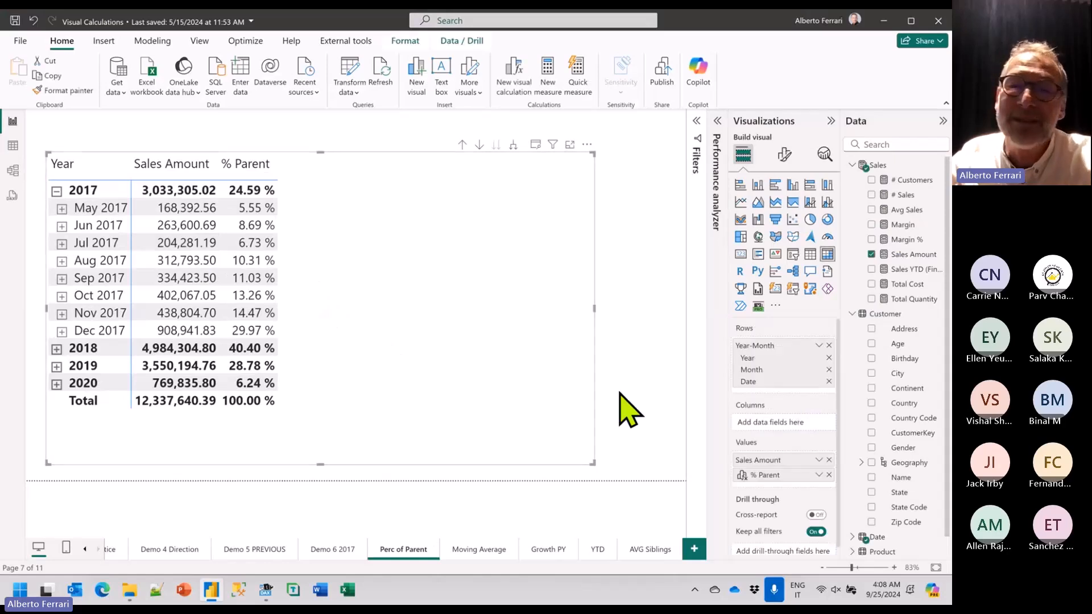
{"action": "right_click", "coordinate": [788, 478]}
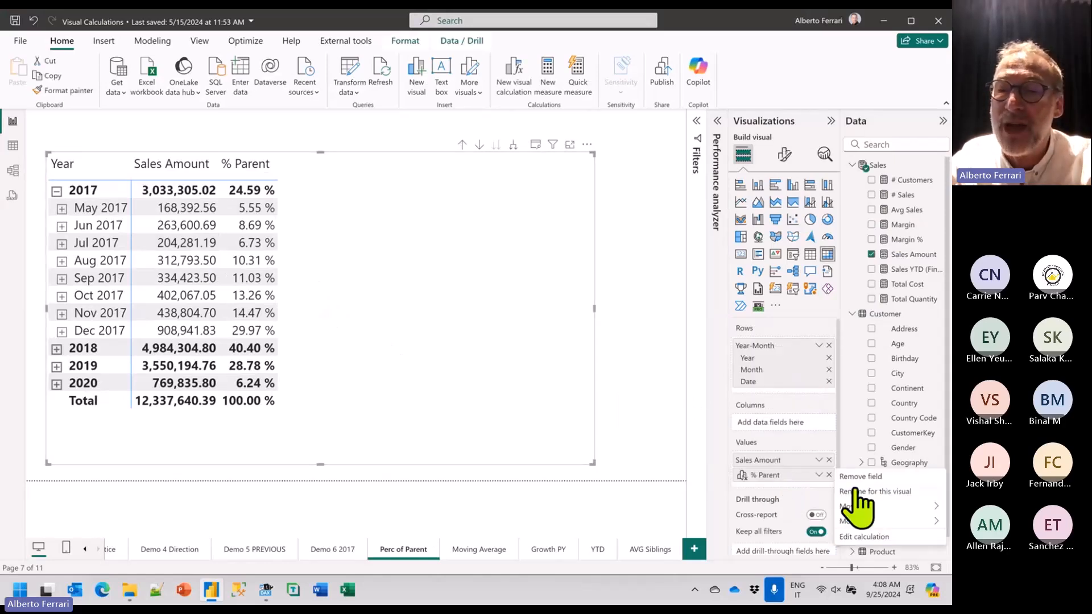
{"action": "left_click", "coordinate": [865, 537]}
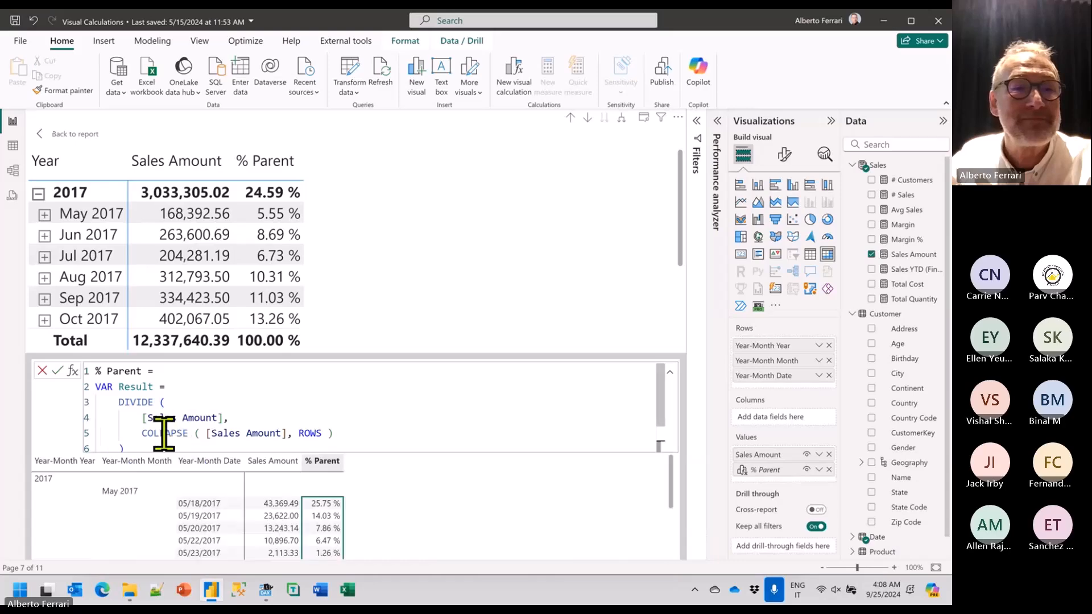
Examine the % Parent formula by highlighting the COLLAPSE call, the RETURN part and the DIVIDE expression.
{"action": "scroll", "coordinate": [98, 434], "scroll_direction": "down", "scroll_amount": 1}
{"action": "scroll", "coordinate": [97, 434], "scroll_direction": "up", "scroll_amount": 1}
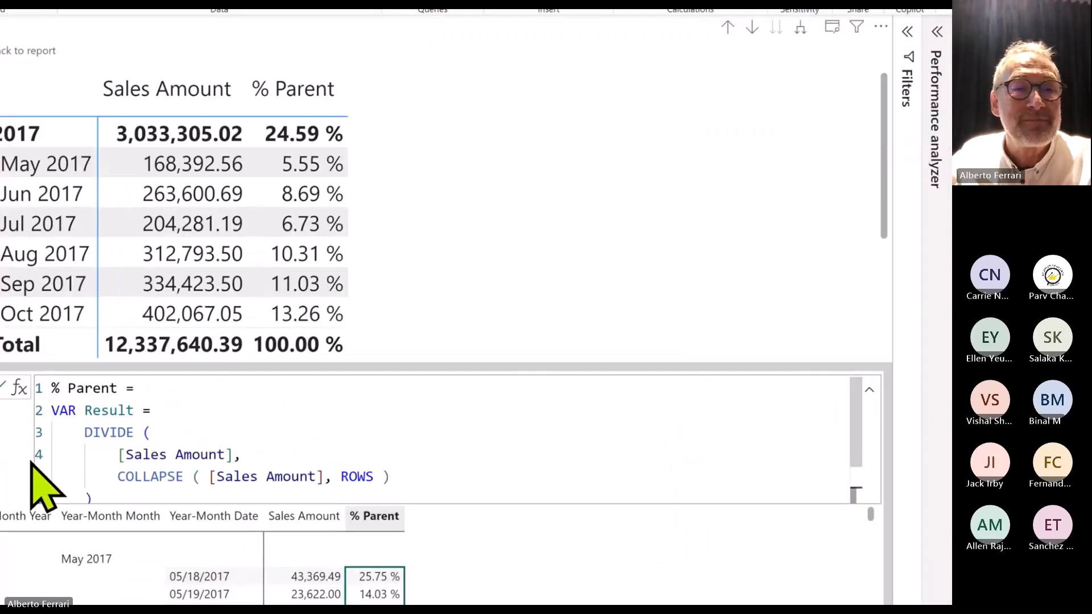
{"action": "scroll", "coordinate": [181, 470], "scroll_direction": "down", "scroll_amount": 1}
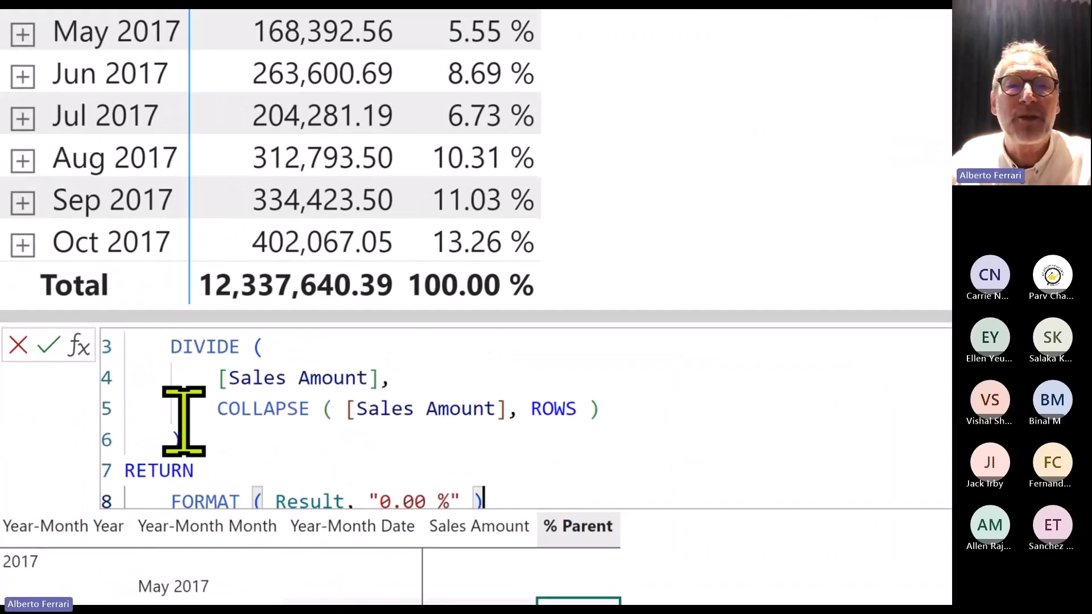
{"action": "left_click_drag", "start_coordinate": [205, 409], "coordinate": [633, 413]}
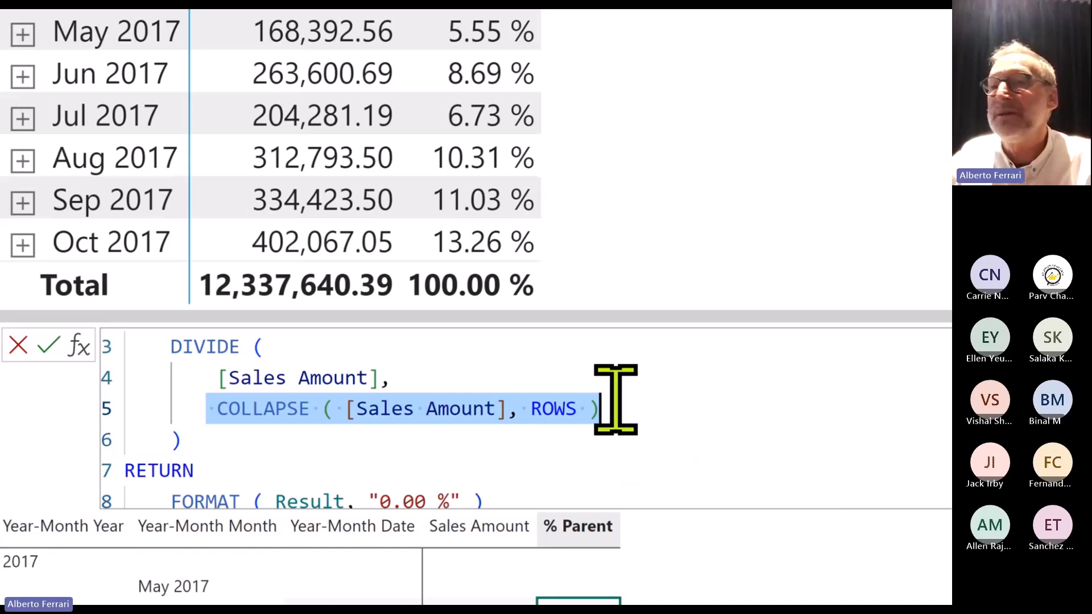
{"action": "scroll", "coordinate": [591, 432], "scroll_direction": "down", "scroll_amount": 1}
{"action": "left_click_drag", "start_coordinate": [546, 490], "coordinate": [107, 470]}
{"action": "left_click", "coordinate": [209, 449]}
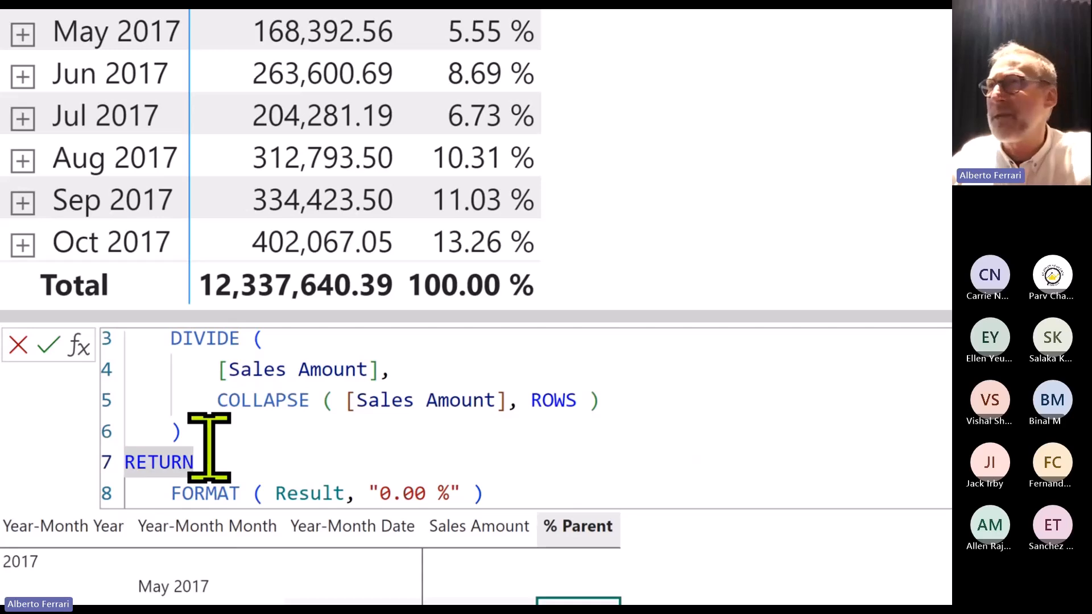
{"action": "scroll", "coordinate": [256, 399], "scroll_direction": "up", "scroll_amount": 1}
{"action": "left_click_drag", "start_coordinate": [158, 407], "coordinate": [231, 484]}
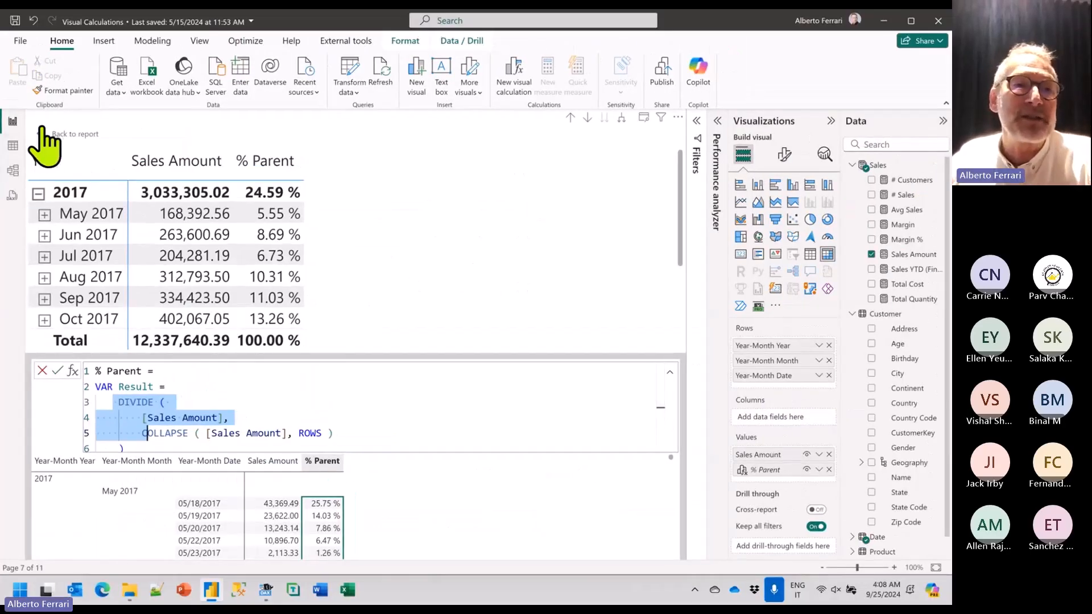
Leave the % Parent calculation editor and go to the Moving Average report page to examine its trend arrows.
{"action": "left_click", "coordinate": [40, 135]}
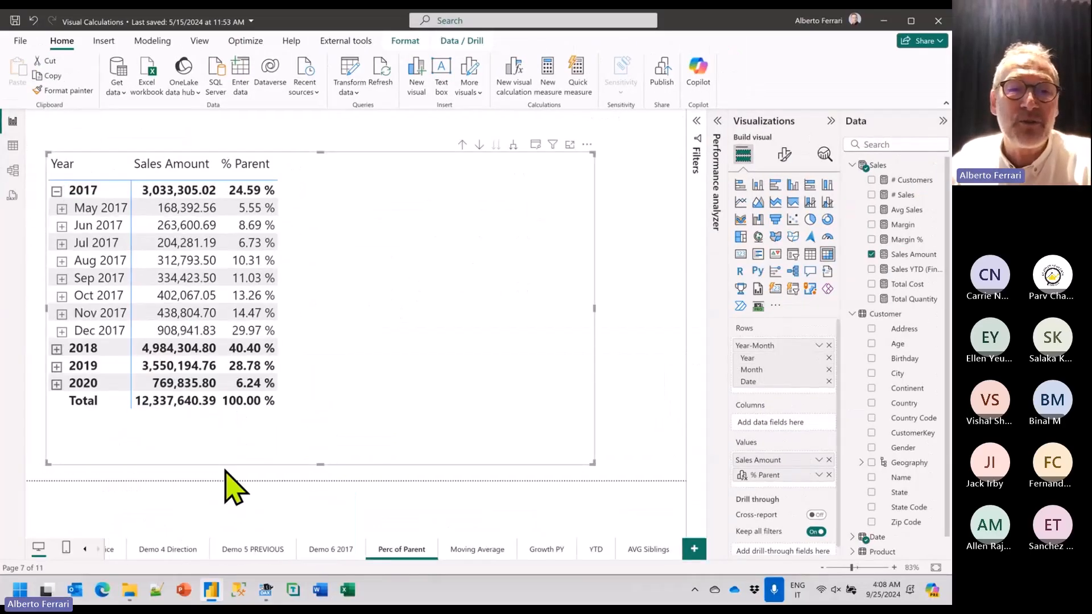
{"action": "left_click", "coordinate": [473, 550]}
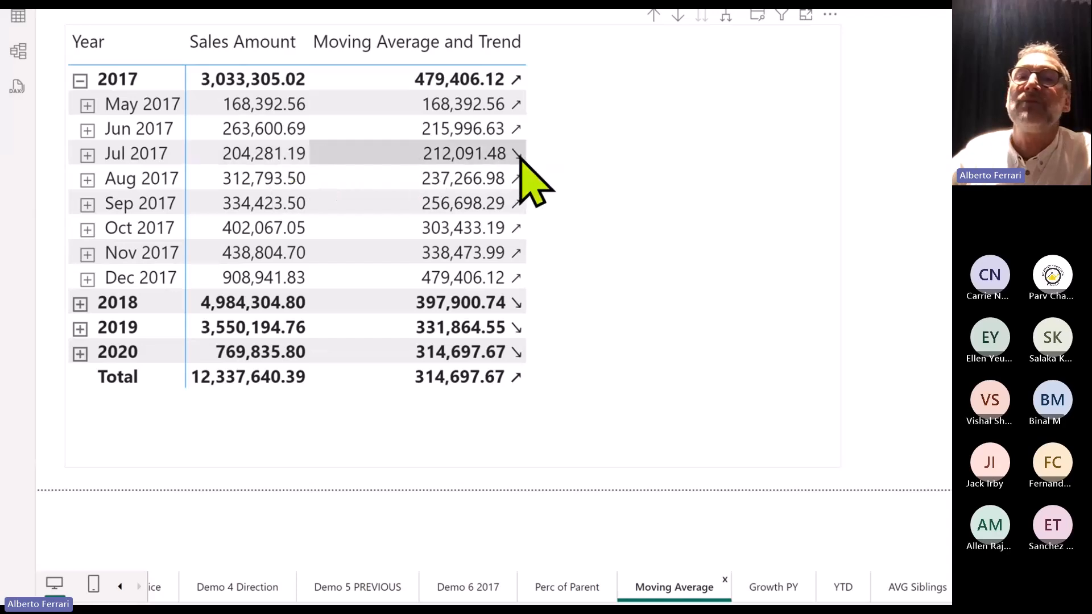
{"action": "mouse_move", "coordinate": [518, 154]}
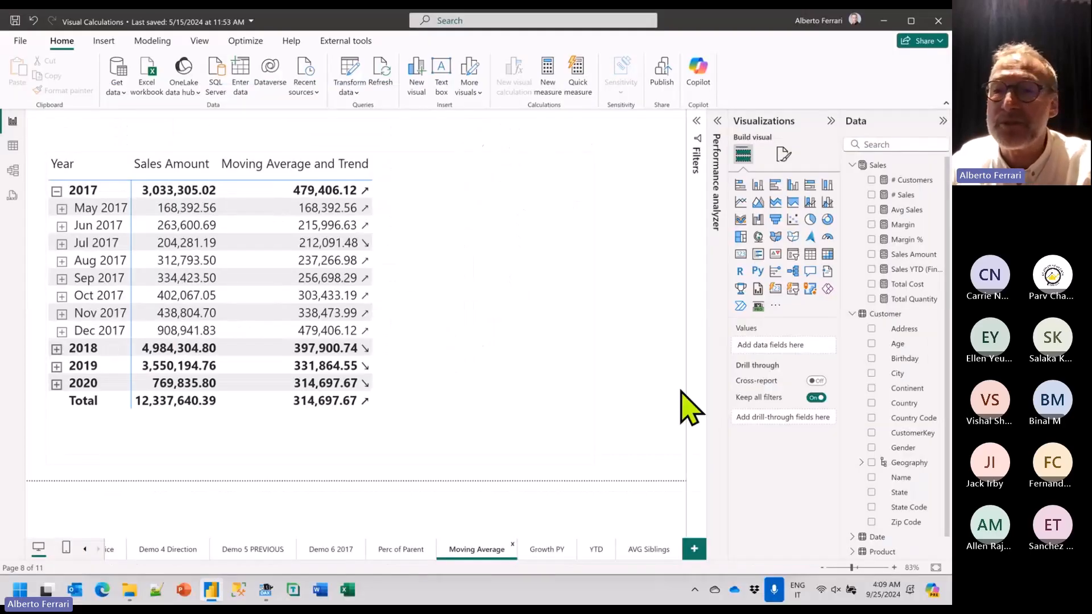
Open the matrix's Moving Average and Trend calculation for editing and copy its entire formula.
{"action": "left_click", "coordinate": [444, 287]}
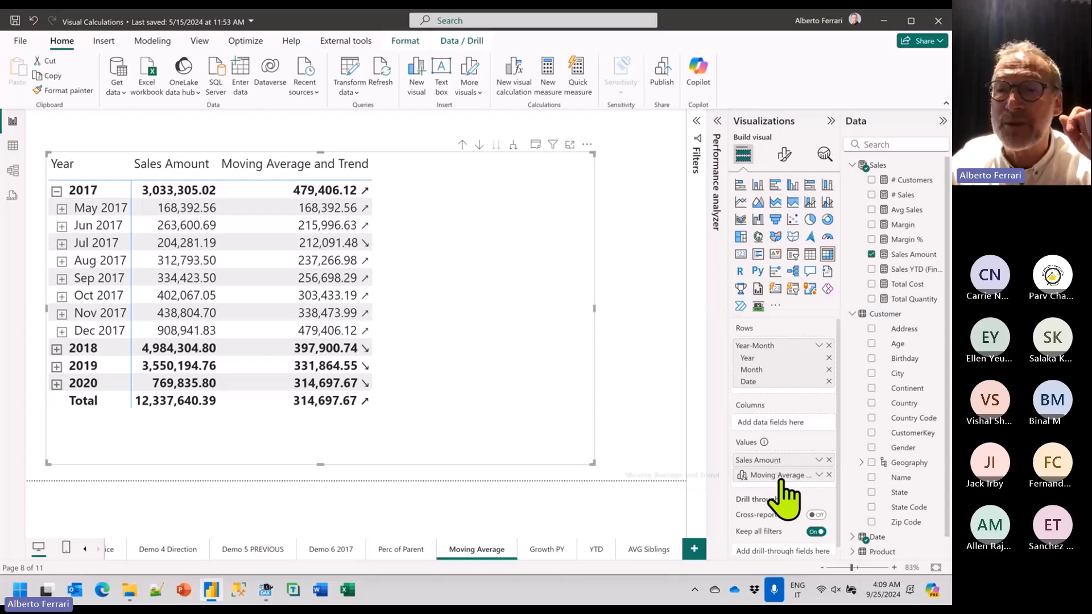
{"action": "left_click", "coordinate": [819, 477]}
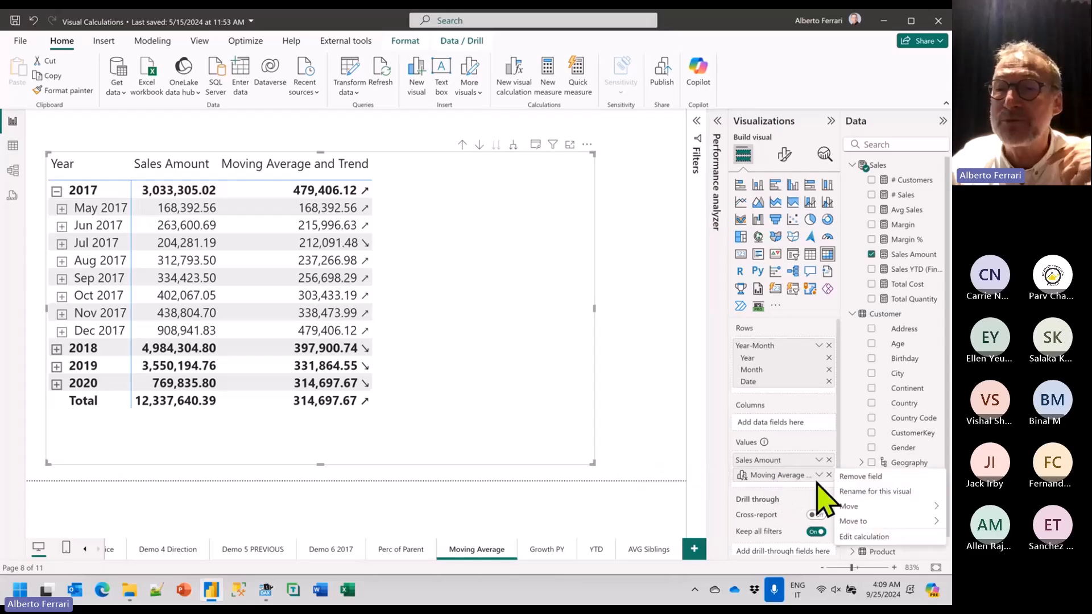
{"action": "left_click", "coordinate": [876, 537]}
{"action": "key", "text": "ctrl+a"}
{"action": "key", "text": "ctrl+c"}
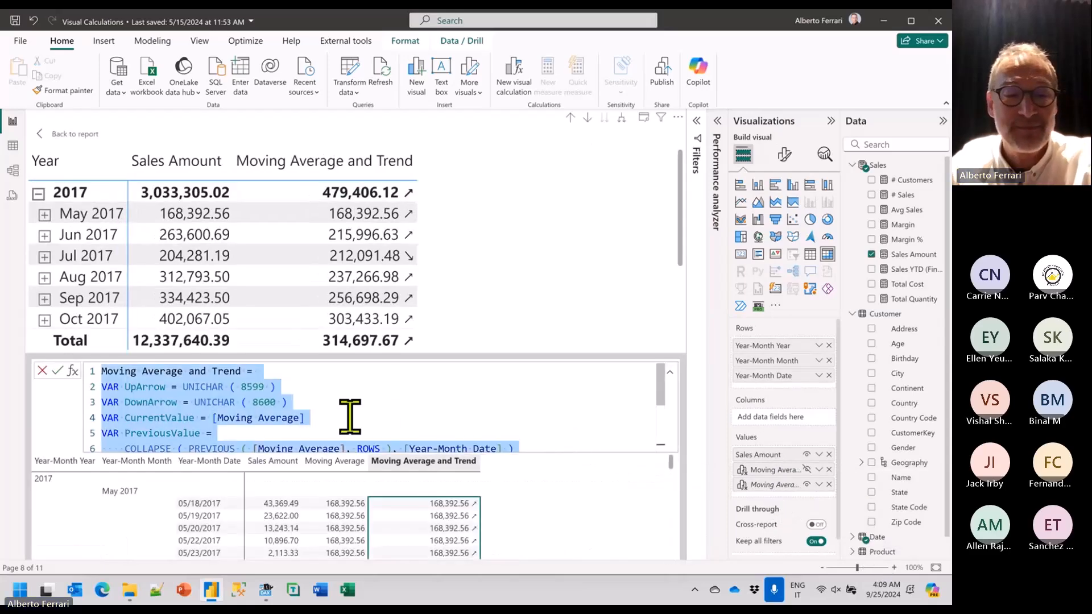
Switch to DAX Studio and replace the whole % 2017 query text with the copied Moving Average and Trend formula.
{"action": "key", "text": "alt+Tab"}
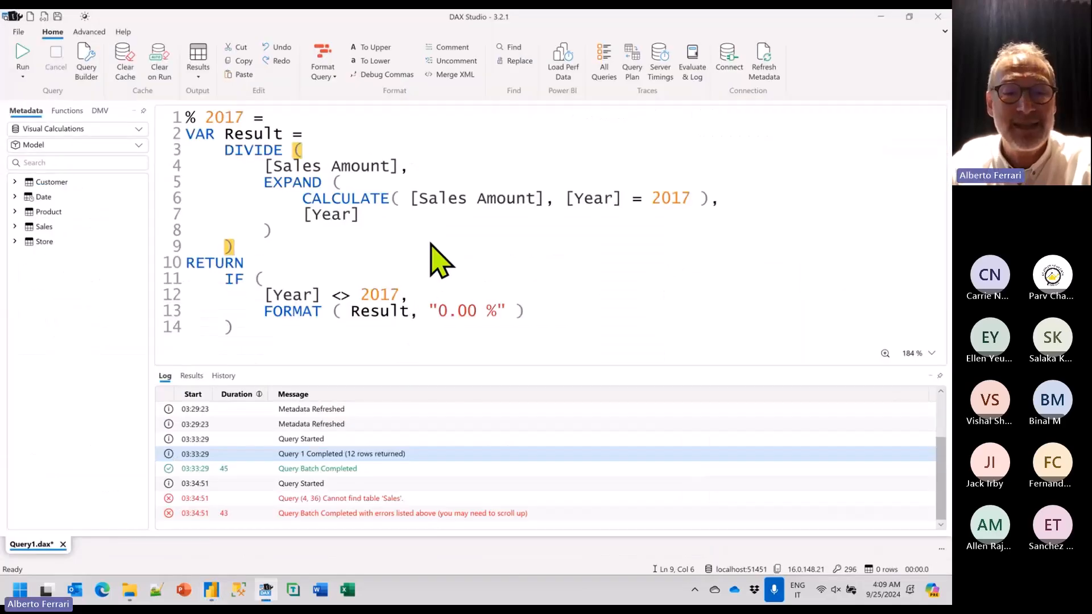
{"action": "key", "text": "ctrl+a"}
{"action": "key", "text": "ctrl+v"}
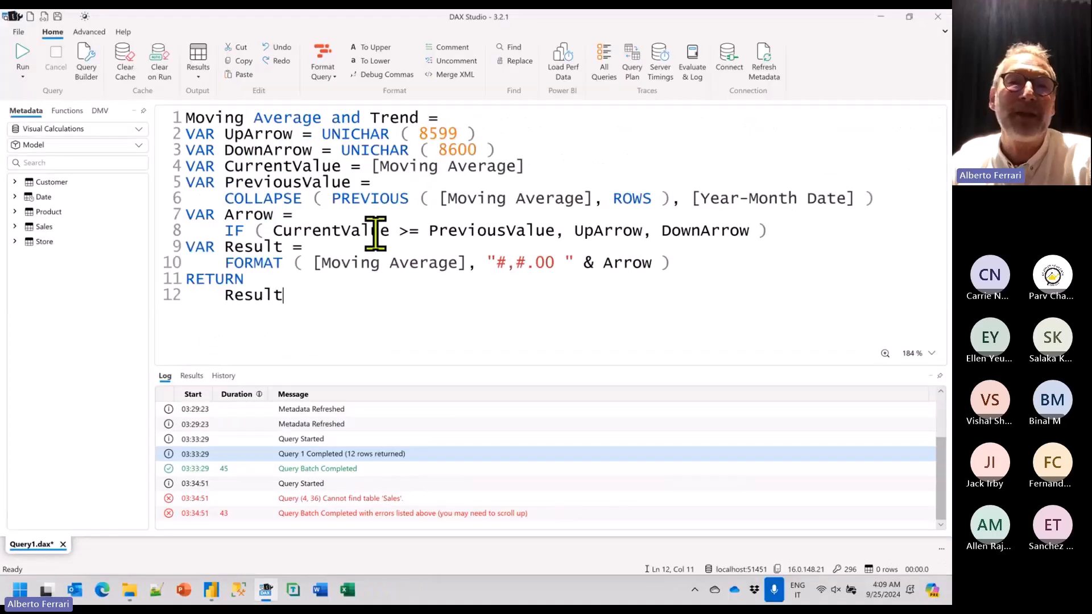
Examine the UpArrow, DownArrow and CurrentValue variables, highlighting the [Moving Average] reference.
{"action": "left_click_drag", "start_coordinate": [266, 50], "coordinate": [382, 50]}
{"action": "left_click_drag", "start_coordinate": [349, 135], "coordinate": [488, 139]}
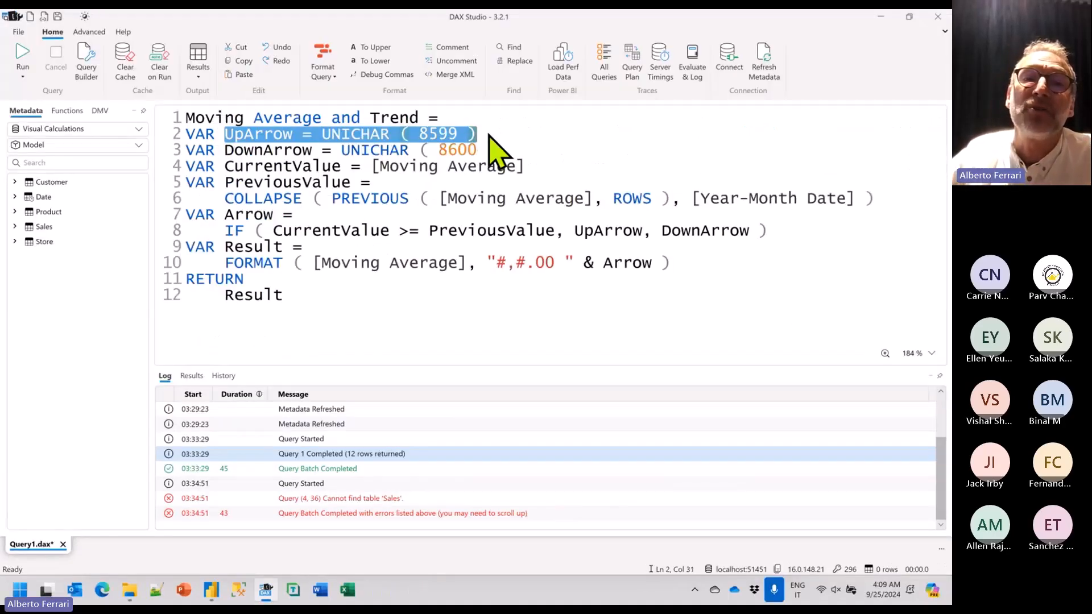
{"action": "left_click", "coordinate": [275, 154]}
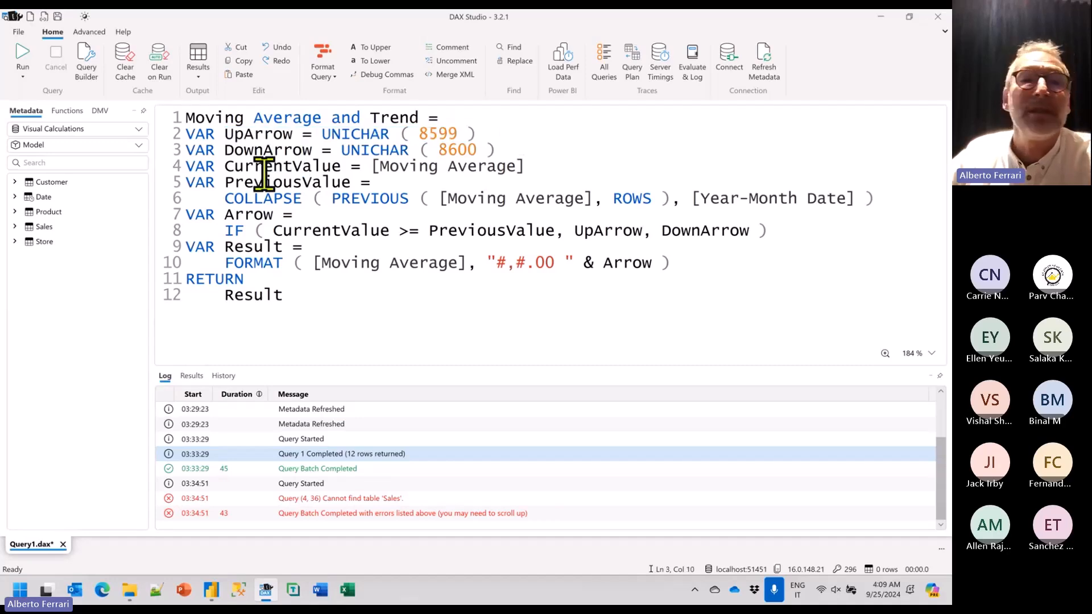
{"action": "left_click_drag", "start_coordinate": [218, 166], "coordinate": [534, 165]}
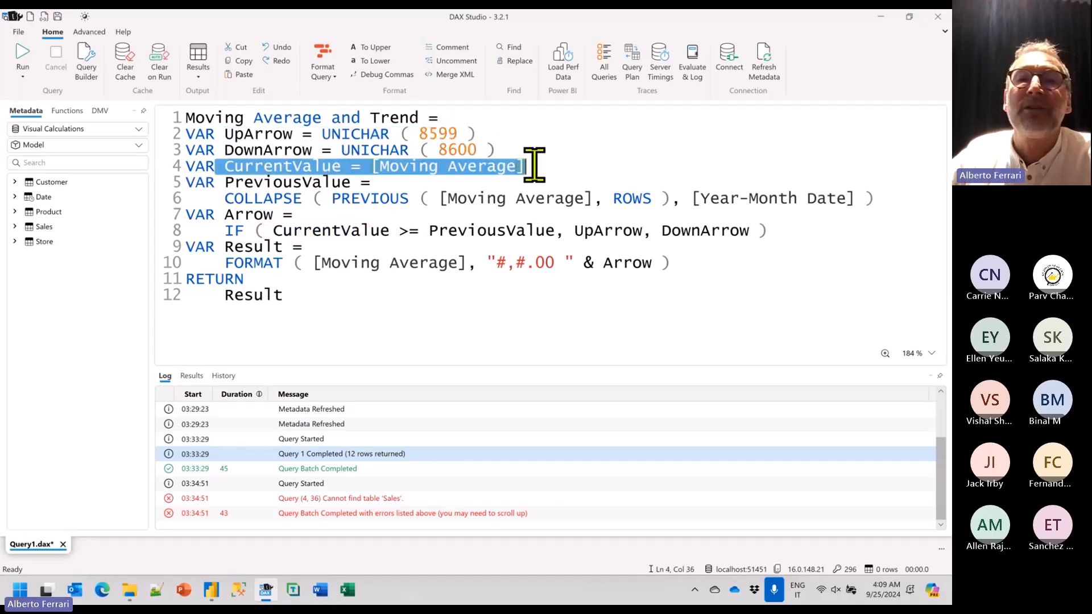
{"action": "left_click", "coordinate": [553, 166]}
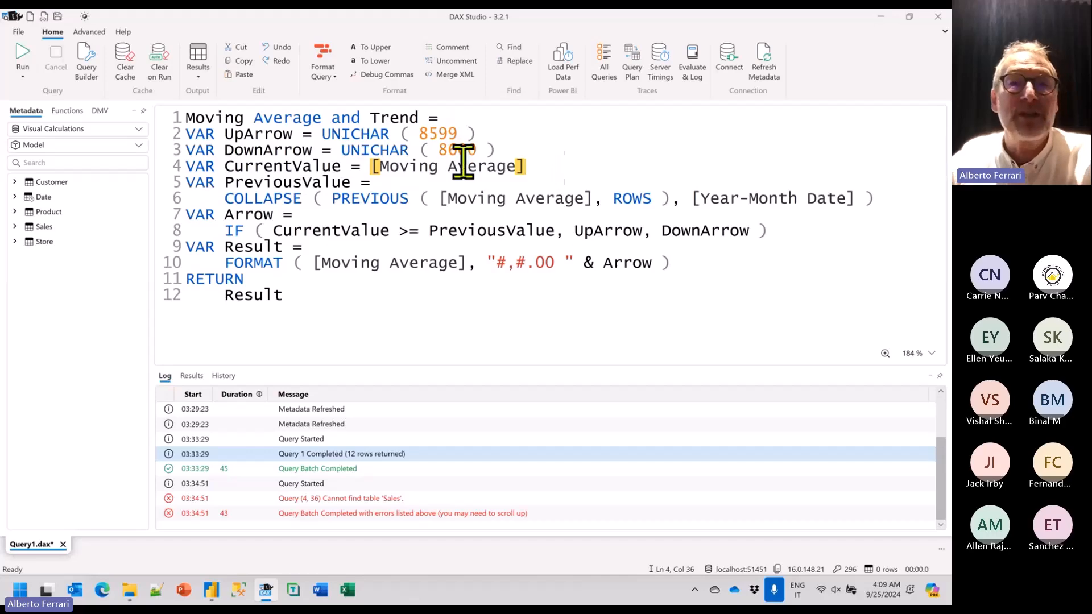
{"action": "left_click_drag", "start_coordinate": [371, 166], "coordinate": [540, 162]}
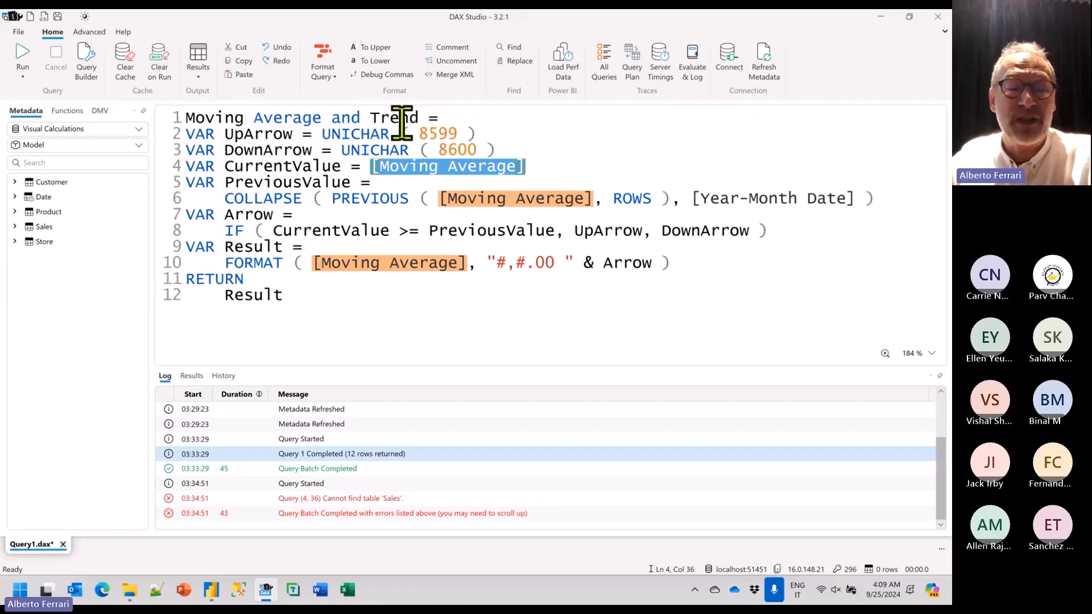
Switch to Power BI Desktop, open the hidden Moving Average calculation and select its entire formula for copying.
{"action": "key", "text": "alt+Tab"}
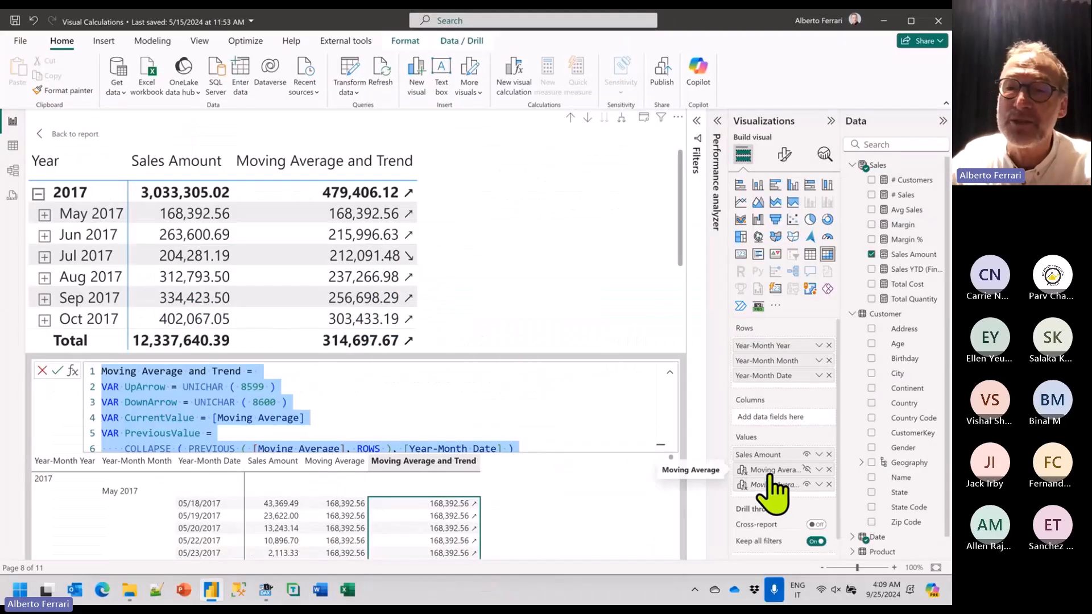
{"action": "left_click", "coordinate": [771, 481]}
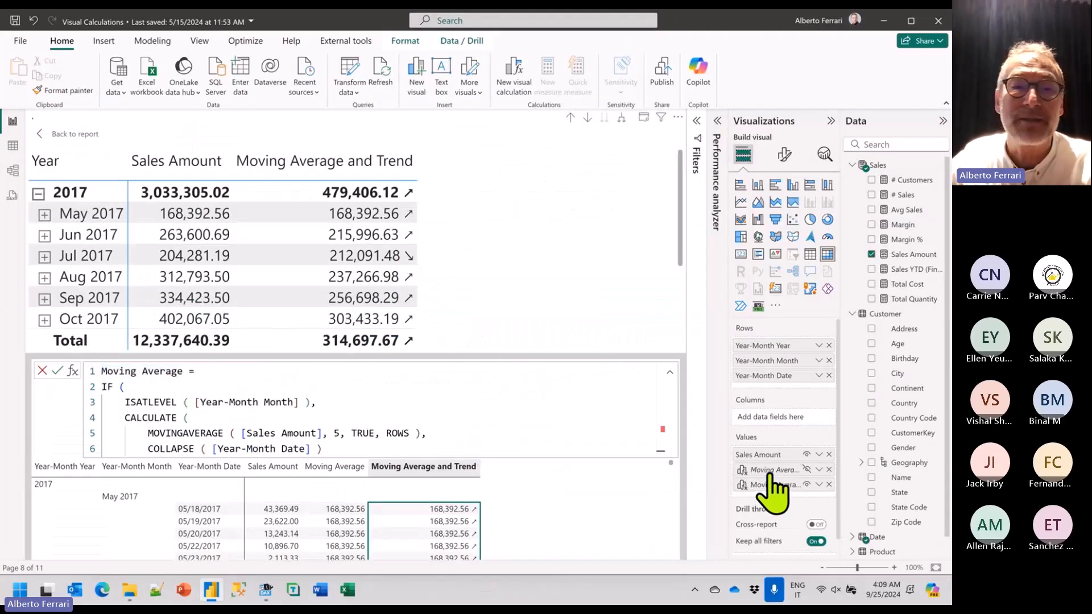
{"action": "left_click", "coordinate": [257, 426]}
{"action": "key", "text": "ctrl+a"}
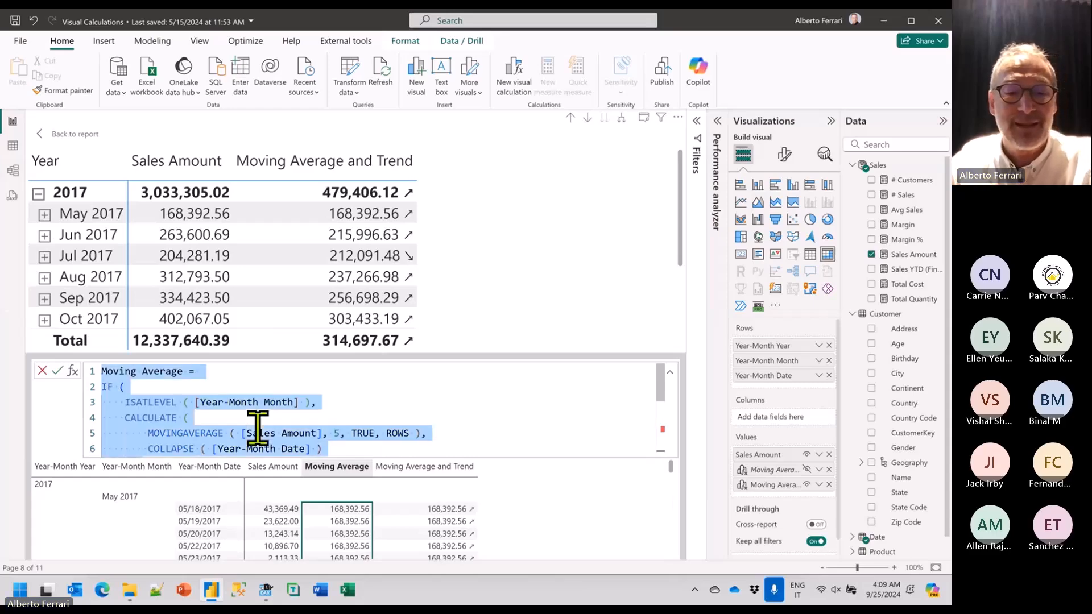
Switch to DAX Studio, create a new query and paste the Moving Average formula into it.
{"action": "key", "text": "alt+Tab"}
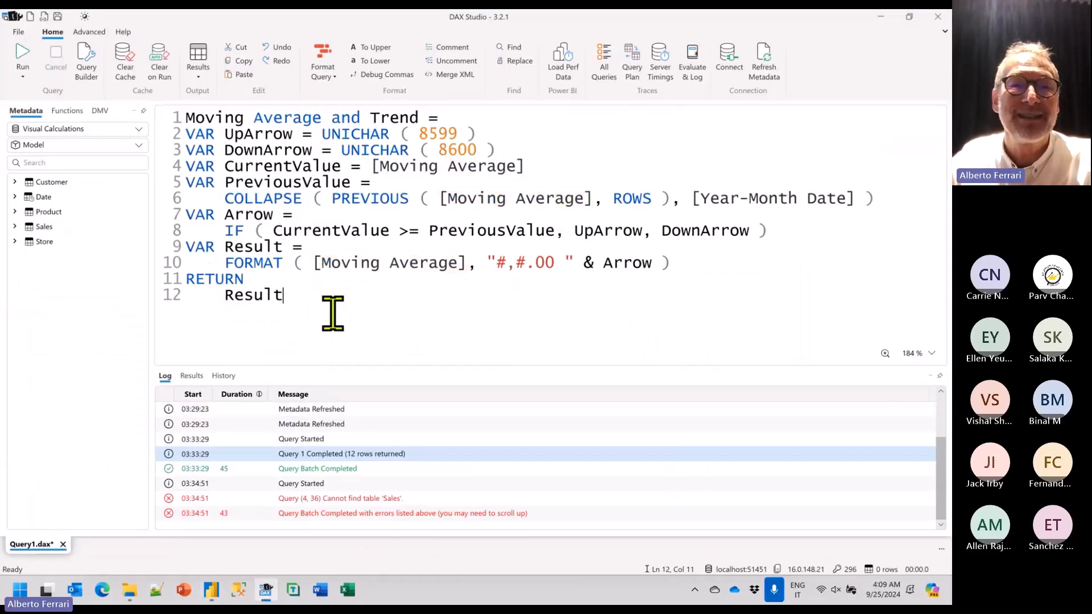
{"action": "key", "text": "ctrl+n"}
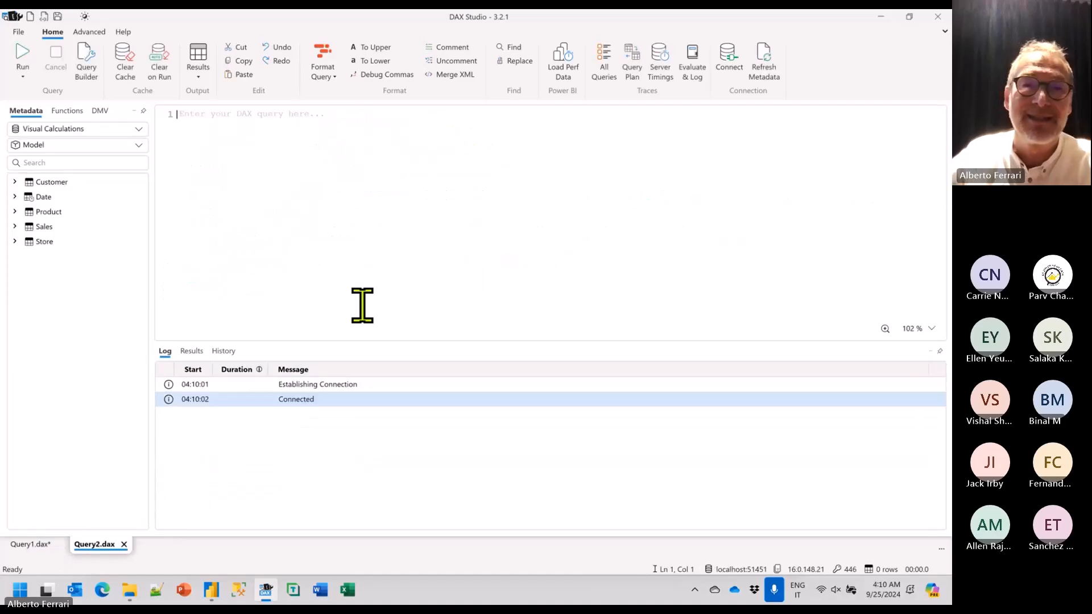
{"action": "type", "text": "Moving Average = IF (     ISATLEVEL ( [Year-Month Month] ),     CALCULATE (         MOVINGAVERAGE ( [Sales Amount], 5, TRUE, ROWS ),         COLLAPSE ( [Year-Month Date] )     ),     CALCULATE (         CALCULATE (             MOVINGAVERAGE ( [Sales Amount], 5, TRUE, ROWS ),             WINDOW ( -1, ABS, -1, ABS, VALUES ( ROWS ), ORDERBY ( [Year_Month_Number] ) )         ),         EXPAND ( [Year-Month Month] )     ) )"}
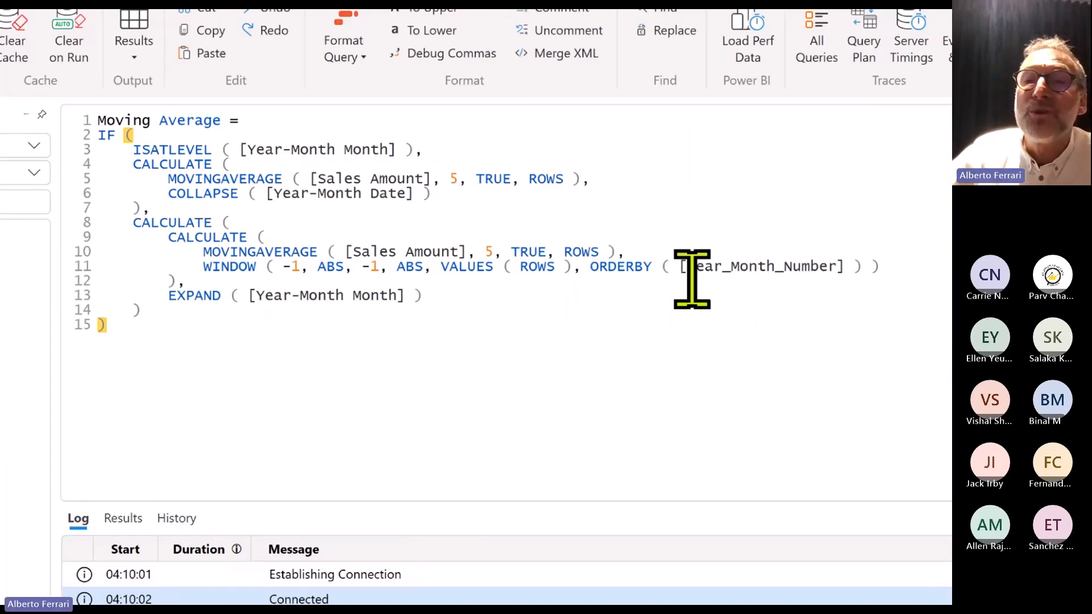
Examine the [Year_Month_Number] column in the ORDERBY clause of the Moving Average formula's WINDOW call.
{"action": "left_click_drag", "start_coordinate": [674, 277], "coordinate": [763, 272]}
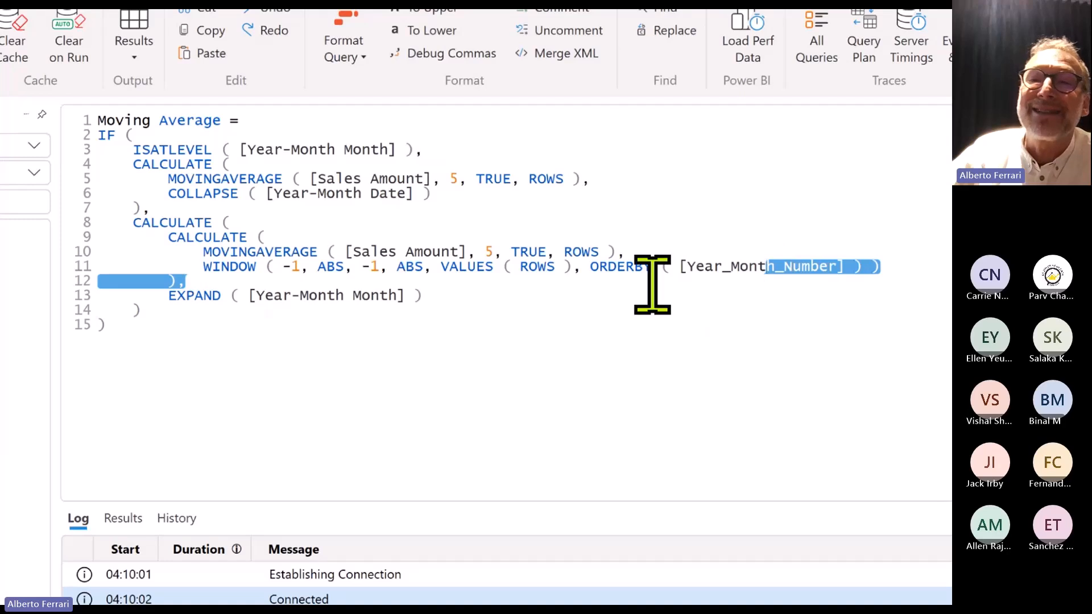
{"action": "left_click", "coordinate": [653, 285]}
{"action": "left_click_drag", "start_coordinate": [673, 270], "coordinate": [850, 266]}
{"action": "left_click", "coordinate": [705, 267]}
{"action": "left_click_drag", "start_coordinate": [678, 268], "coordinate": [848, 267]}
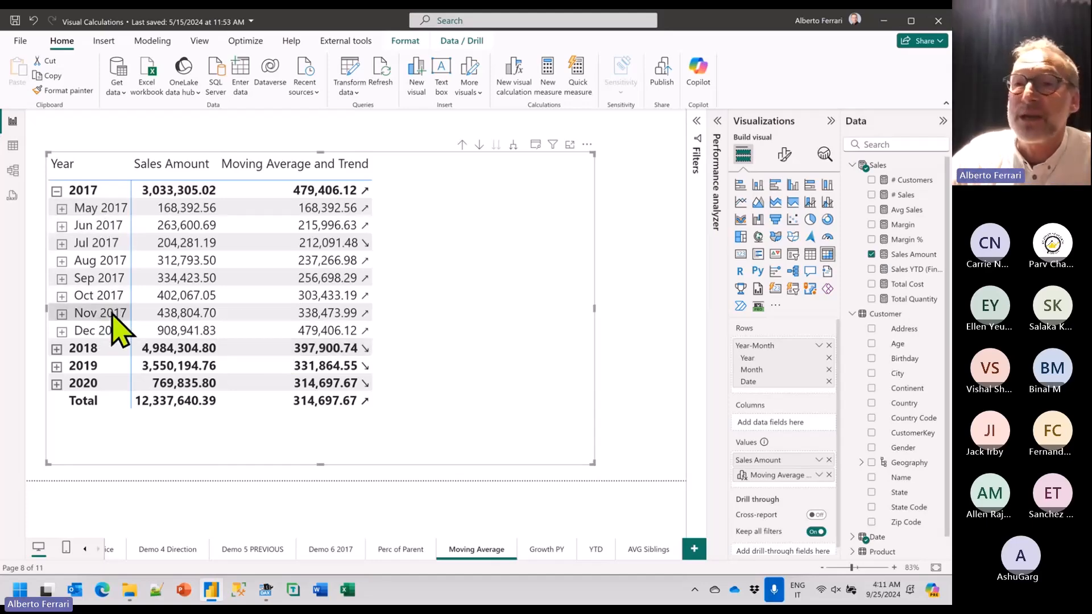
Switch to DAX Studio and examine the Moving Average formula's WINDOW call, ORDERBY clause and ISATLEVEL condition.
{"action": "key", "text": "alt+Tab"}
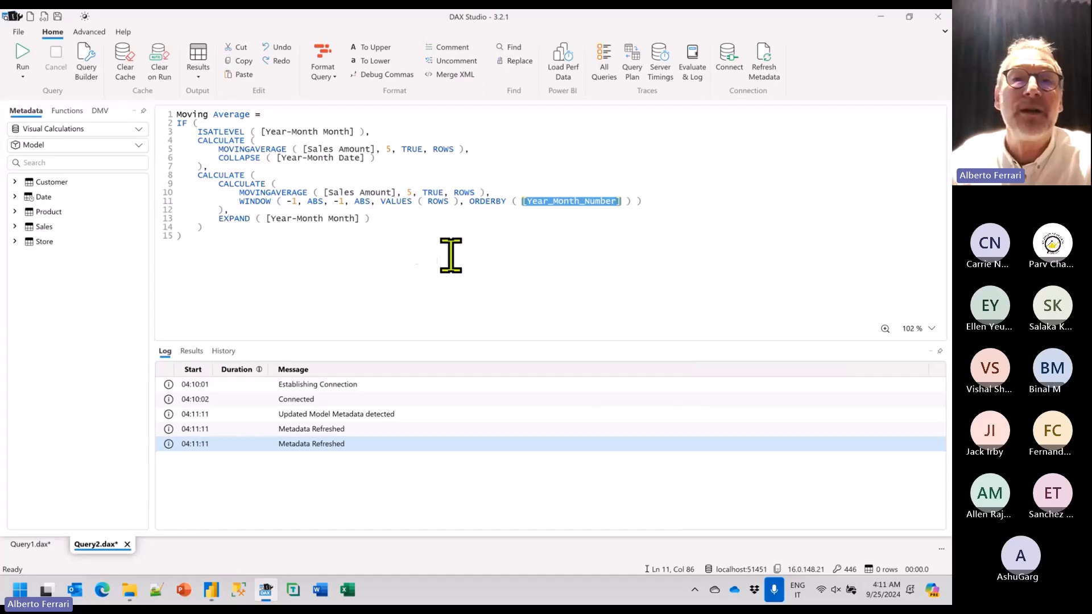
{"action": "left_click", "coordinate": [327, 277]}
{"action": "left_click_drag", "start_coordinate": [80, 266], "coordinate": [301, 267]}
{"action": "left_click", "coordinate": [322, 273]}
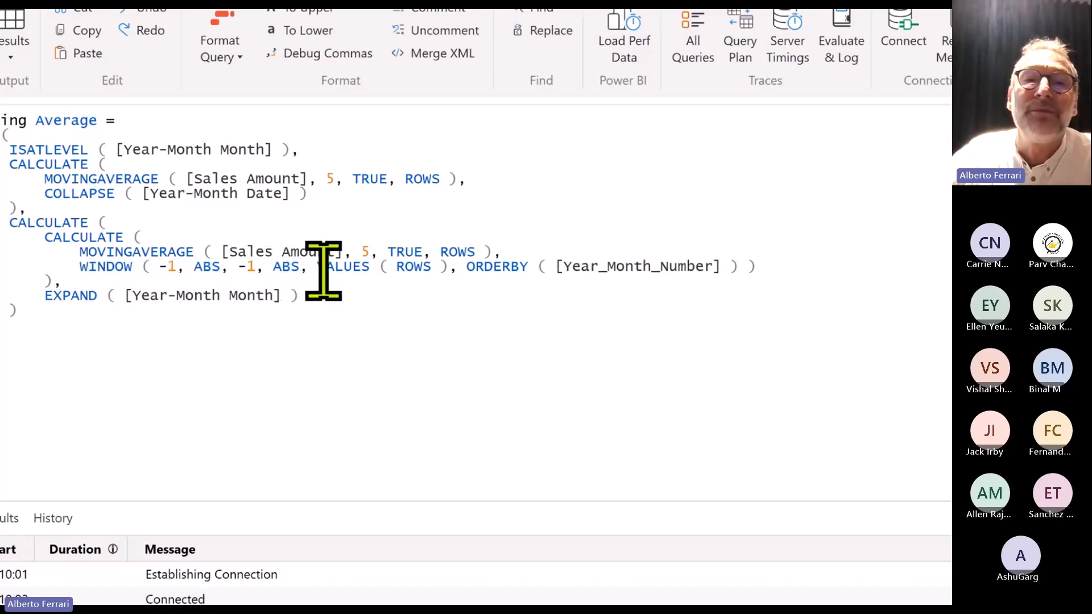
{"action": "left_click_drag", "start_coordinate": [458, 267], "coordinate": [784, 269]}
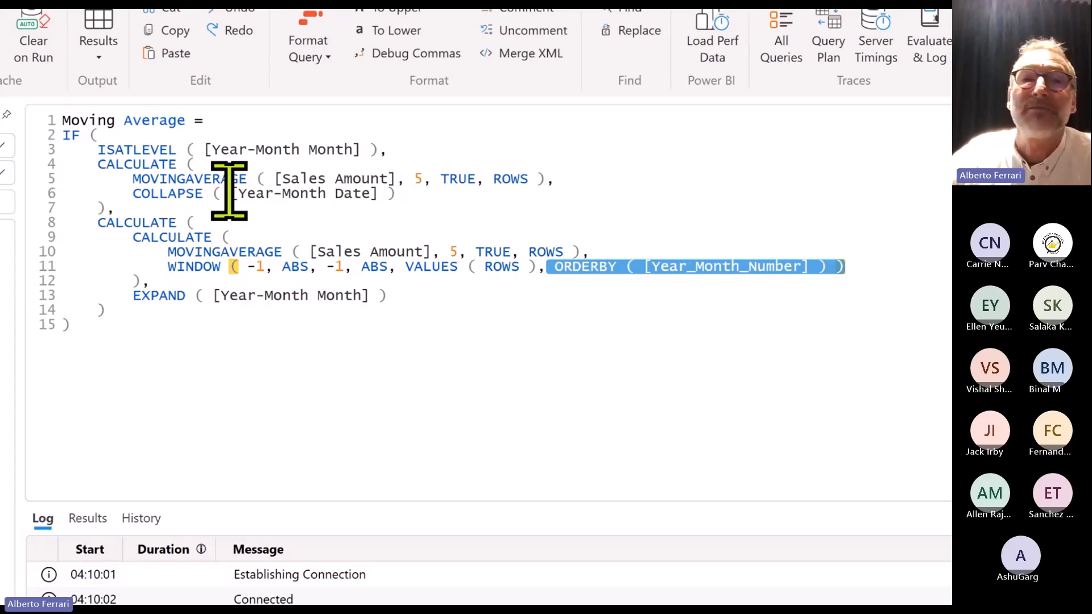
{"action": "left_click_drag", "start_coordinate": [107, 150], "coordinate": [401, 150]}
{"action": "left_click", "coordinate": [378, 253]}
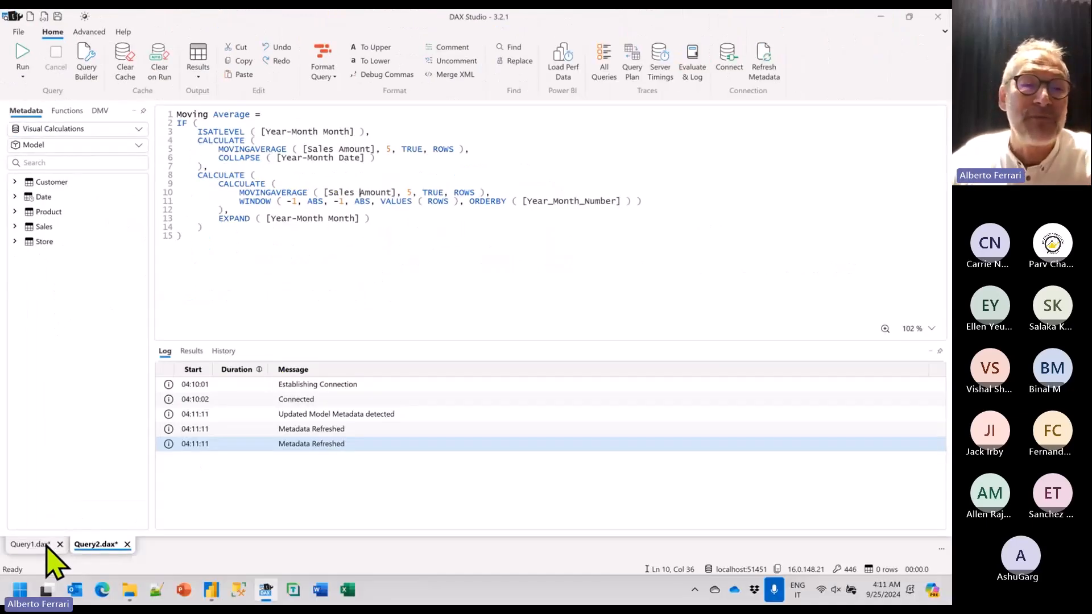
{"action": "left_click_drag", "start_coordinate": [251, 250], "coordinate": [151, 114]}
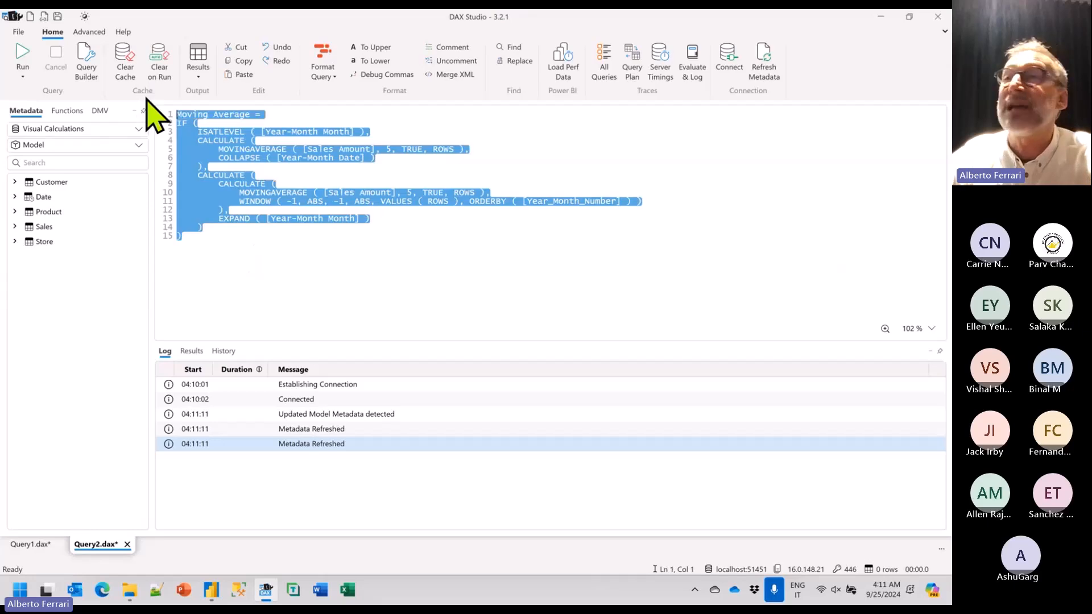
{"action": "left_click", "coordinate": [384, 221]}
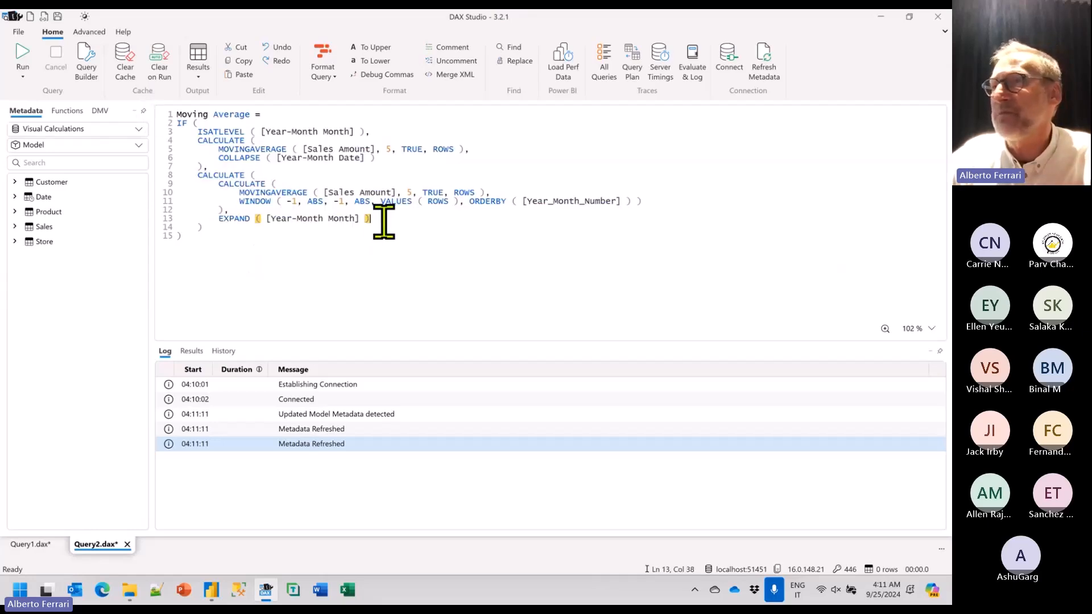
Return to Query1.dax and examine the [Moving Average] reference, the PREVIOUS call and COLLAPSE's [Year-Month Date] argument.
{"action": "left_click", "coordinate": [34, 547]}
{"action": "left_click", "coordinate": [426, 290]}
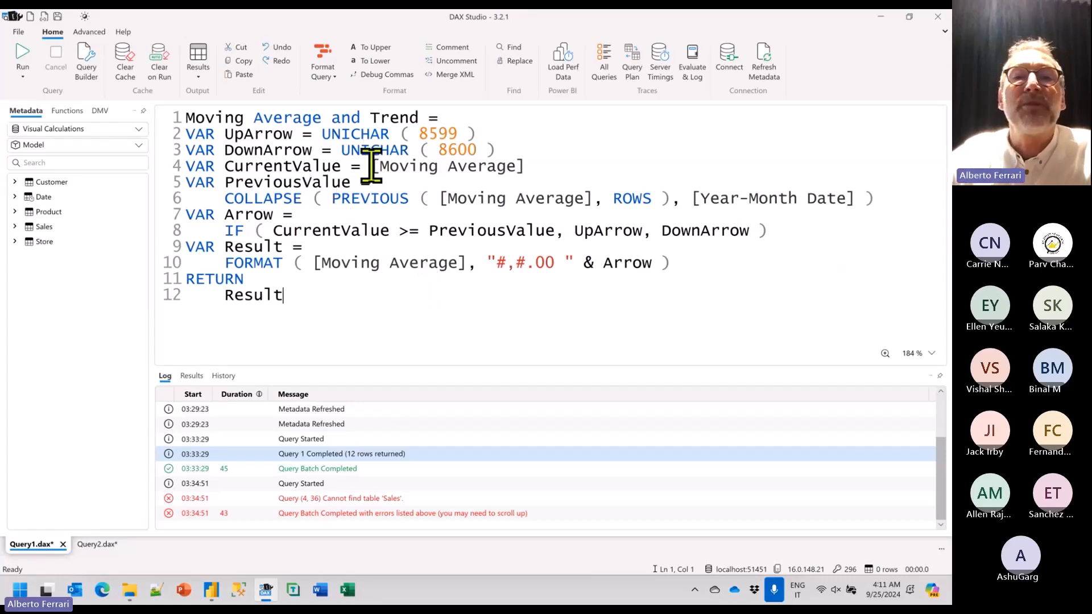
{"action": "left_click_drag", "start_coordinate": [372, 165], "coordinate": [530, 157]}
{"action": "left_click", "coordinate": [424, 188]}
{"action": "left_click_drag", "start_coordinate": [332, 198], "coordinate": [667, 195]}
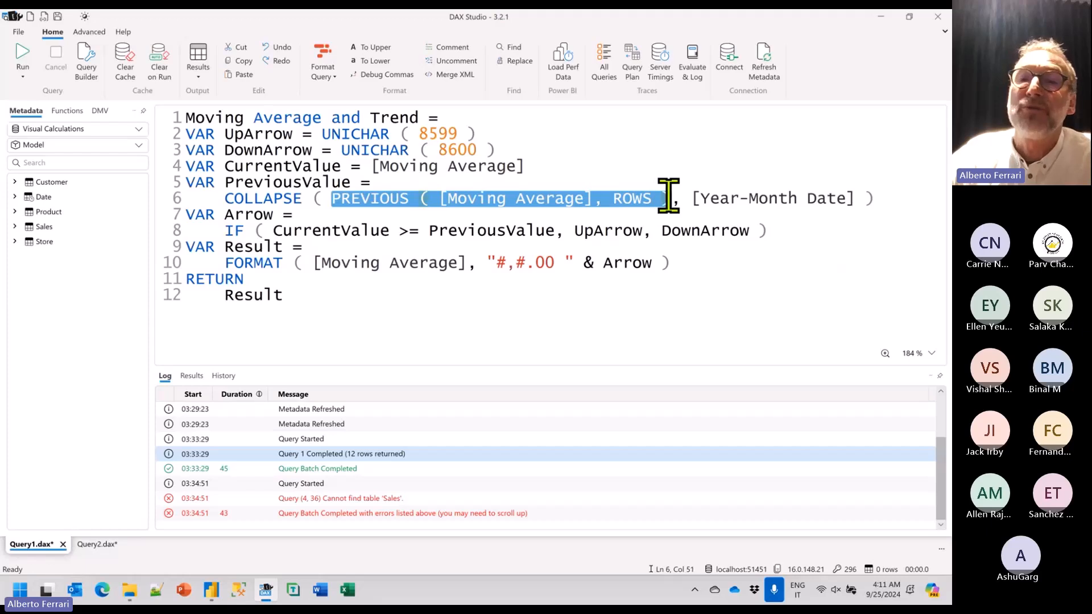
{"action": "left_click", "coordinate": [697, 198]}
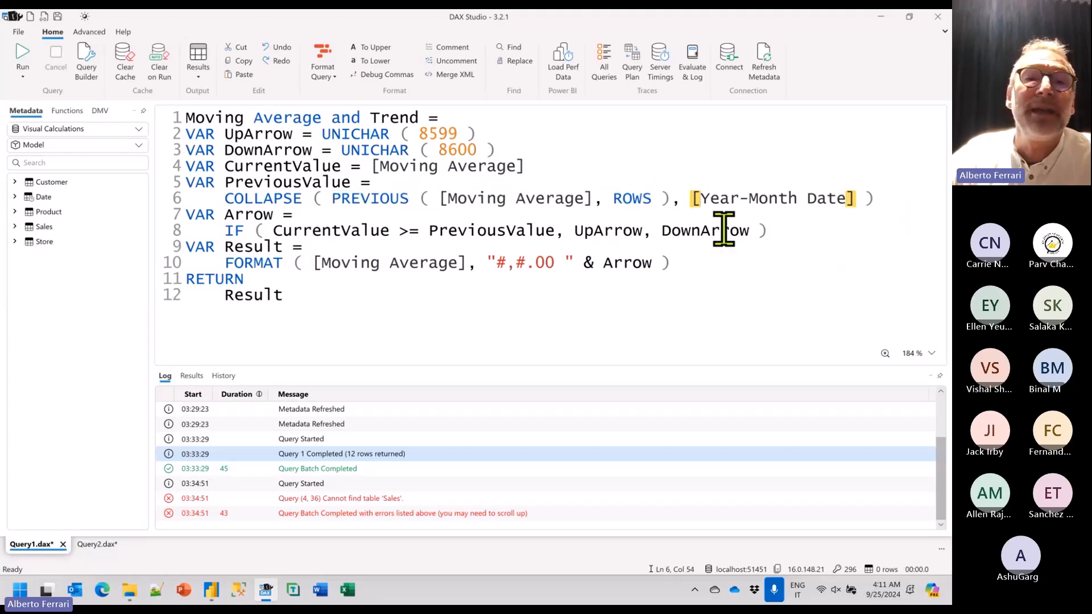
Examine the Arrow variable's CurrentValue >= PreviousValue comparison and the COLLAPSE call in the Moving Average and Trend formula.
{"action": "left_click_drag", "start_coordinate": [273, 230], "coordinate": [543, 231]}
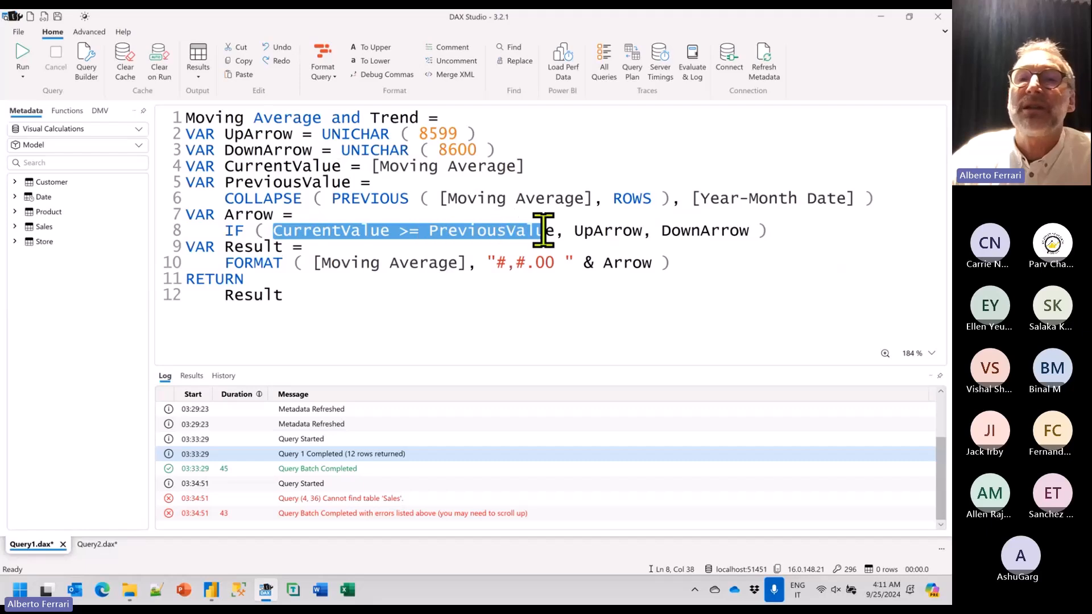
{"action": "left_click", "coordinate": [634, 230]}
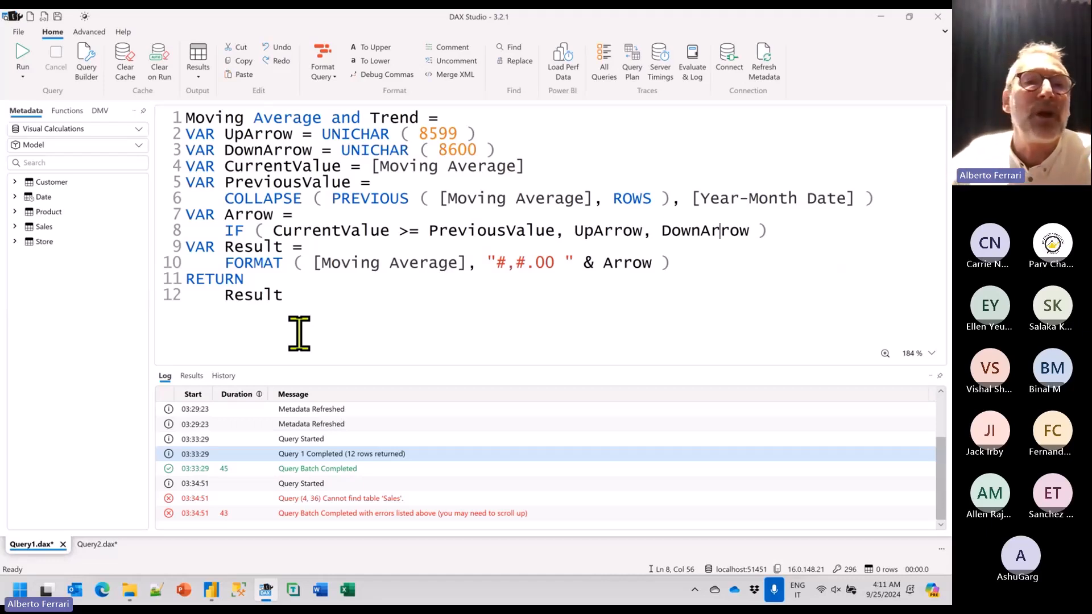
{"action": "mouse_move", "coordinate": [228, 204]}
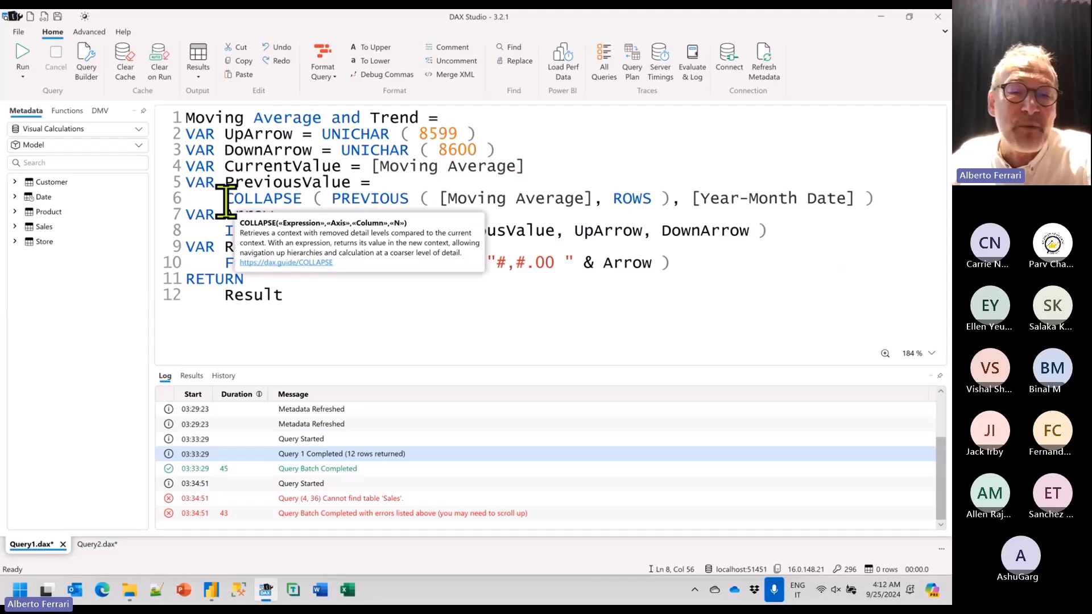
Switch to Power BI, go to the Growth PY page and open the matrix's Growth calculation for editing.
{"action": "key", "text": "alt+Tab"}
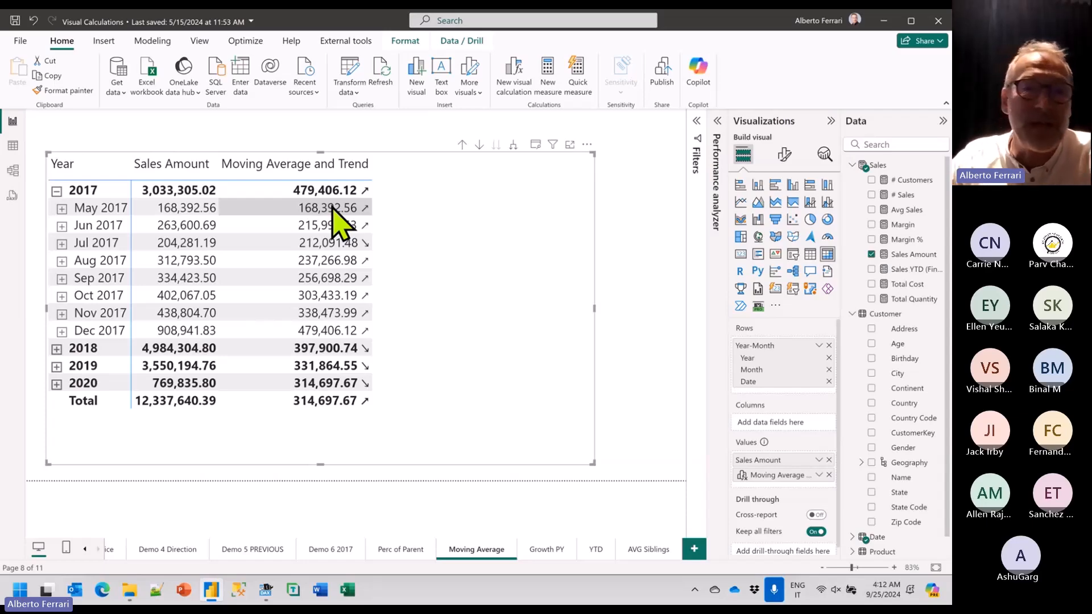
{"action": "left_click", "coordinate": [544, 552]}
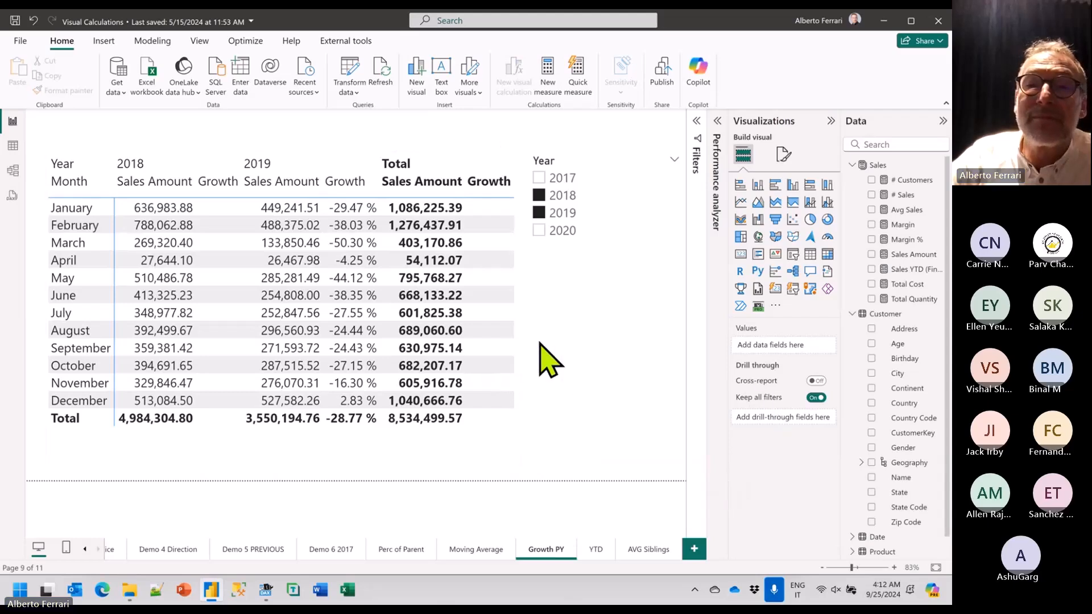
{"action": "left_click", "coordinate": [481, 438]}
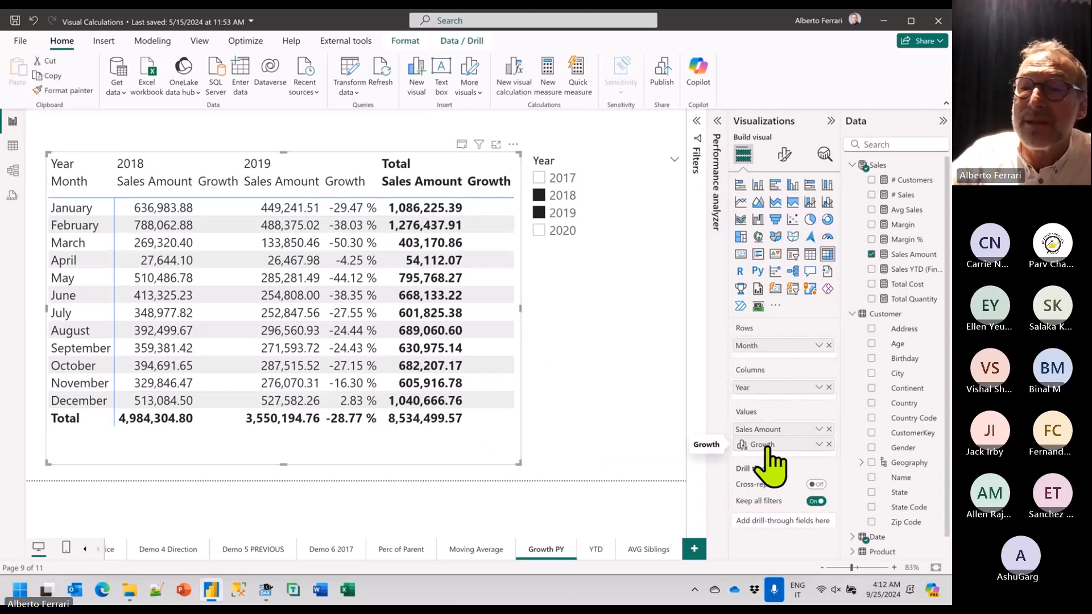
{"action": "left_click", "coordinate": [819, 444]}
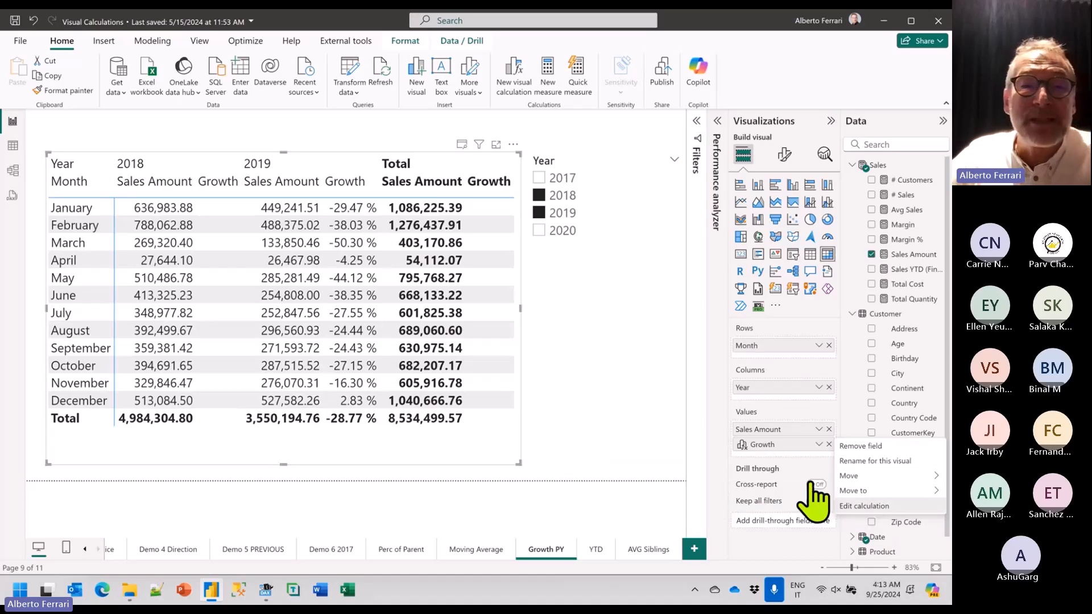
{"action": "left_click", "coordinate": [870, 516]}
{"action": "scroll", "coordinate": [310, 412], "scroll_direction": "down", "scroll_amount": 1}
{"action": "scroll", "coordinate": [310, 412], "scroll_direction": "up", "scroll_amount": 1}
{"action": "left_click", "coordinate": [310, 413]}
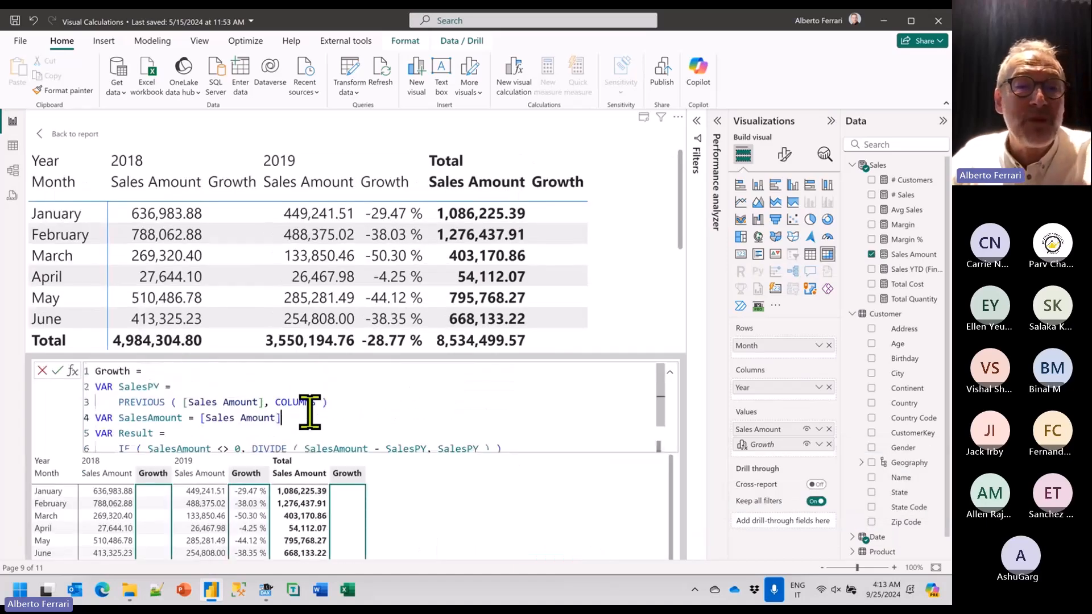
Copy the whole Growth formula and replace the Query1.dax text in DAX Studio with it.
{"action": "key", "text": "ctrl+a"}
{"action": "key", "text": "ctrl+c"}
{"action": "key", "text": "alt+Tab"}
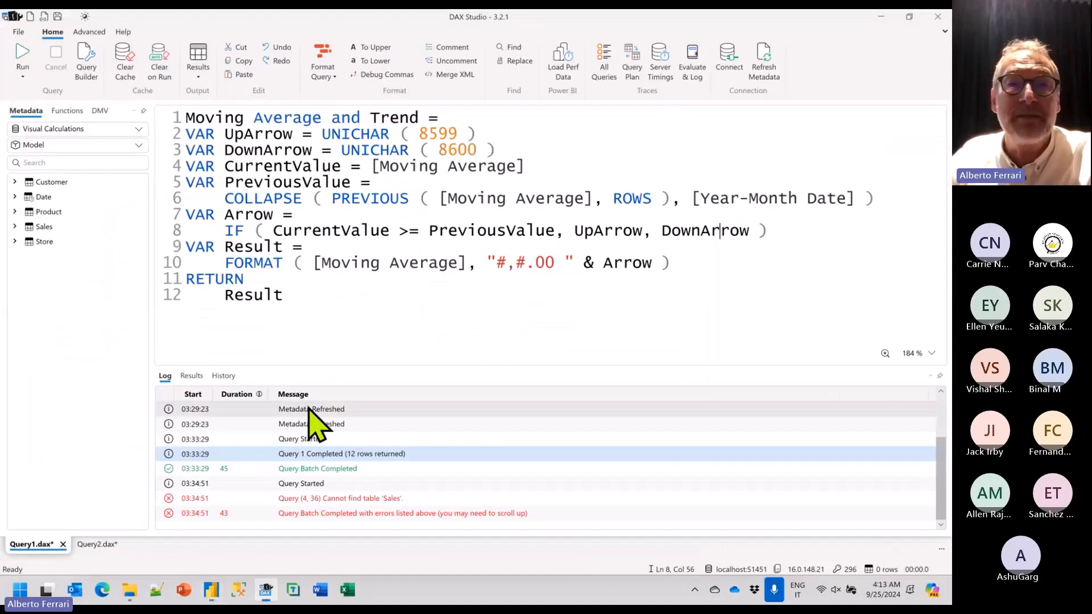
{"action": "key", "text": "ctrl+a"}
{"action": "key", "text": "ctrl+v"}
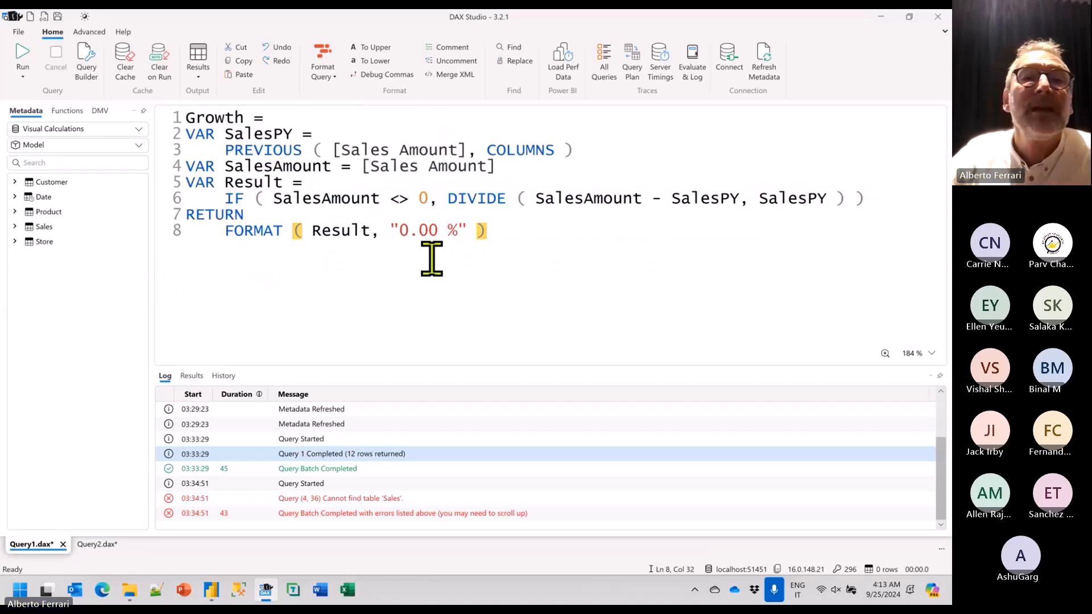
Examine the Growth formula's SalesPY variable, its PREVIOUS call over COLUMNS, and the IF and DIVIDE expression.
{"action": "left_click_drag", "start_coordinate": [230, 142], "coordinate": [300, 139]}
{"action": "left_click", "coordinate": [377, 145]}
{"action": "left_click_drag", "start_coordinate": [486, 150], "coordinate": [502, 174]}
{"action": "left_click", "coordinate": [502, 174]}
{"action": "left_click_drag", "start_coordinate": [225, 198], "coordinate": [874, 194]}
{"action": "left_click", "coordinate": [801, 269]}
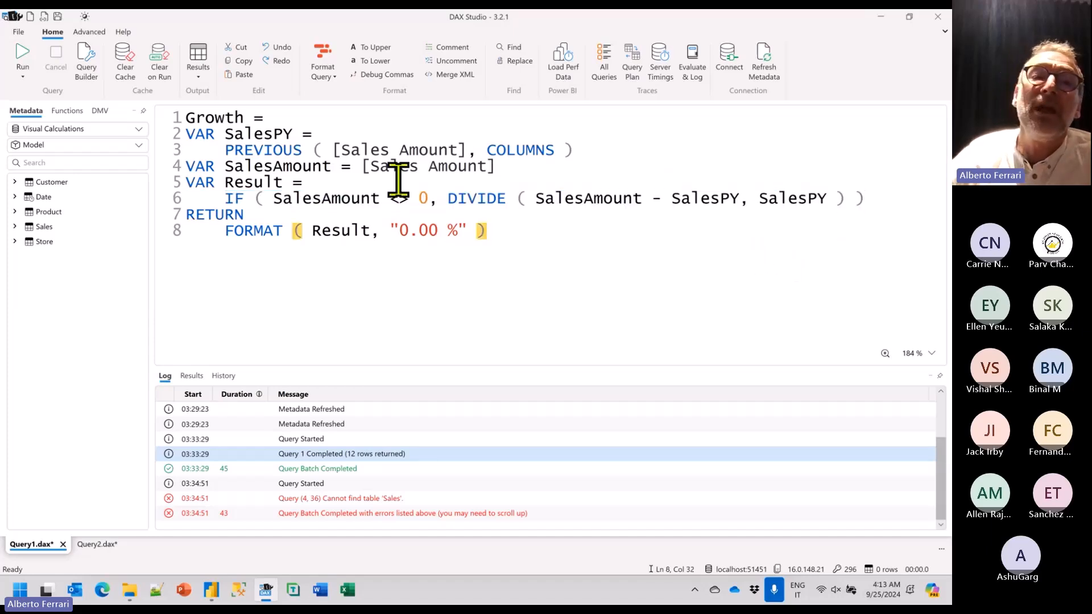
{"action": "left_click_drag", "start_coordinate": [227, 150], "coordinate": [571, 149]}
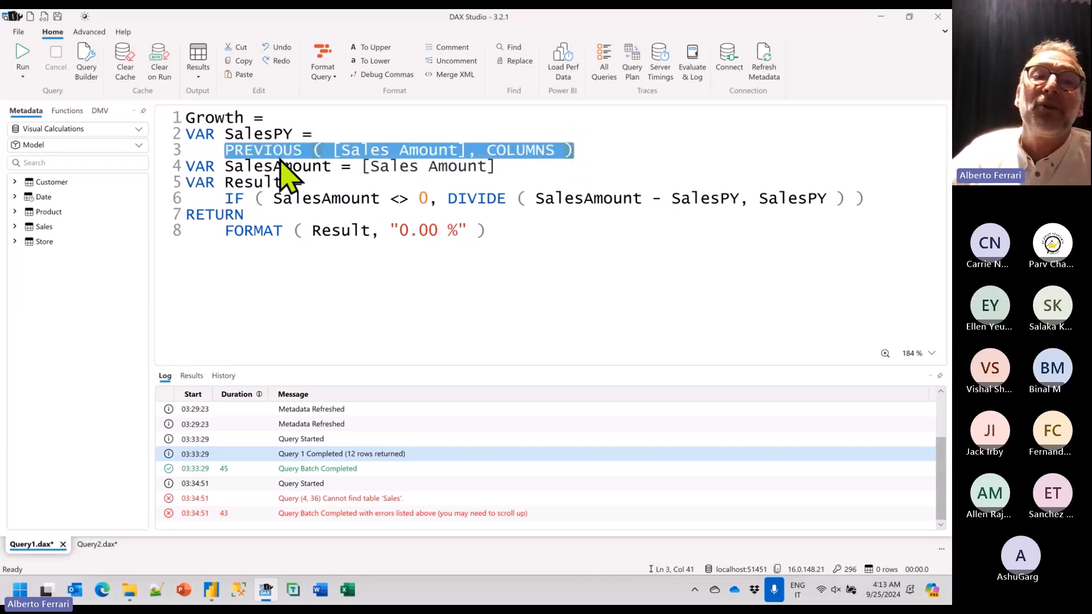
{"action": "left_click", "coordinate": [628, 146]}
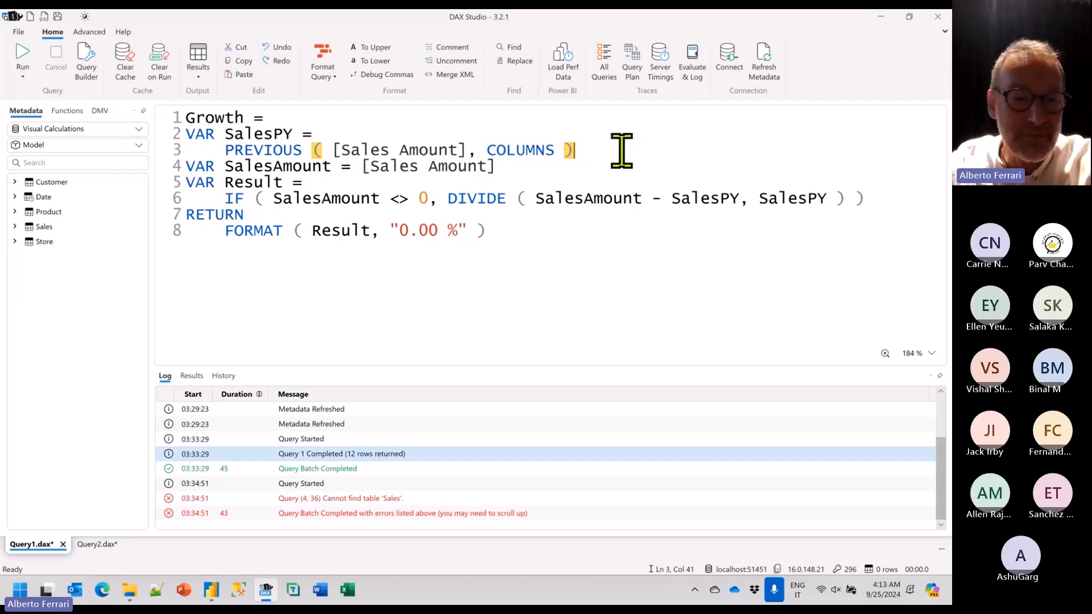
Return to Power BI, leave the Growth calculation editor and go to the YTD page.
{"action": "key", "text": "alt+Tab"}
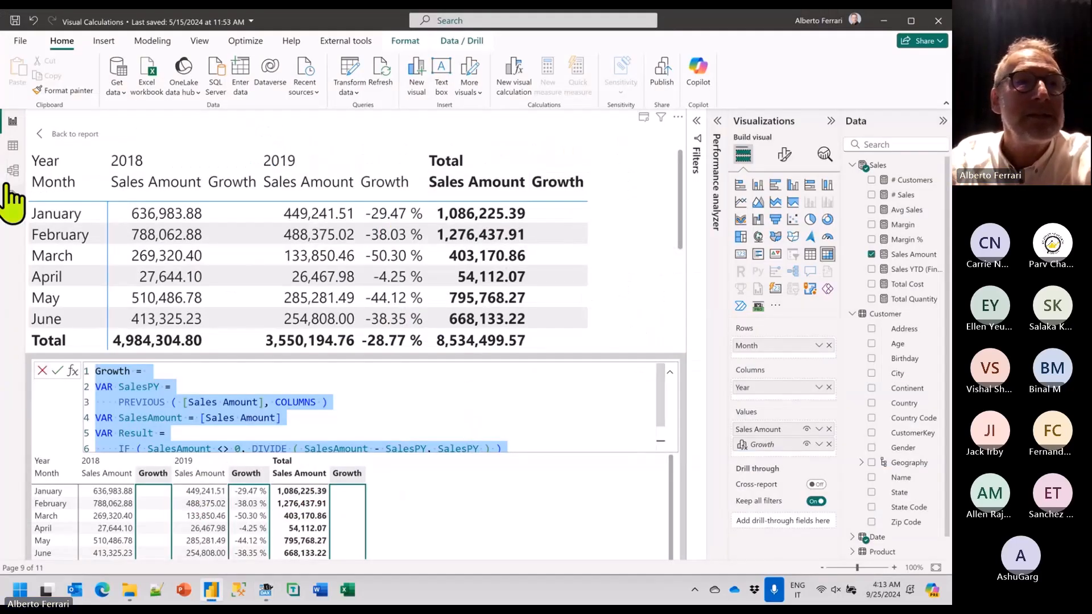
{"action": "left_click", "coordinate": [43, 136]}
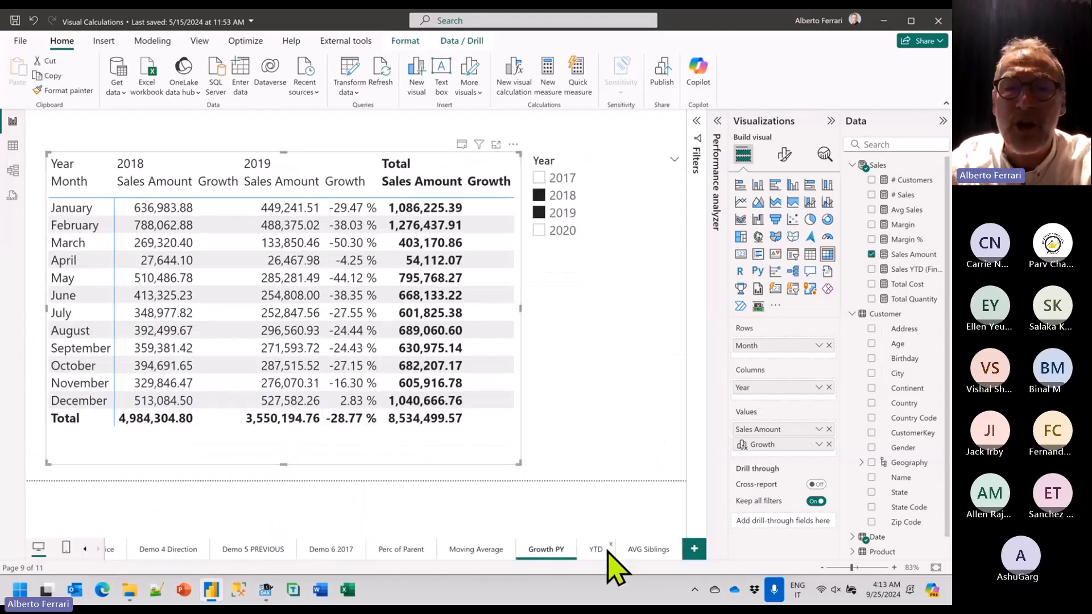
{"action": "left_click", "coordinate": [595, 554]}
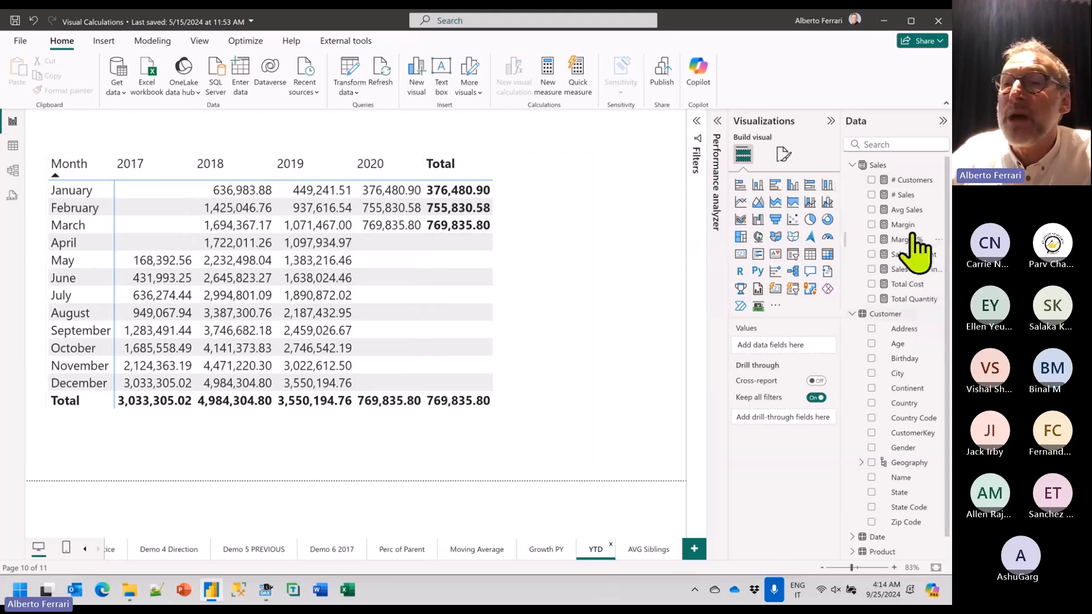
Open the Sales YTD (Final) measure and examine its LastYear, MinDate and LastDateEver variables and the DATESYTD calculation.
{"action": "left_click", "coordinate": [916, 271]}
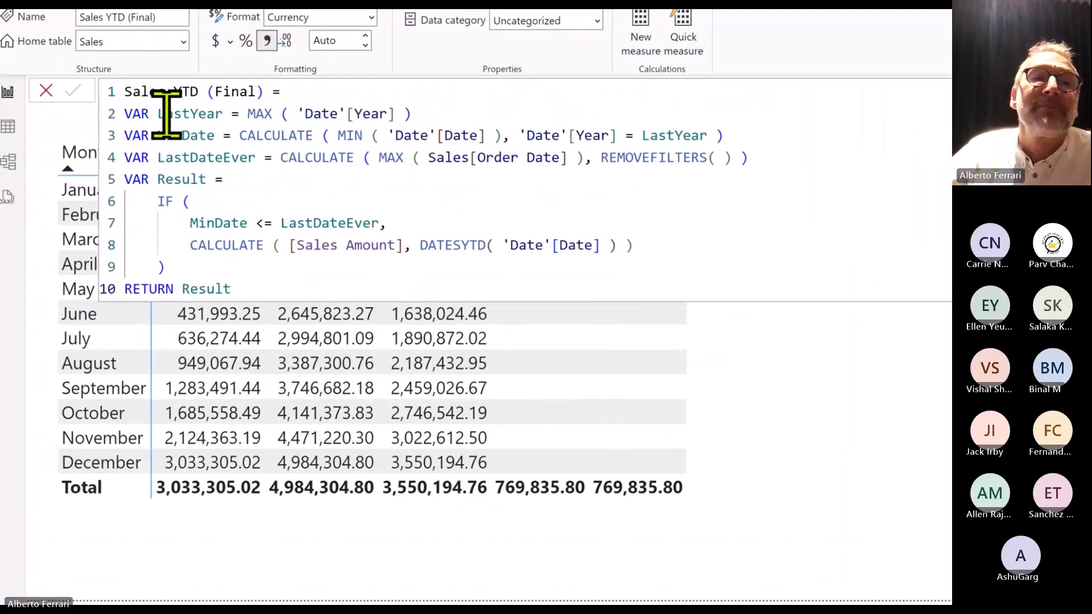
{"action": "left_click_drag", "start_coordinate": [158, 113], "coordinate": [419, 111]}
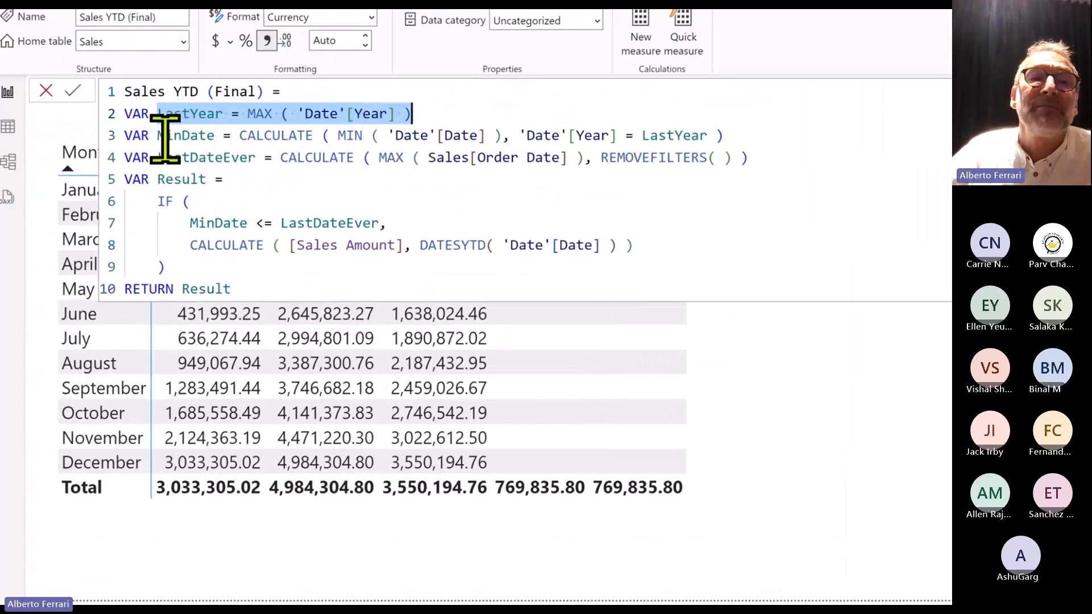
{"action": "left_click_drag", "start_coordinate": [158, 137], "coordinate": [758, 142]}
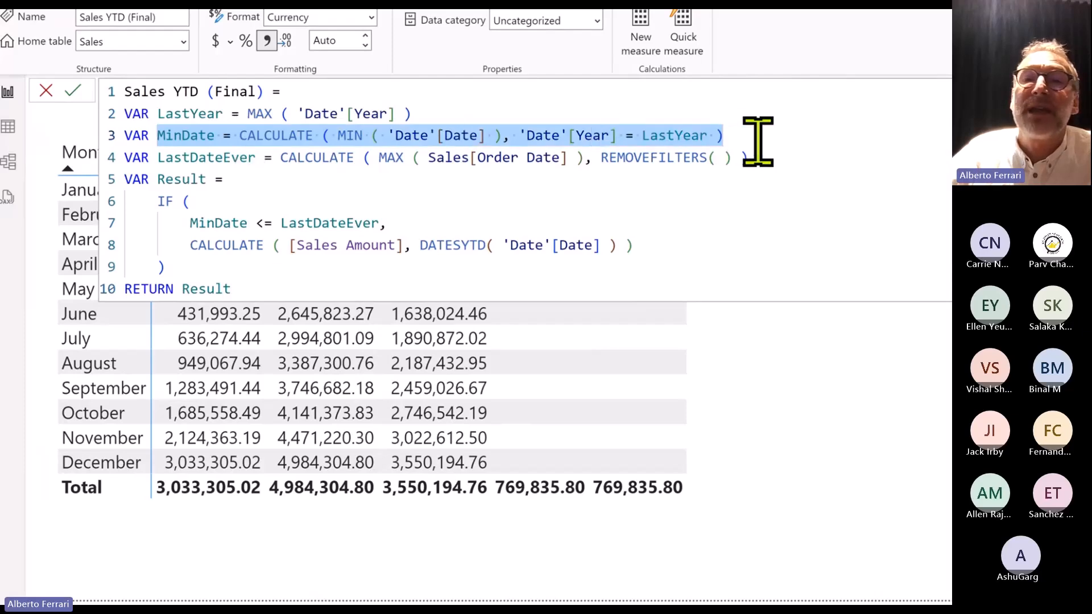
{"action": "left_click_drag", "start_coordinate": [150, 158], "coordinate": [783, 164]}
{"action": "left_click_drag", "start_coordinate": [190, 223], "coordinate": [400, 221]}
{"action": "left_click_drag", "start_coordinate": [188, 247], "coordinate": [632, 242]}
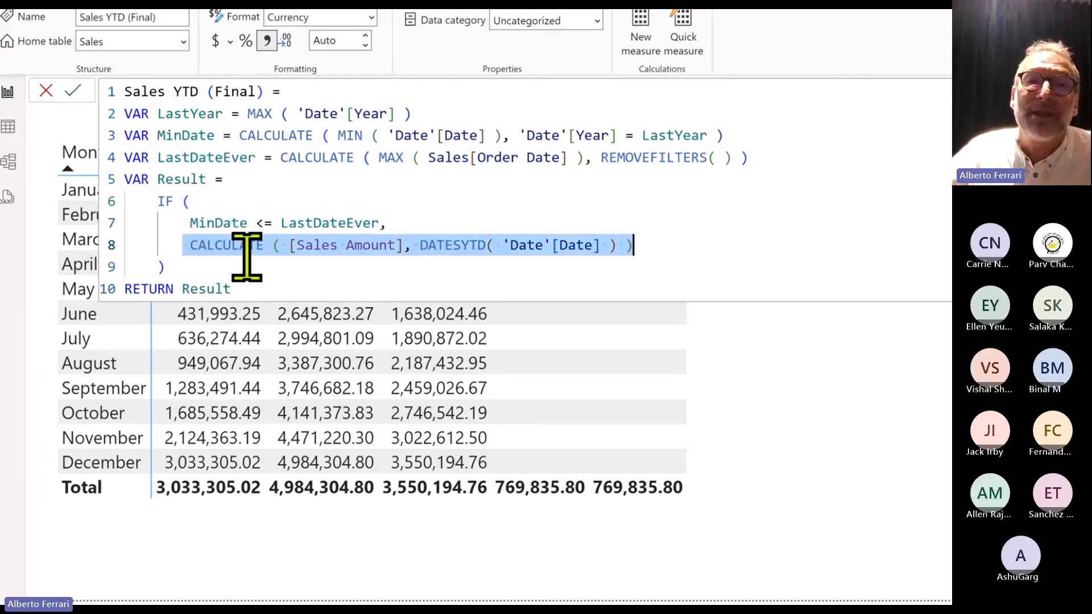
Examine the variable block and the MinDate and LastDateEver expressions of Sales YTD (Final), and close the measure formula.
{"action": "left_click_drag", "start_coordinate": [412, 219], "coordinate": [88, 117]}
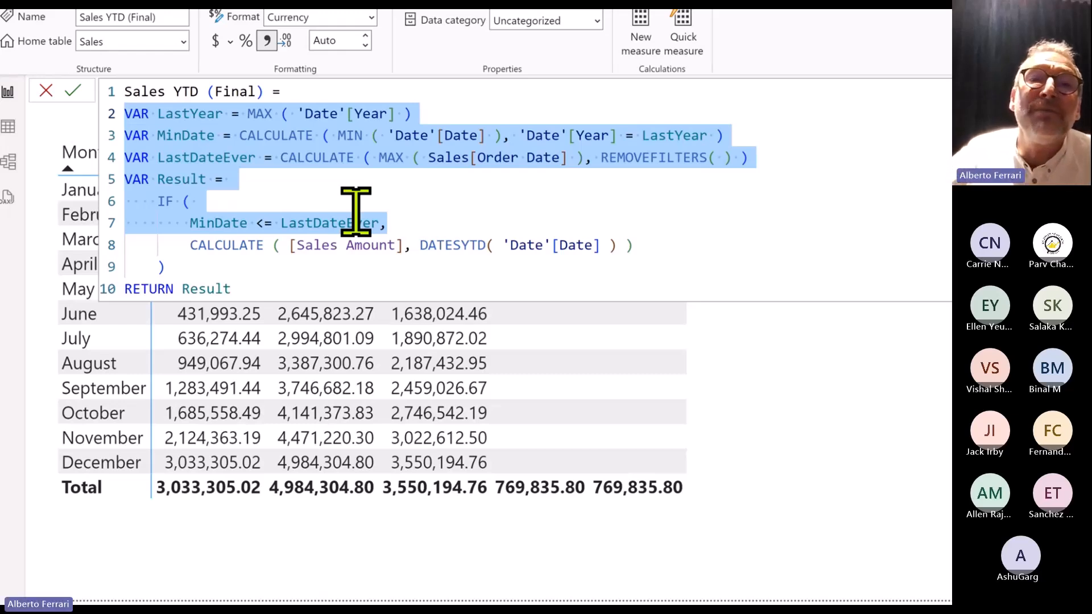
{"action": "left_click", "coordinate": [451, 197]}
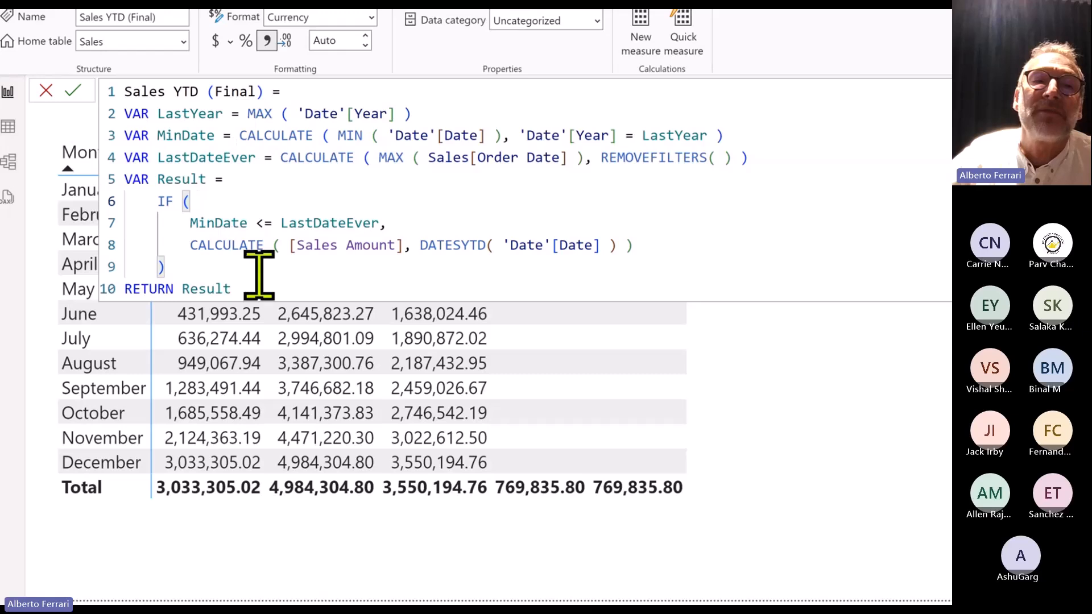
{"action": "left_click_drag", "start_coordinate": [264, 180], "coordinate": [73, 110]}
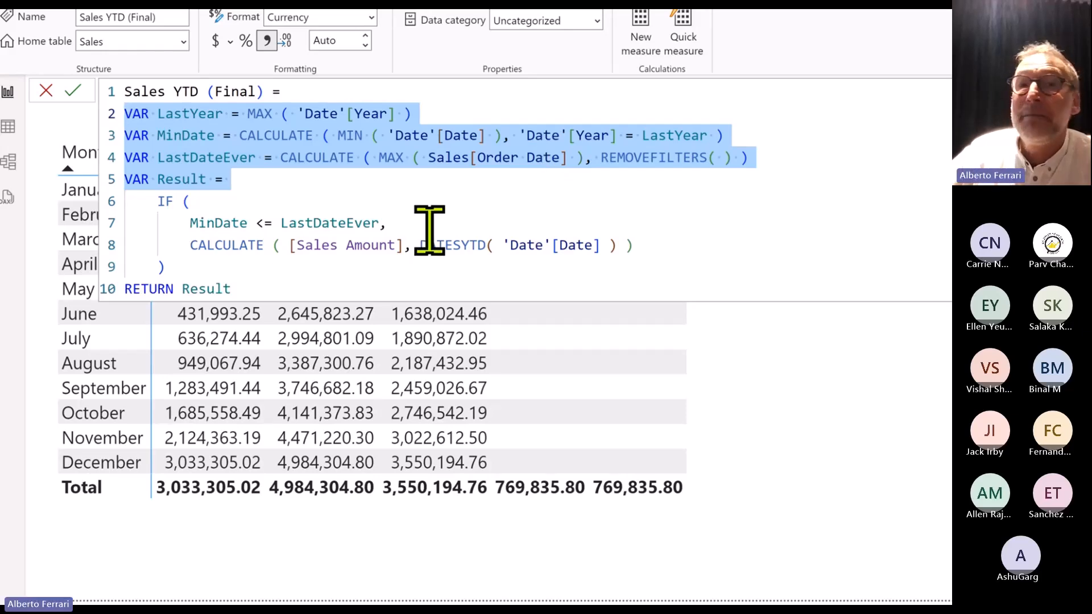
{"action": "left_click", "coordinate": [468, 203]}
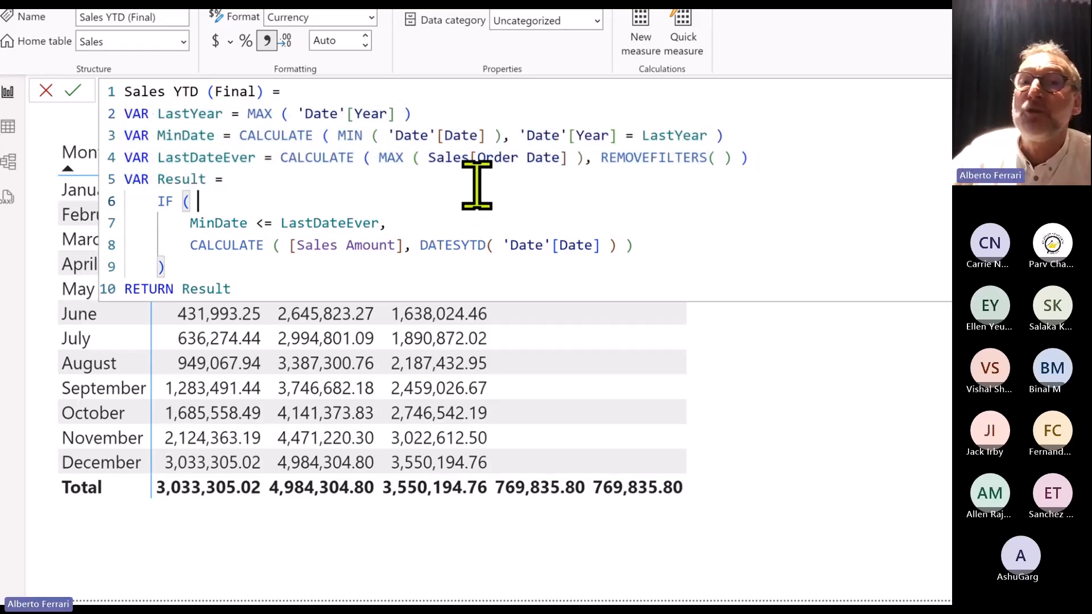
{"action": "left_click", "coordinate": [225, 113]}
{"action": "left_click_drag", "start_coordinate": [232, 136], "coordinate": [741, 140]}
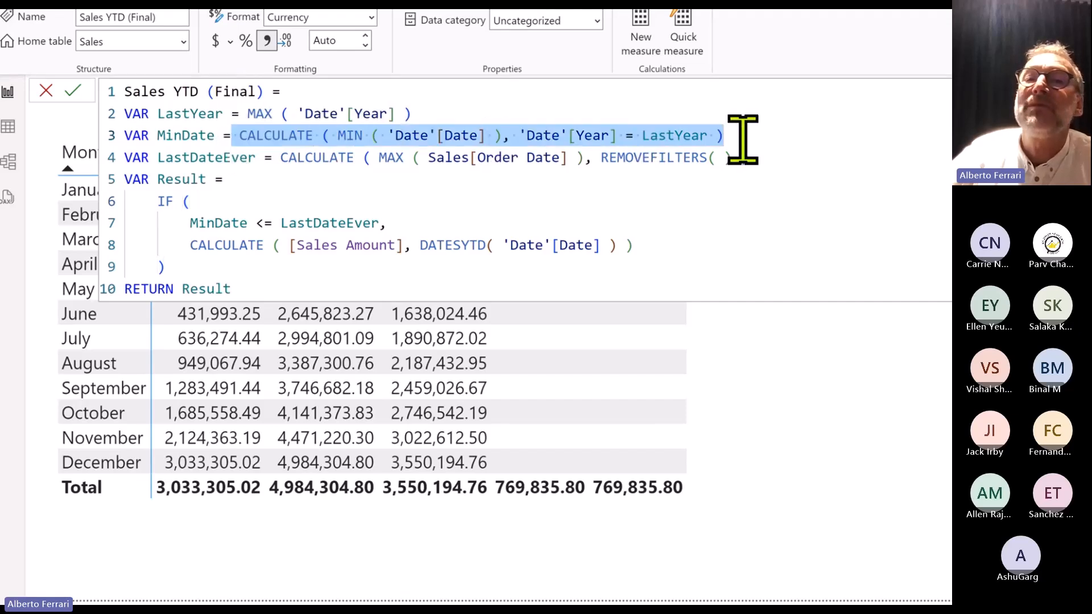
{"action": "left_click_drag", "start_coordinate": [283, 162], "coordinate": [779, 157]}
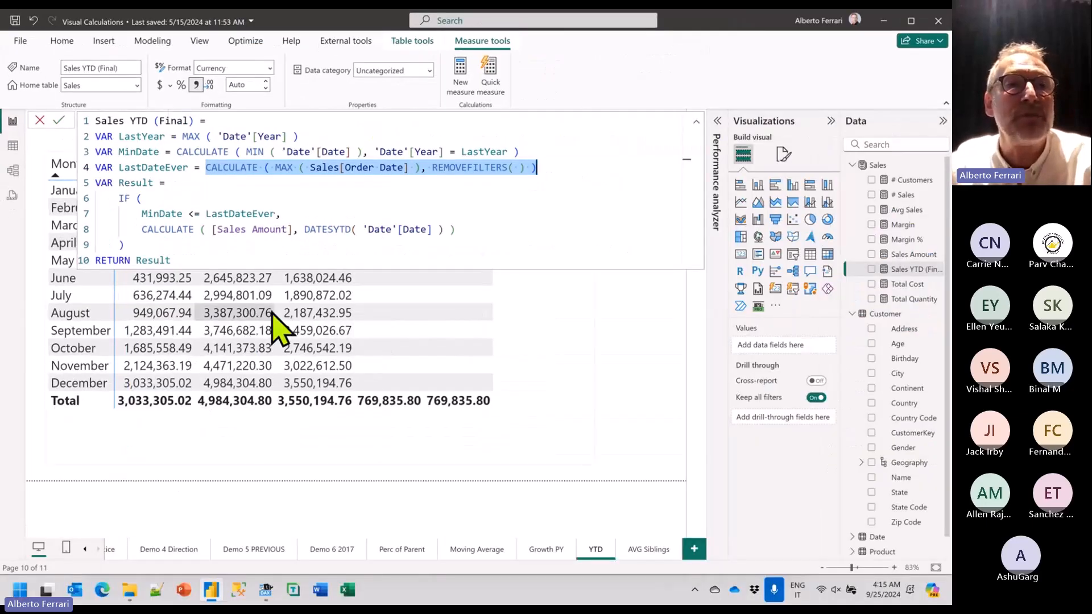
{"action": "left_click", "coordinate": [295, 230]}
{"action": "left_click", "coordinate": [523, 202]}
{"action": "key", "text": "Escape"}
Select the YTD matrix and open its Sales YTD (3) calculation for editing.
{"action": "left_click", "coordinate": [585, 371]}
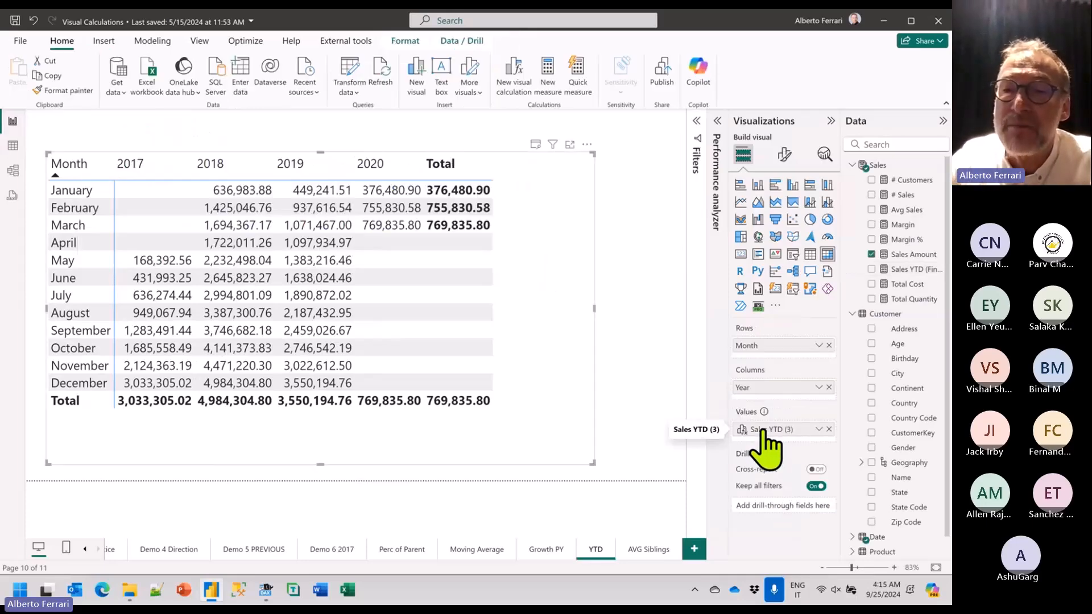
{"action": "left_click", "coordinate": [819, 429]}
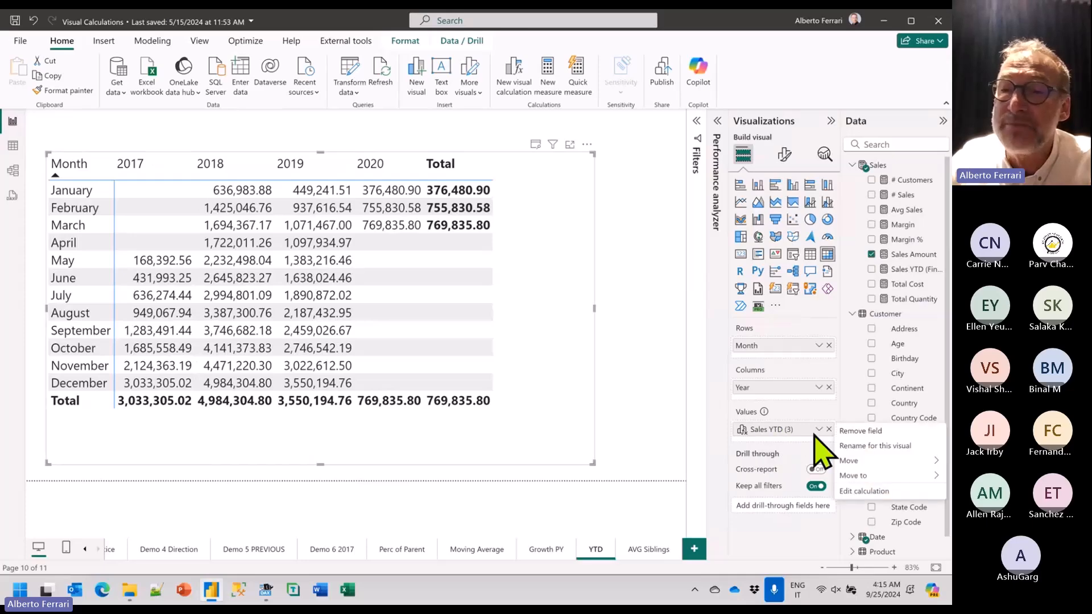
{"action": "left_click", "coordinate": [876, 491]}
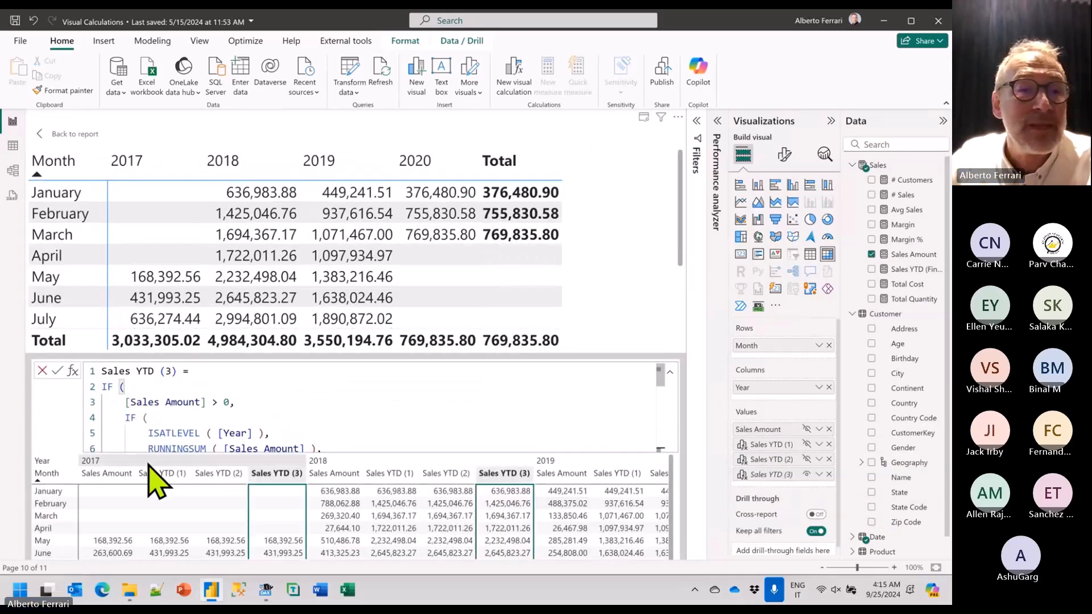
Display the Sales YTD (1) calculation and examine its RUNNINGSUM formula and its 2019 and 2020 columns.
{"action": "left_click", "coordinate": [766, 445]}
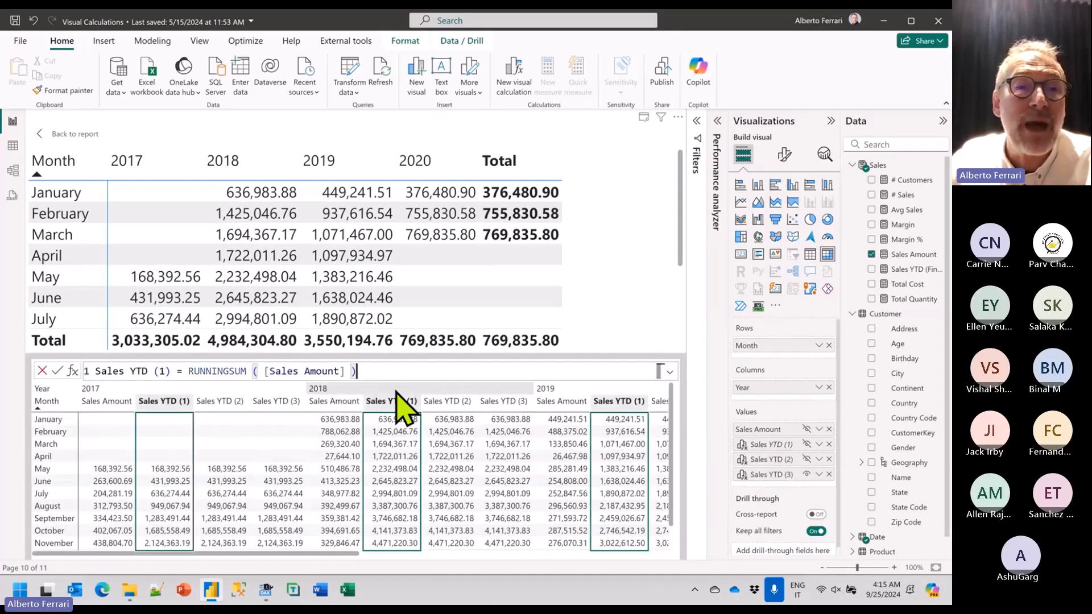
{"action": "left_click_drag", "start_coordinate": [420, 373], "coordinate": [77, 375]}
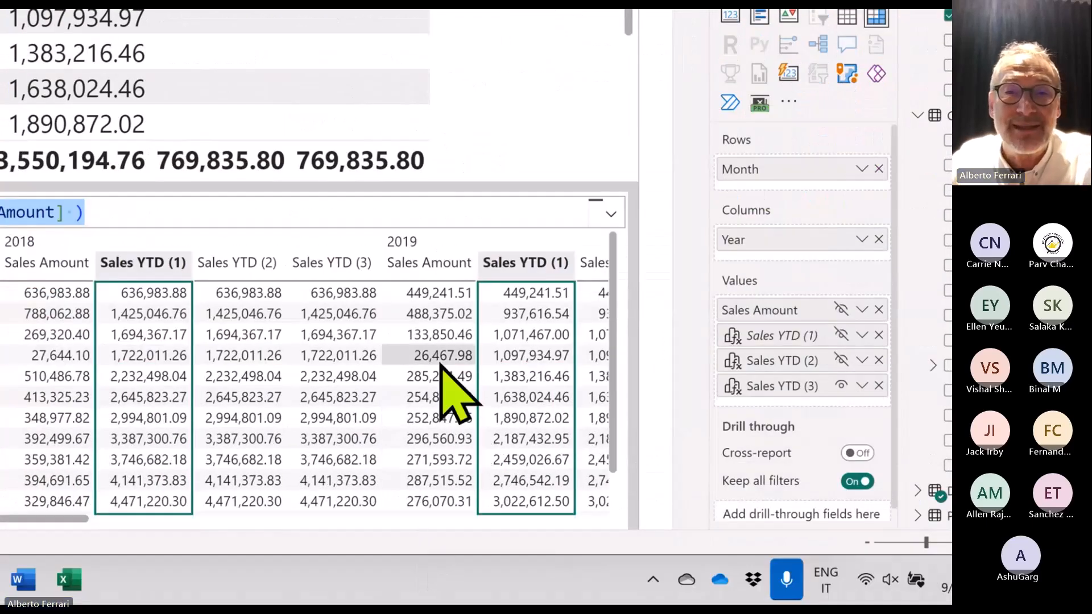
{"action": "scroll", "coordinate": [442, 359], "scroll_direction": "right", "scroll_amount": 4}
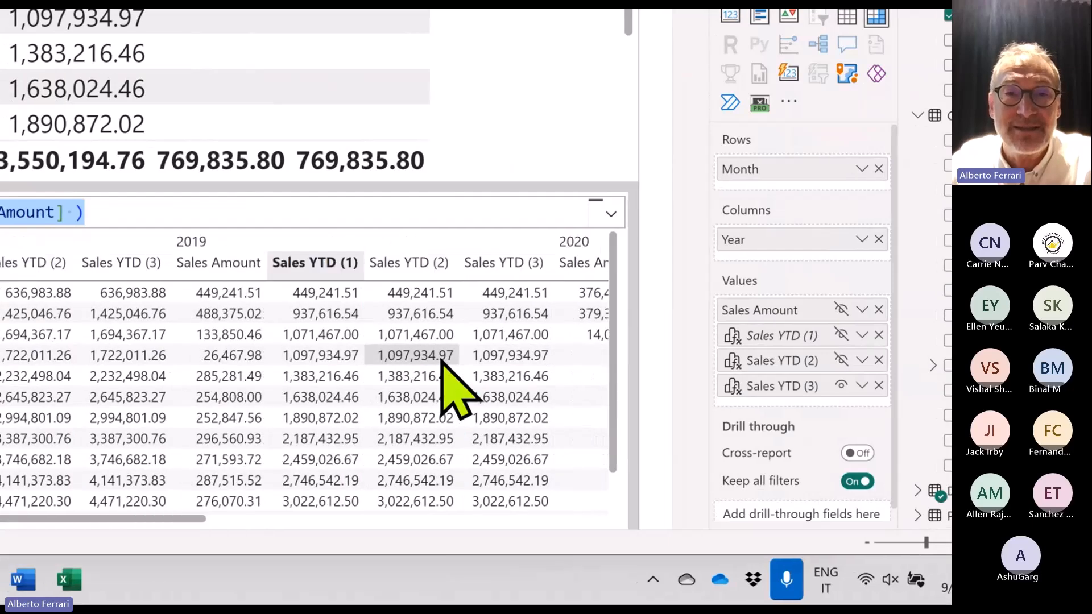
{"action": "scroll", "coordinate": [442, 361], "scroll_direction": "right", "scroll_amount": 1}
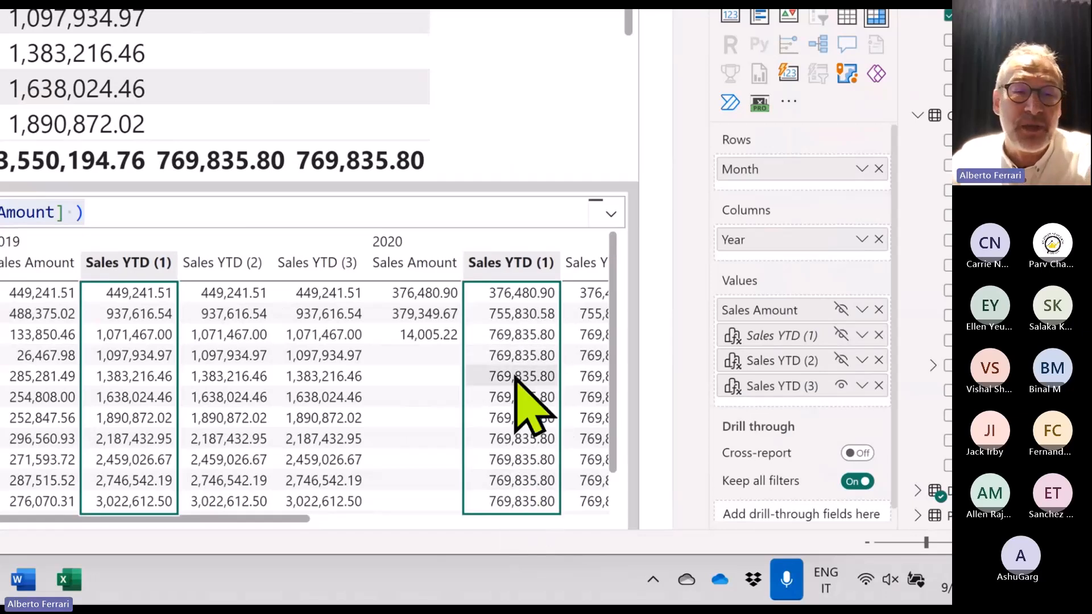
{"action": "scroll", "coordinate": [508, 373], "scroll_direction": "left", "scroll_amount": 1}
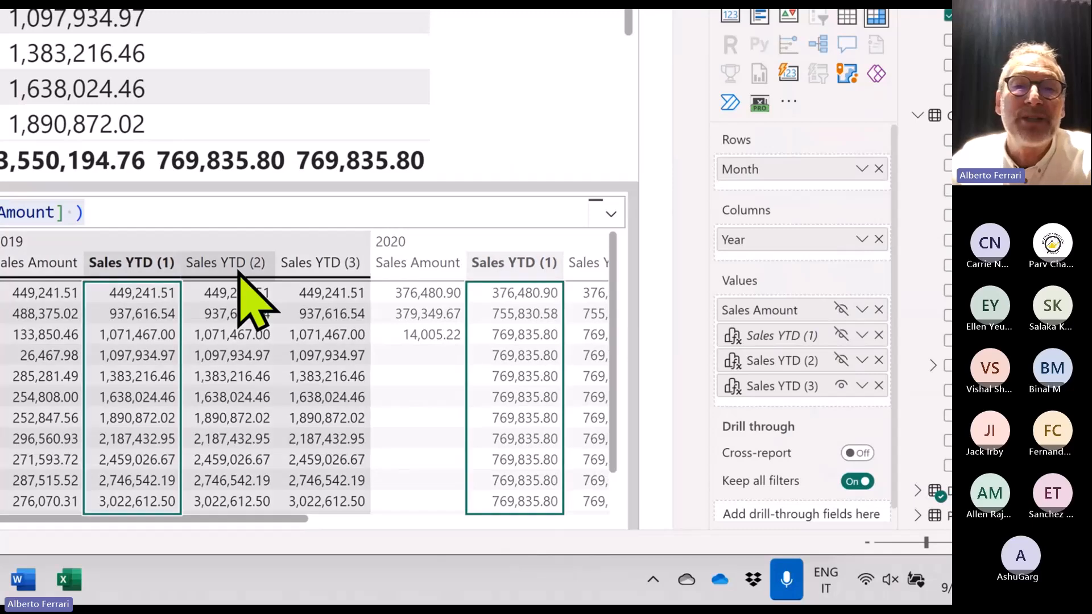
{"action": "left_click", "coordinate": [237, 268]}
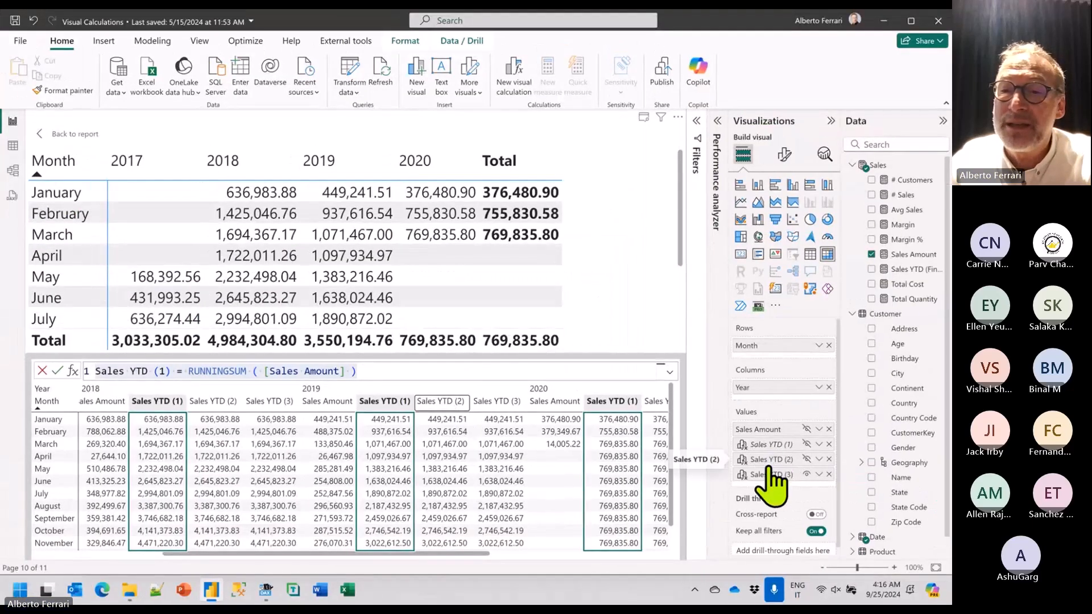
Copy the Sales YTD (2) formula from the visual calculation and replace the Growth code in the DAX Studio query with it.
{"action": "left_click", "coordinate": [768, 462]}
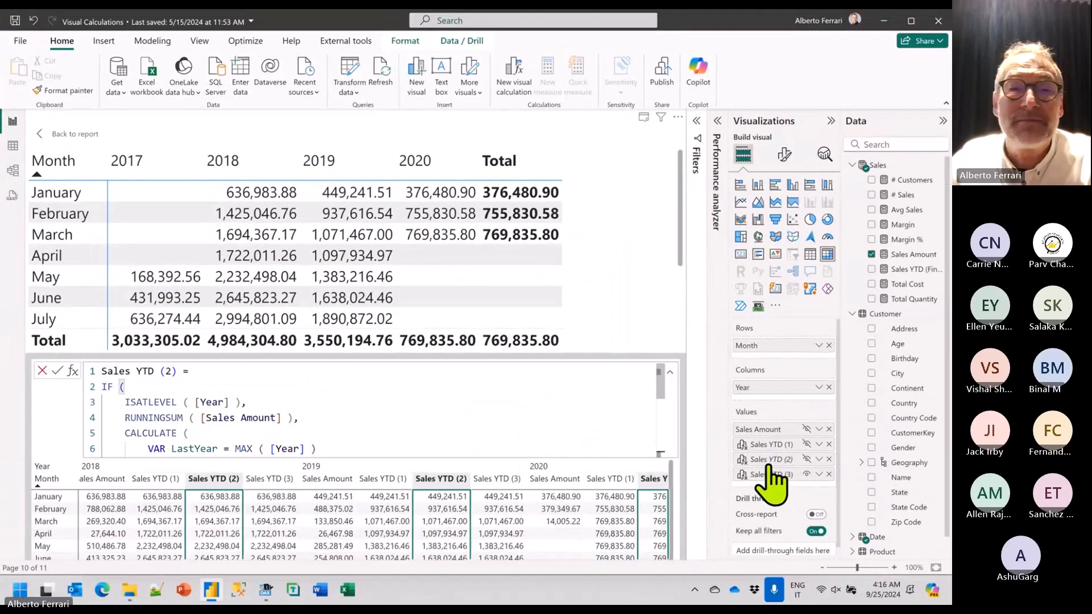
{"action": "left_click", "coordinate": [395, 421]}
{"action": "key", "text": "ctrl+a"}
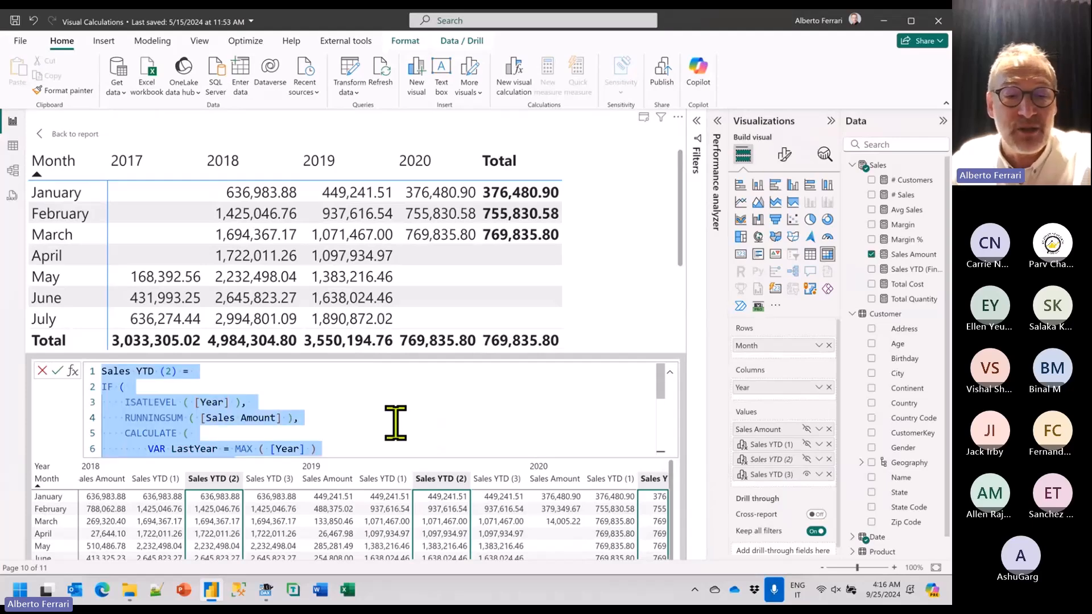
{"action": "key", "text": "alt+Tab"}
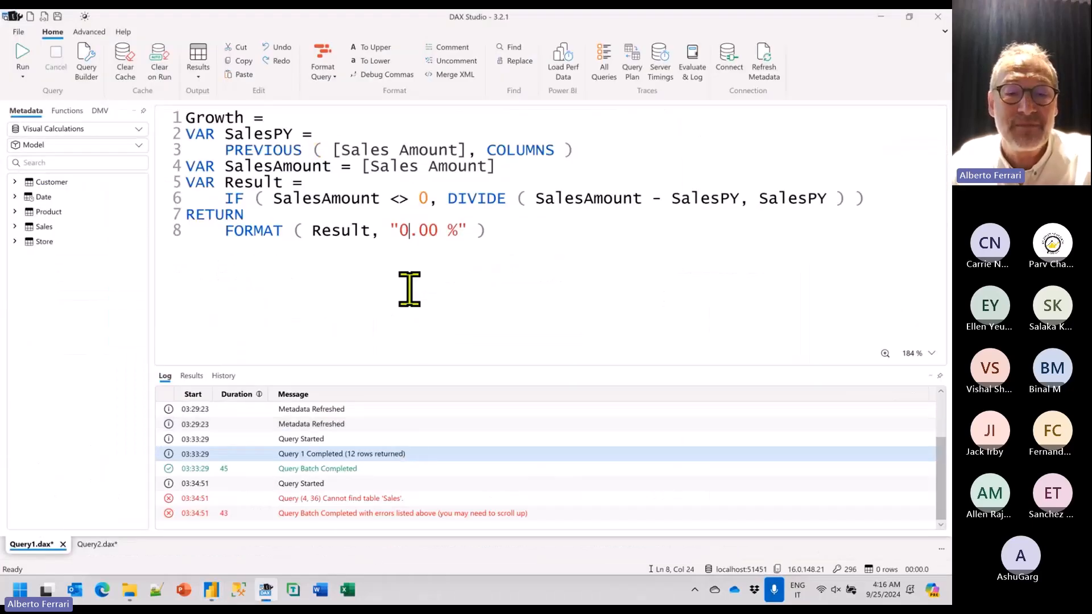
{"action": "key", "text": "ctrl+a"}
{"action": "type", "text": "IF (     ISATLEVEL ( [Year] ),     RUNNINGSUM ( [Sales Amount] ),     CALCULATE (         VAR LastYear = MAX ( [Year] )         VAR LastYTD =             CALCULATE (                 RUNNINGSUM ( [Sales Amount] ),                 [Year] = LastYear             )         RETURN             LastYTD,         EXPAND ( [Year] )     ) )"}
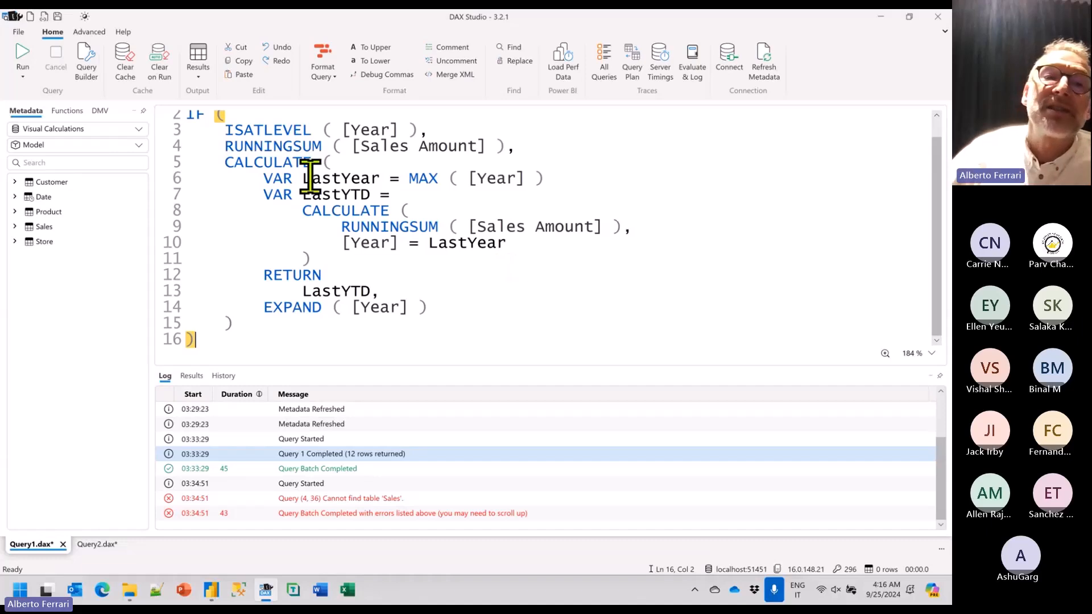
Examine the RUNNINGSUM branch, LastYear and LastYTD variables and EXPAND ( [Year] ) of Sales YTD (2), comparing them with the Power BI matrix.
{"action": "left_click_drag", "start_coordinate": [231, 153], "coordinate": [459, 148]}
{"action": "left_click", "coordinate": [389, 165]}
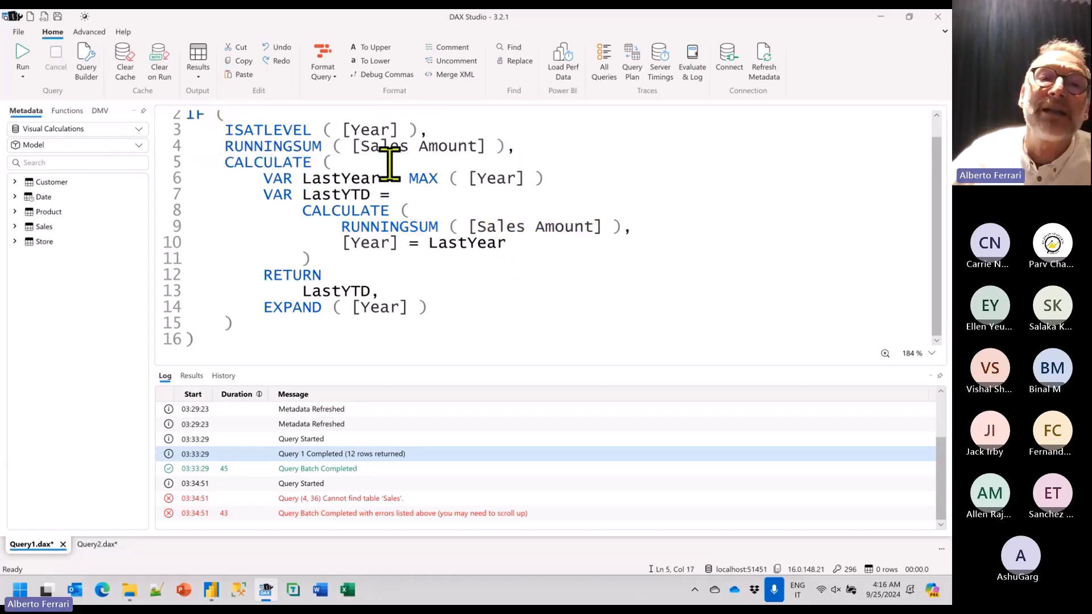
{"action": "left_click_drag", "start_coordinate": [269, 178], "coordinate": [592, 190]}
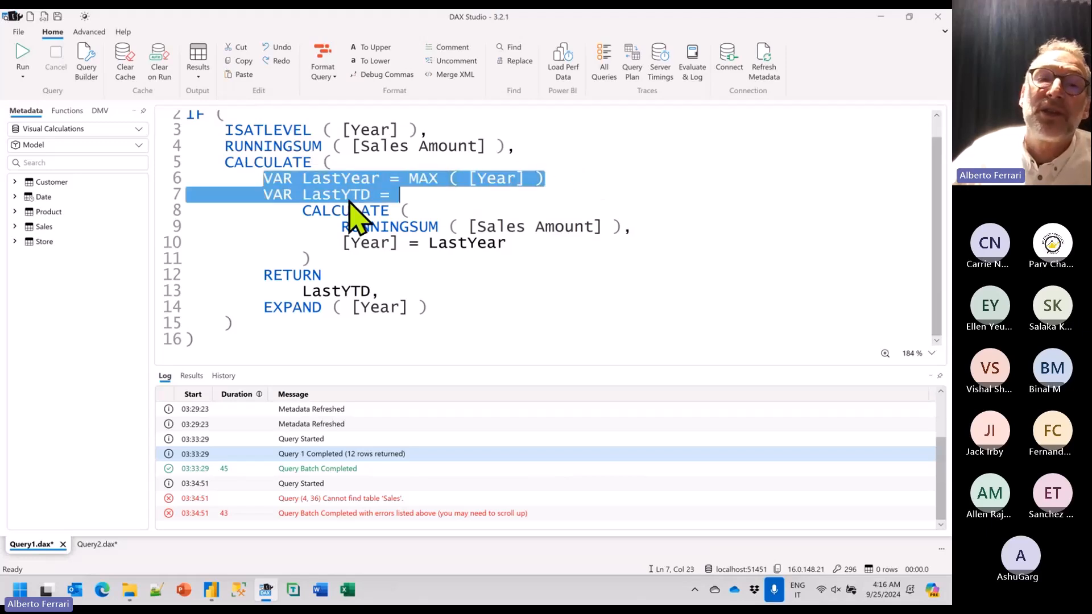
{"action": "left_click", "coordinate": [311, 194]}
{"action": "left_click_drag", "start_coordinate": [273, 194], "coordinate": [394, 262]}
{"action": "left_click", "coordinate": [376, 276]}
{"action": "left_click_drag", "start_coordinate": [254, 274], "coordinate": [432, 309]}
{"action": "left_click", "coordinate": [363, 316]}
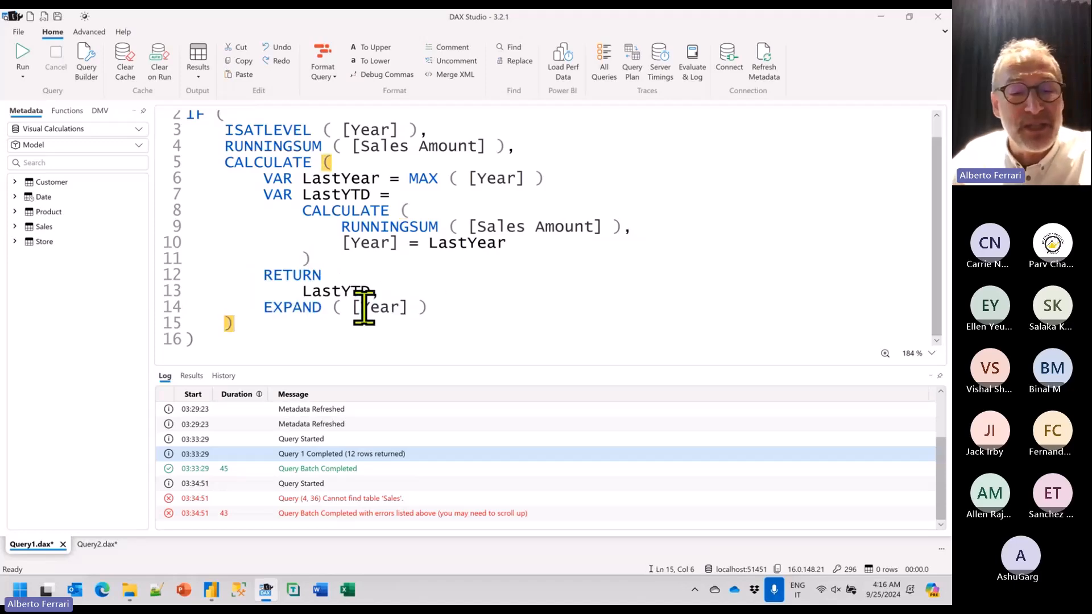
{"action": "key", "text": "alt+Tab"}
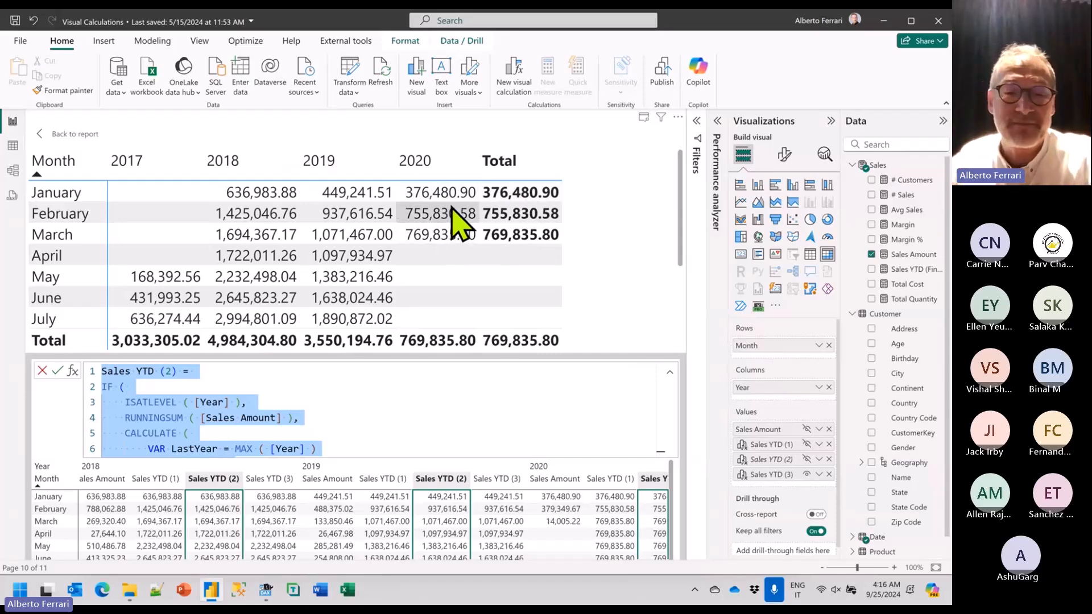
{"action": "key", "text": "alt+Tab"}
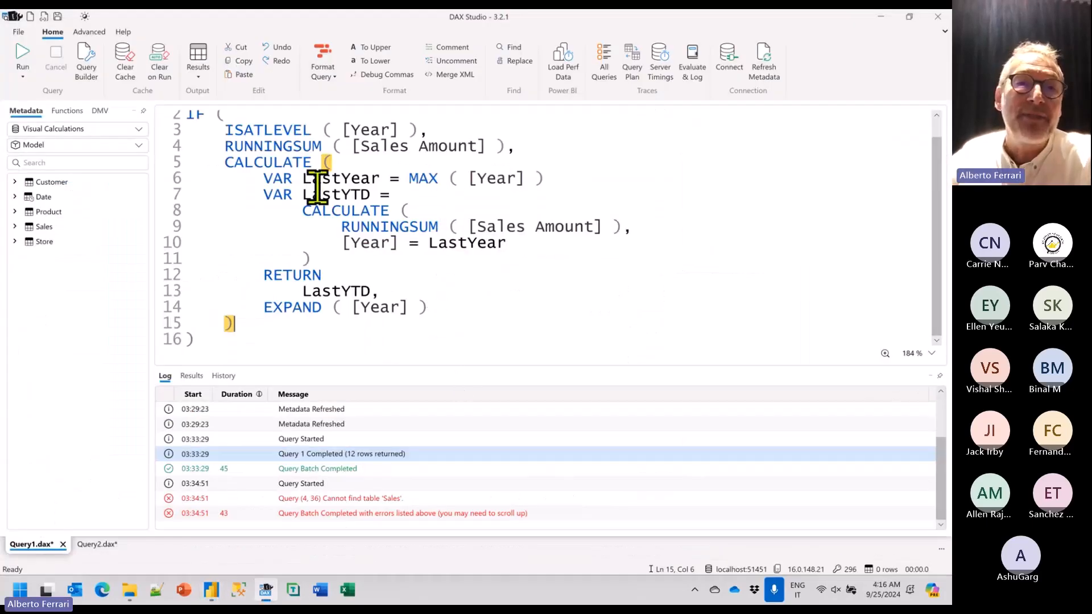
{"action": "scroll", "coordinate": [325, 244], "scroll_direction": "up", "scroll_amount": 1}
{"action": "scroll", "coordinate": [328, 241], "scroll_direction": "down", "scroll_amount": 1}
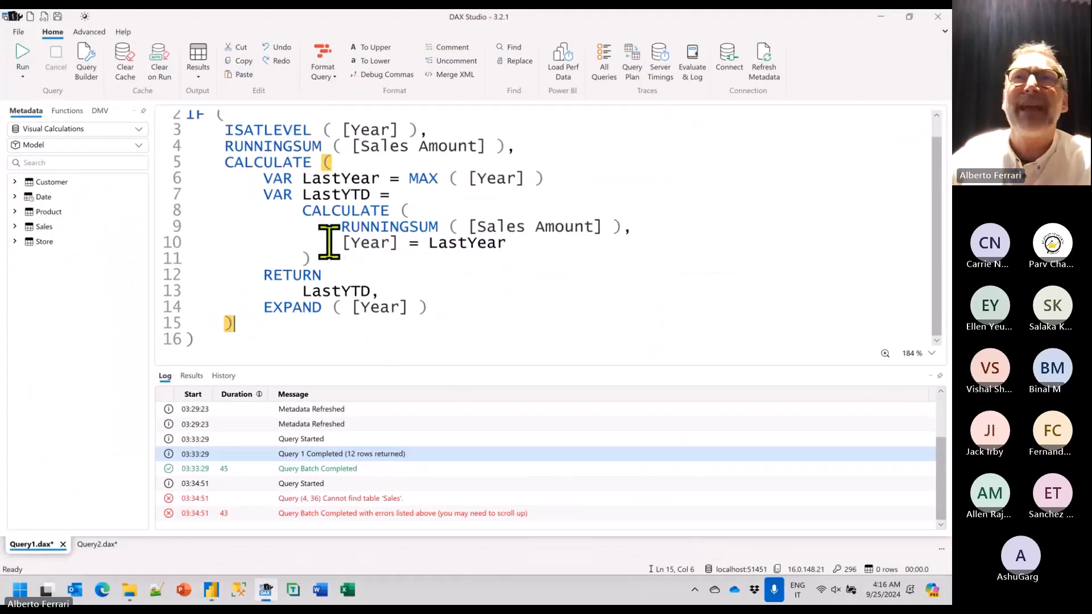
Copy the Sales YTD (3) formula from Power BI over the query in DAX Studio and enlarge the editor to show all 22 lines.
{"action": "key", "text": "alt+Tab"}
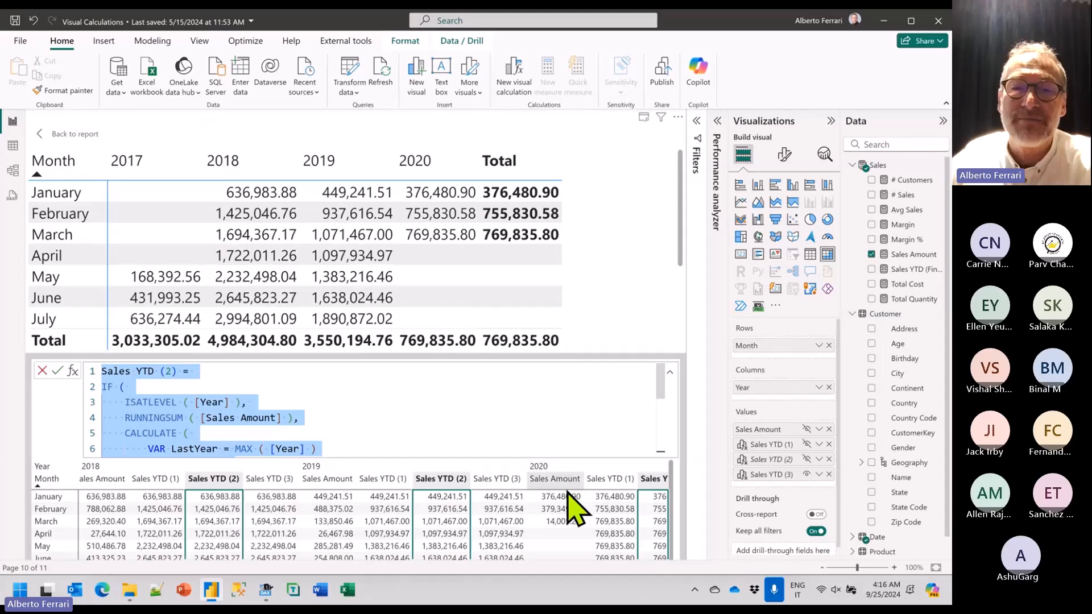
{"action": "left_click", "coordinate": [772, 474]}
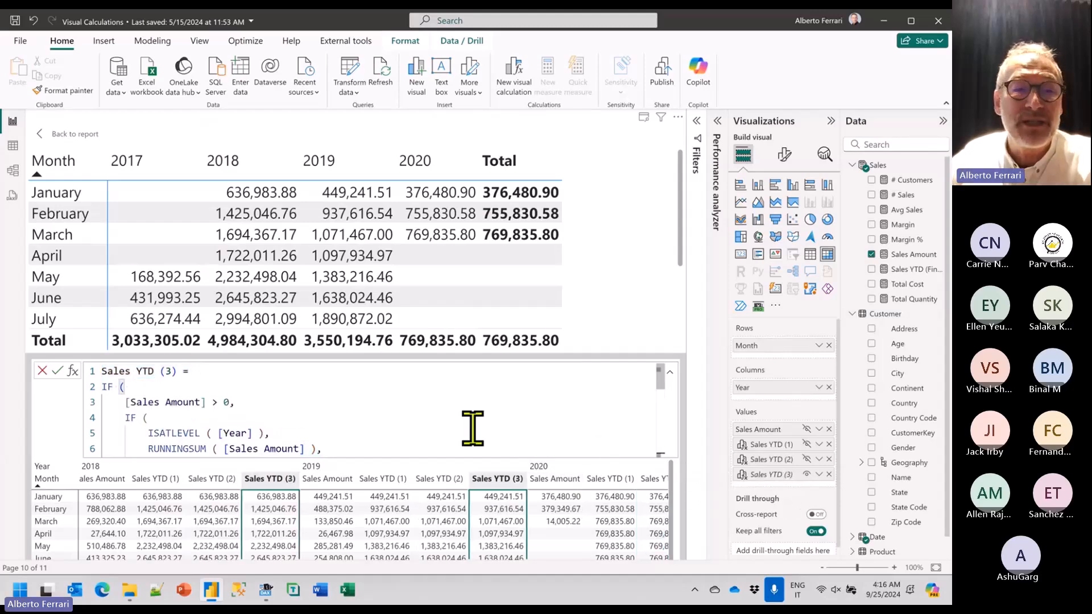
{"action": "key", "text": "ctrl+a"}
{"action": "key", "text": "alt+Tab"}
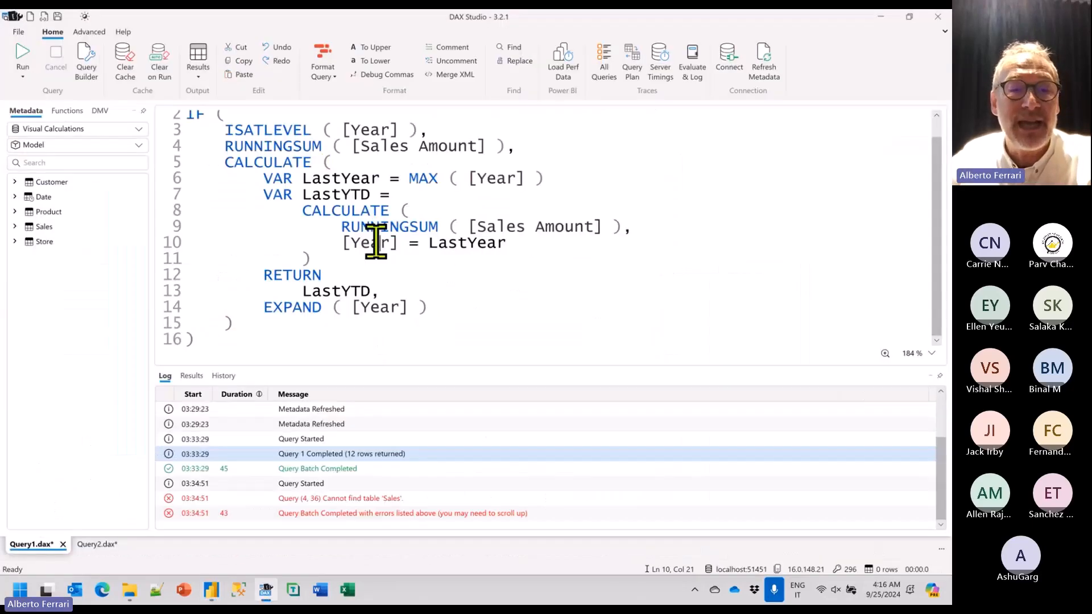
{"action": "key", "text": "ctrl+a"}
{"action": "type", "text": "Sales YTD (3) = IF (     [Sales Amount] > 0,     IF (         ISATLEVEL ( [Year] ),         RUNNINGSUM ( [Sales Amount] ),         CALCULATE (             VAR LastYear = MAX ( [Year] )             VAR LastYTD =                 CALCULATE (                     IF (                         SUM ( [Sales Amount] ) > 0,                         RUNNINGSUM ( [Sales Amount] )                     ),                     [Year] = LastYear                 )             RETURN                 LastYTD,             EXPAND ( [Year] )         )     ) )"}
{"action": "scroll", "coordinate": [429, 275], "scroll_direction": "up", "scroll_amount": 3}
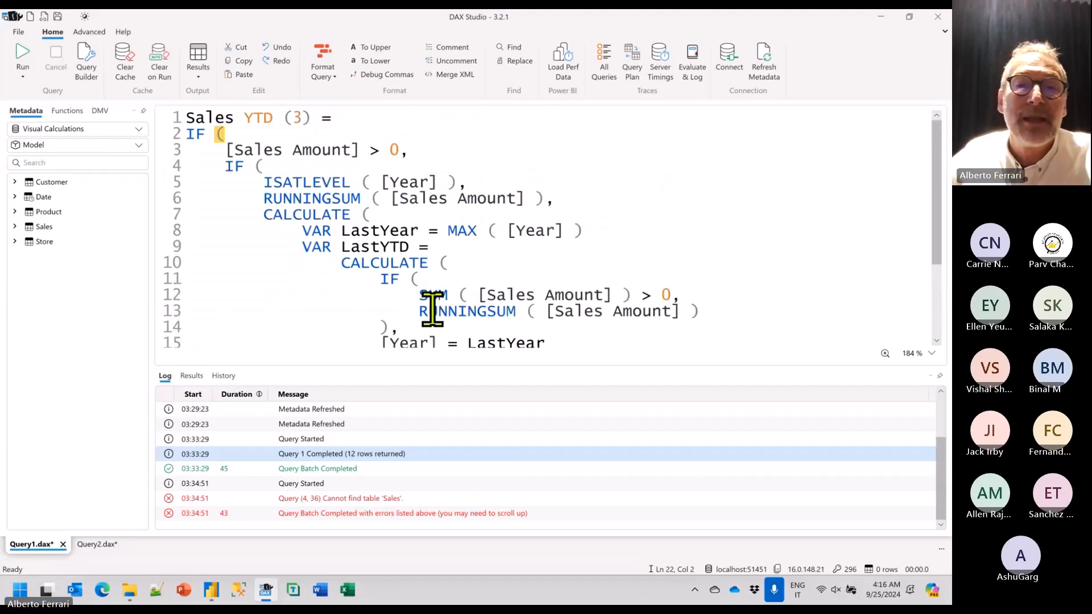
{"action": "left_click_drag", "start_coordinate": [442, 366], "coordinate": [453, 495]}
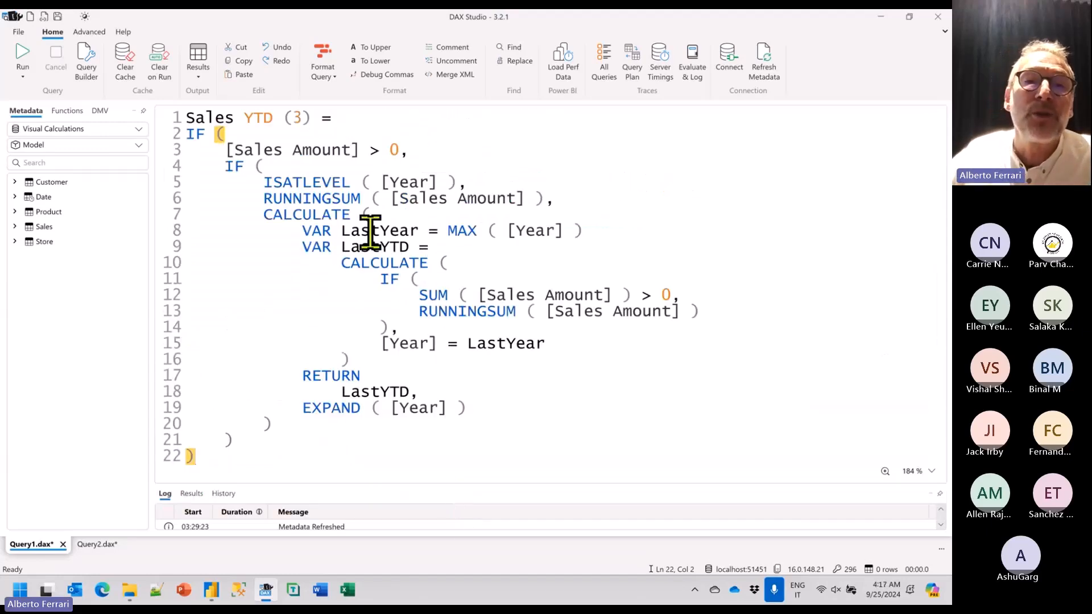
Examine the [Sales Amount] > 0 condition, the ISATLEVEL ( [Year] ) test and the first RUNNINGSUM of Sales YTD (3).
{"action": "left_click", "coordinate": [227, 136]}
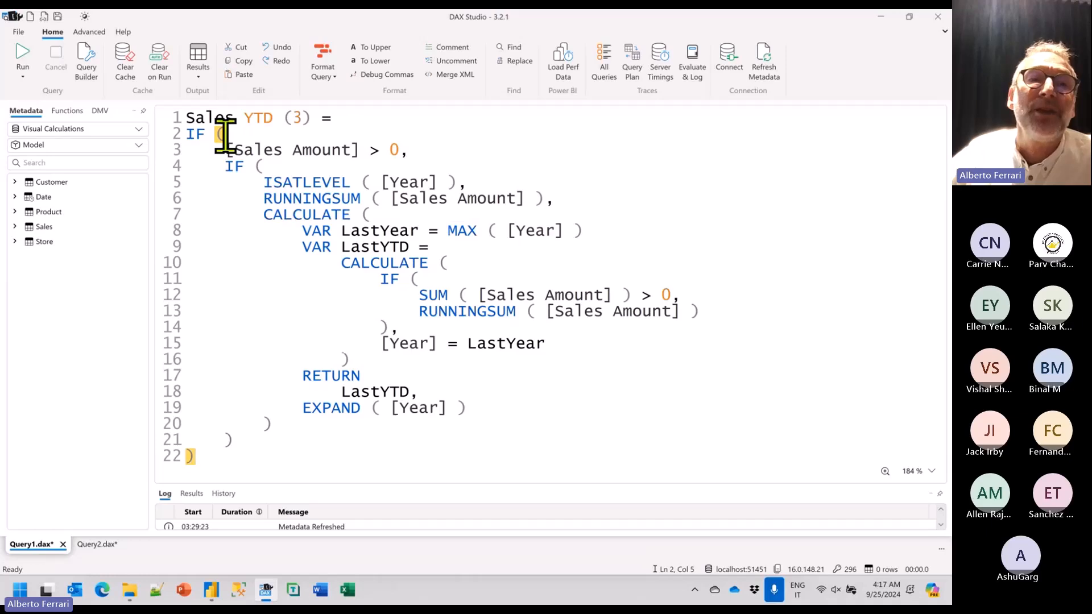
{"action": "left_click_drag", "start_coordinate": [222, 147], "coordinate": [409, 151]}
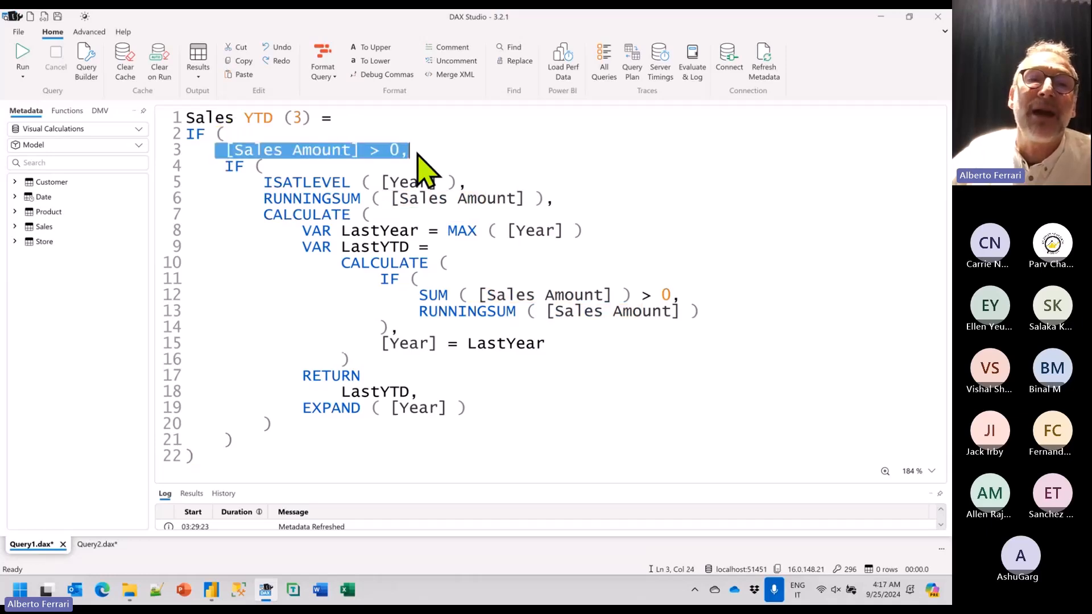
{"action": "left_click_drag", "start_coordinate": [266, 184], "coordinate": [458, 181]}
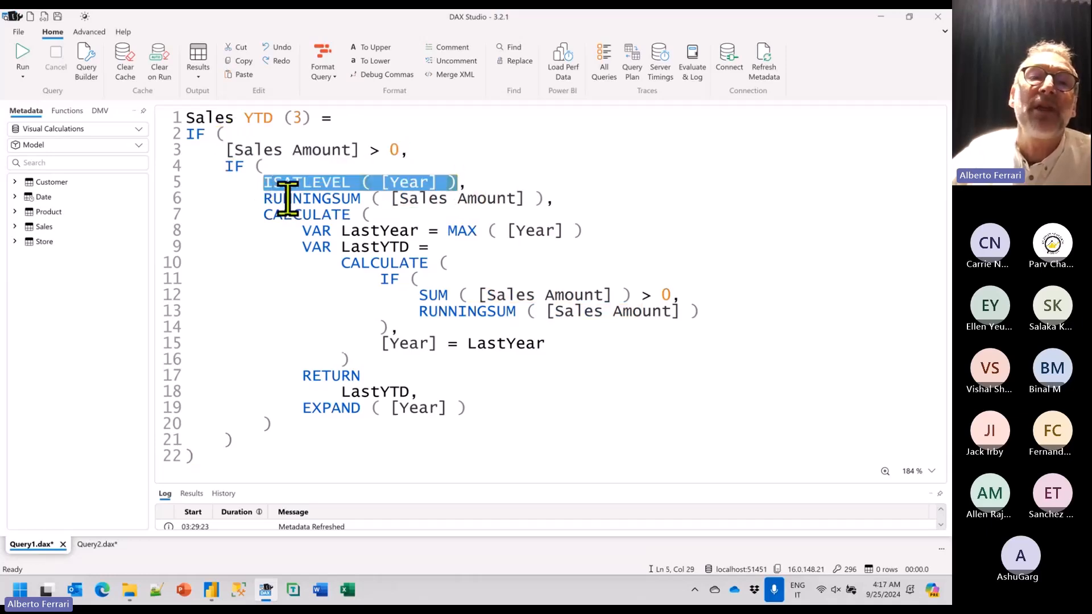
{"action": "left_click_drag", "start_coordinate": [263, 199], "coordinate": [554, 199]}
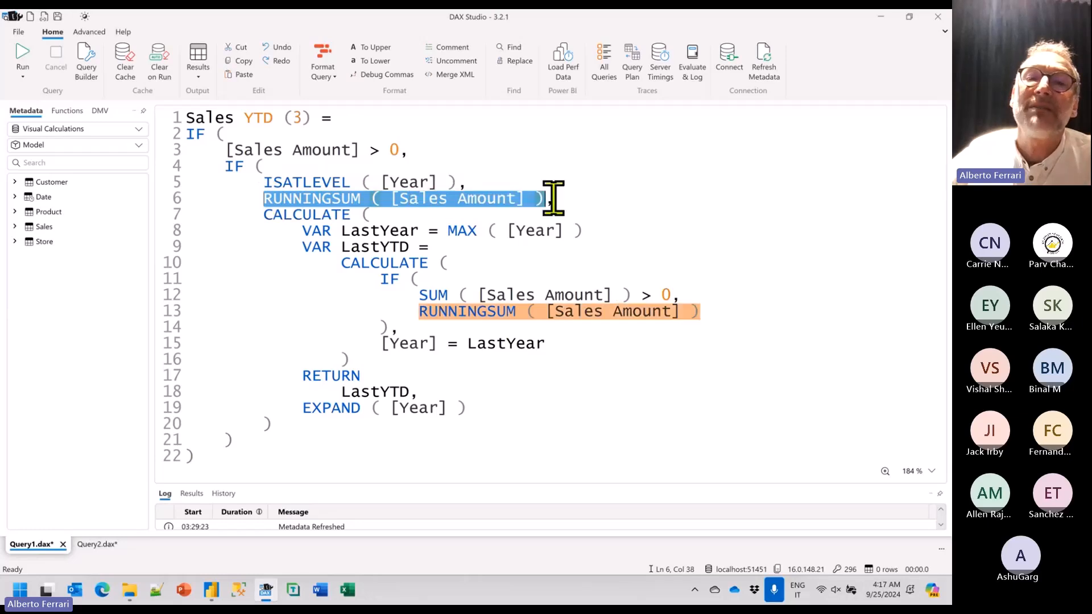
{"action": "left_click", "coordinate": [409, 230]}
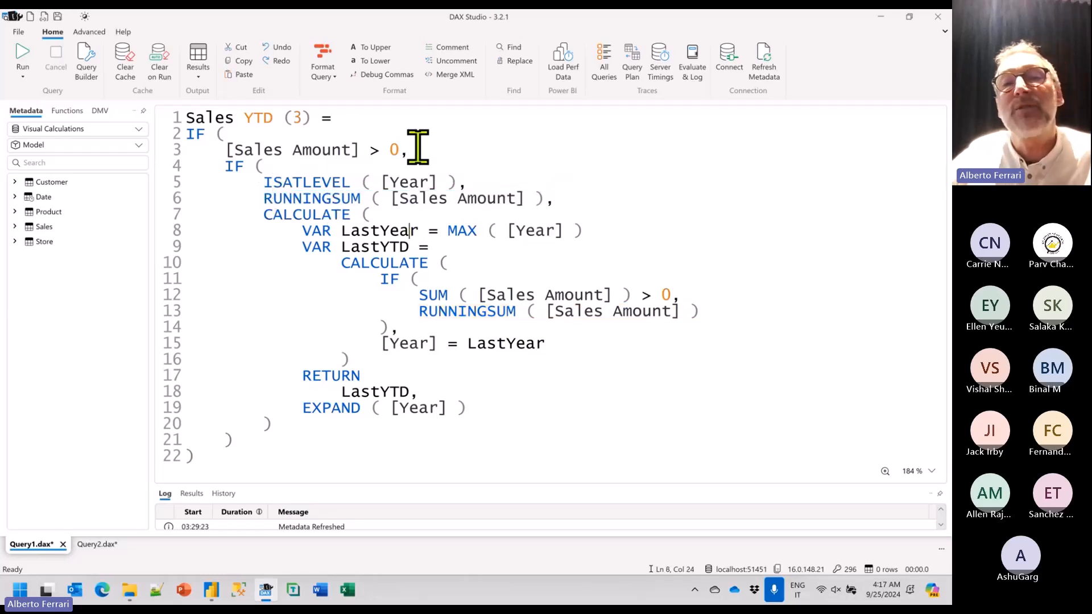
Examine the LastYear and LastYTD variables, the inner SUM condition, the [Year] = LastYear filter and the EXPAND of Sales YTD (3).
{"action": "left_click_drag", "start_coordinate": [284, 231], "coordinate": [541, 353]}
{"action": "left_click", "coordinate": [360, 263]}
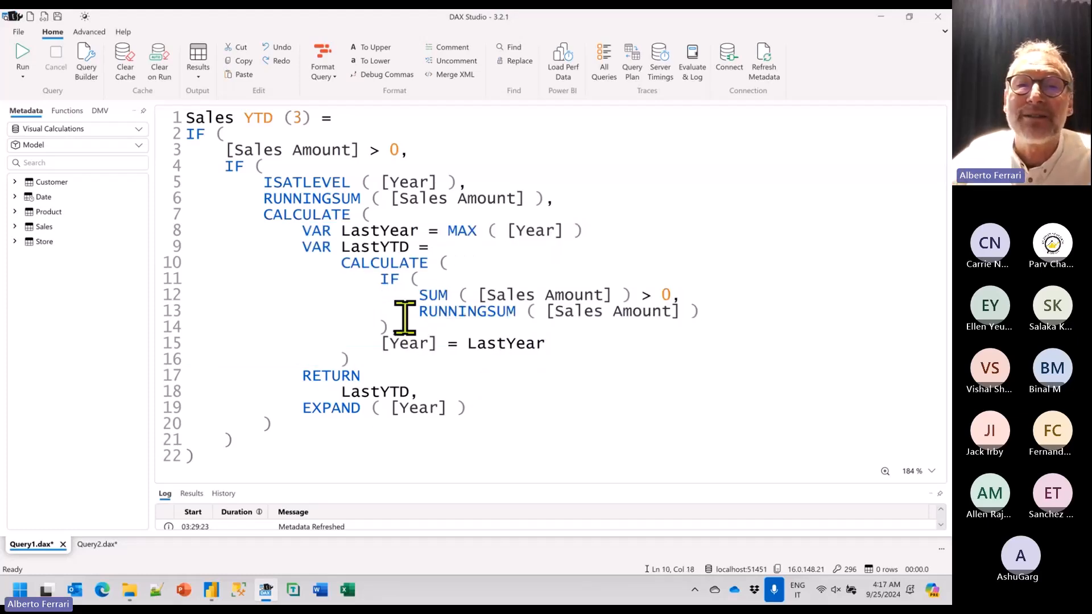
{"action": "left_click_drag", "start_coordinate": [419, 294], "coordinate": [697, 284]}
{"action": "left_click_drag", "start_coordinate": [435, 319], "coordinate": [529, 312]}
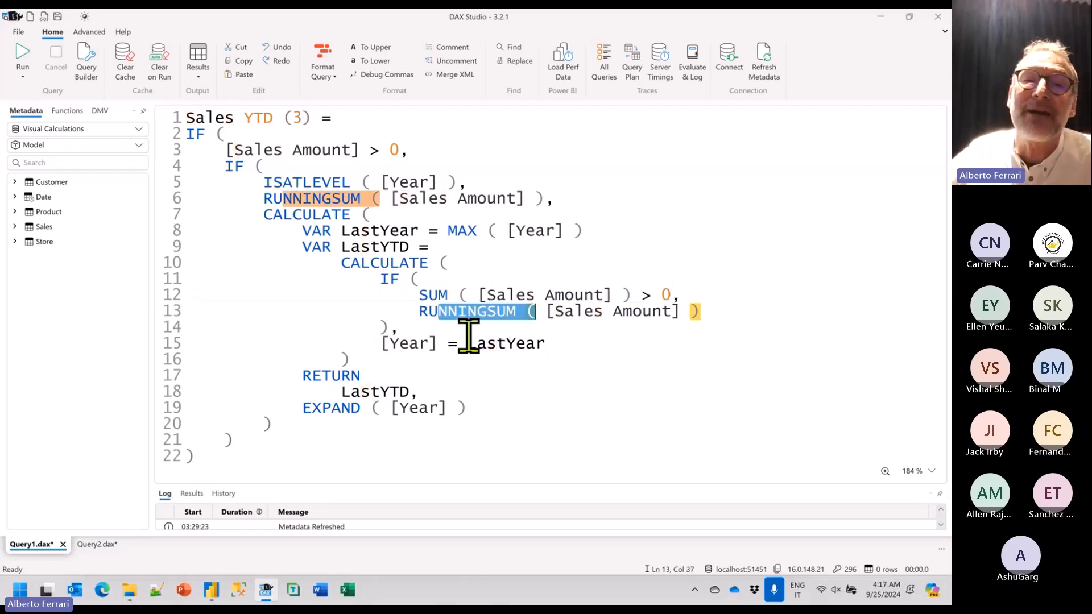
{"action": "left_click_drag", "start_coordinate": [381, 344], "coordinate": [538, 345]}
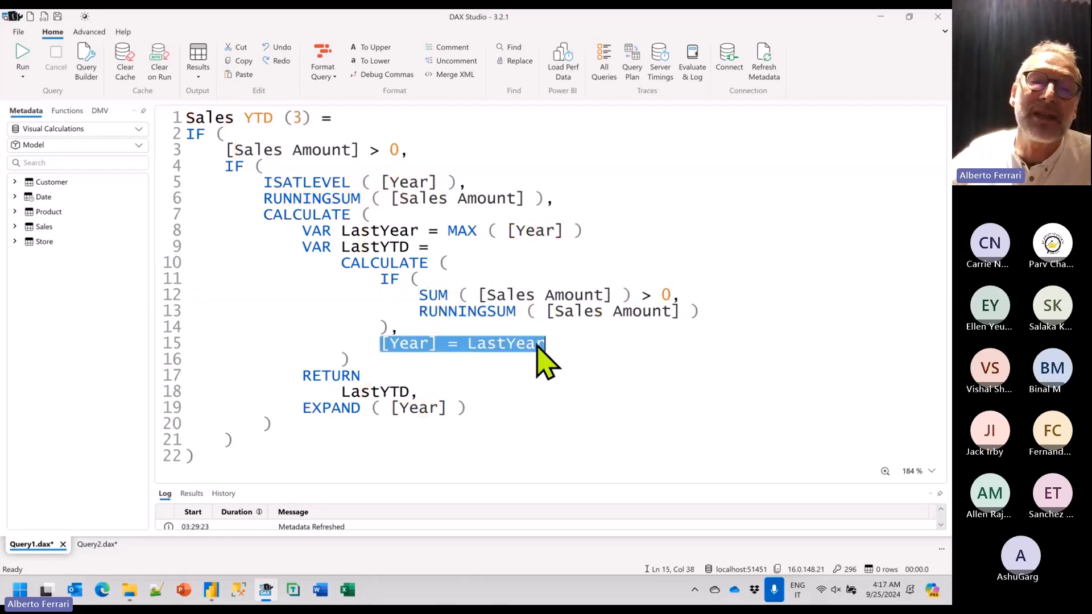
{"action": "left_click", "coordinate": [383, 387]}
{"action": "left_click_drag", "start_coordinate": [296, 415], "coordinate": [468, 410]}
{"action": "left_click", "coordinate": [356, 440]}
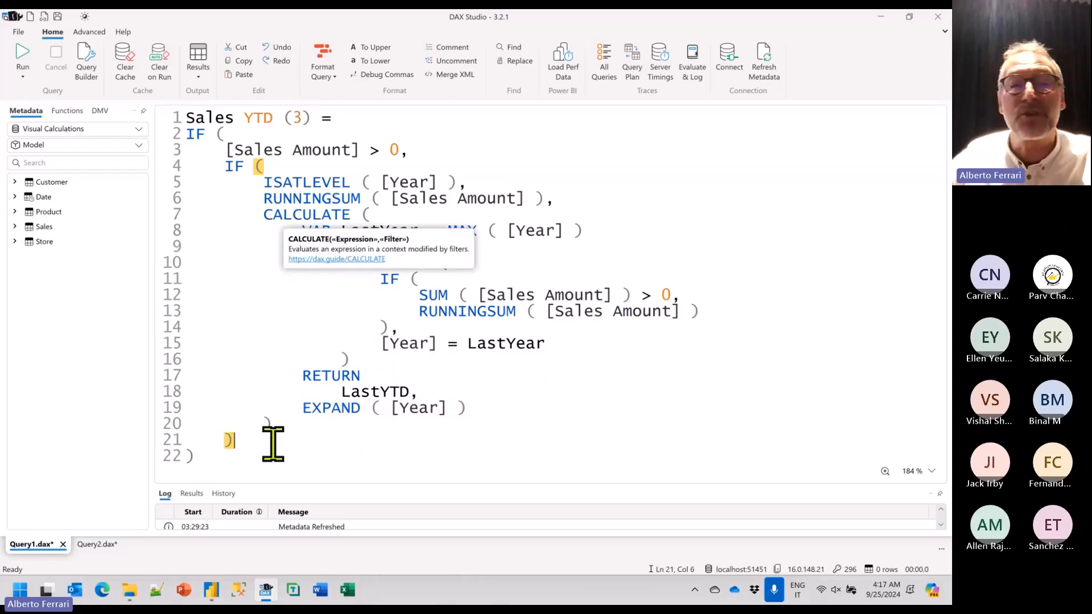
Highlight the complete Sales YTD (3) formula to review its overall length and complexity, and clear the selection.
{"action": "left_click_drag", "start_coordinate": [239, 454], "coordinate": [149, 120]}
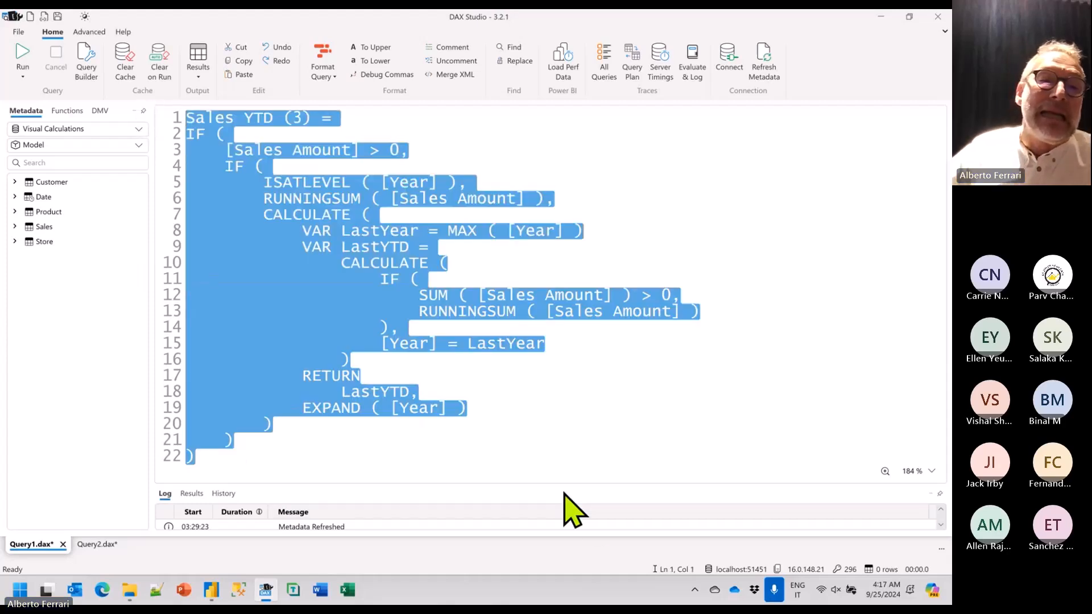
{"action": "left_click", "coordinate": [407, 442]}
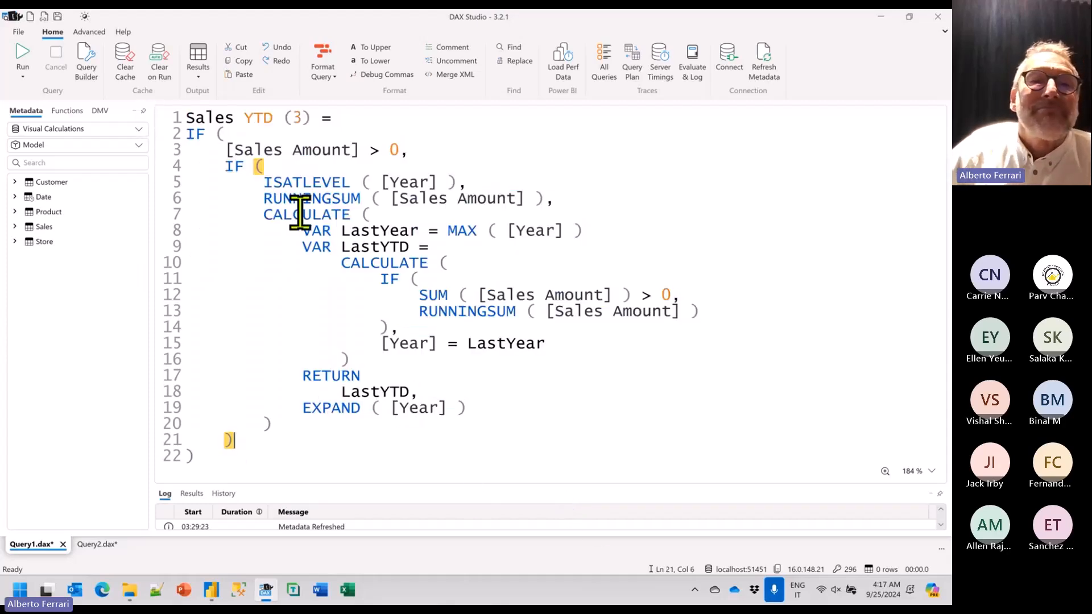
{"action": "left_click_drag", "start_coordinate": [232, 455], "coordinate": [130, 85]}
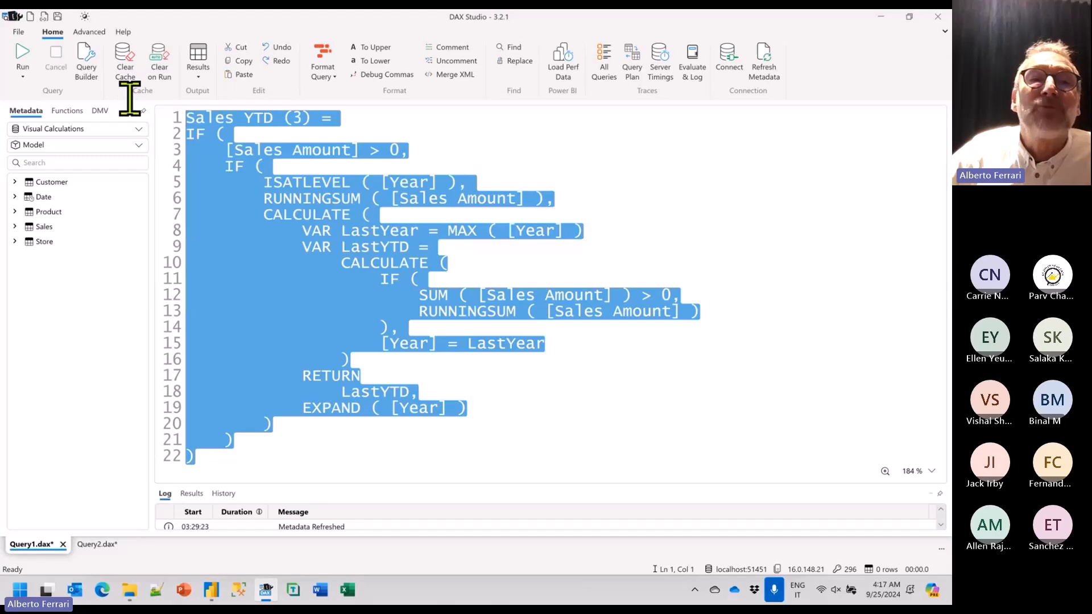
{"action": "left_click_drag", "start_coordinate": [132, 125], "coordinate": [157, 147]}
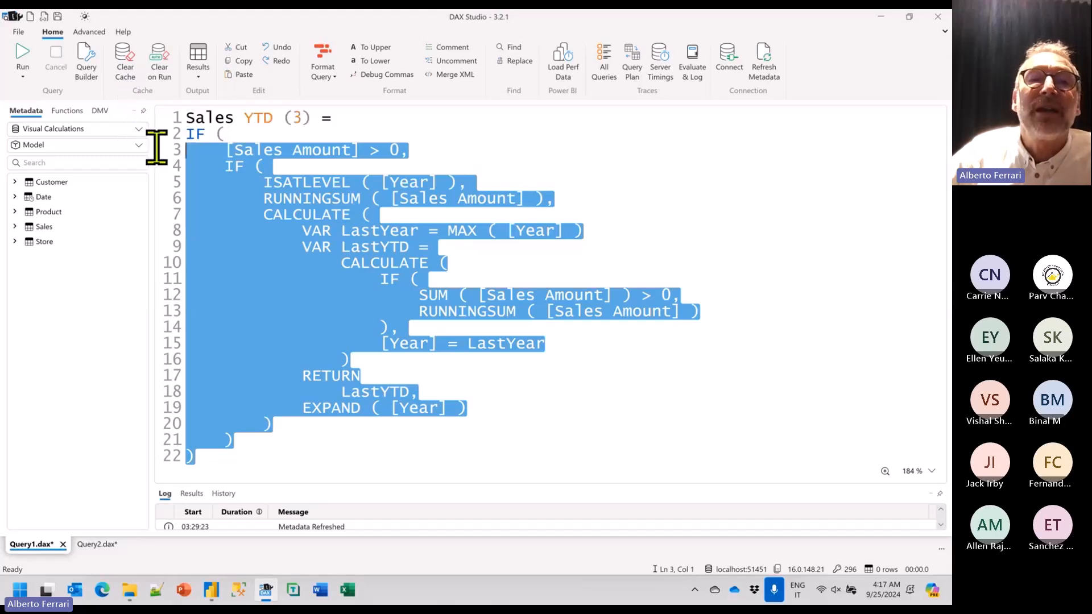
{"action": "left_click", "coordinate": [519, 160]}
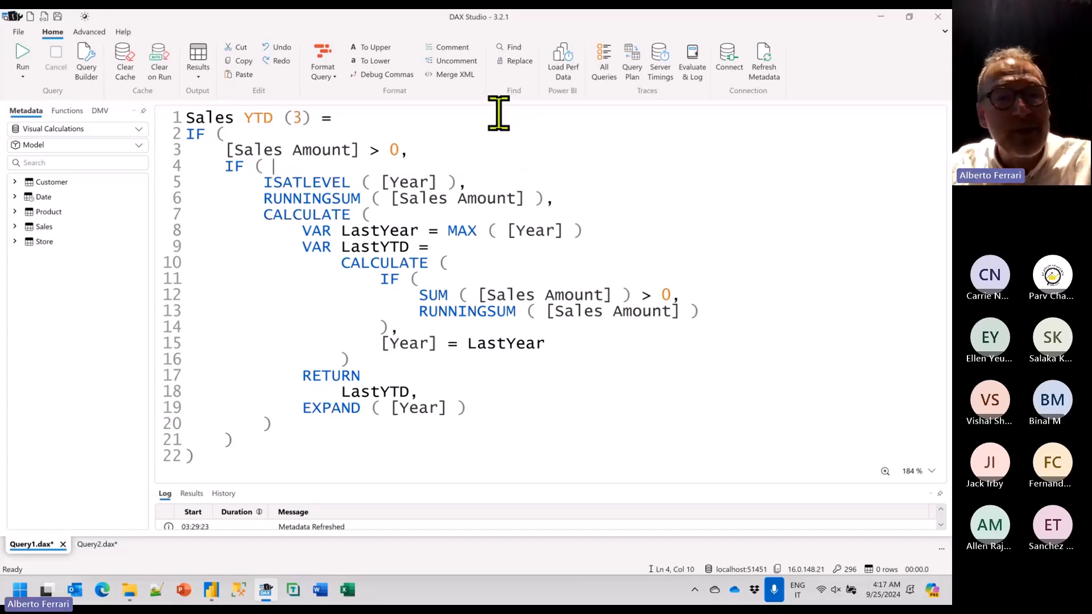
Switch to Power BI and return from the visual calculation editor to the YTD report page.
{"action": "key", "text": "alt+Tab"}
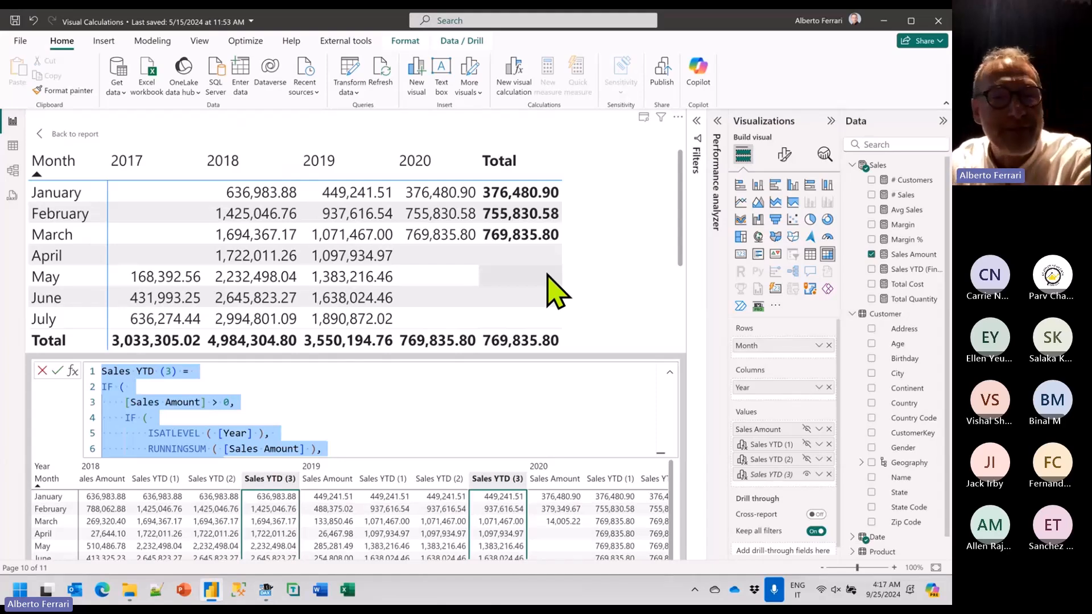
{"action": "left_click", "coordinate": [45, 134]}
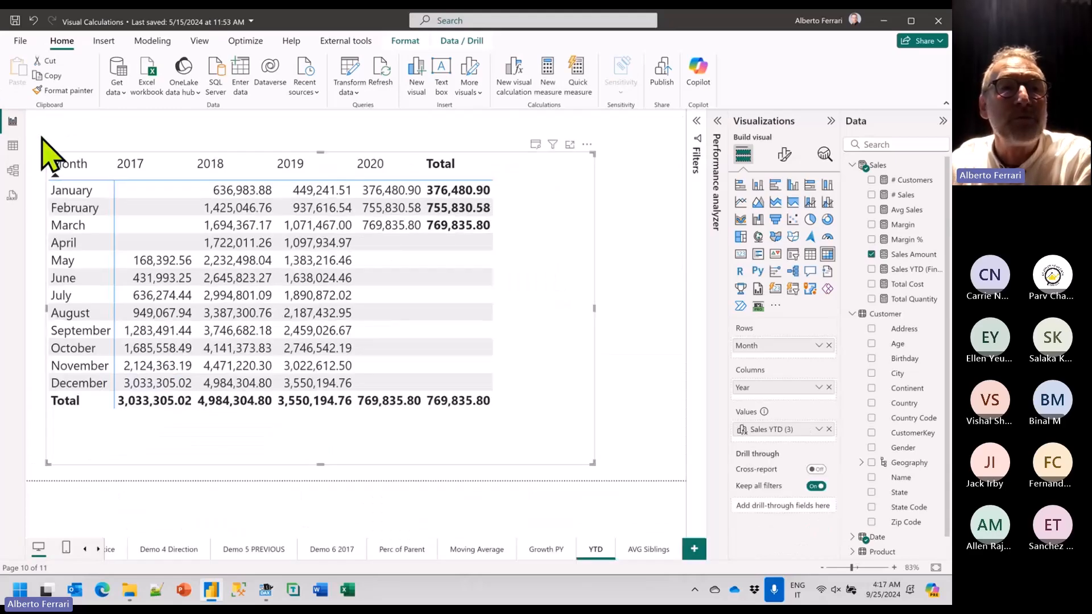
Switch to PowerPoint, end the slide show and open slide 39, Compare sales against average of siblings.
{"action": "key", "text": "alt+Tab"}
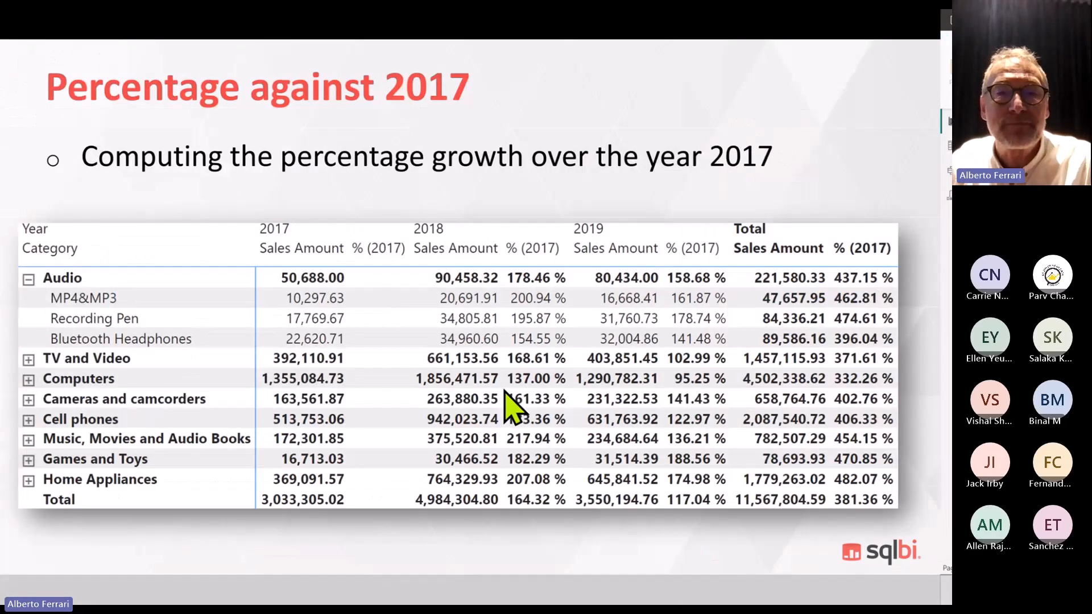
{"action": "key", "text": "Escape"}
{"action": "scroll", "coordinate": [83, 413], "scroll_direction": "down", "scroll_amount": 5}
{"action": "scroll", "coordinate": [91, 403], "scroll_direction": "down", "scroll_amount": 3}
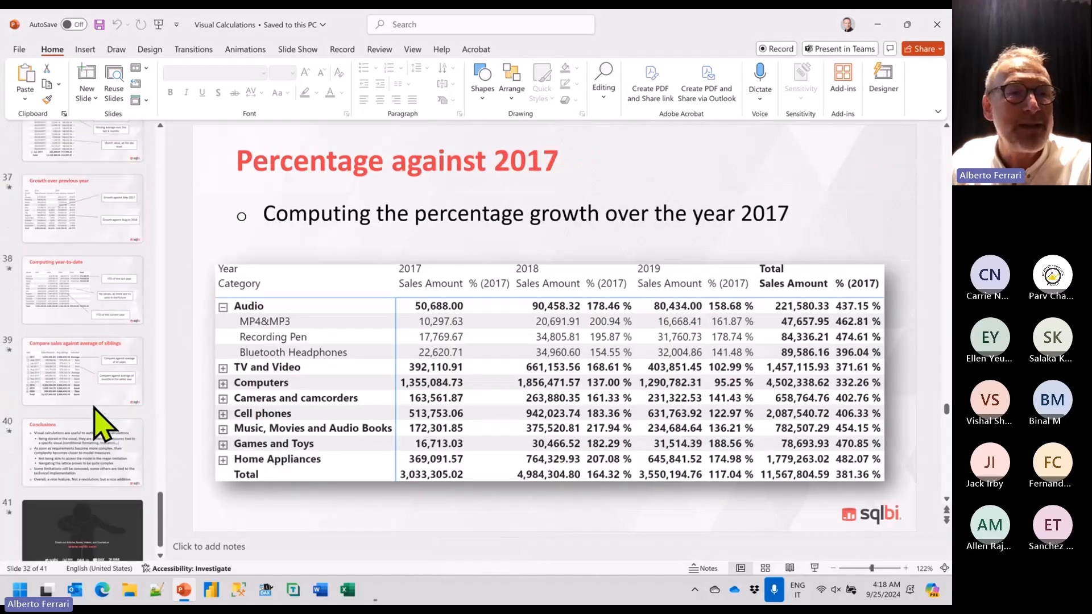
{"action": "left_click", "coordinate": [93, 373]}
{"action": "left_click", "coordinate": [94, 427]}
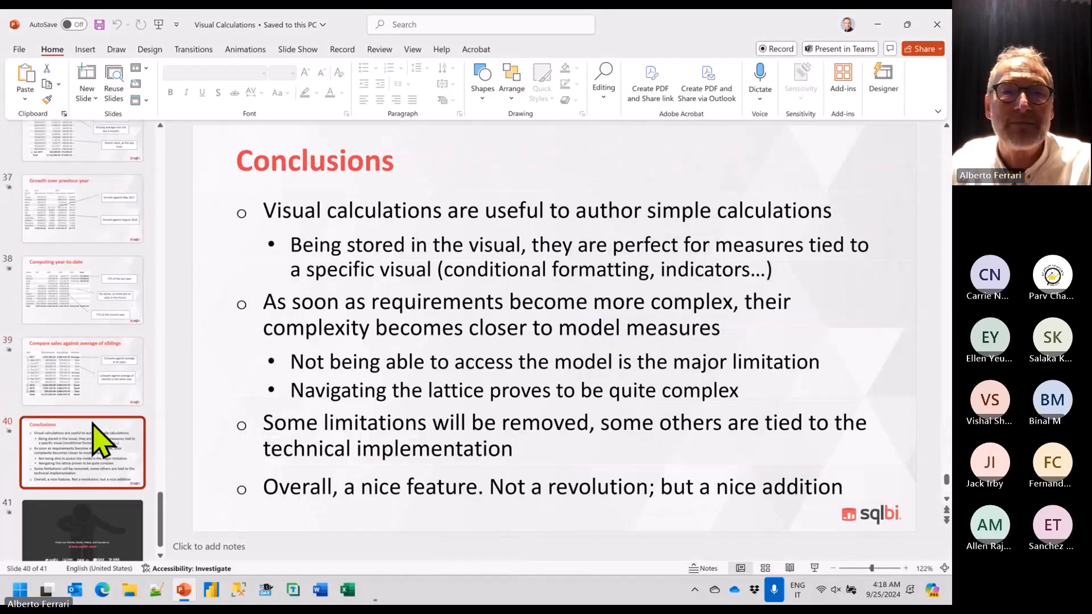
{"action": "left_click", "coordinate": [106, 389]}
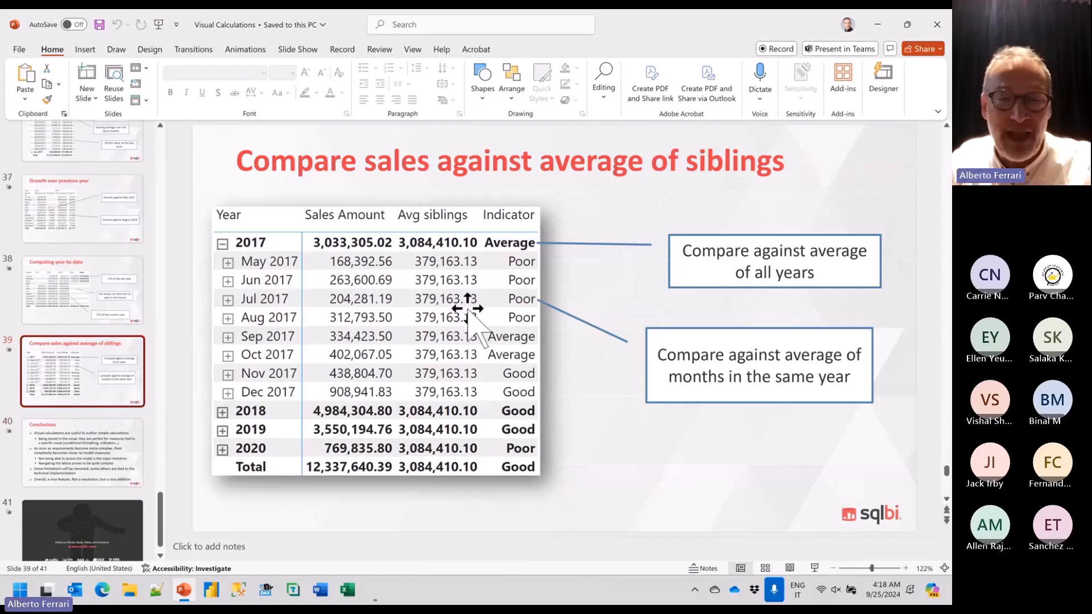
Switch to Power BI, open the AVG Siblings report page and inspect the daily rows under May 2017 in the matrix.
{"action": "key", "text": "shift+F5"}
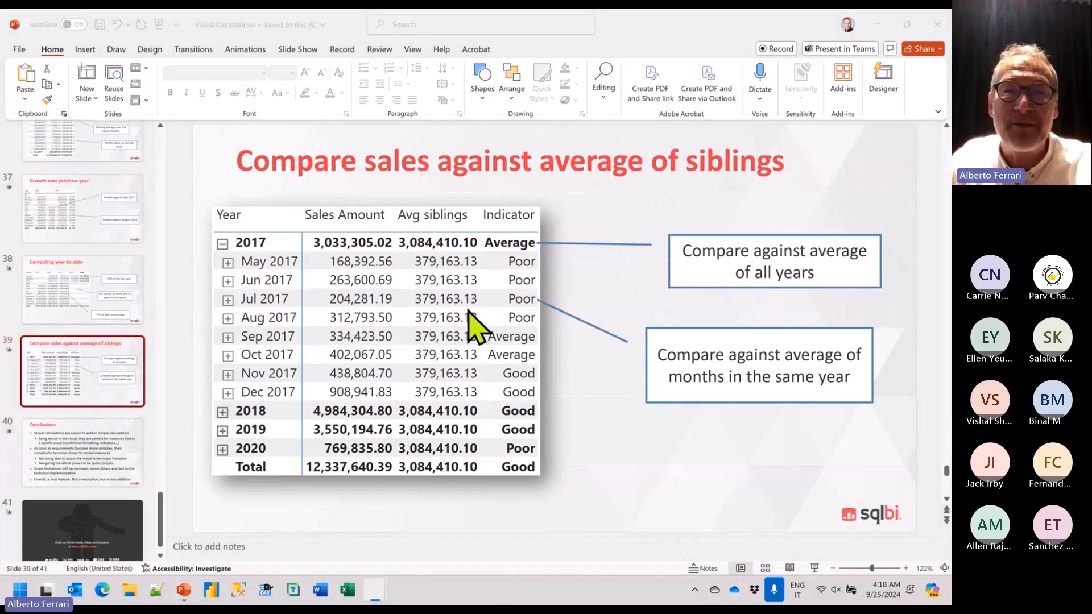
{"action": "left_click", "coordinate": [608, 349]}
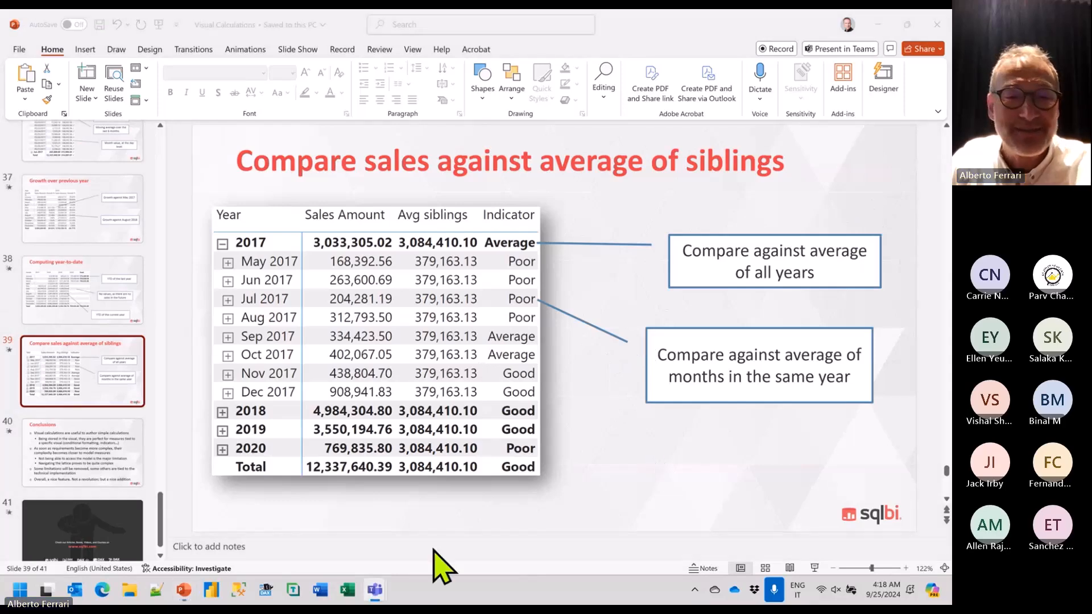
{"action": "key", "text": "alt+Tab"}
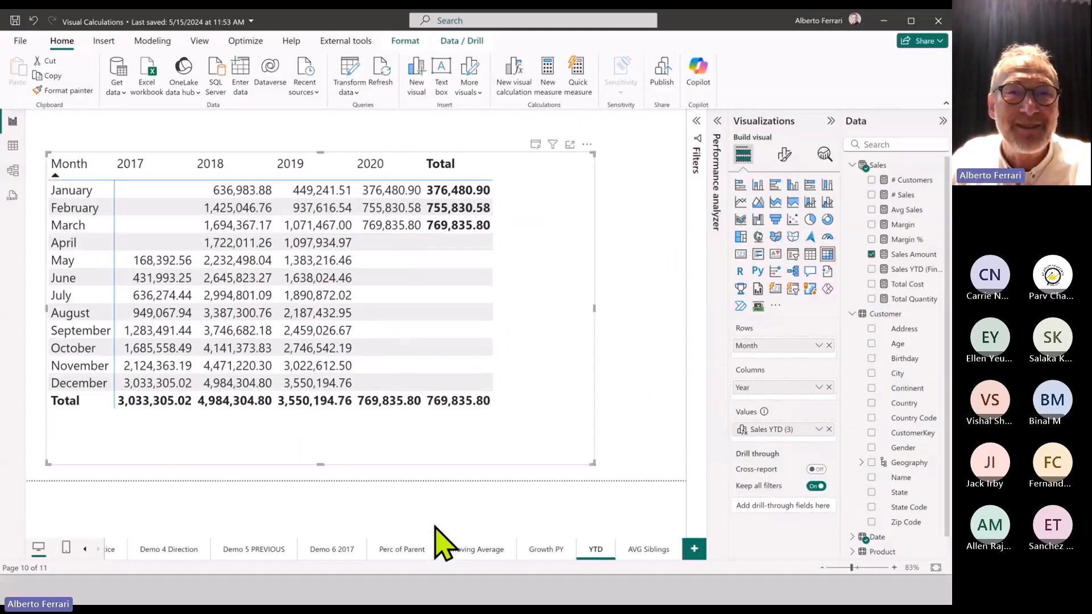
{"action": "left_click", "coordinate": [639, 554]}
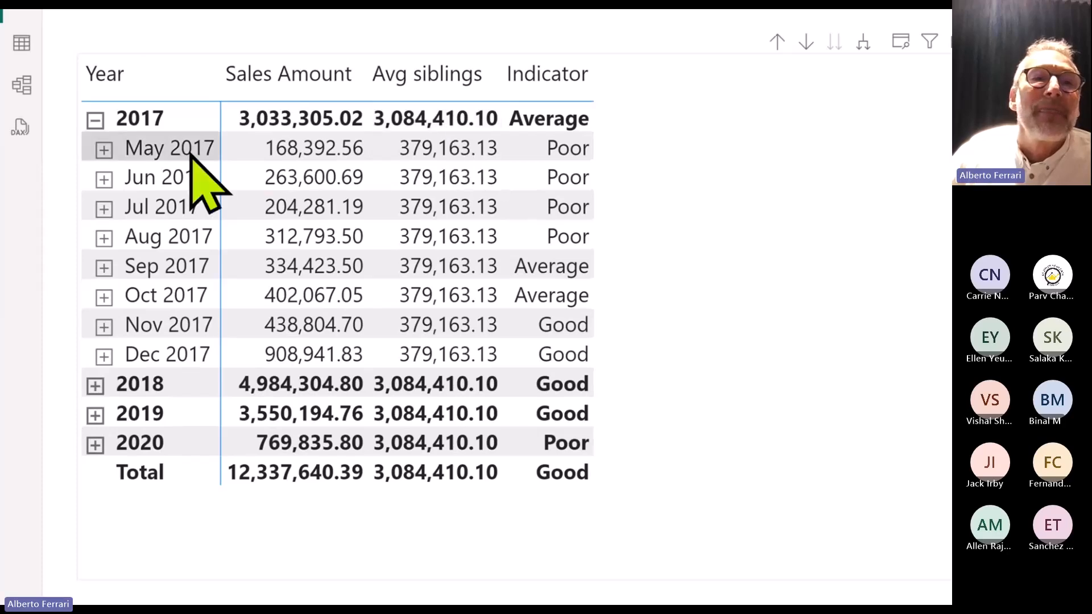
{"action": "left_click", "coordinate": [103, 149]}
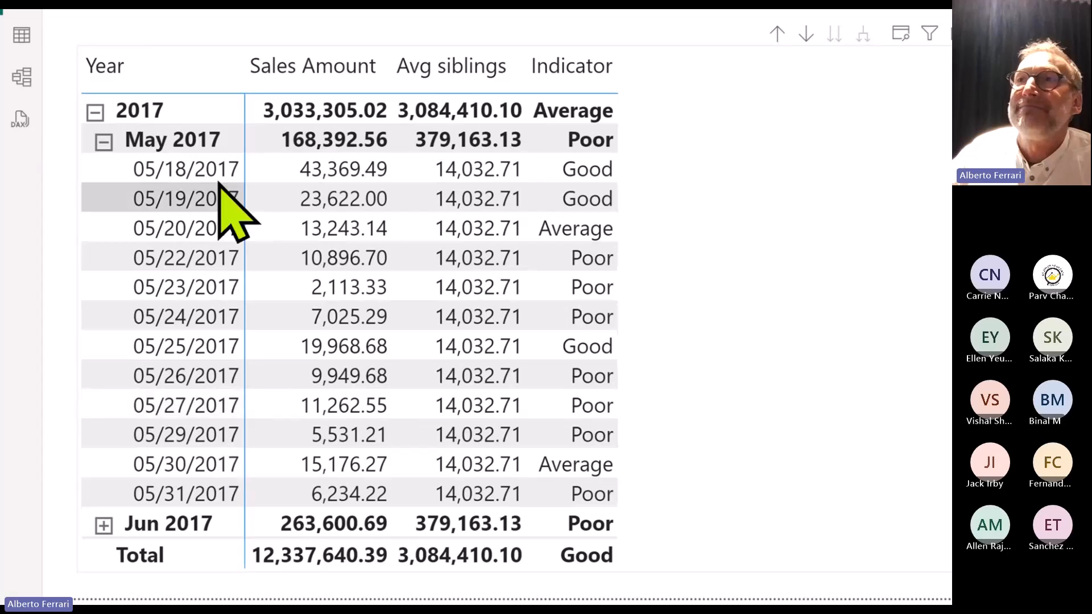
{"action": "left_click", "coordinate": [103, 143]}
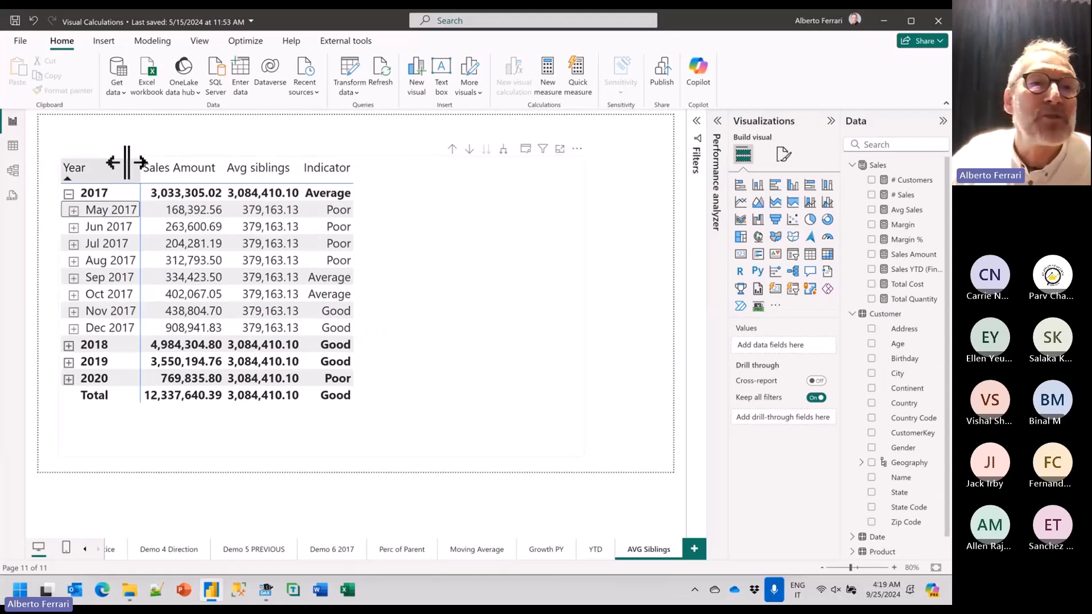
Open the matrix's Avg siblings visual calculation for editing and bring its last lines into view.
{"action": "left_click", "coordinate": [540, 313]}
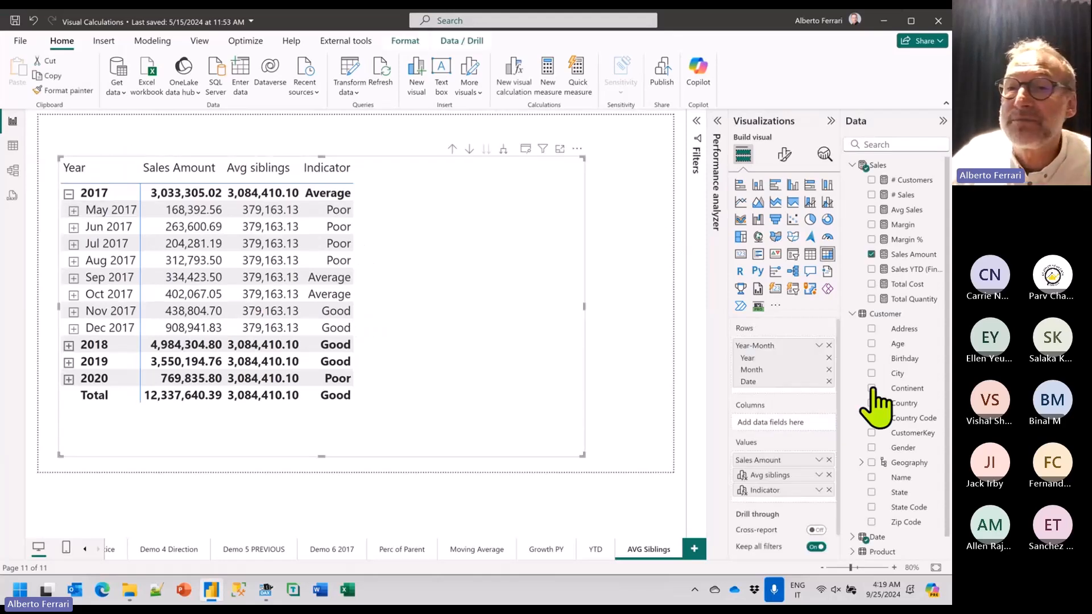
{"action": "right_click", "coordinate": [778, 481]}
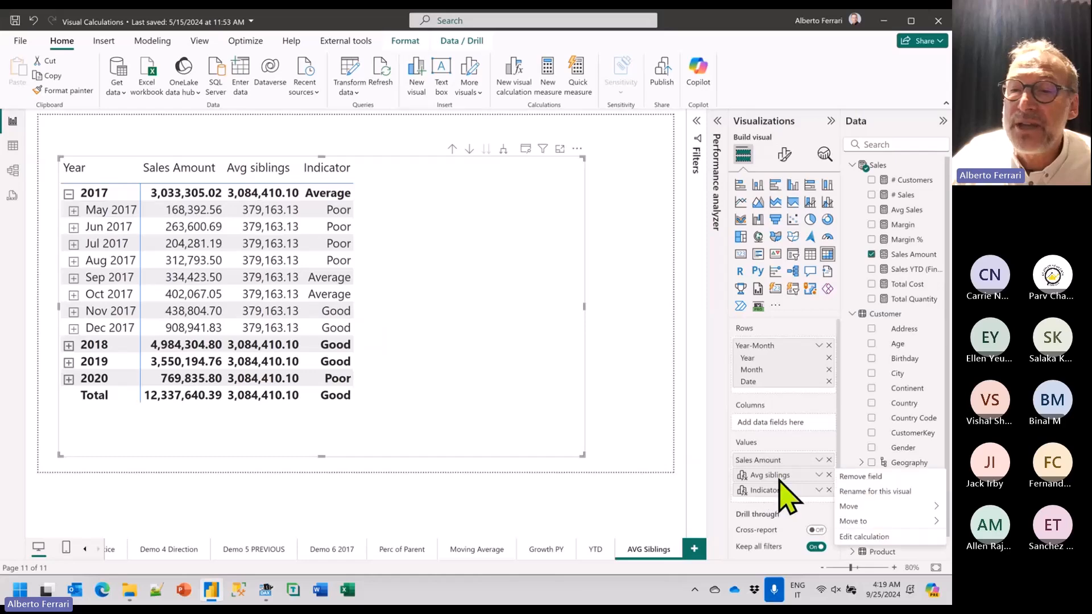
{"action": "left_click", "coordinate": [865, 541]}
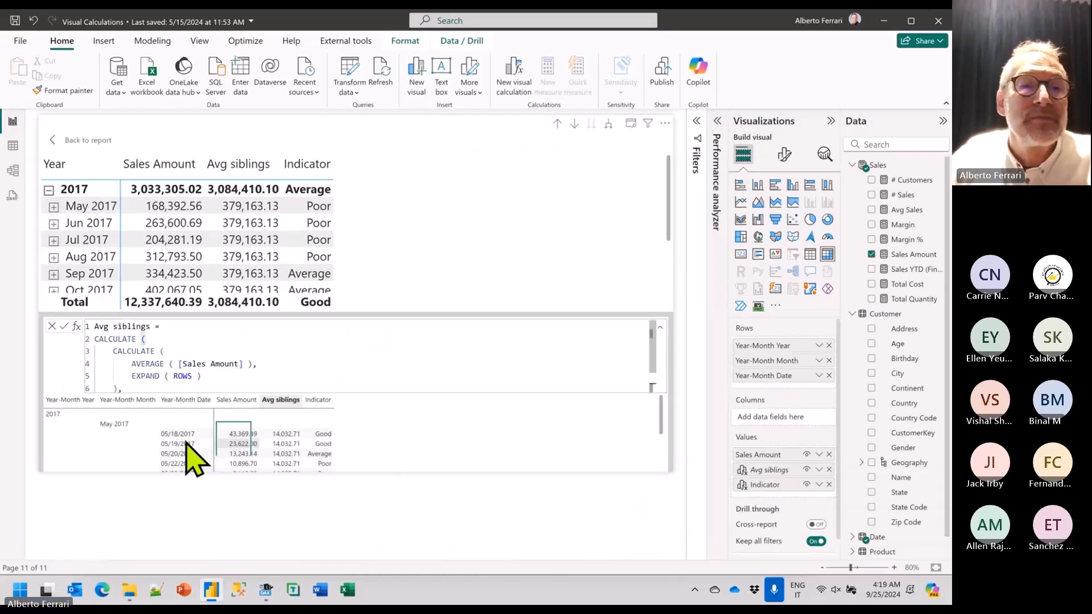
{"action": "scroll", "coordinate": [199, 367], "scroll_direction": "down", "scroll_amount": 1}
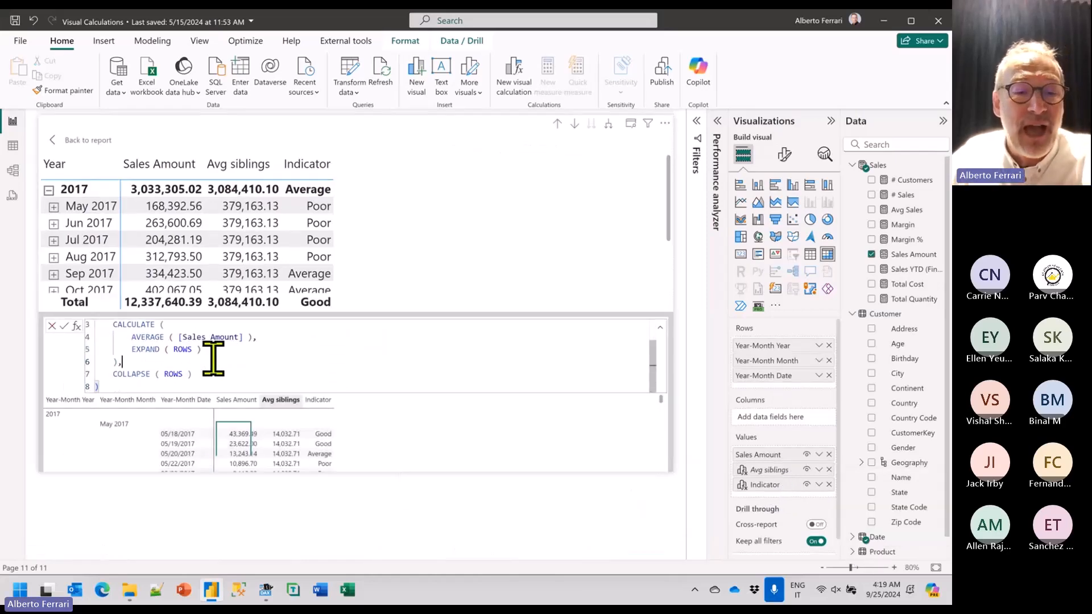
Copy the complete Avg siblings formula and paste it into DAX Studio in place of the Sales YTD (3) formula.
{"action": "key", "text": "ctrl+a"}
{"action": "key", "text": "alt+Tab"}
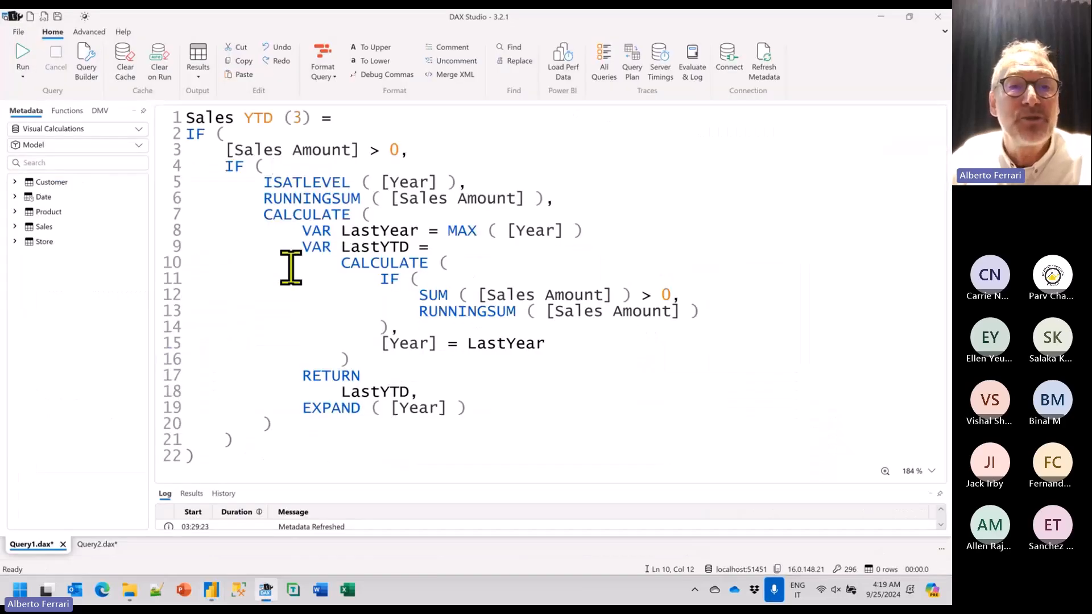
{"action": "key", "text": "ctrl+a"}
{"action": "type", "text": "Avg siblings = CALCULATE (     CALCULATE (         AVERAGE ( [Sales Amount] ),         EXPAND ( ROWS )     ),     COLLAPSE ( ROWS ) )"}
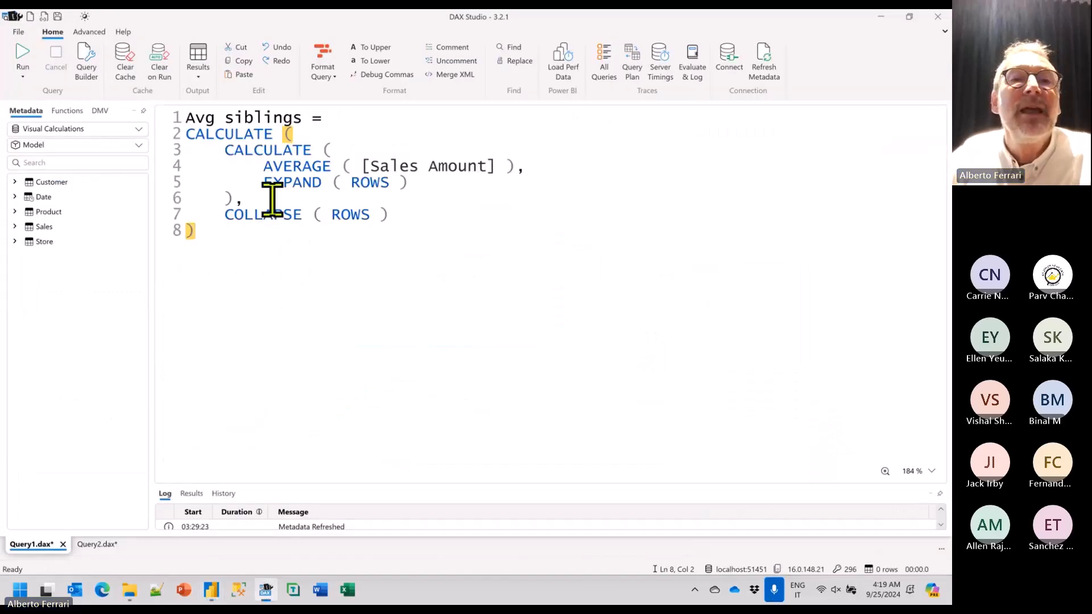
Examine the AVERAGE of Sales Amount, EXPAND ( ROWS ) and COLLAPSE ( ROWS ) parts of Avg siblings, checking them against the Power BI matrix.
{"action": "left_click_drag", "start_coordinate": [266, 167], "coordinate": [526, 170]}
{"action": "left_click_drag", "start_coordinate": [264, 182], "coordinate": [413, 188]}
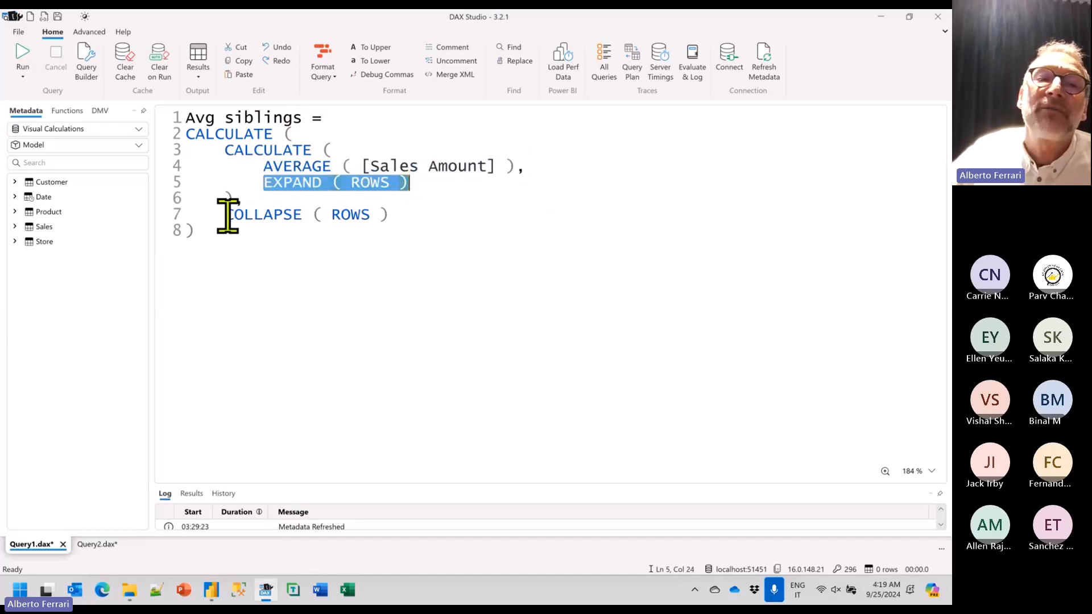
{"action": "left_click_drag", "start_coordinate": [226, 215], "coordinate": [395, 216]}
{"action": "left_click", "coordinate": [383, 260]}
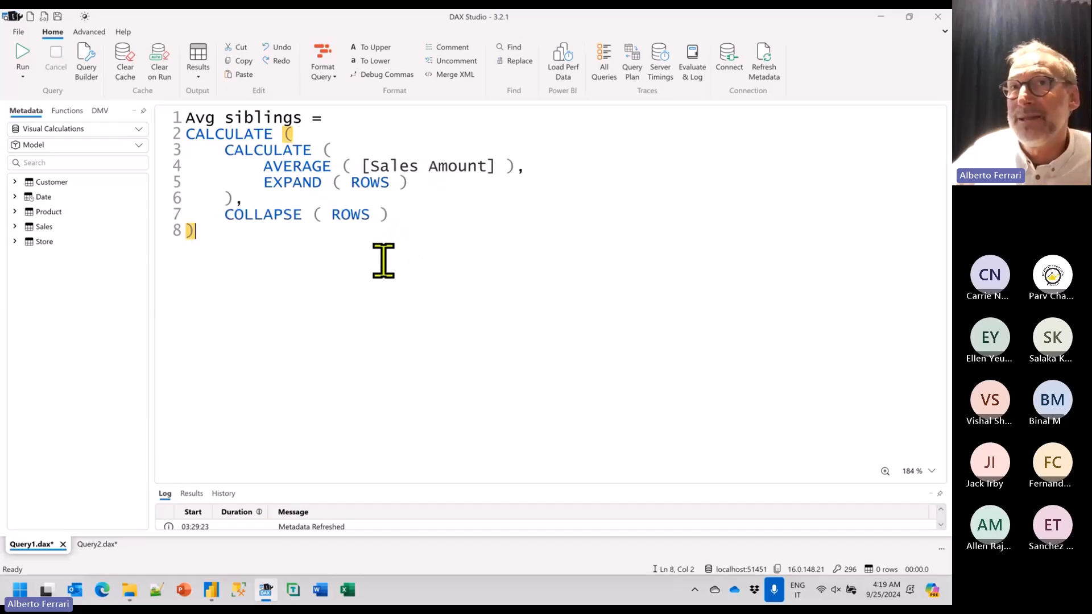
{"action": "key", "text": "alt+Tab"}
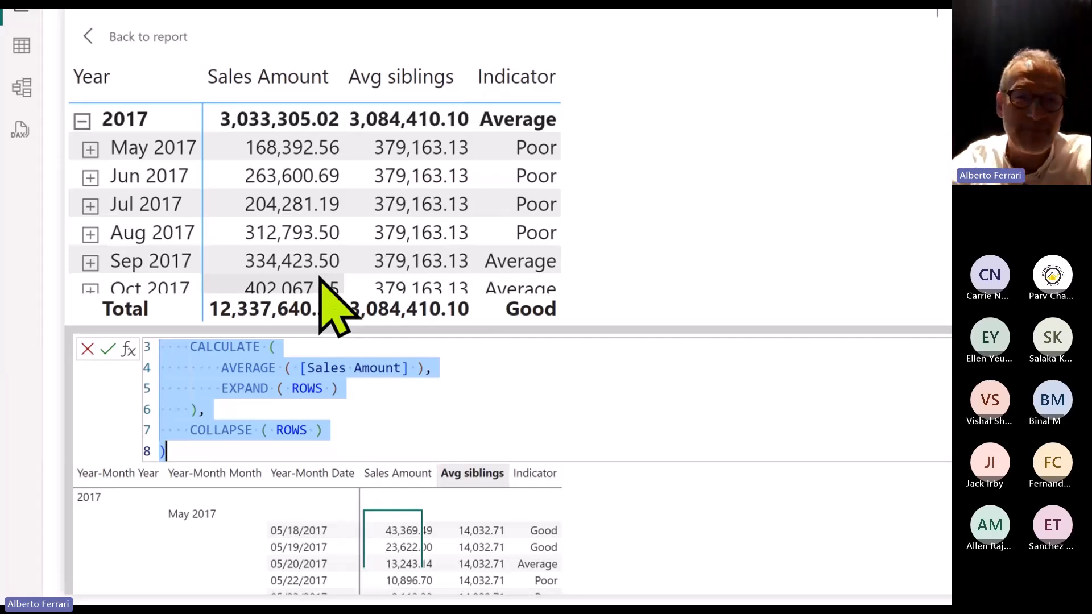
{"action": "key", "text": "alt+Tab"}
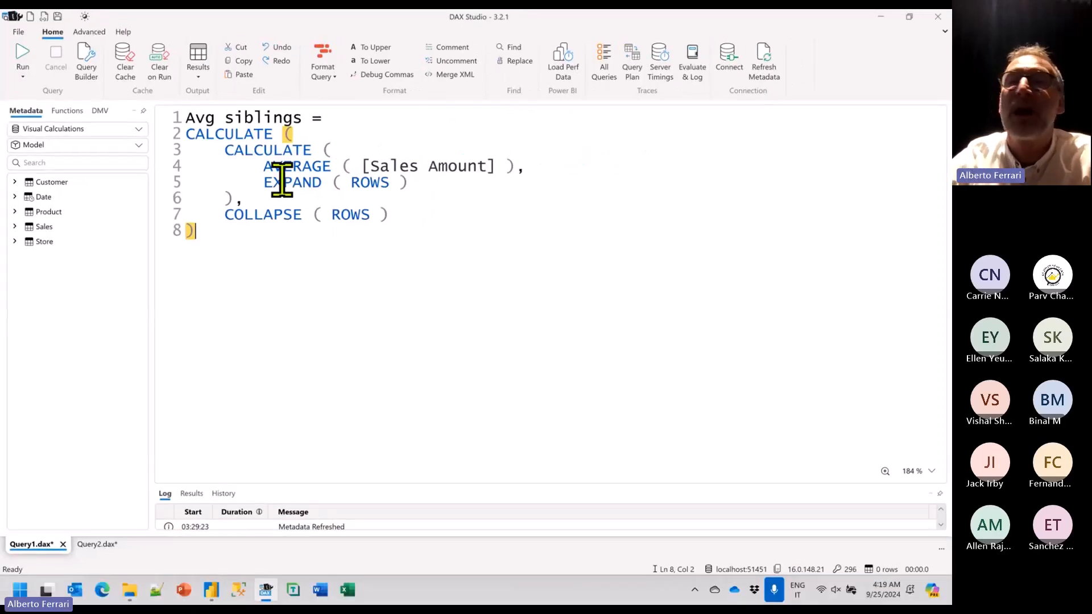
{"action": "left_click_drag", "start_coordinate": [288, 268], "coordinate": [146, 135]}
{"action": "left_click", "coordinate": [309, 259]}
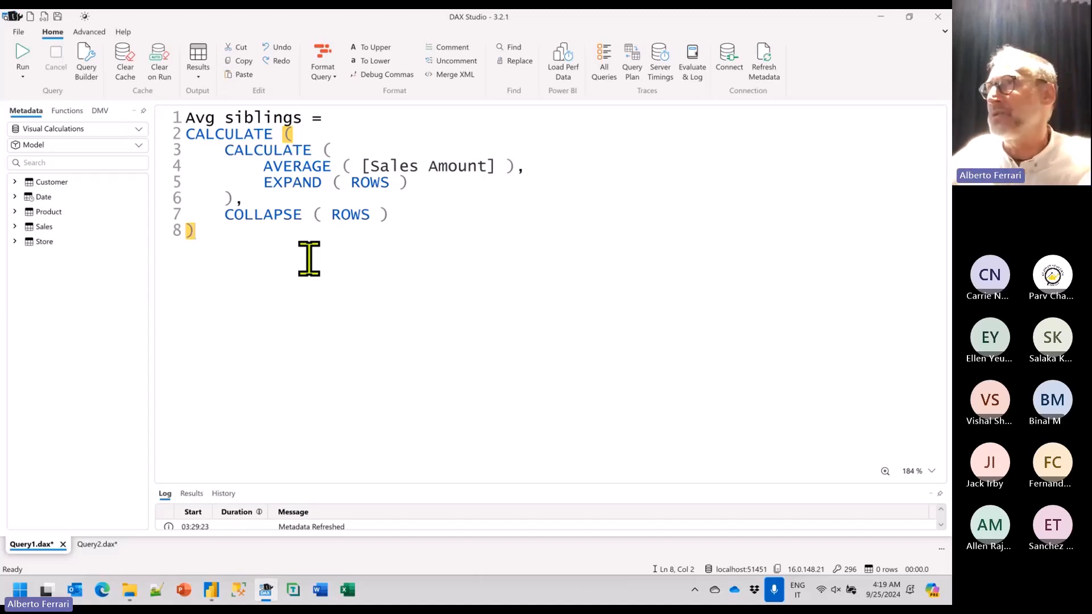
Switch to Power BI and open the formula of the Indicator visual calculation.
{"action": "key", "text": "alt+Tab"}
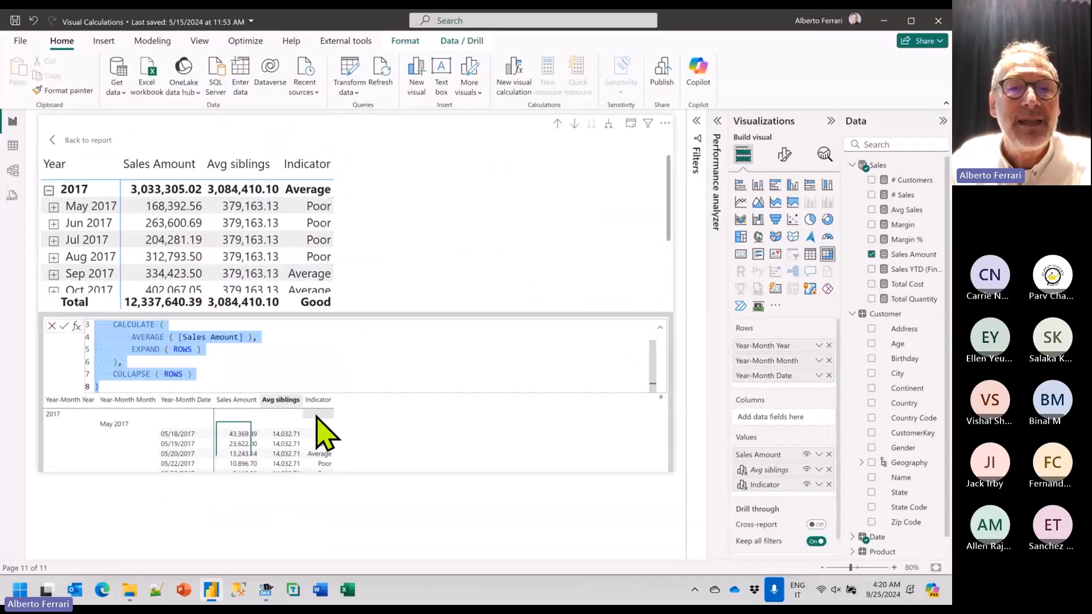
{"action": "left_click", "coordinate": [317, 401]}
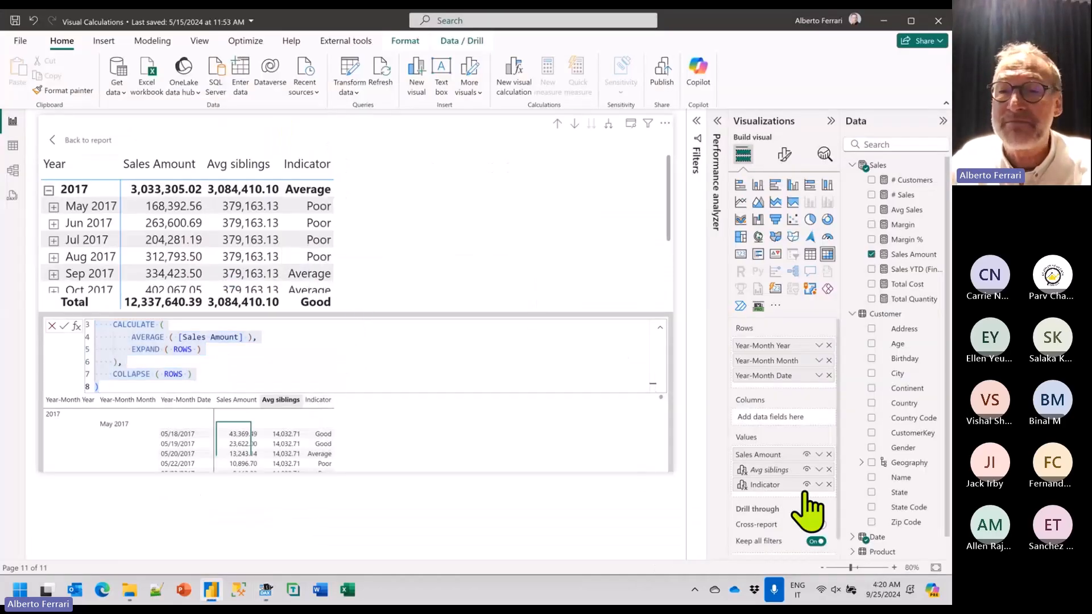
{"action": "left_click", "coordinate": [767, 485]}
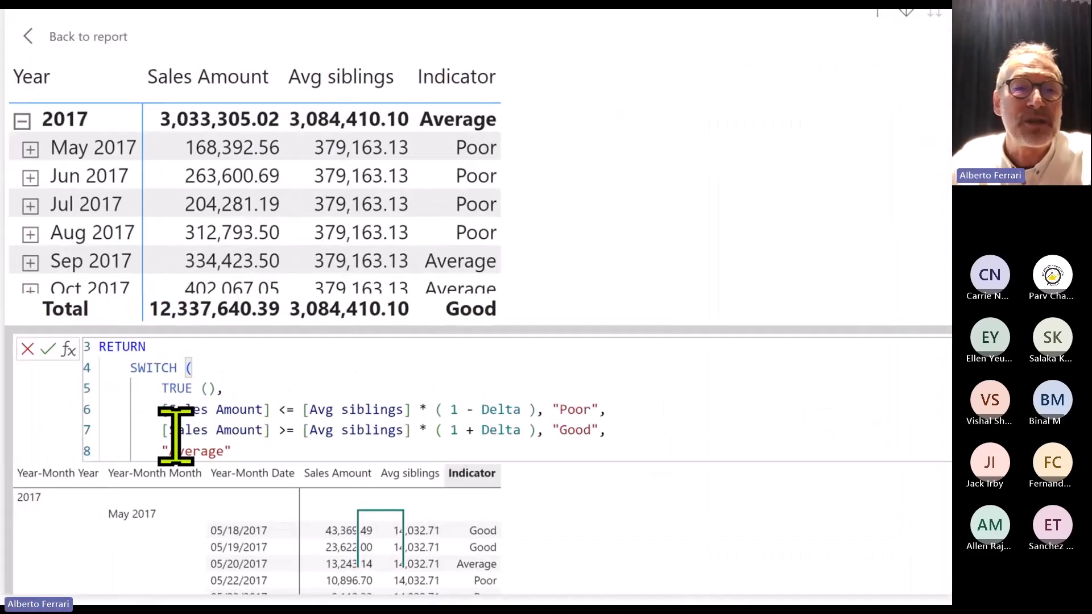
Examine the Indicator formula's Delta variable and the SWITCH conditions that return Poor, Good or Average.
{"action": "scroll", "coordinate": [240, 361], "scroll_direction": "down", "scroll_amount": 1}
{"action": "left_click_drag", "start_coordinate": [294, 390], "coordinate": [544, 391]}
{"action": "scroll", "coordinate": [491, 397], "scroll_direction": "up", "scroll_amount": 3}
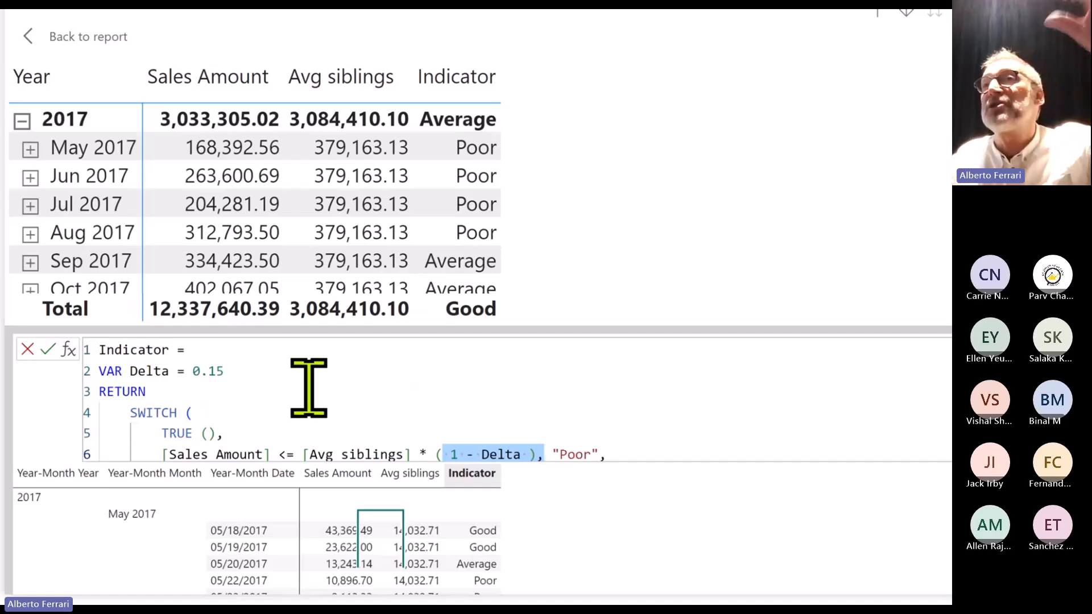
{"action": "scroll", "coordinate": [316, 383], "scroll_direction": "down", "scroll_amount": 2}
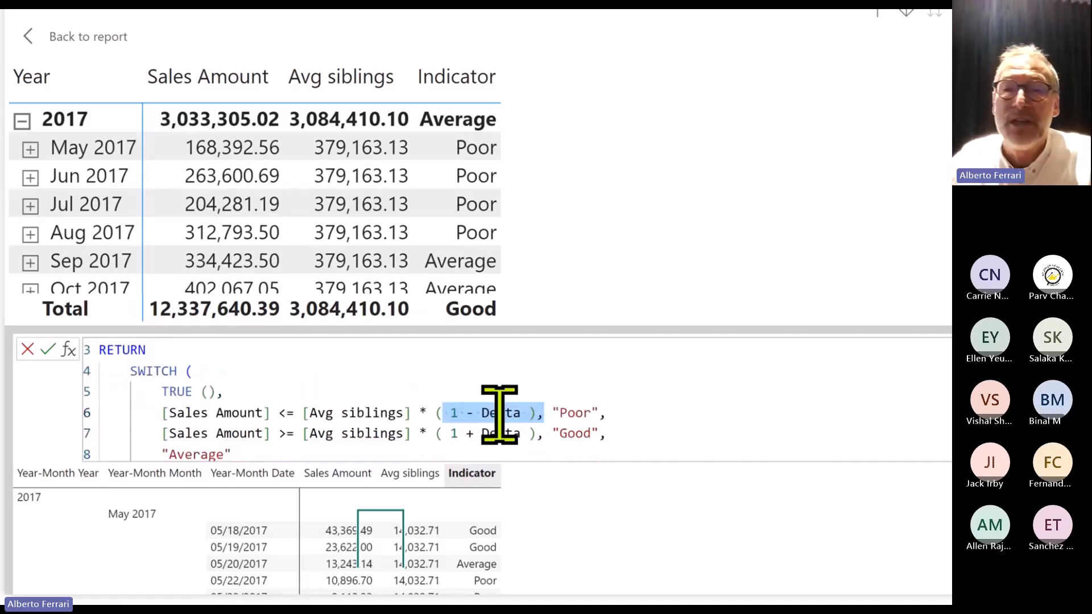
{"action": "scroll", "coordinate": [626, 415], "scroll_direction": "down", "scroll_amount": 1}
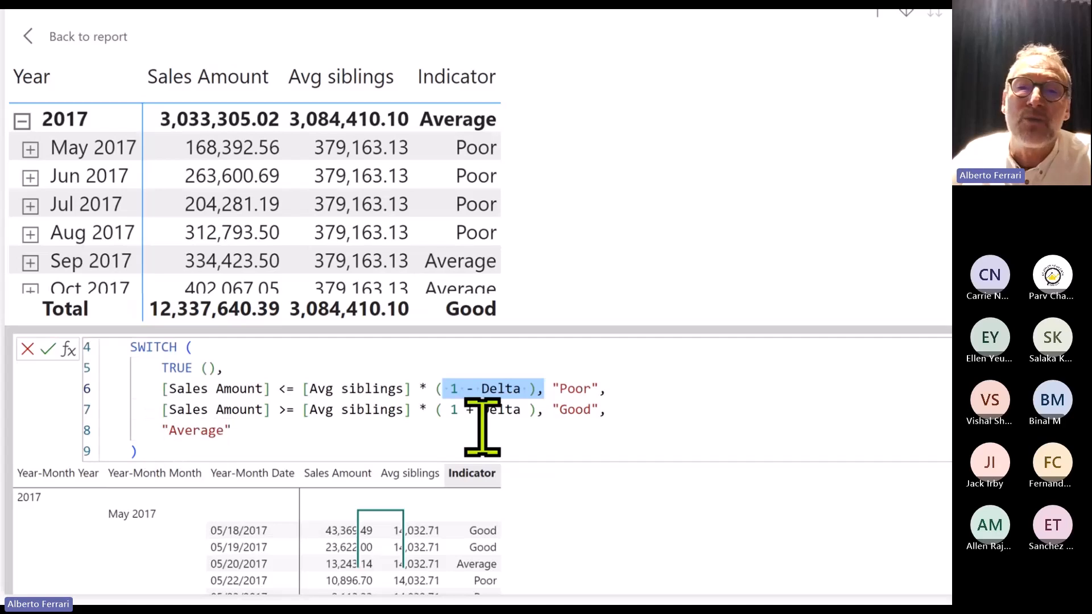
{"action": "left_click", "coordinate": [579, 401]}
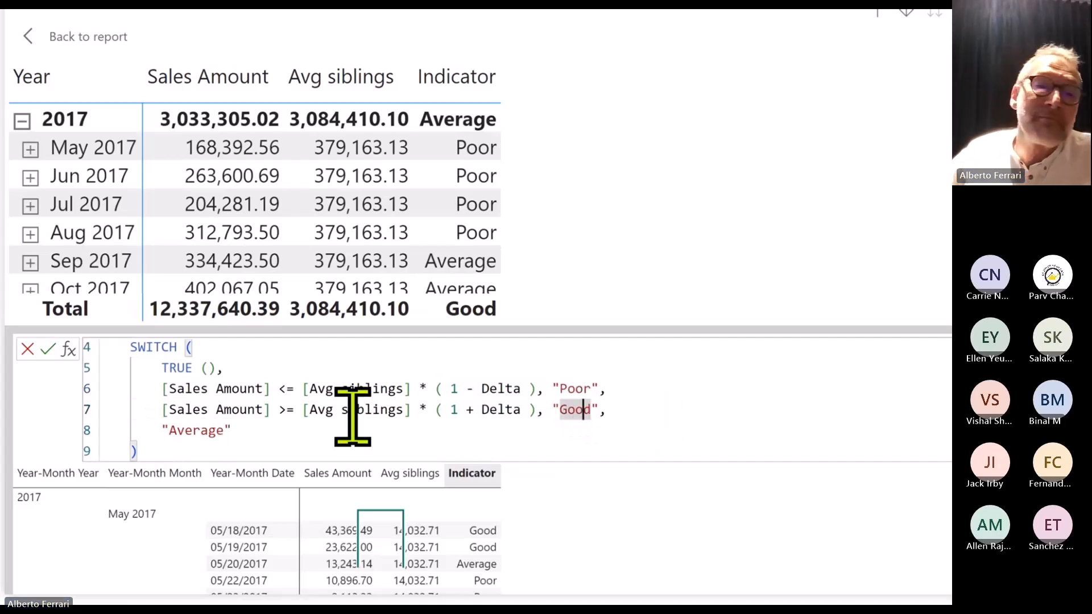
Highlight the complete Indicator formula, look through the calculation's daily rows and reopen the Avg siblings formula.
{"action": "key", "text": "ctrl+a"}
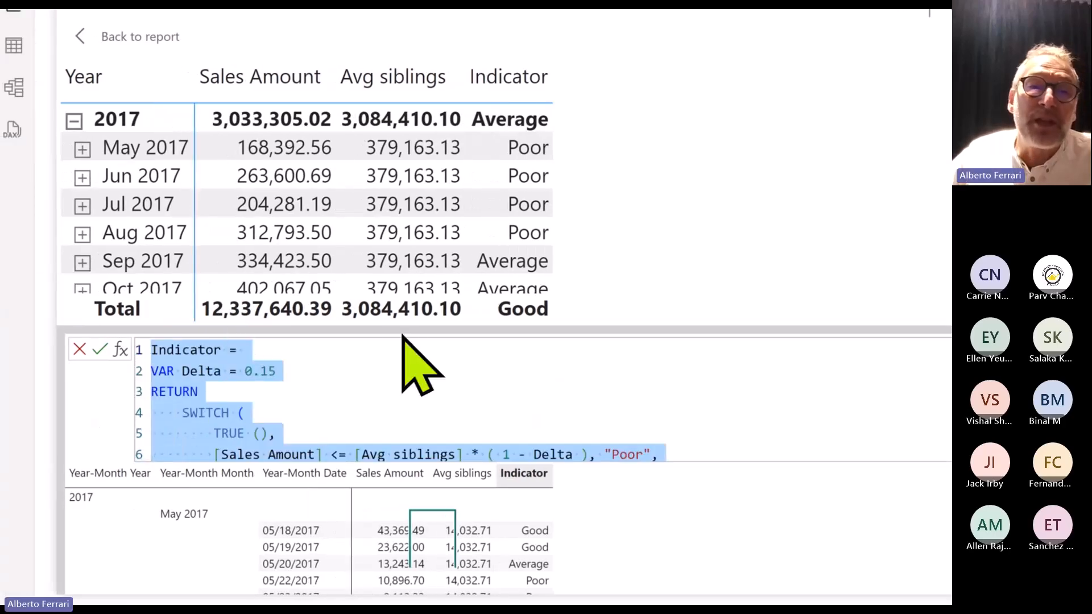
{"action": "scroll", "coordinate": [653, 576], "scroll_direction": "down", "scroll_amount": 5}
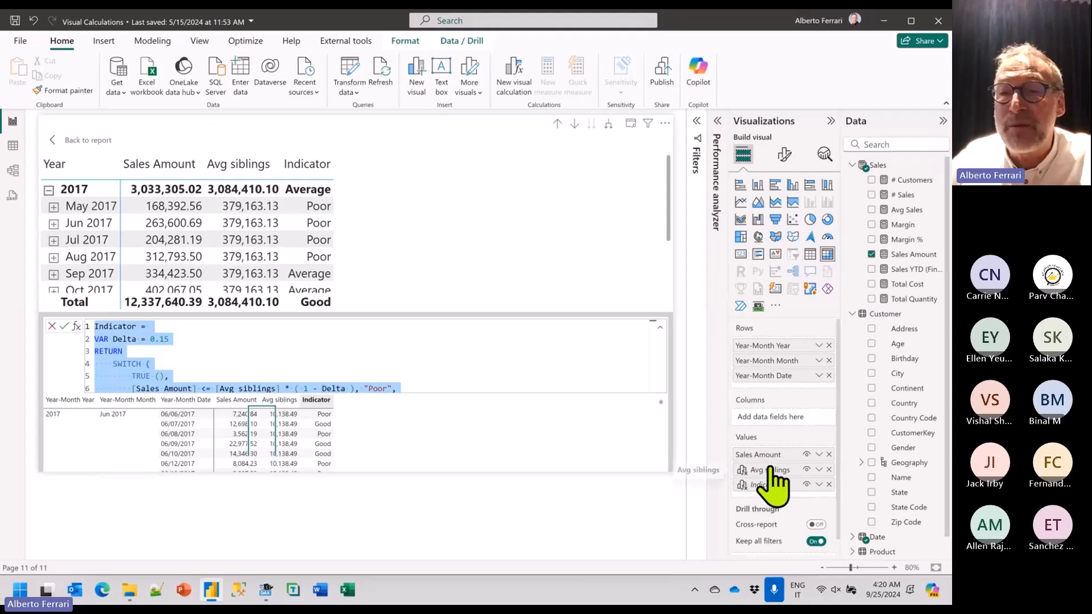
{"action": "left_click", "coordinate": [769, 470]}
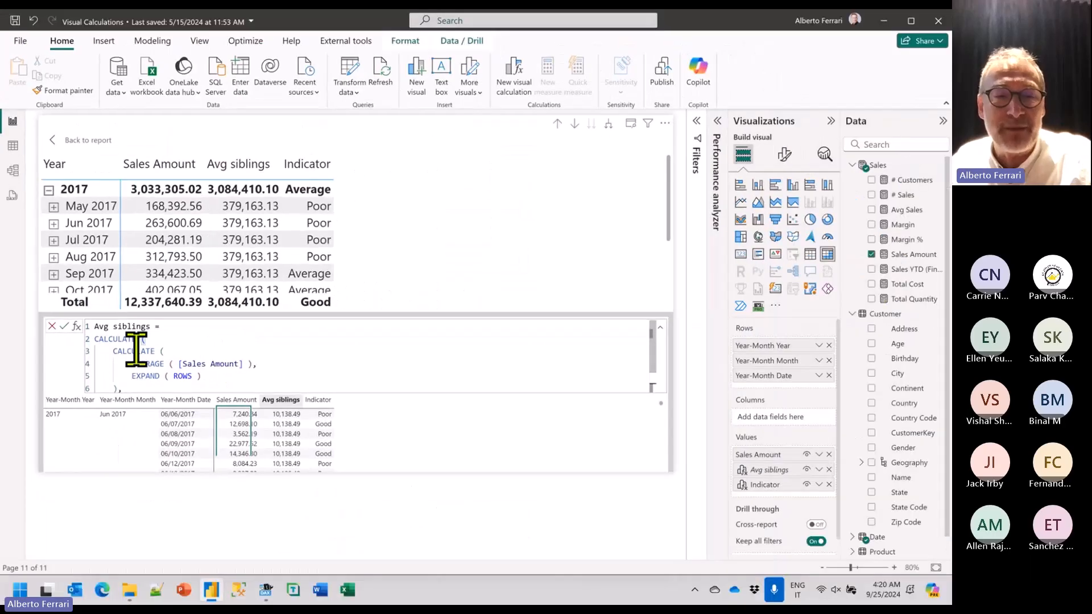
Switch to PowerPoint, open slide 40, Conclusions, and start the slide show from it.
{"action": "key", "text": "alt+Tab"}
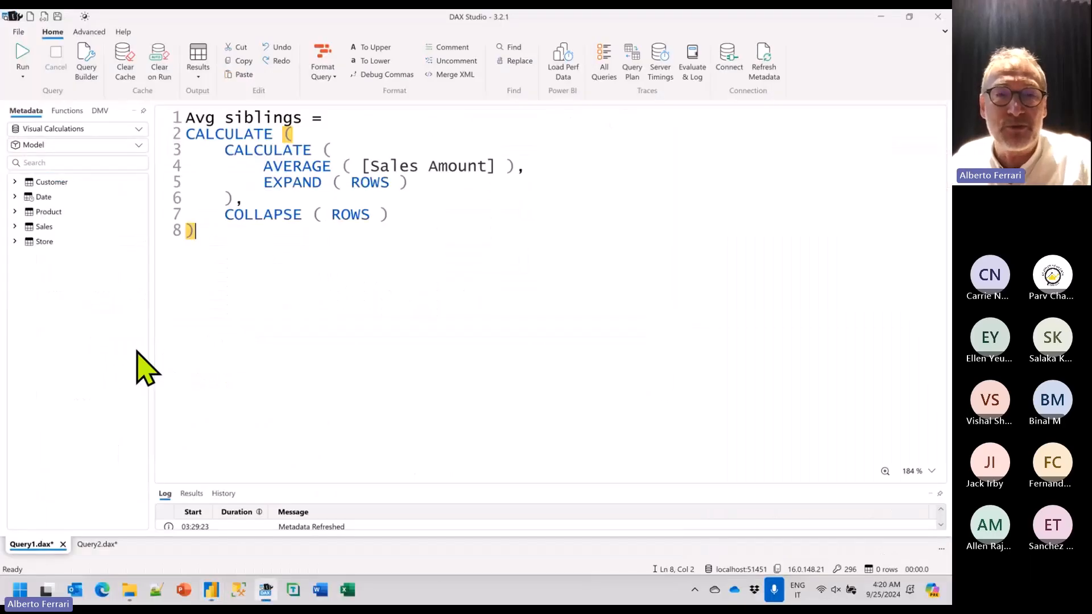
{"action": "key", "text": "alt+Tab"}
{"action": "left_click", "coordinate": [114, 447]}
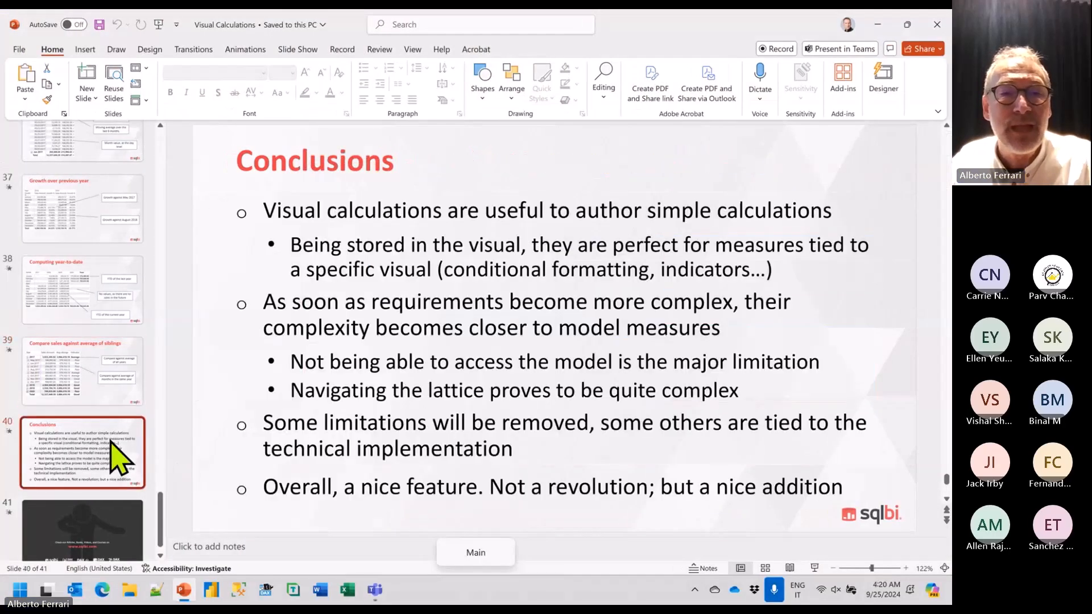
{"action": "left_click", "coordinate": [814, 568]}
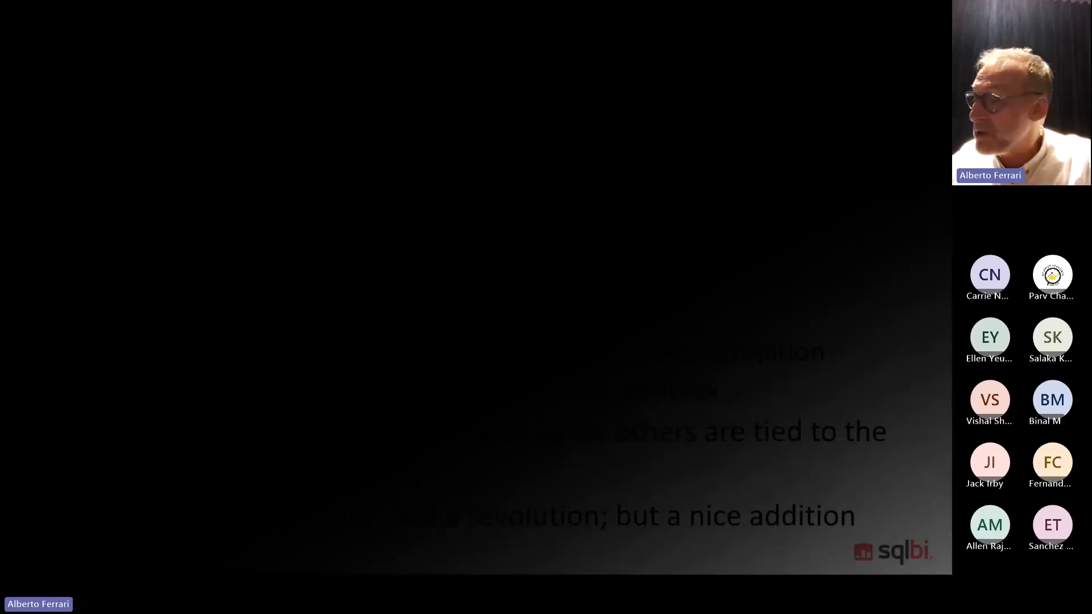